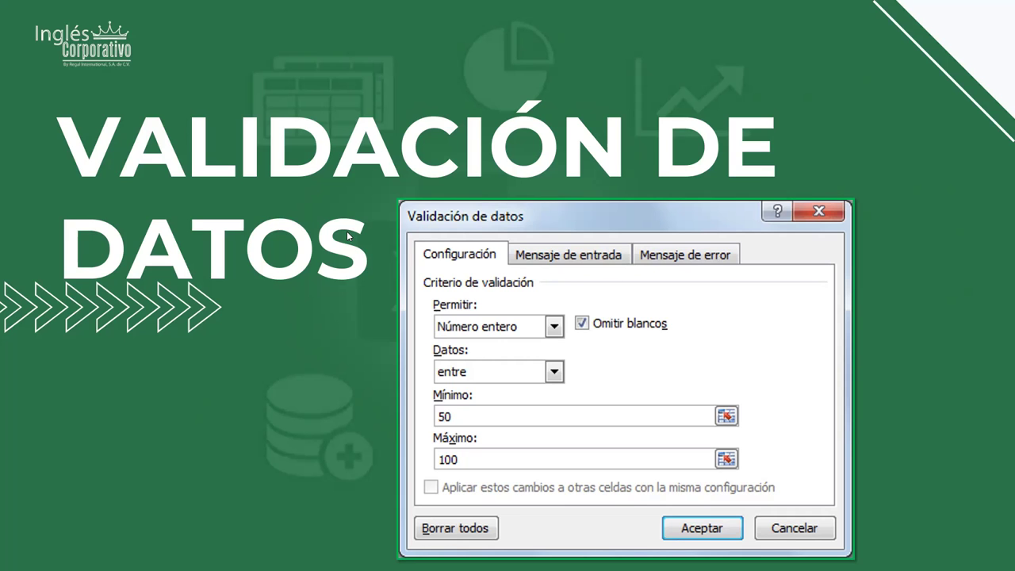
Advance the slideshow to the 'Aplicar la validación de datos a celdas' slide.
left_click(509, 211)
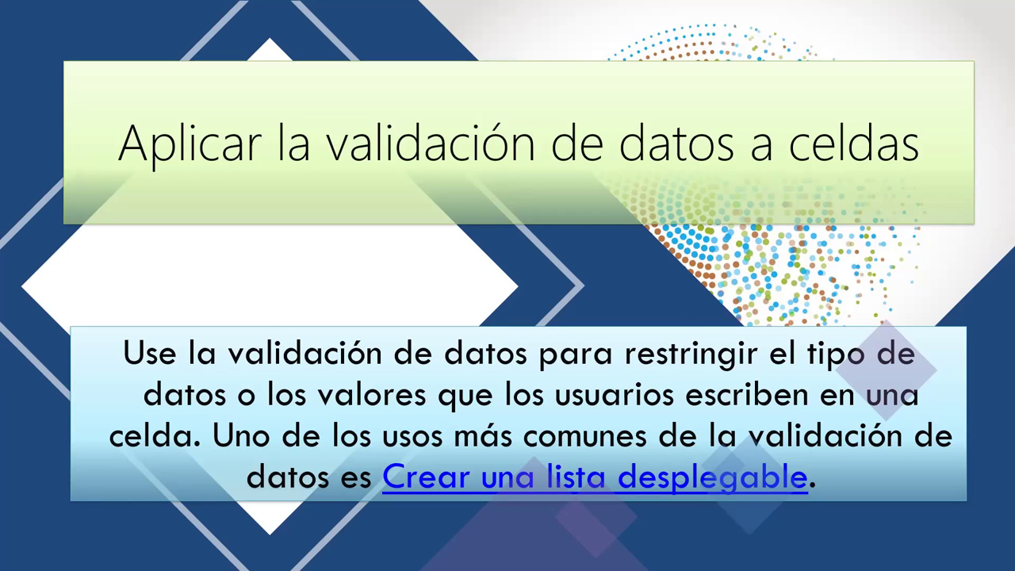
Advance to the slide with steps 1–3: select cells, Datos > Validación de datos, Permitir.
left_click(872, 261)
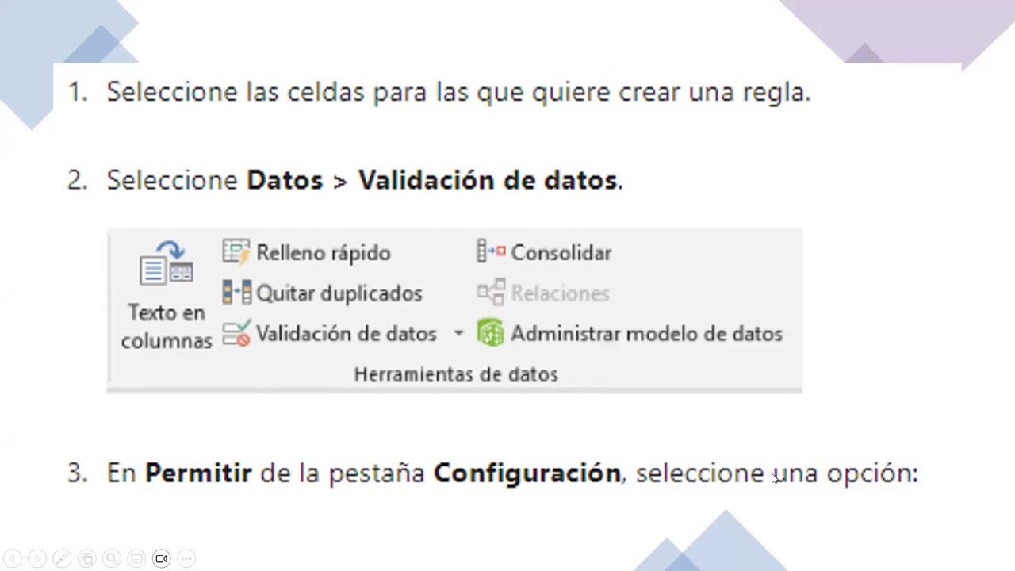
Advance to the slide of steps 4–9 on conditions, Mensaje de entrada and Alerta de error.
left_click(753, 394)
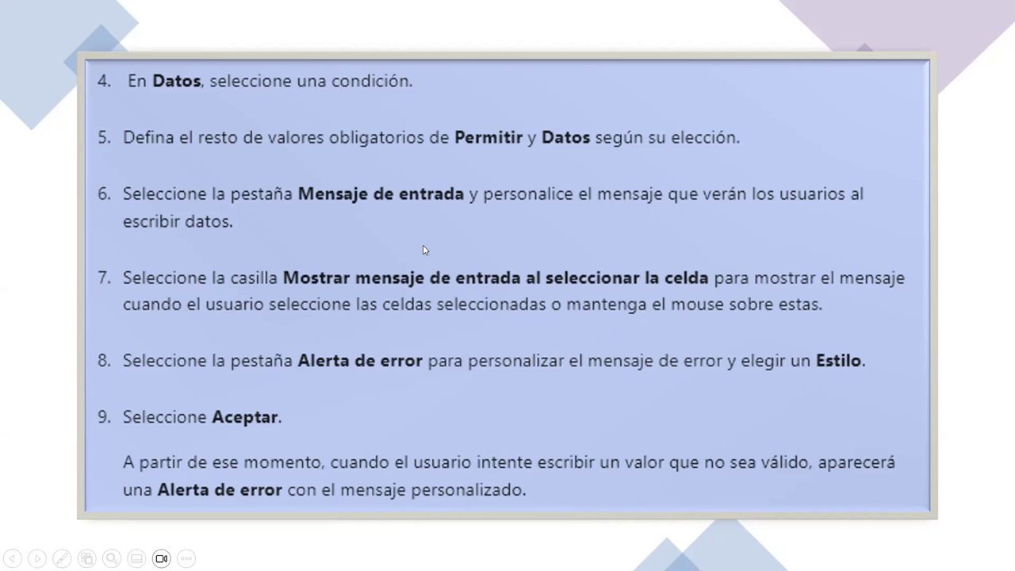
Advance to the EJEMPLOS title slide to reach the Excel examples workbook.
left_click(365, 232)
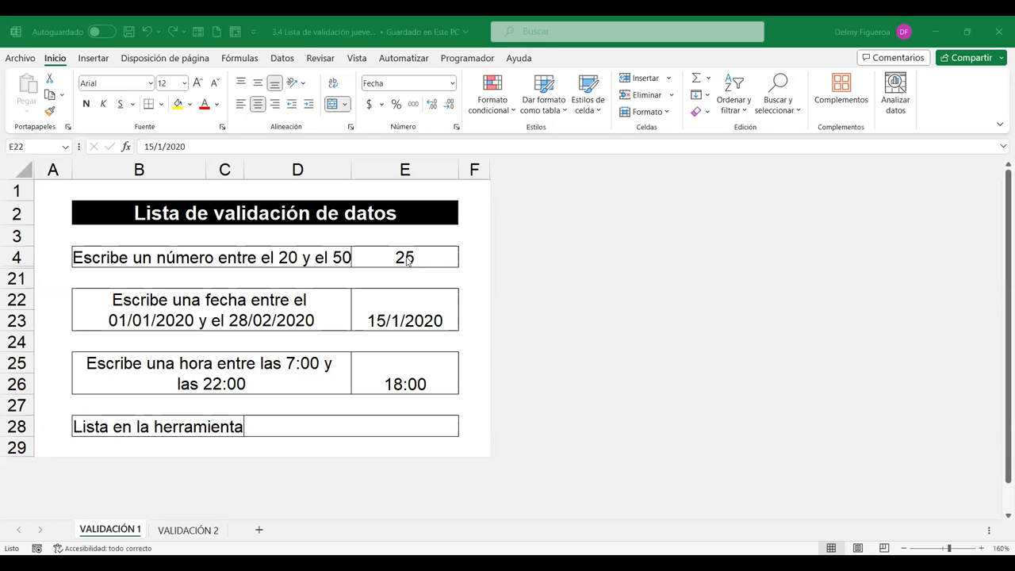
Enter 60 in E4, see the 20–50 rule reject it, and enter 20 instead.
left_click(433, 259)
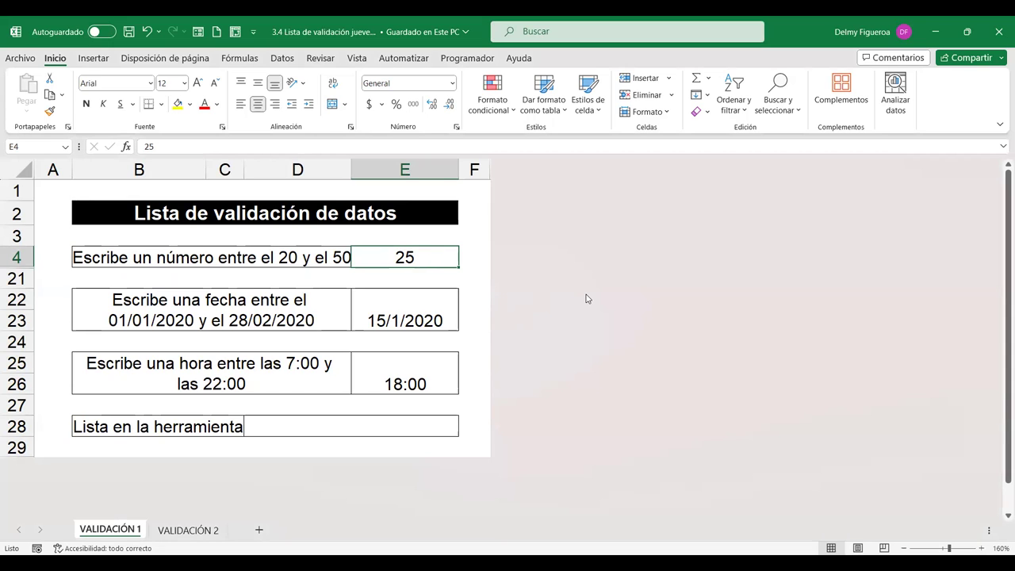
type("60")
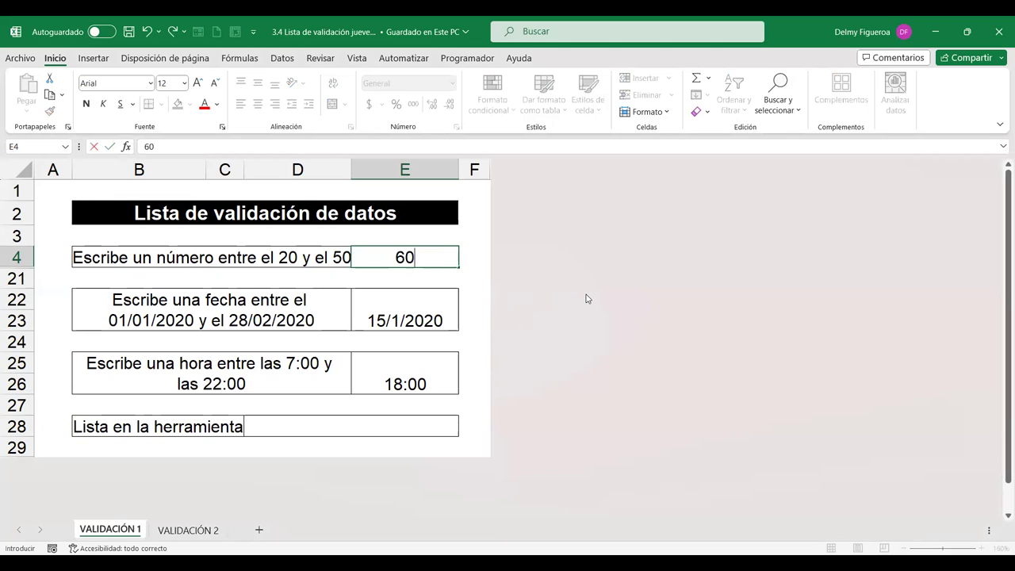
key("Return")
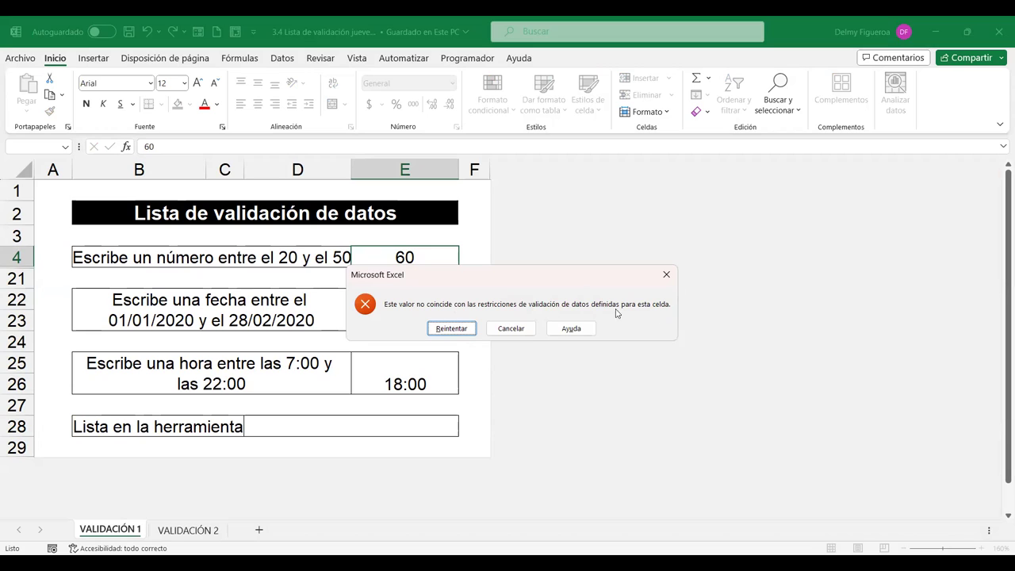
left_click(451, 328)
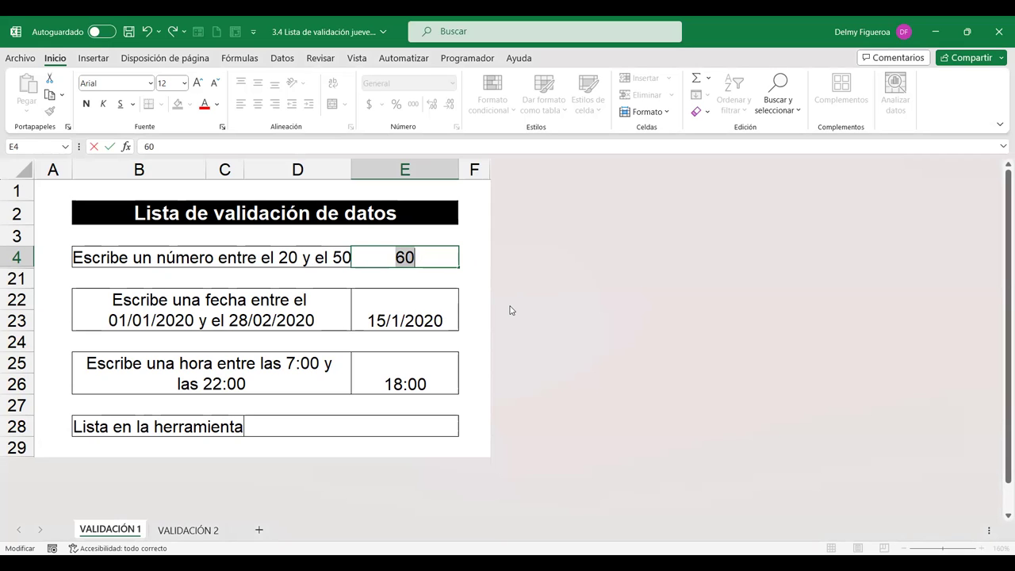
type("20")
key("Return")
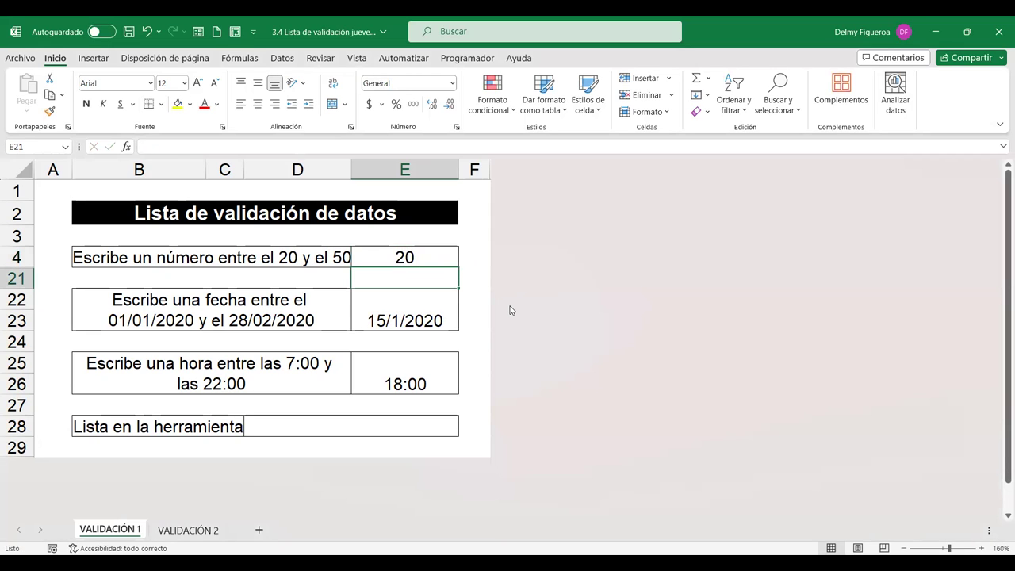
Try the date 1/3/2021 in E22, cancel the rejected entry, then select time cell E25.
left_click(402, 308)
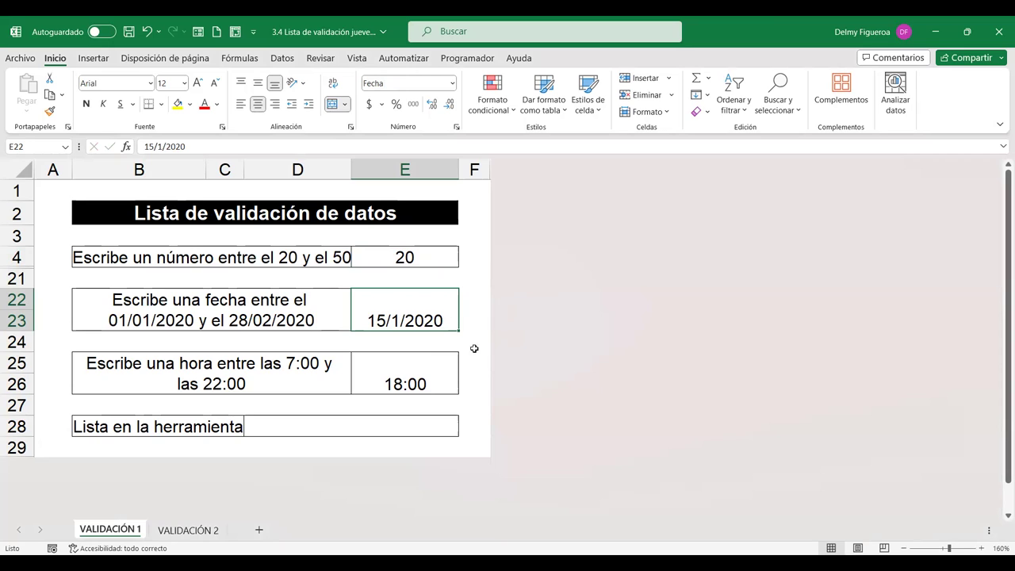
type("1/3/2021")
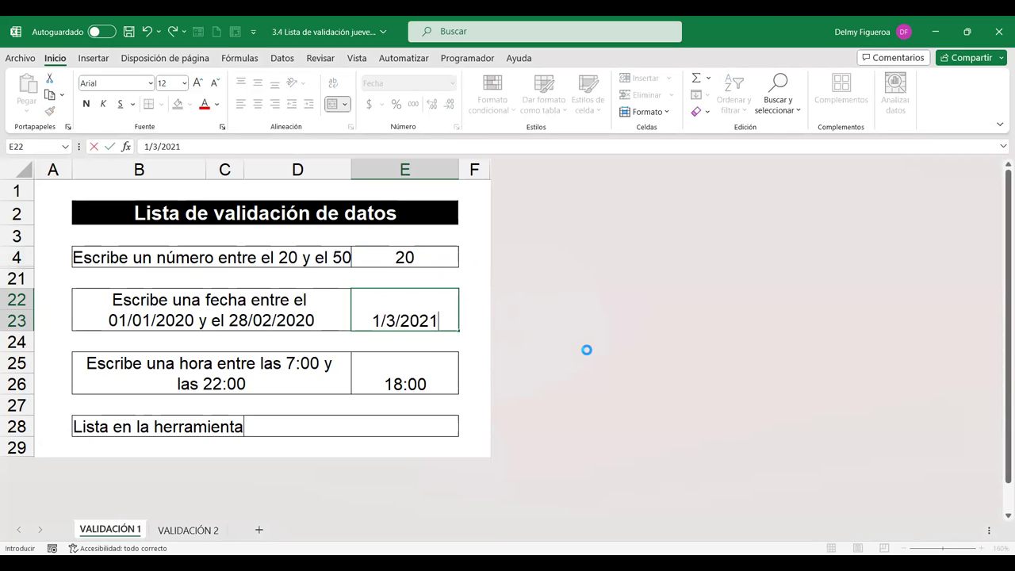
key("Return")
left_click(524, 332)
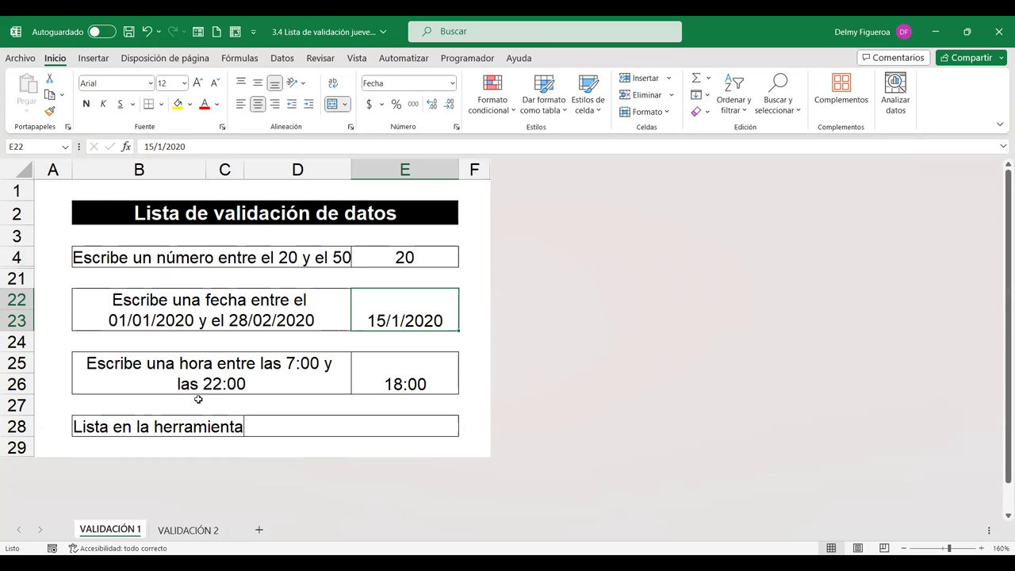
left_click(415, 377)
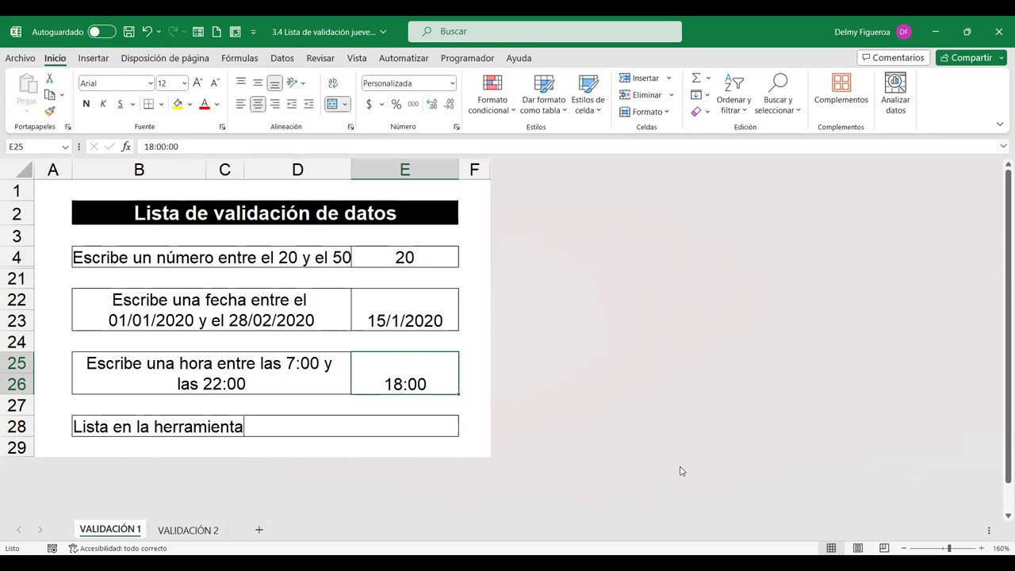
Test E25's 7:00–22:00 rule: 8 and 6:00 are rejected, 8:00 is accepted.
type("8")
key("Return")
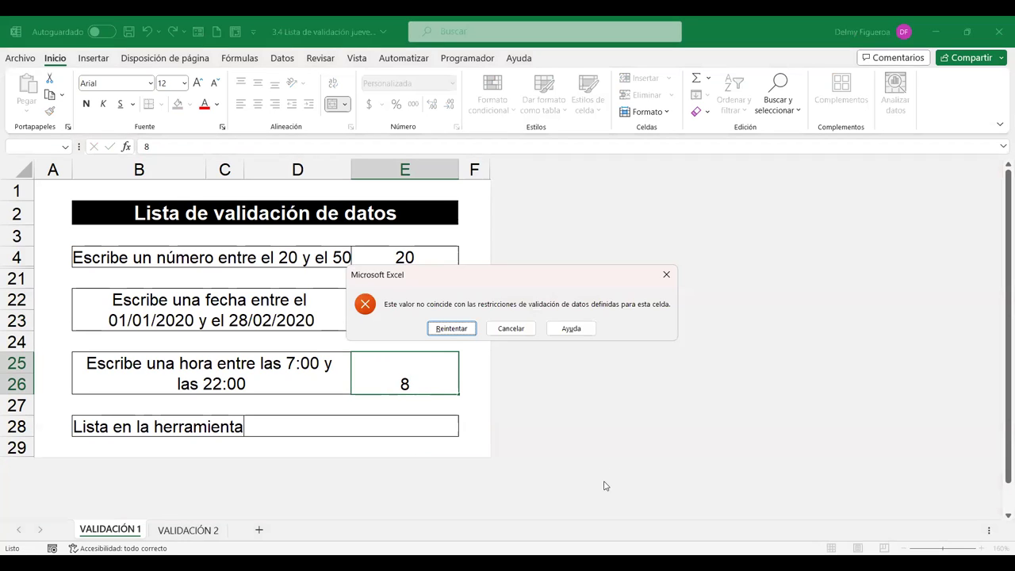
left_click(511, 329)
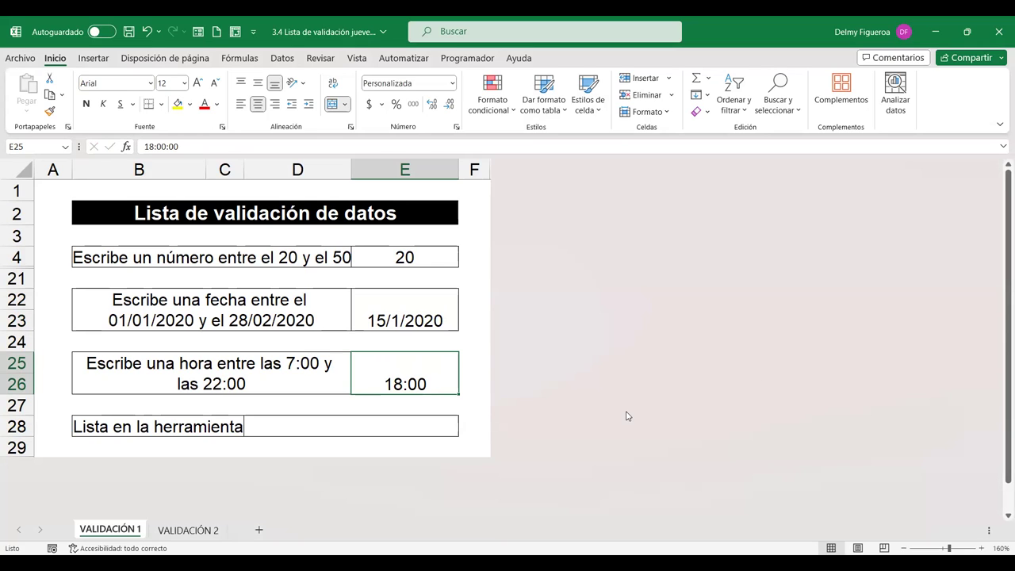
type("8:00")
key("Tab")
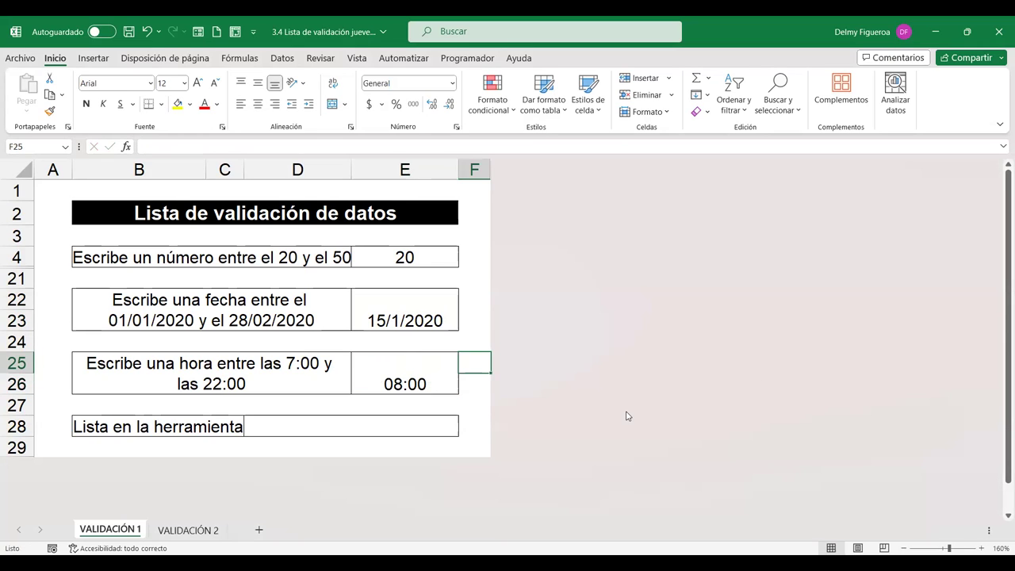
left_click(413, 382)
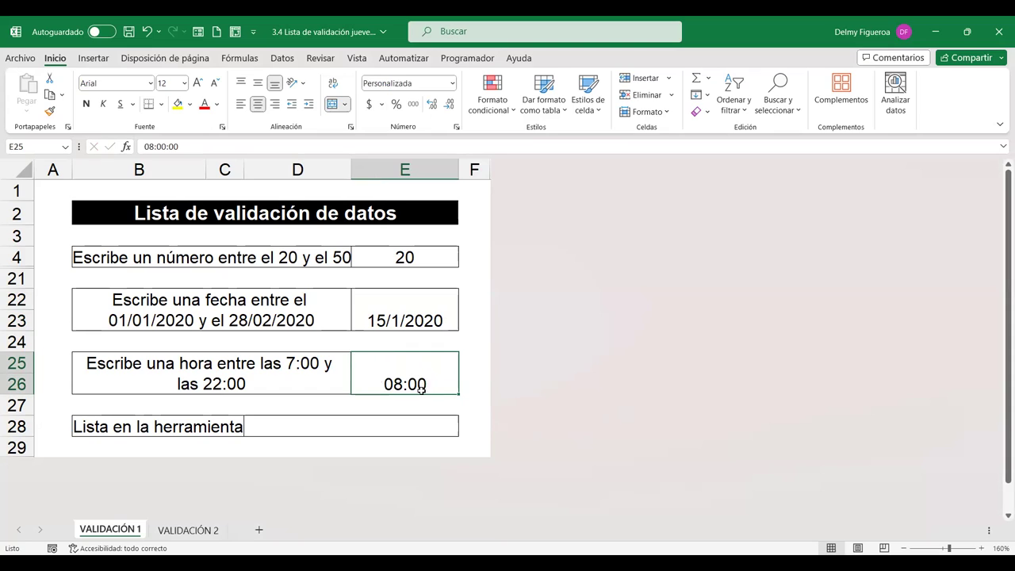
type("6:00")
key("Tab")
left_click(507, 329)
Select the empty answer cell of the 'Lista en la herramienta' example.
left_click(304, 427)
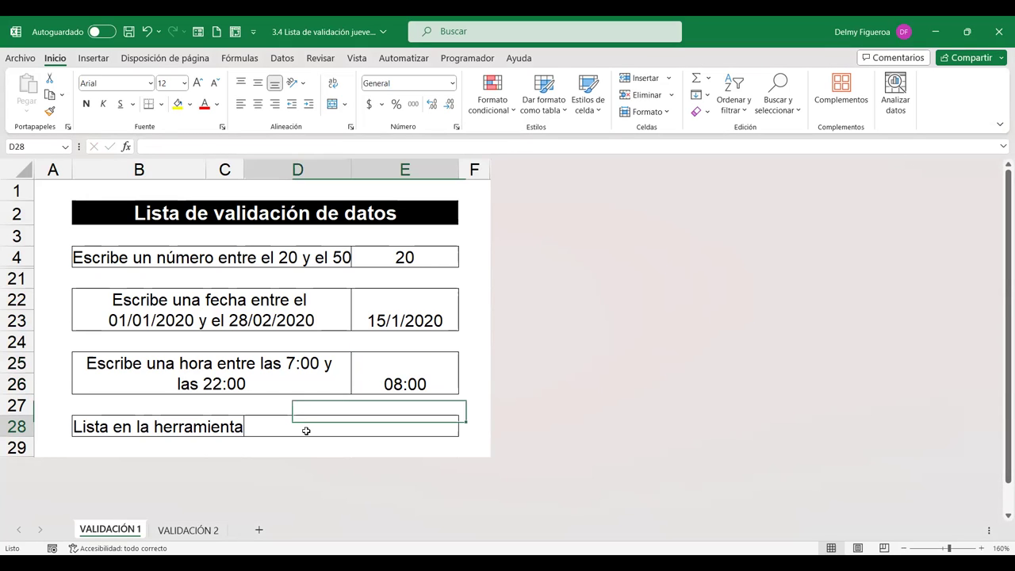
left_click(139, 428)
left_click(342, 426)
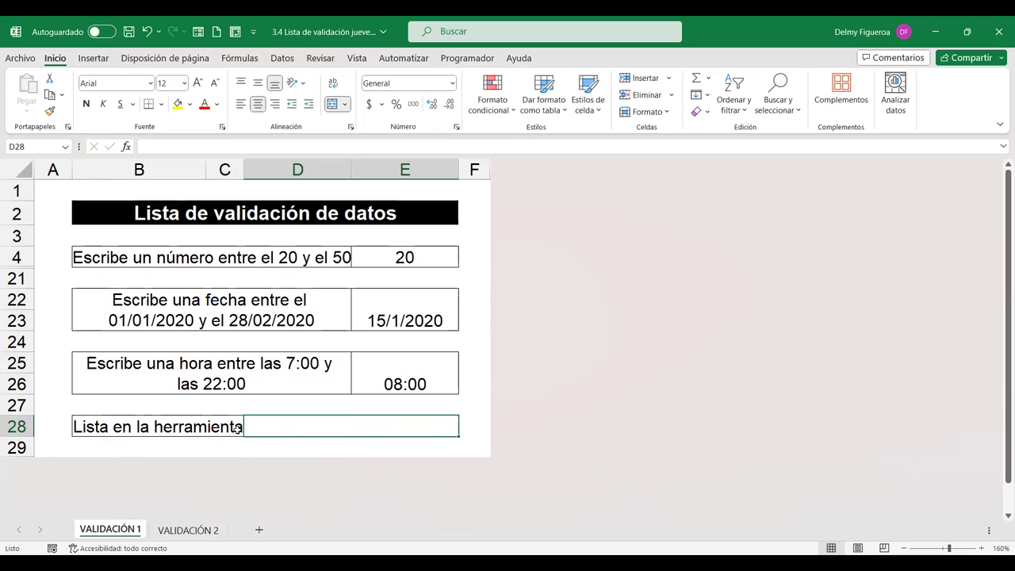
left_click(190, 428)
left_click(398, 423)
On sheet VALIDACIÓN 2, review vendor names B5:B12 and select seller cell E5 under Datos.
left_click(188, 530)
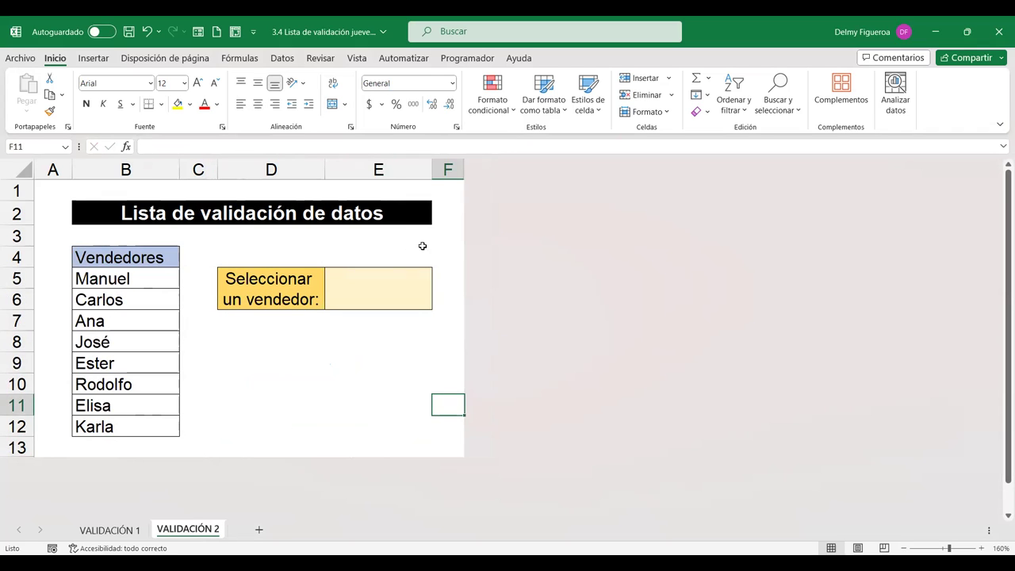
left_click(384, 287)
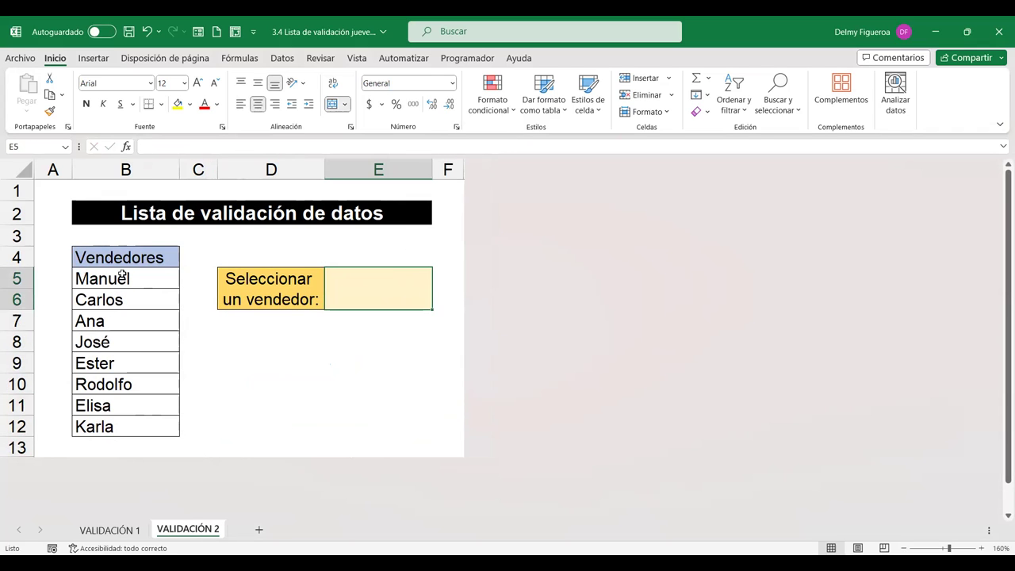
left_click_drag(123, 277, 99, 426)
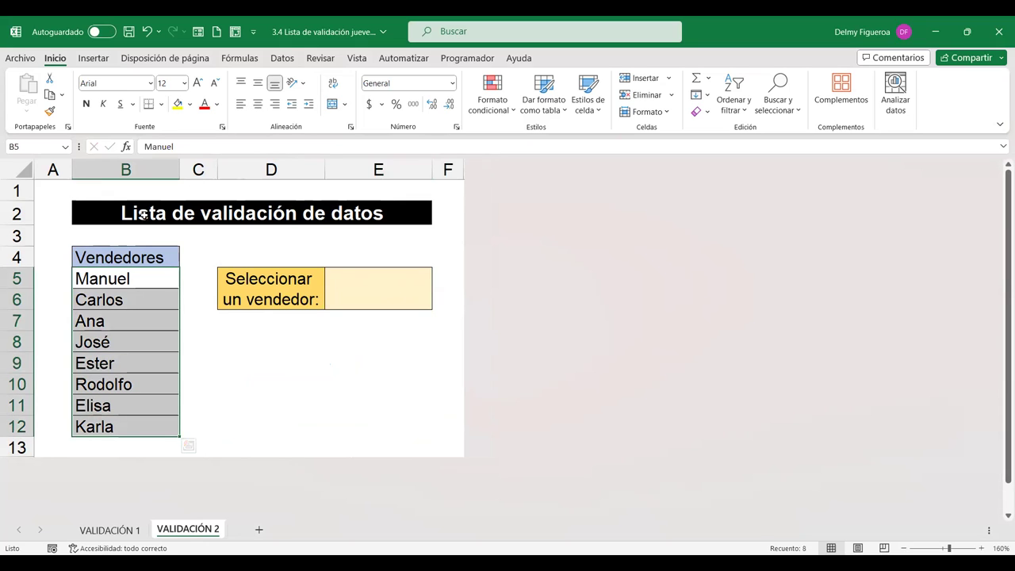
left_click(371, 288)
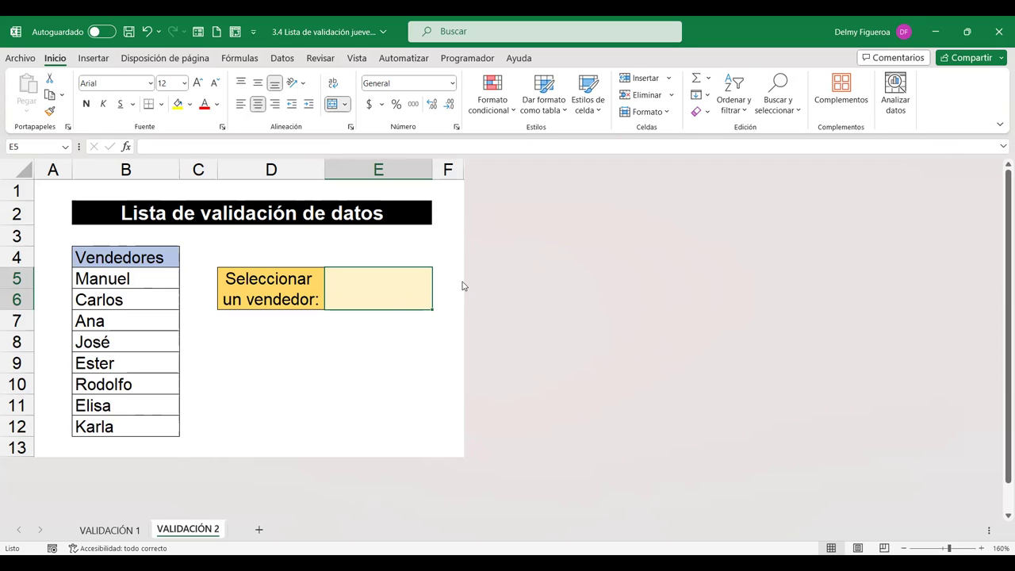
left_click(284, 61)
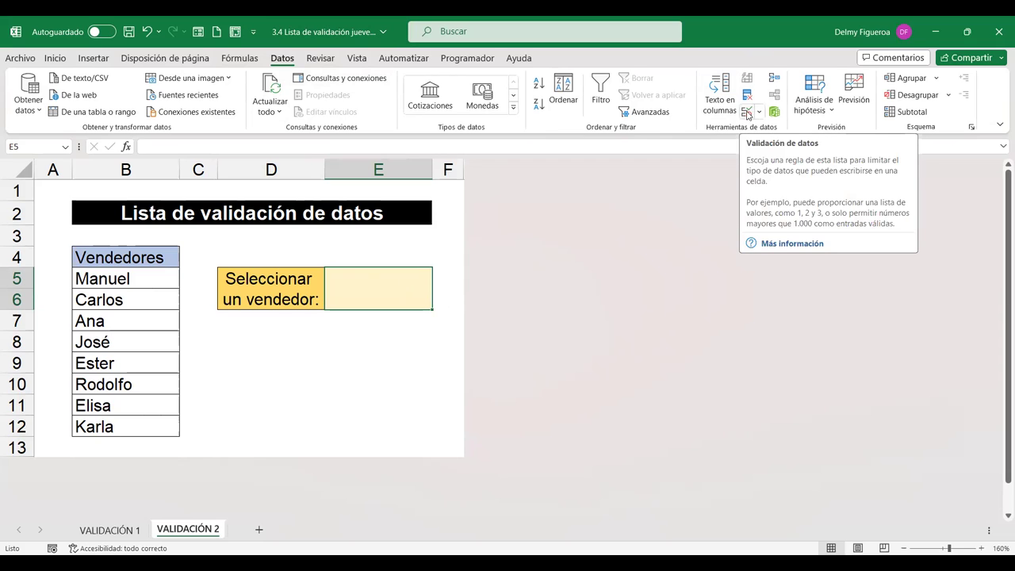
Give E5 a Lista validation rule with source =$B$5:$B$12.
left_click(746, 112)
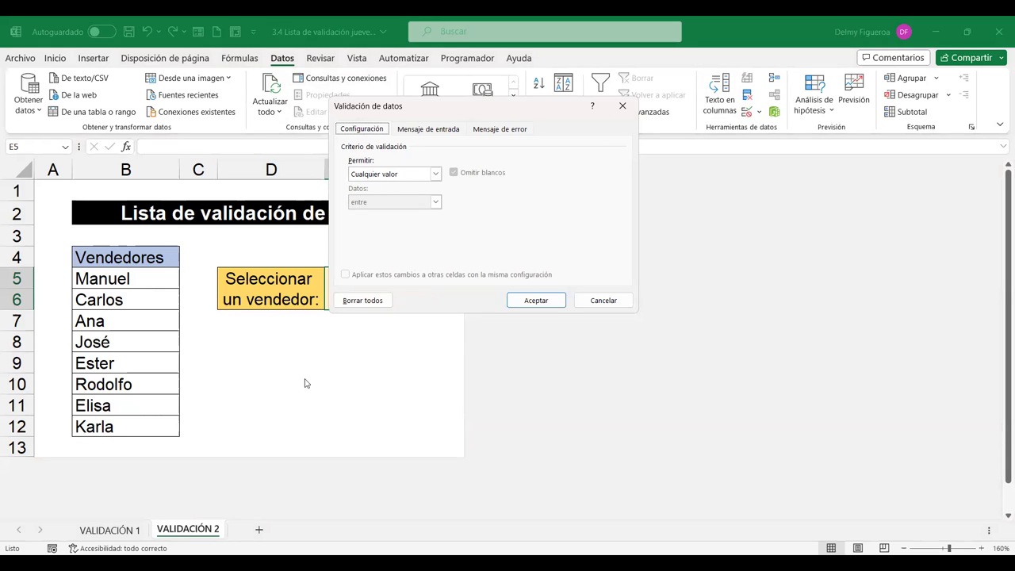
left_click(434, 174)
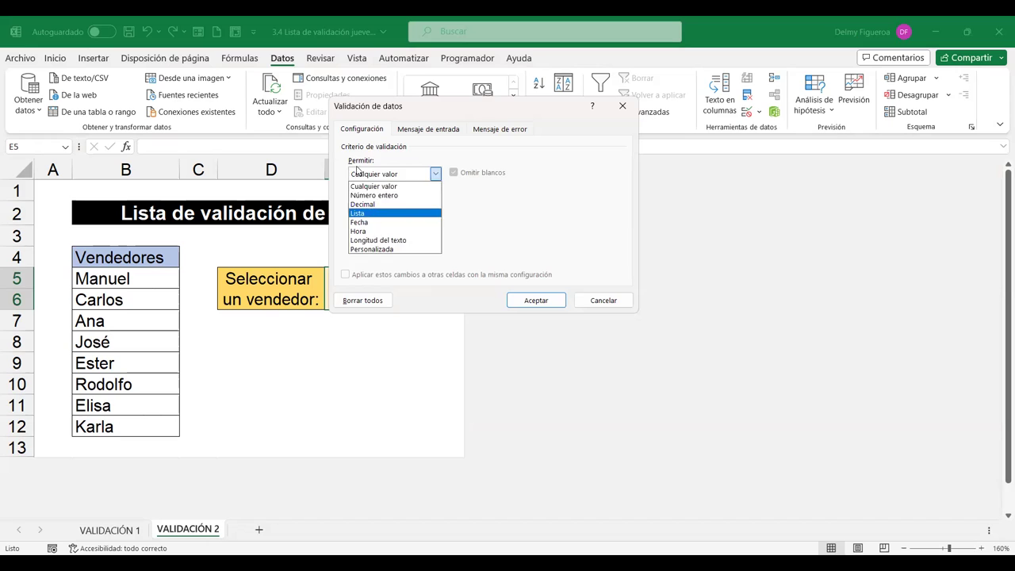
left_click(357, 170)
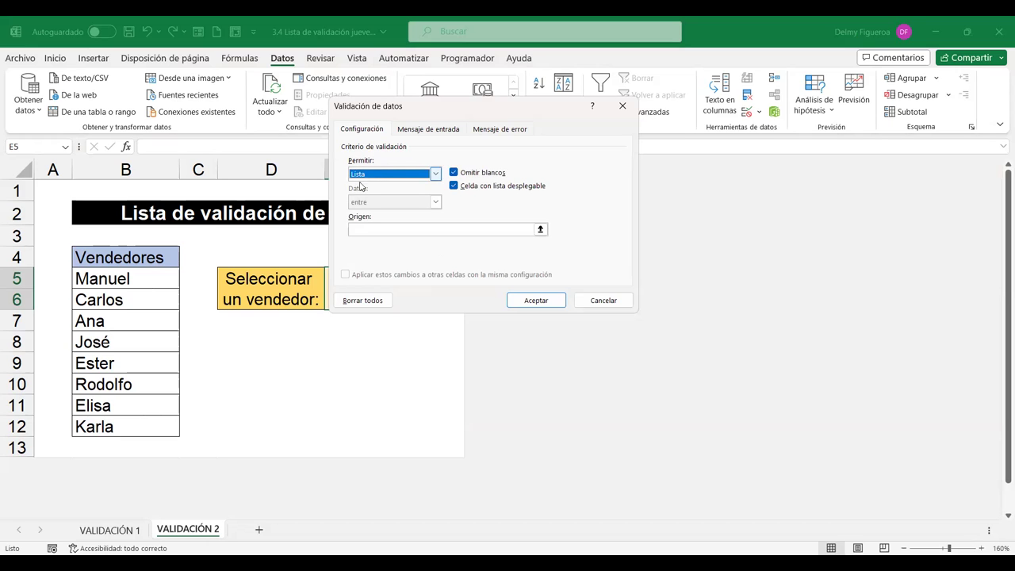
left_click(402, 228)
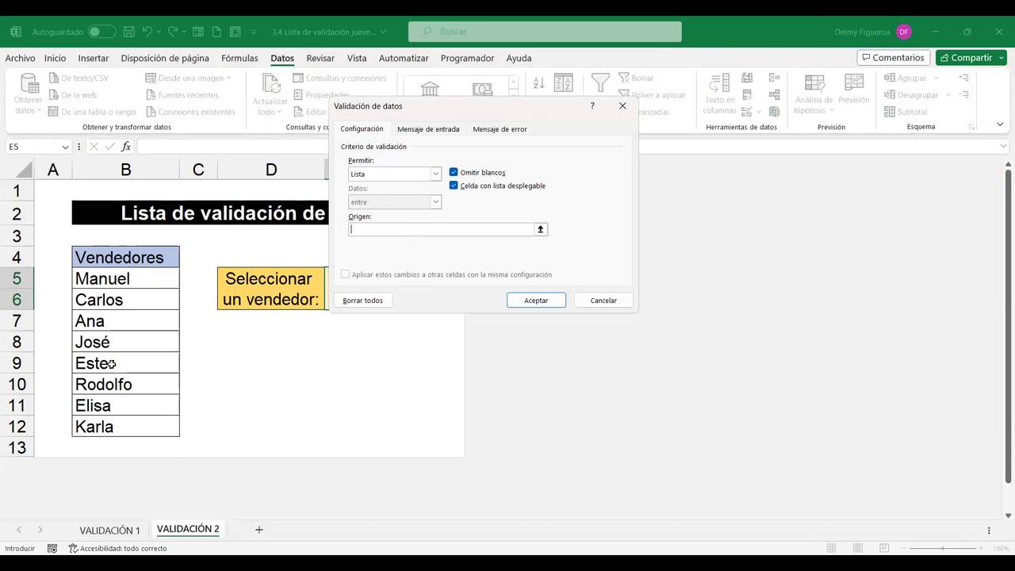
left_click_drag(83, 384, 87, 426)
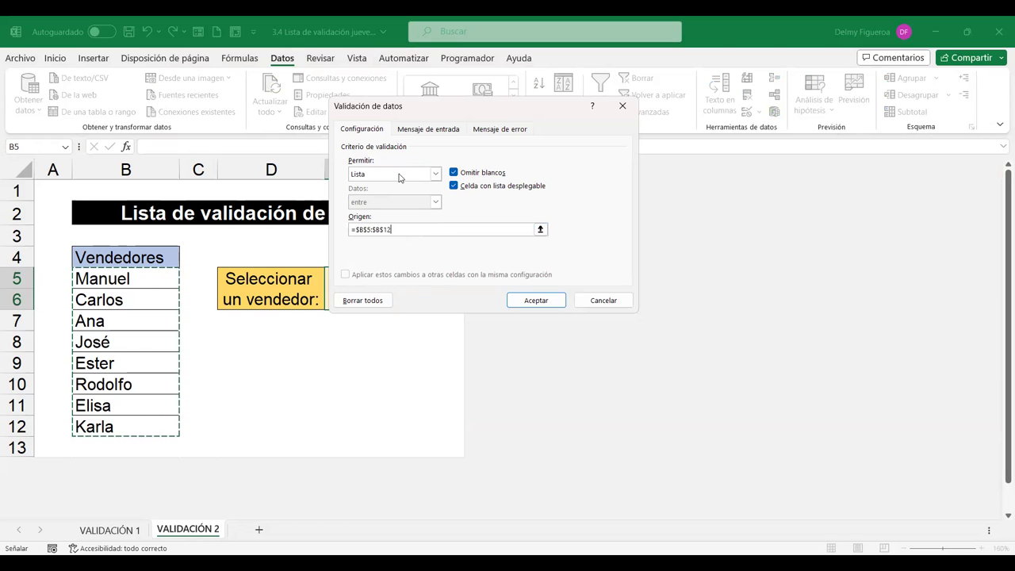
left_click(559, 302)
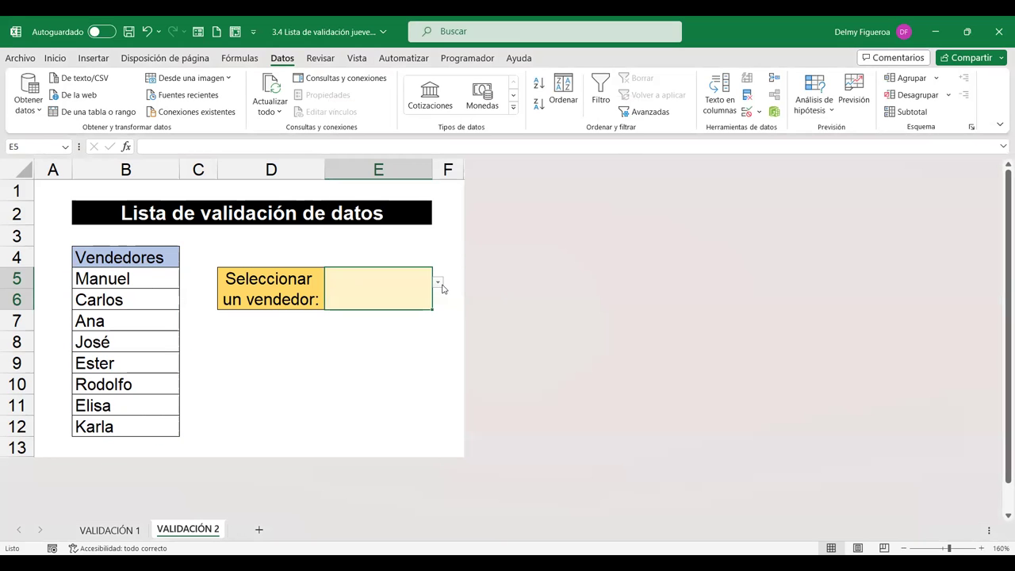
Pick Rodolfo from E5's drop-down, then confirm a typed 'Adriana' is rejected and cancelled.
left_click(438, 284)
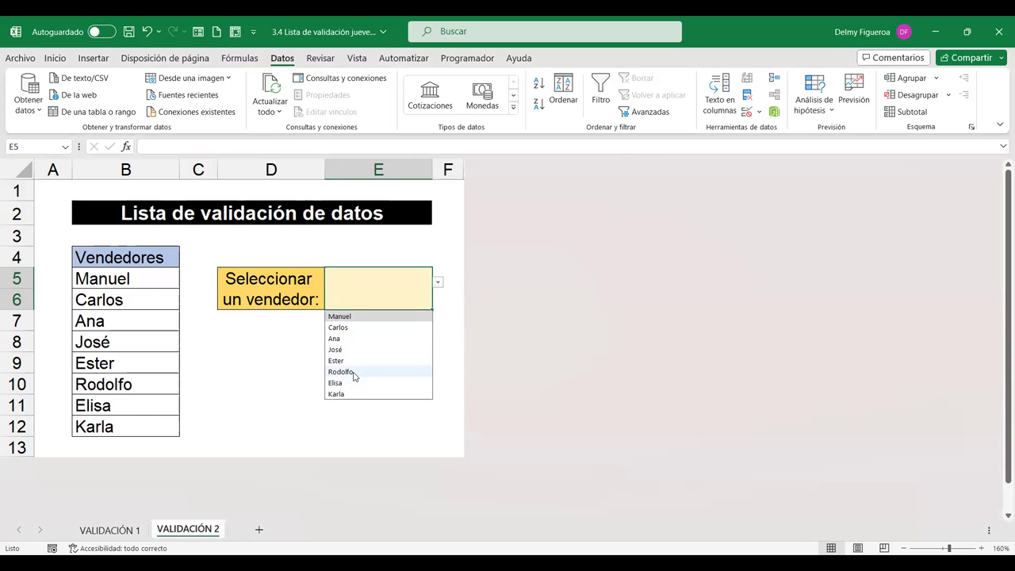
left_click(354, 372)
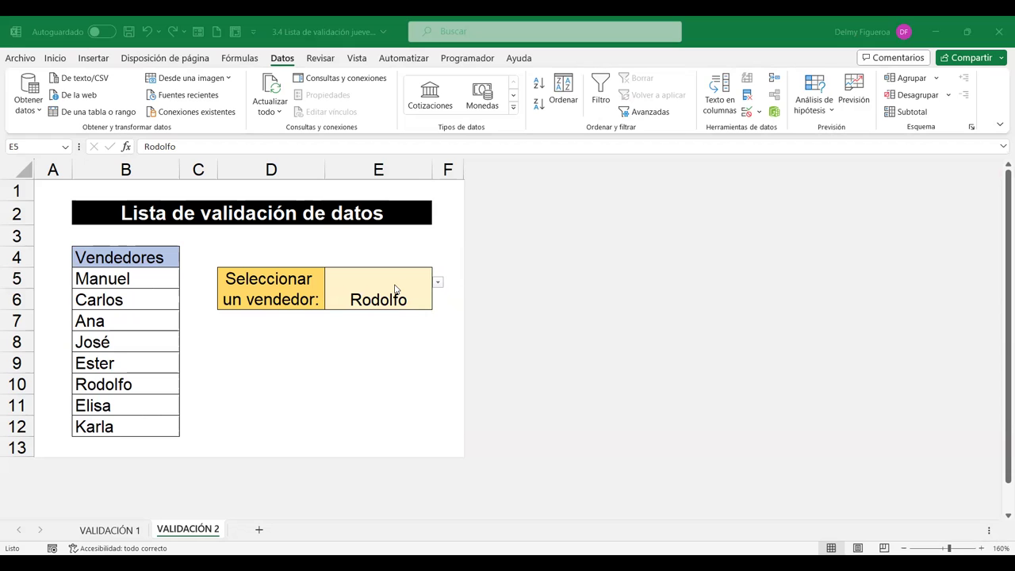
left_click(395, 288)
type("Adrinaa")
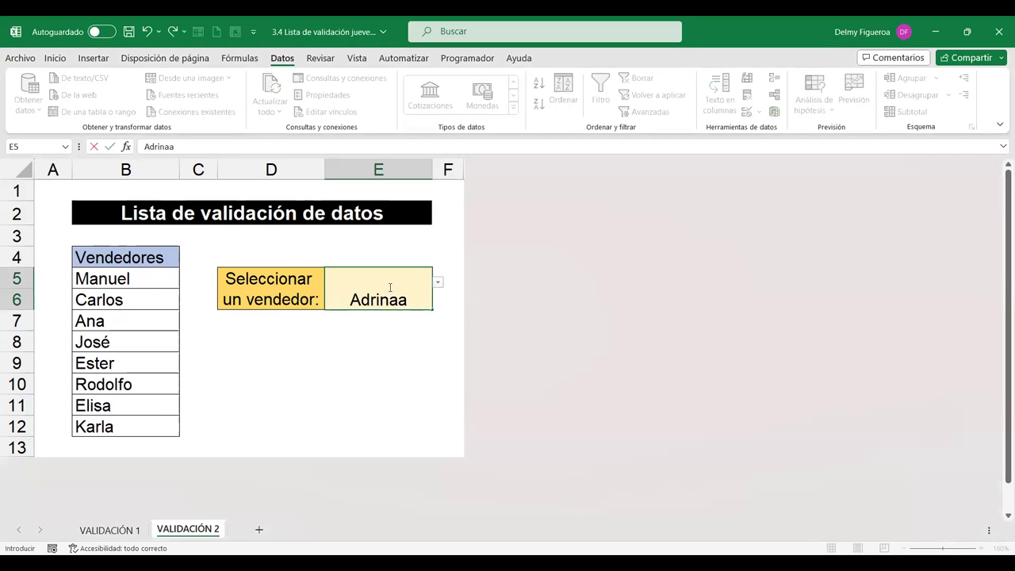
key("BackSpace")
key("BackSpace")
key("BackSpace")
type("iana")
key("Return")
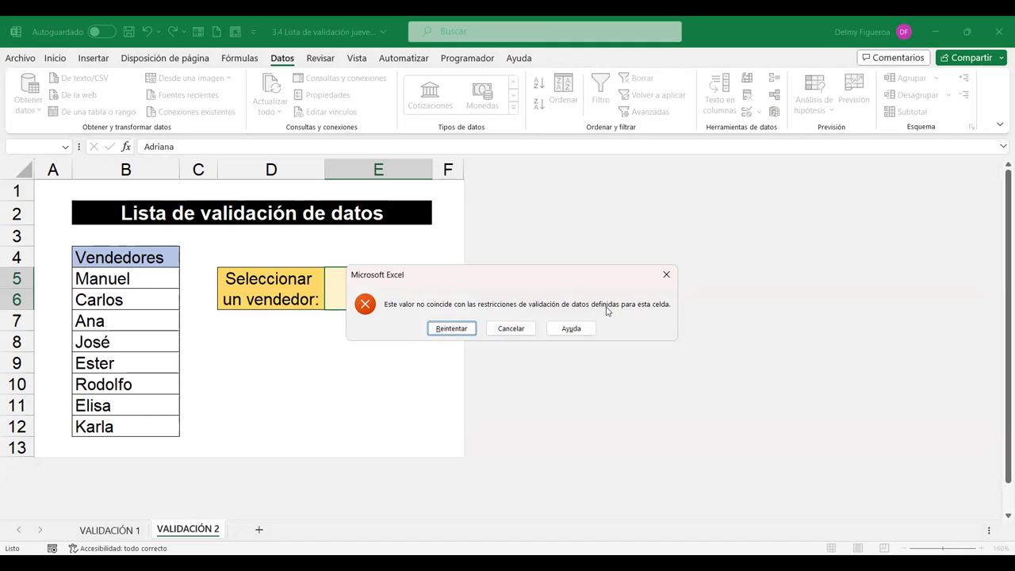
left_click(501, 331)
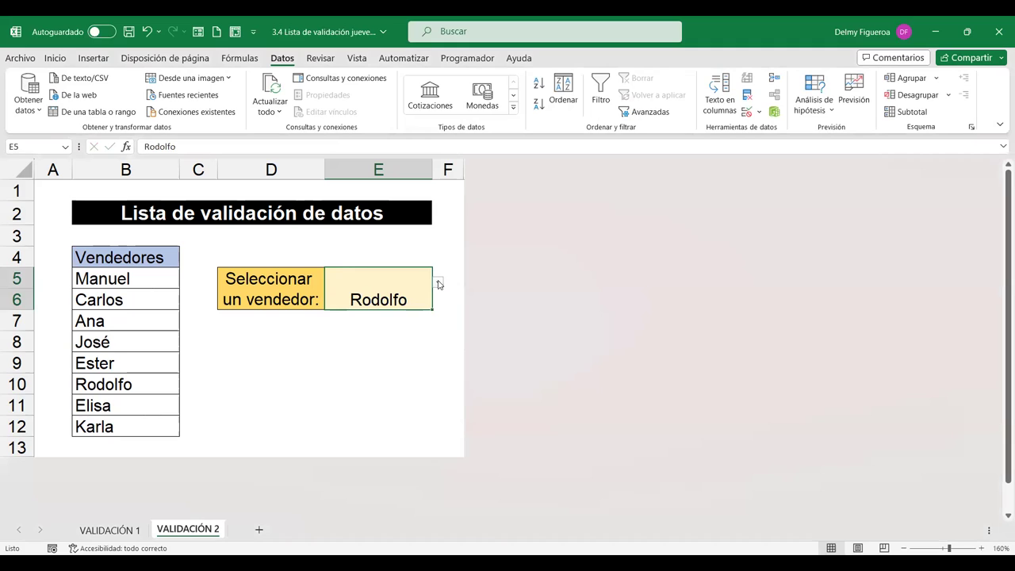
left_click(438, 283)
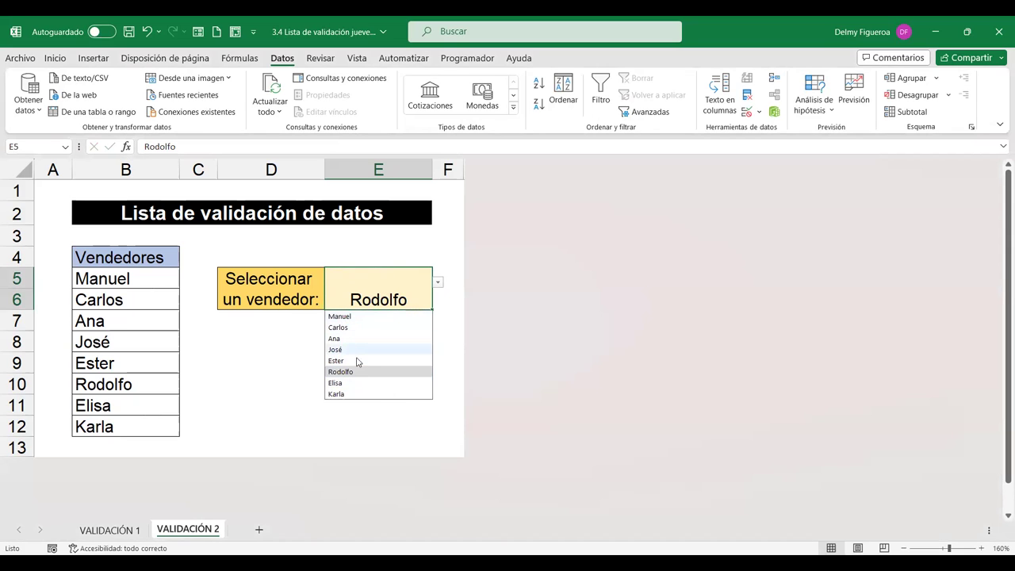
left_click(294, 353)
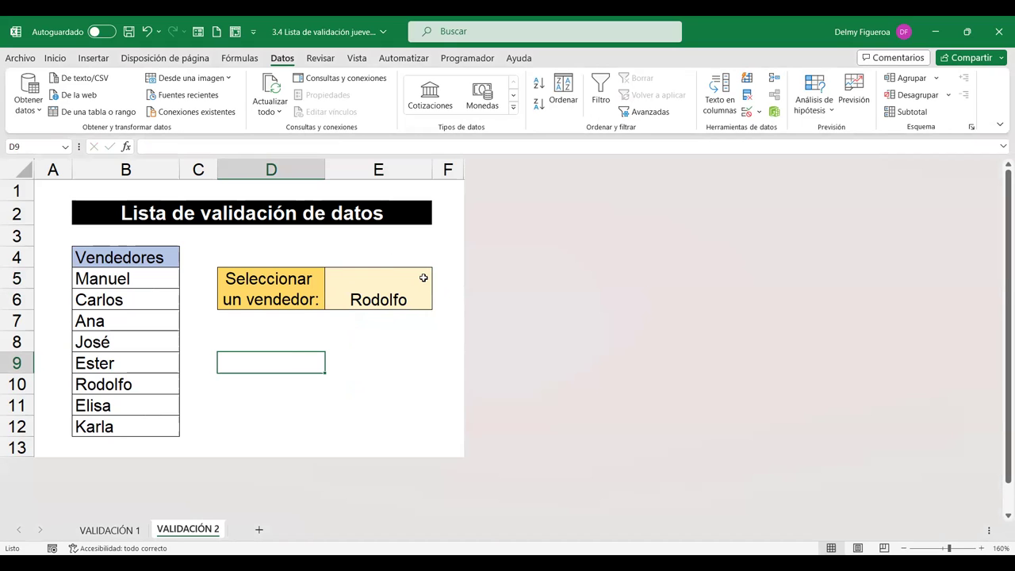
left_click(746, 115)
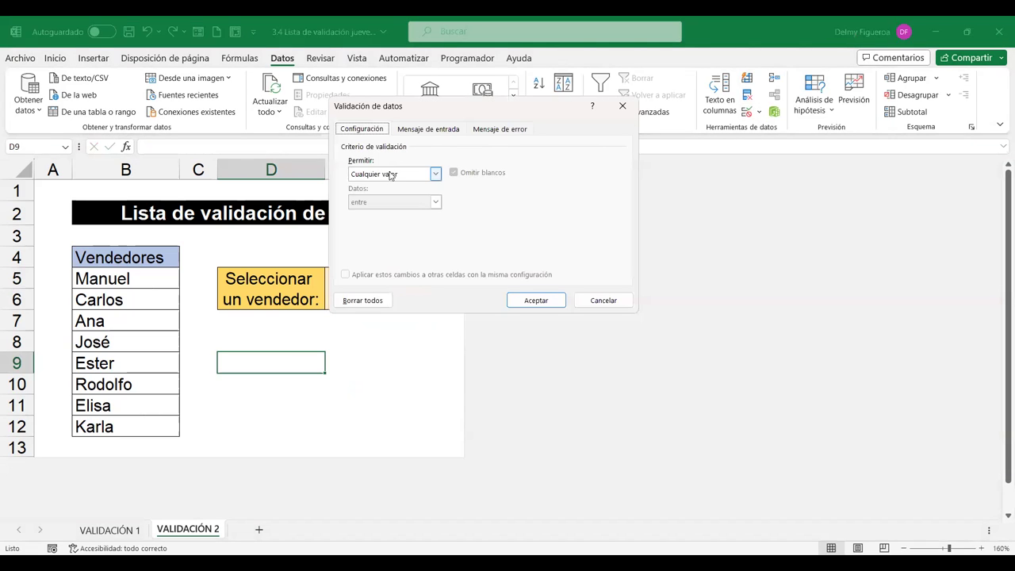
left_click(391, 176)
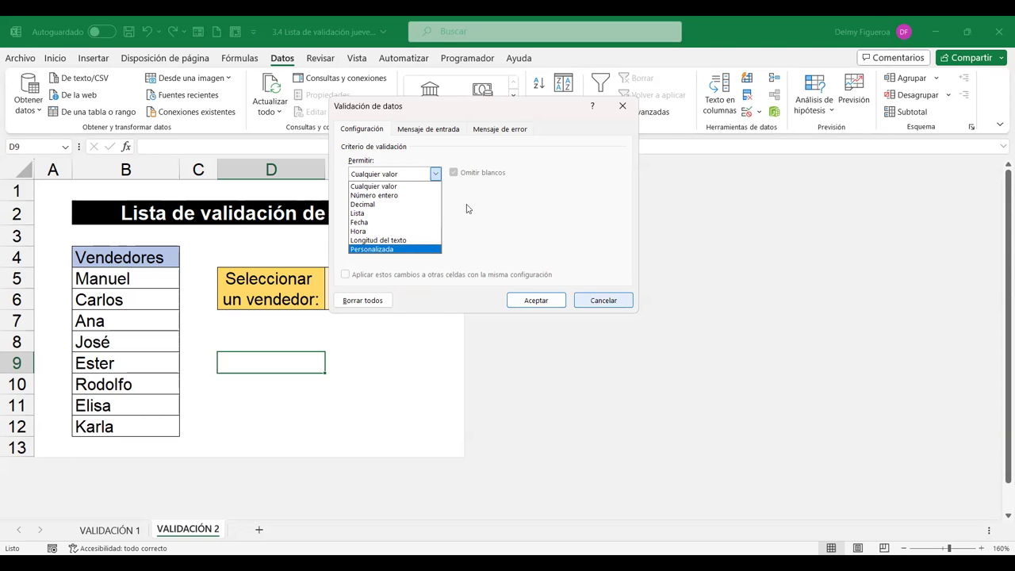
key("Escape")
key("Escape")
left_click(369, 337)
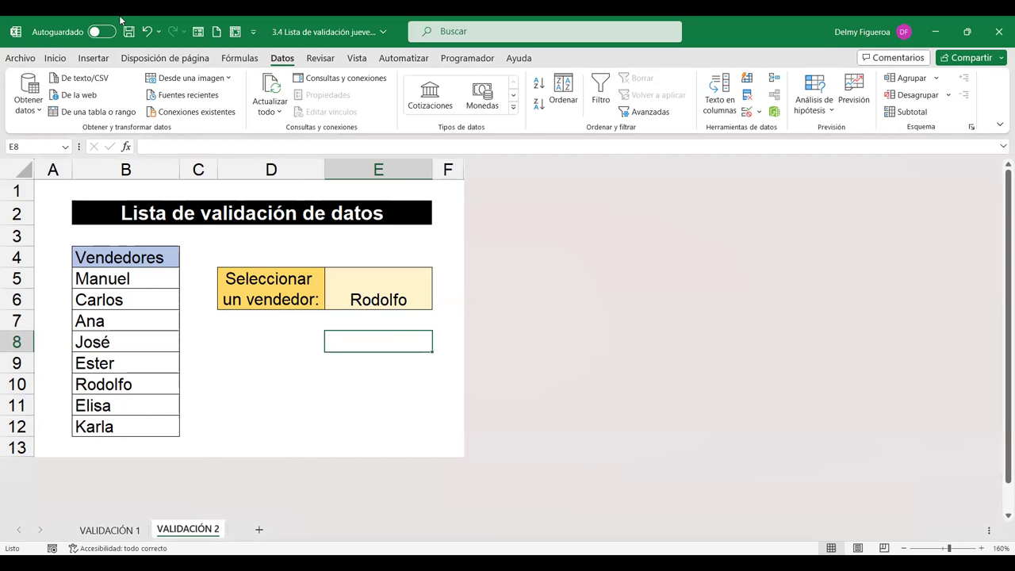
Search Excel's online new-workbook templates for 'validacion de datos'.
left_click(23, 60)
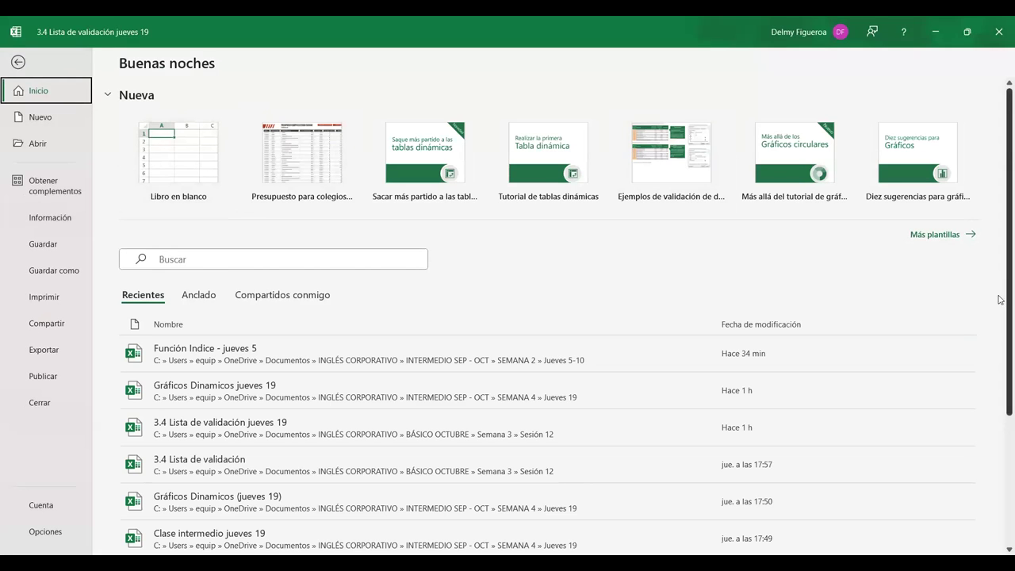
left_click(932, 236)
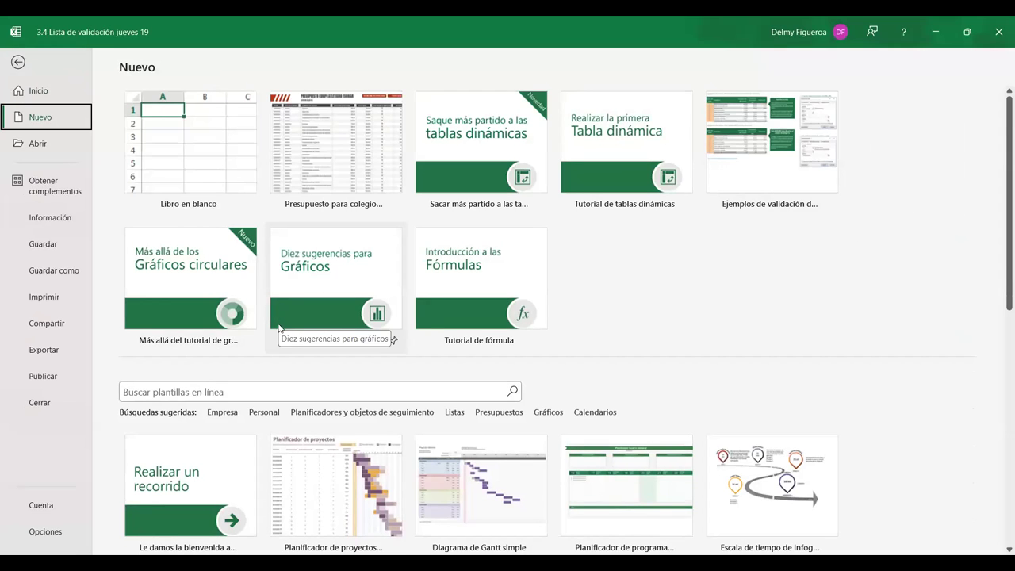
left_click(275, 393)
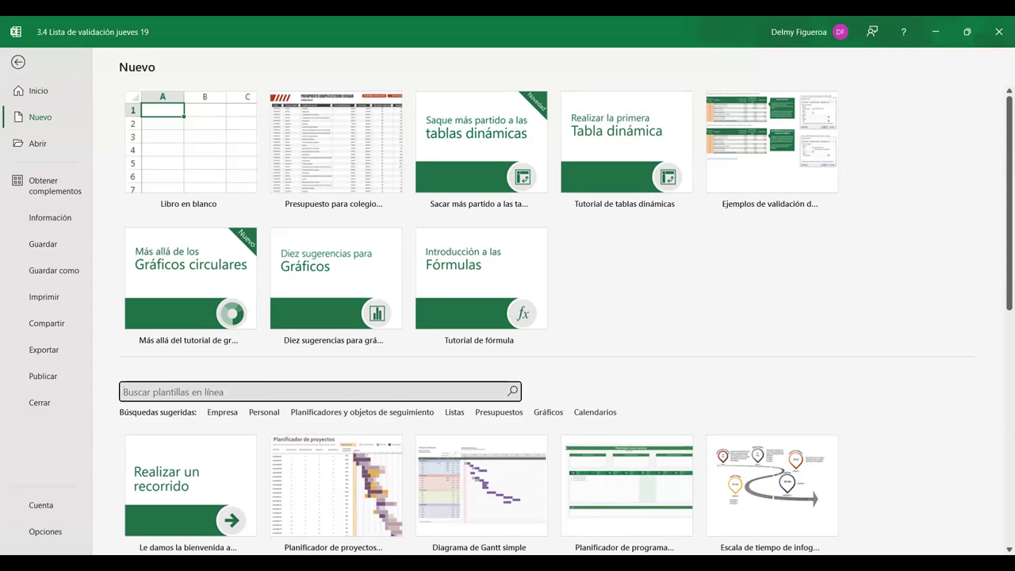
type("validacion de datos")
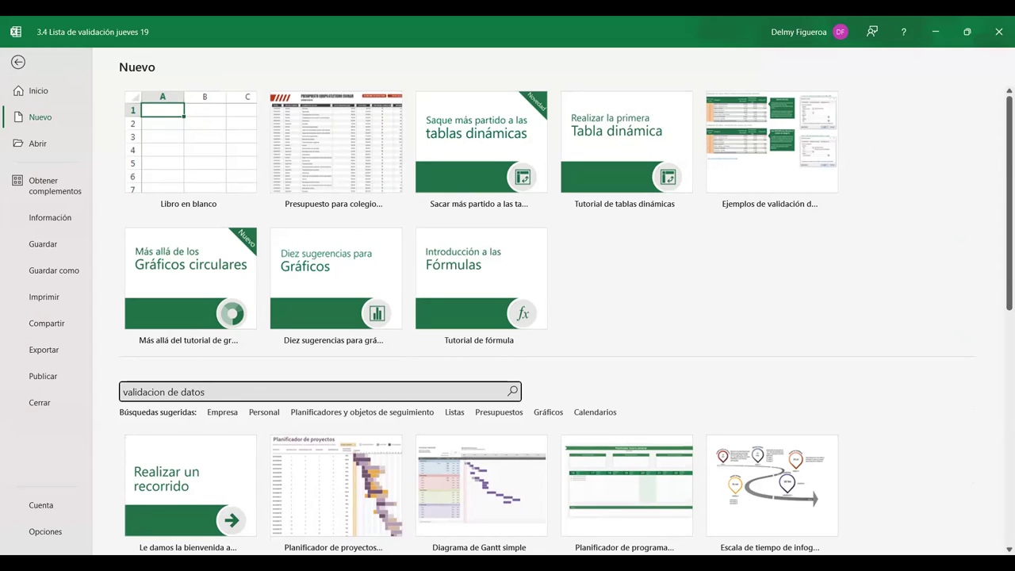
key("Return")
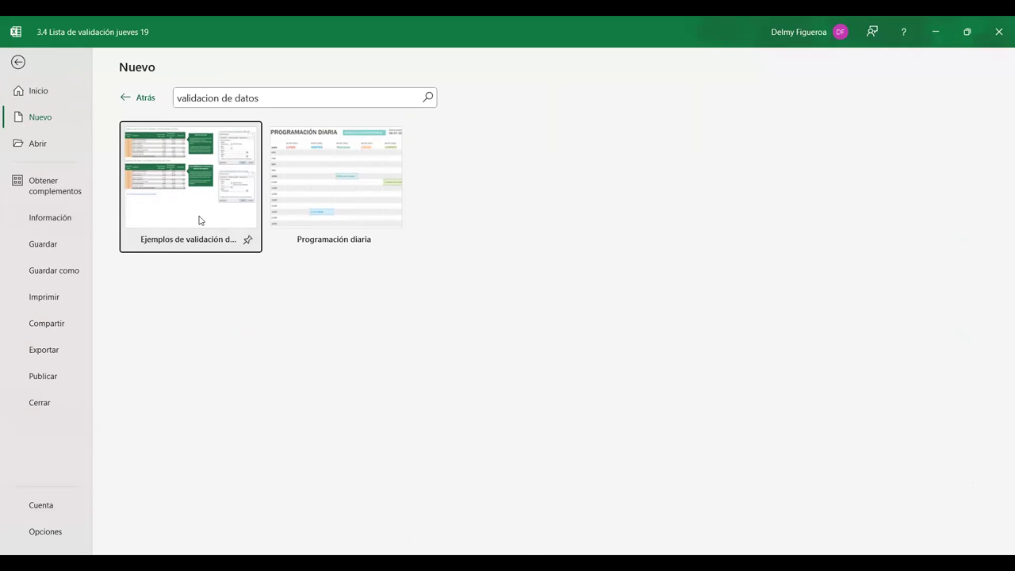
Create a workbook from the 'Ejemplos de validación de datos' template, cancelling the pending cell entry.
left_click(164, 229)
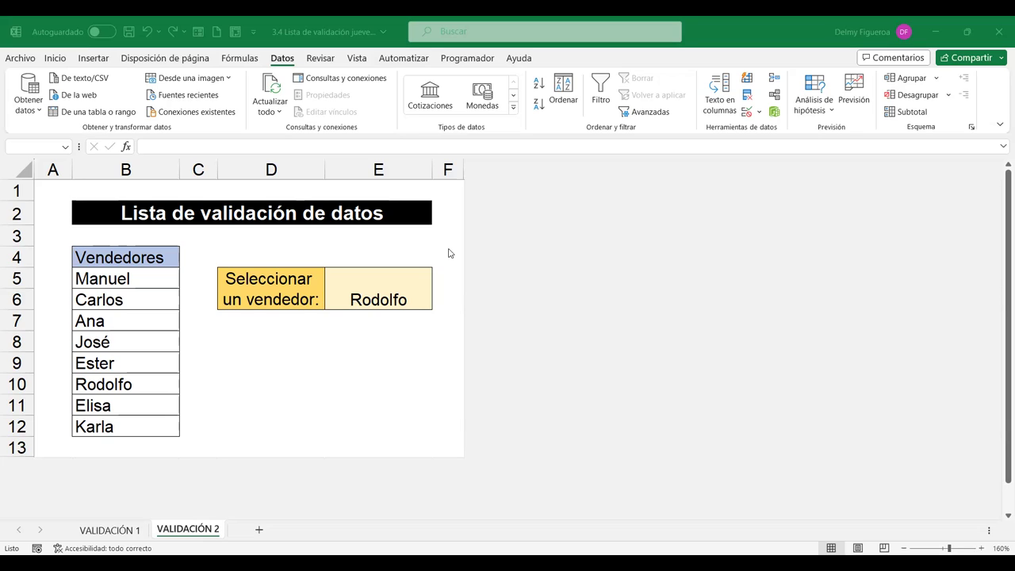
key("Escape")
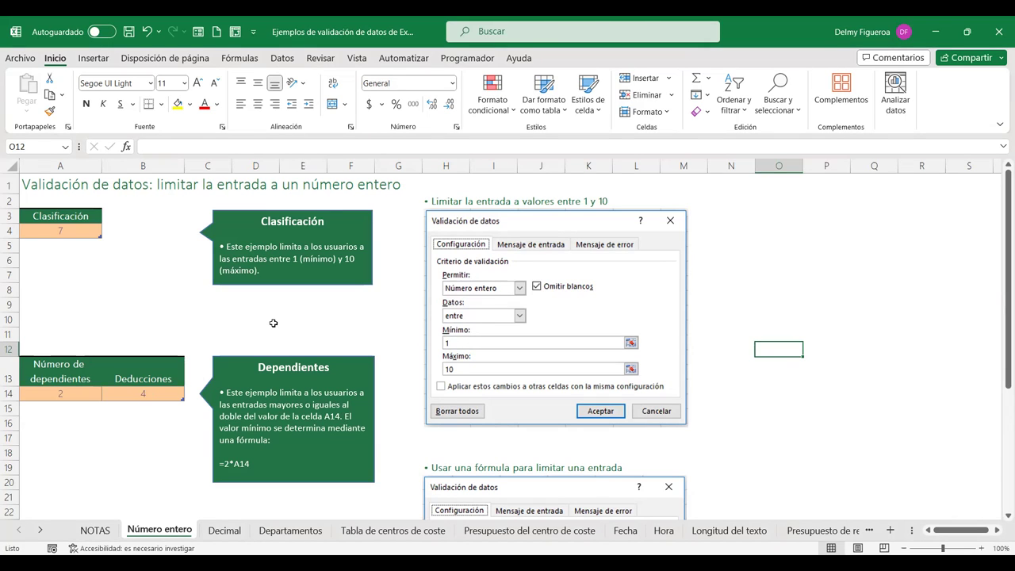
Try entering 15 in the Clasificación cell A4 and cancel the rejection so it keeps 7.
left_click(131, 219)
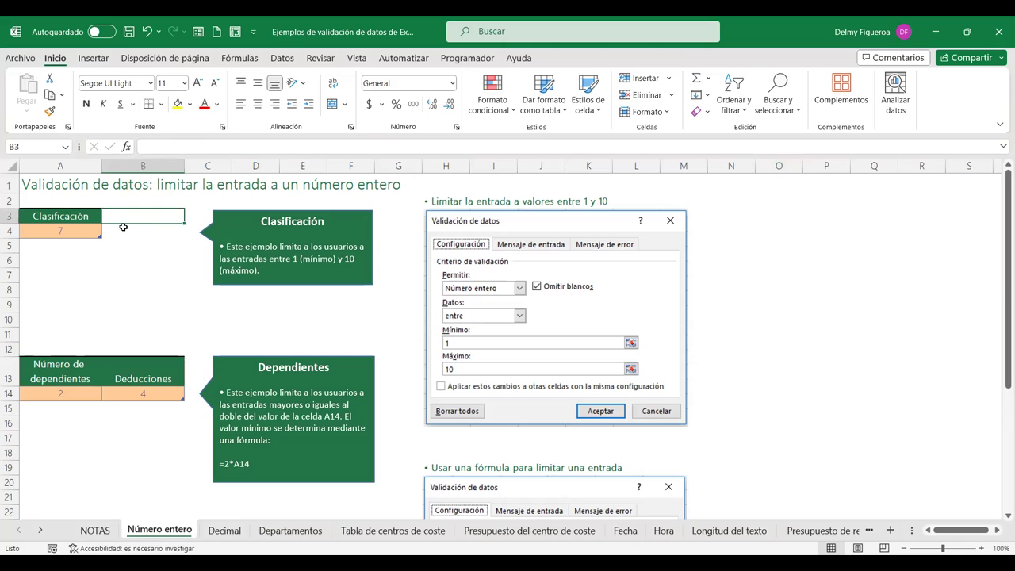
left_click(55, 230)
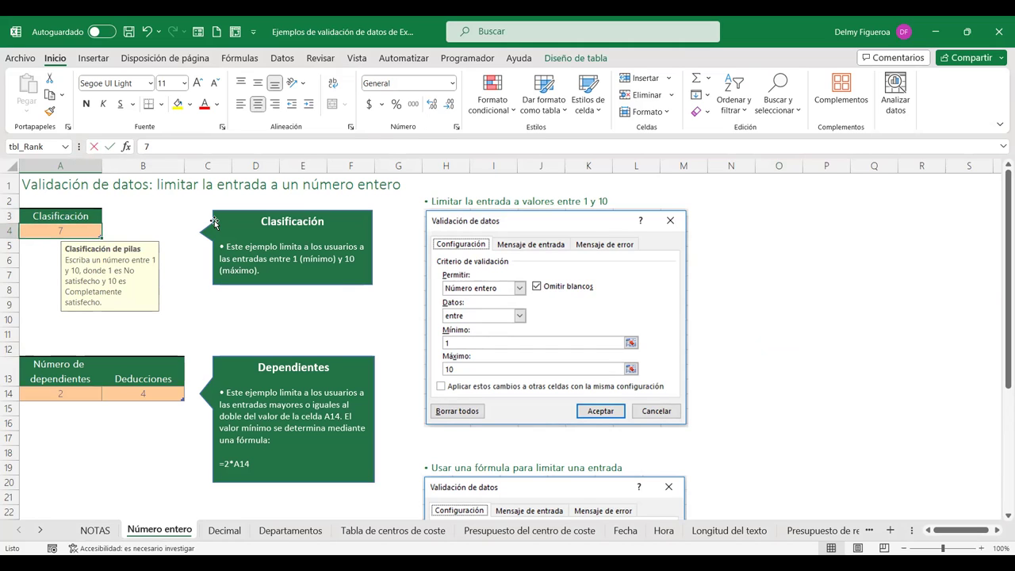
type("15")
key("Return")
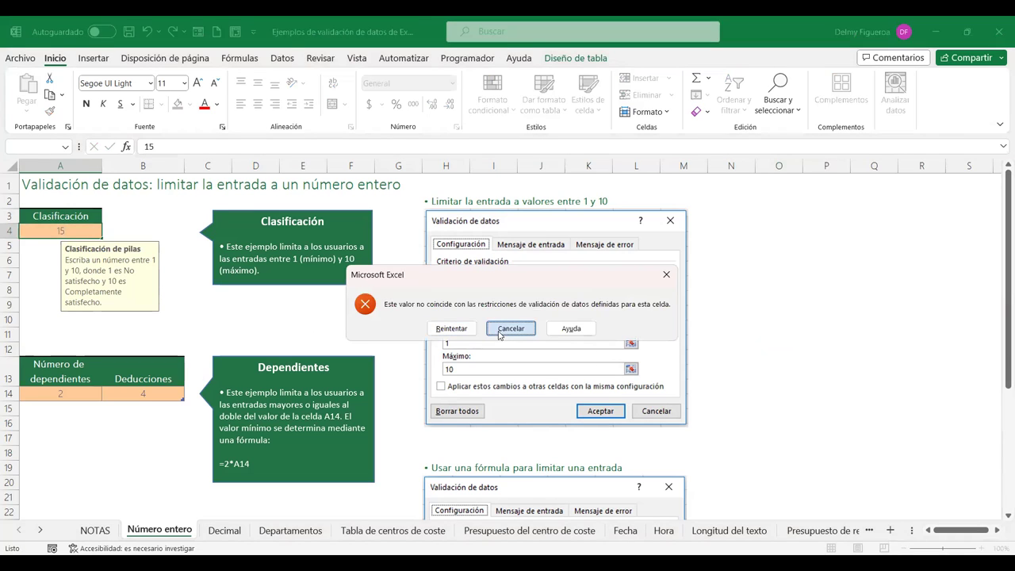
left_click(500, 329)
left_click(44, 230)
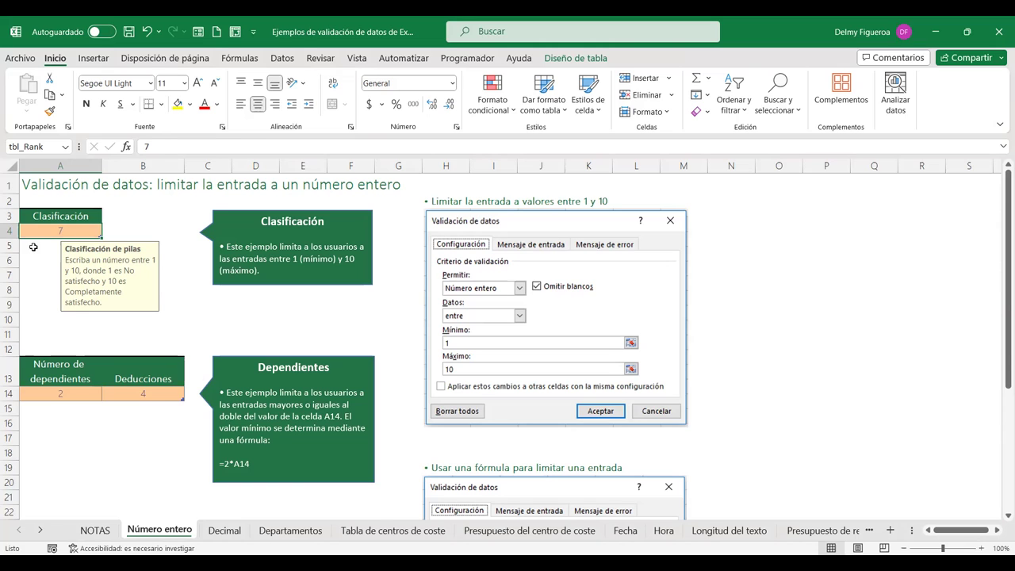
left_click(288, 62)
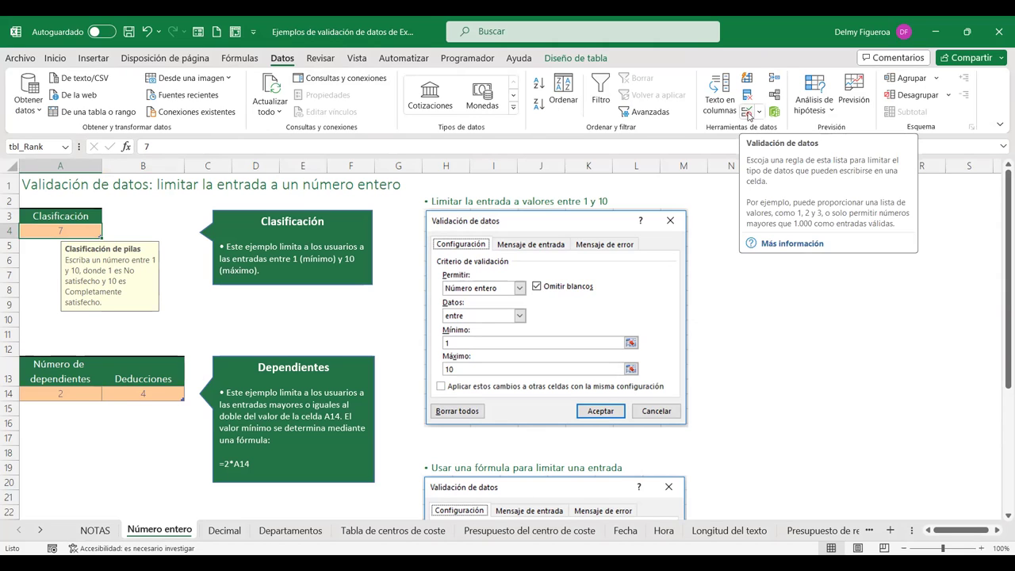
Review the Clasificación cell's validation rules and close them without applying changes.
left_click(746, 113)
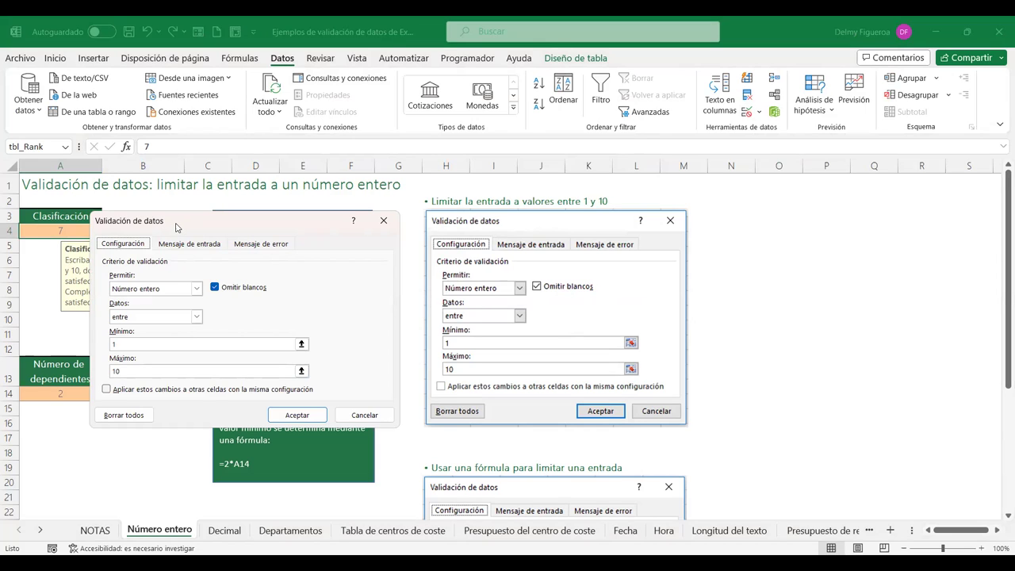
left_click_drag(176, 227, 198, 227)
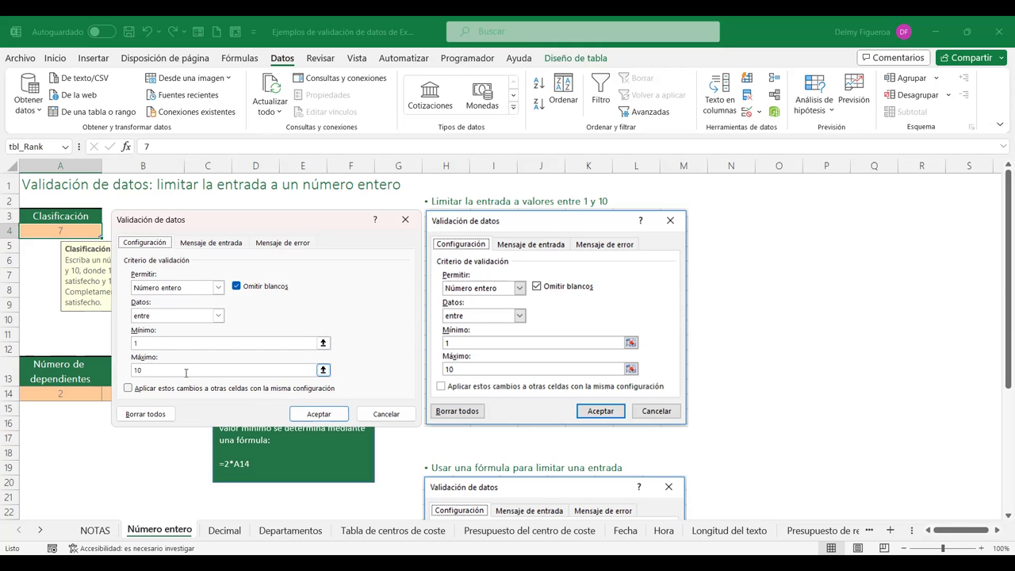
left_click(386, 414)
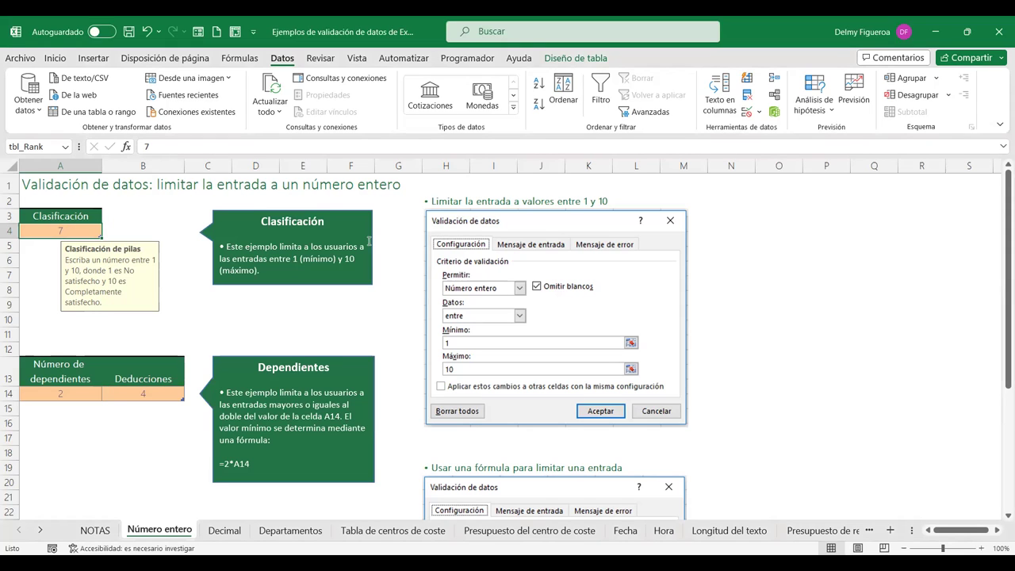
Try entering 3.5 in the Clasificación cell and cancel the rejection, keeping 7.
type("3.5")
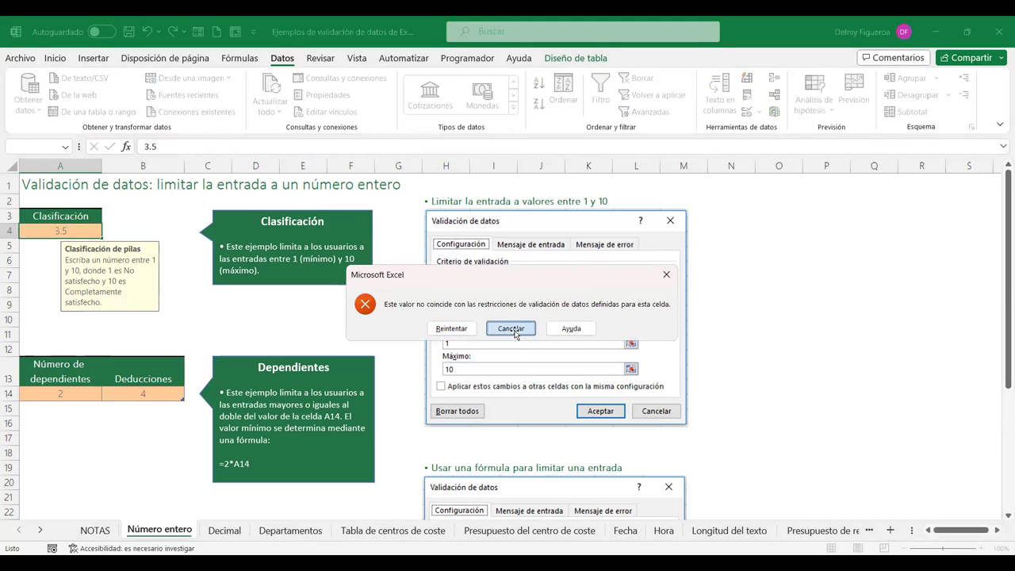
left_click(510, 329)
left_click(66, 233)
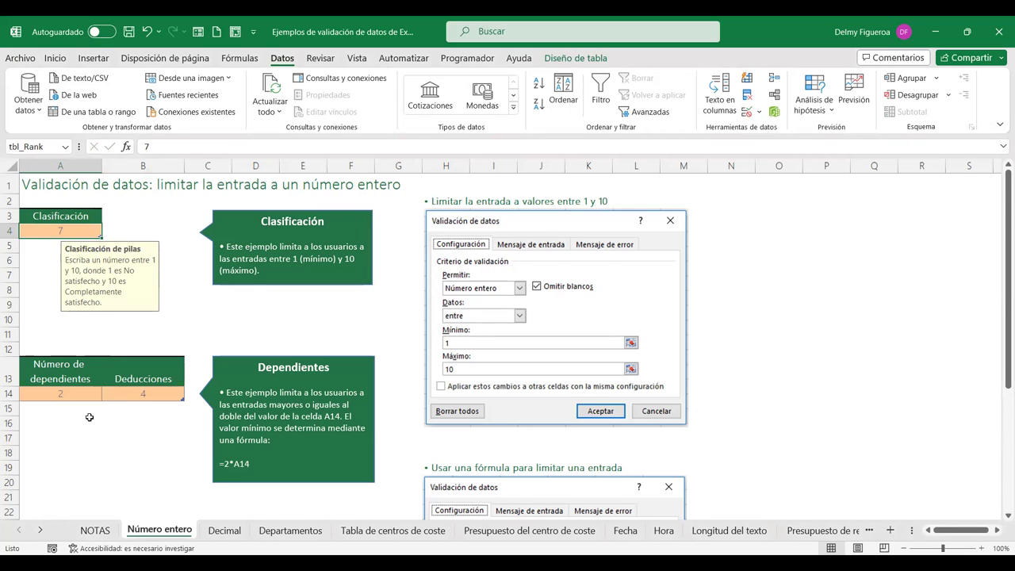
scroll(90, 417, "down", 2)
scroll(90, 417, "down", 1)
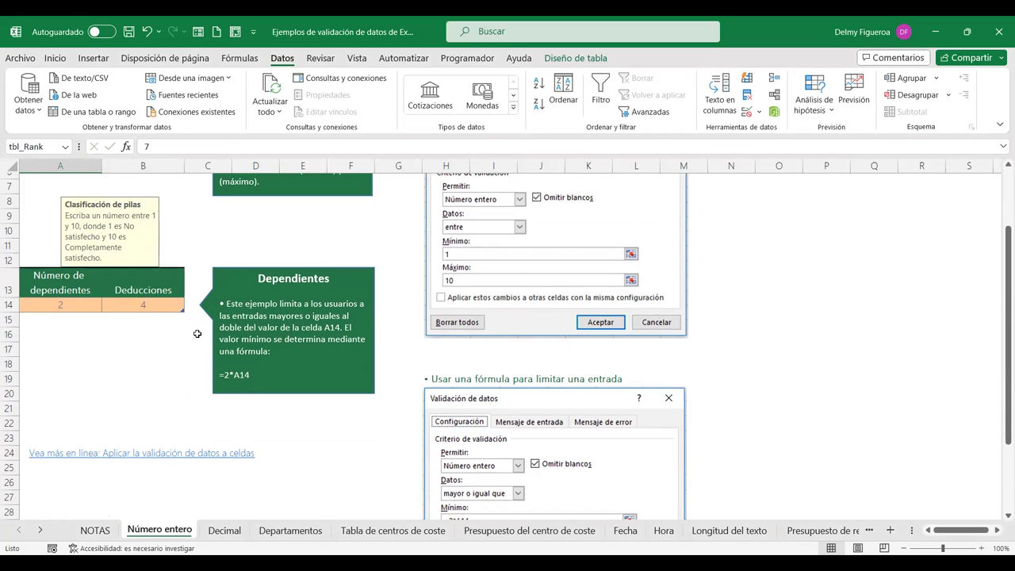
left_click(61, 304)
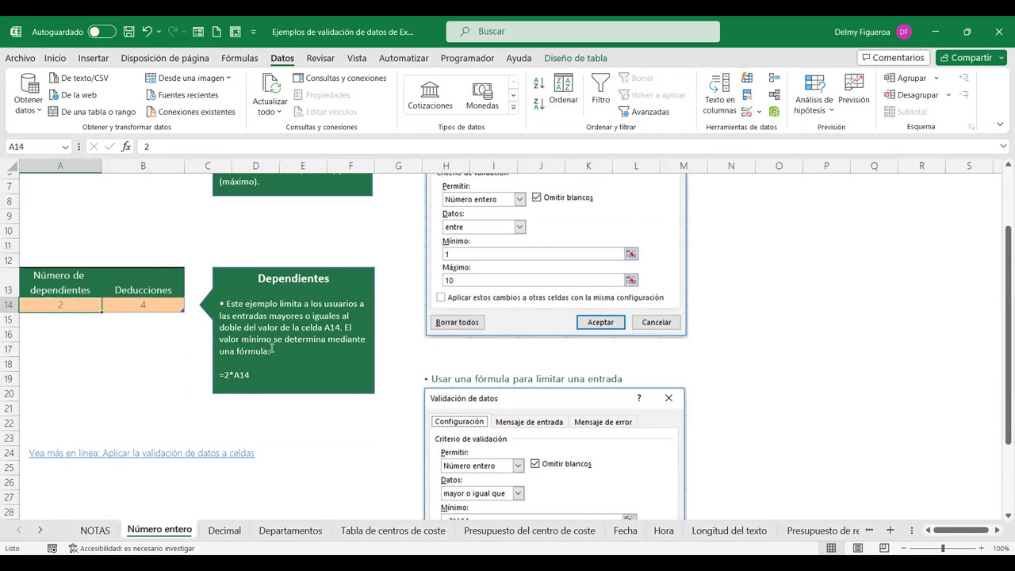
scroll(271, 340, "down", 1)
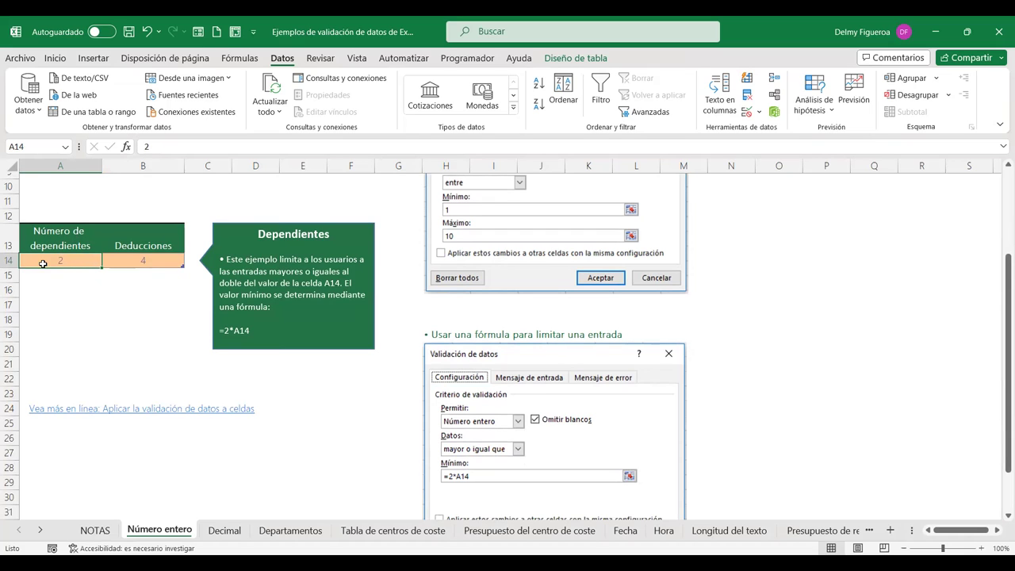
scroll(193, 310, "down", 1)
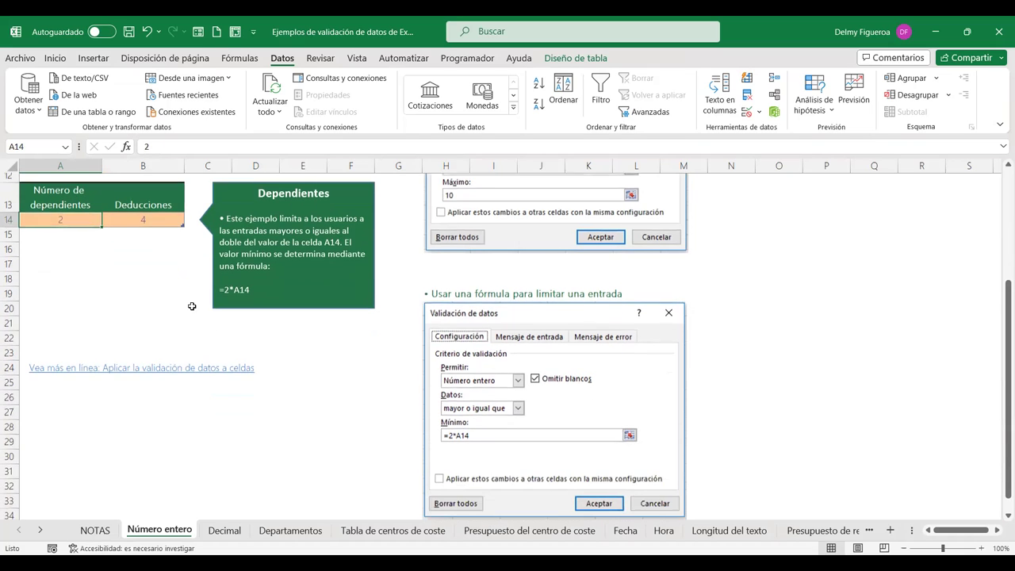
left_click(140, 214)
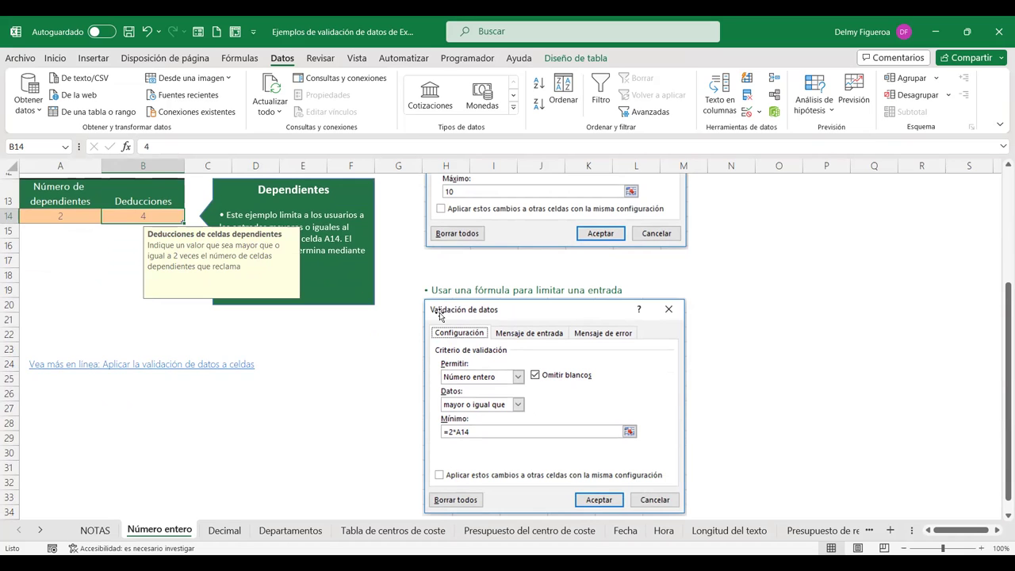
scroll(441, 315, "down", 1)
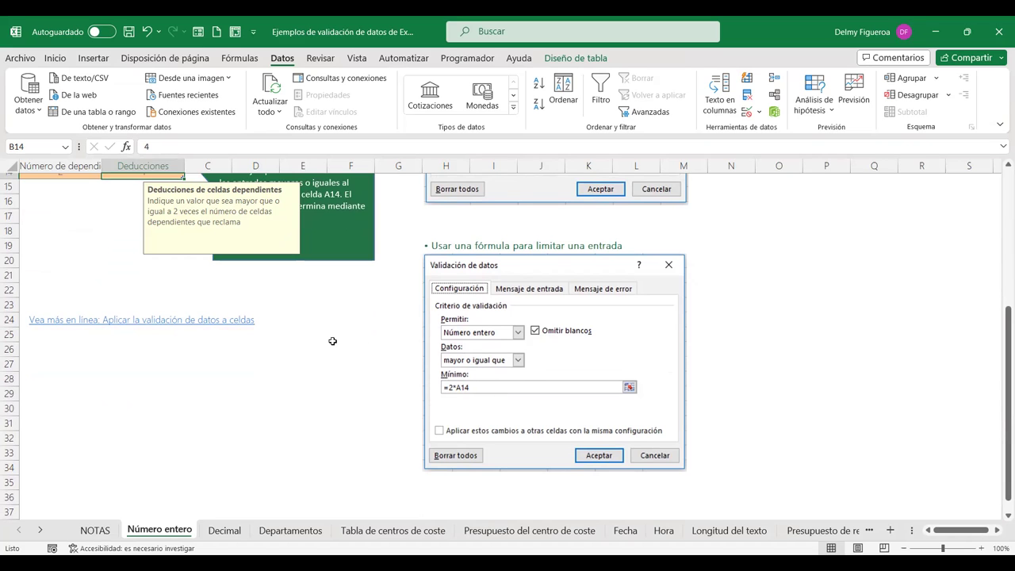
scroll(333, 340, "up", 2)
scroll(333, 341, "up", 1)
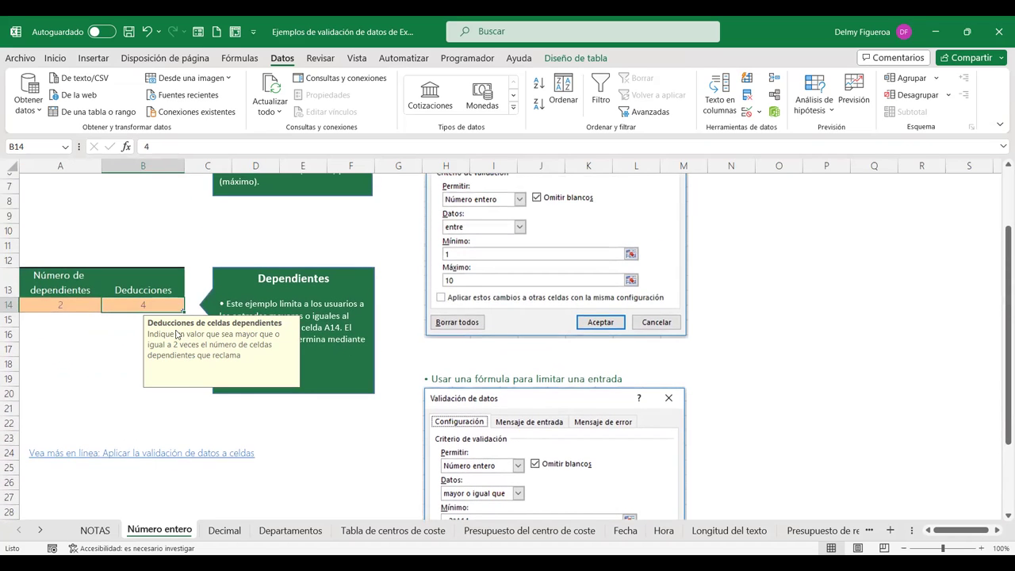
left_click(224, 422)
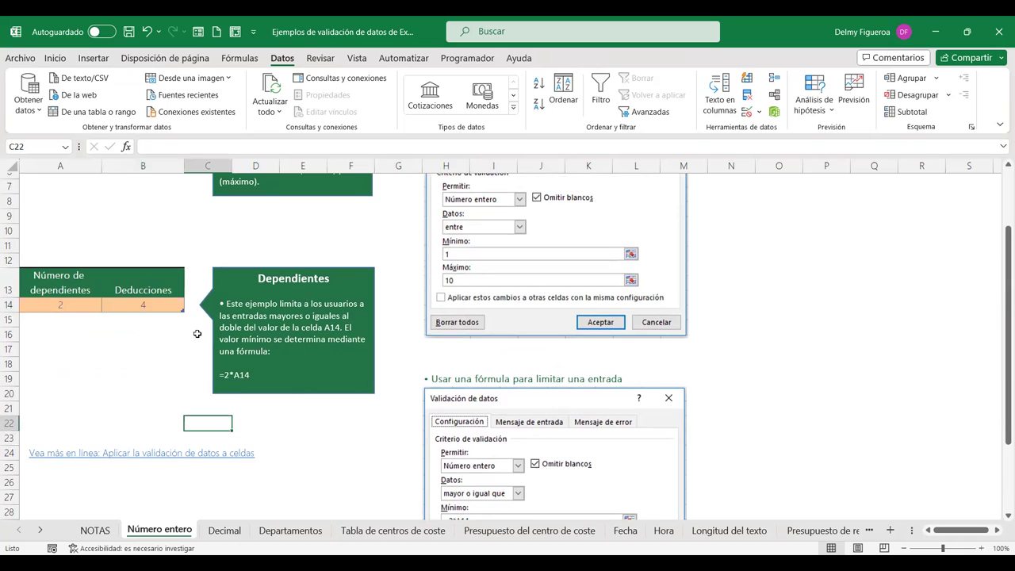
left_click(146, 305)
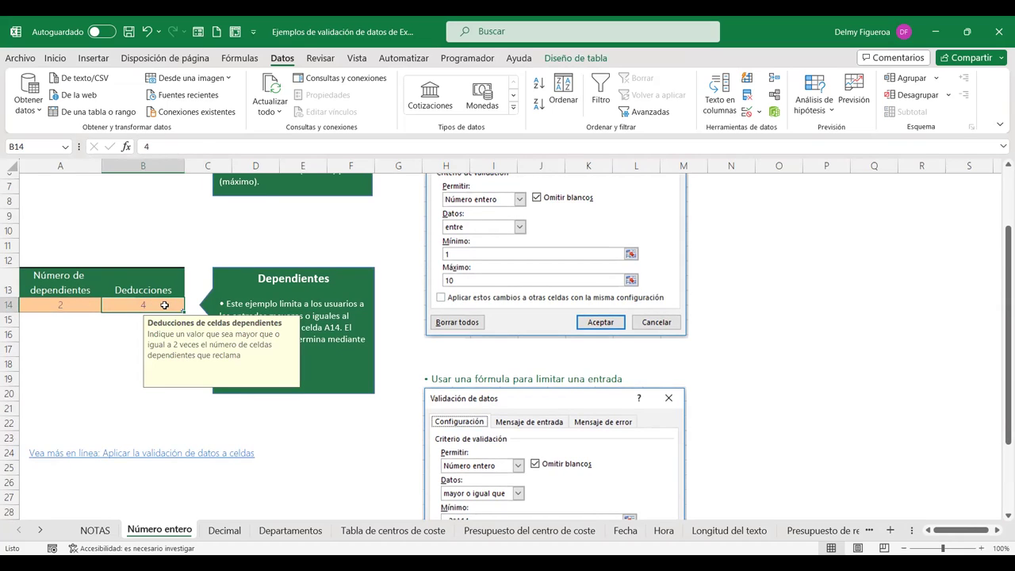
left_click(361, 406)
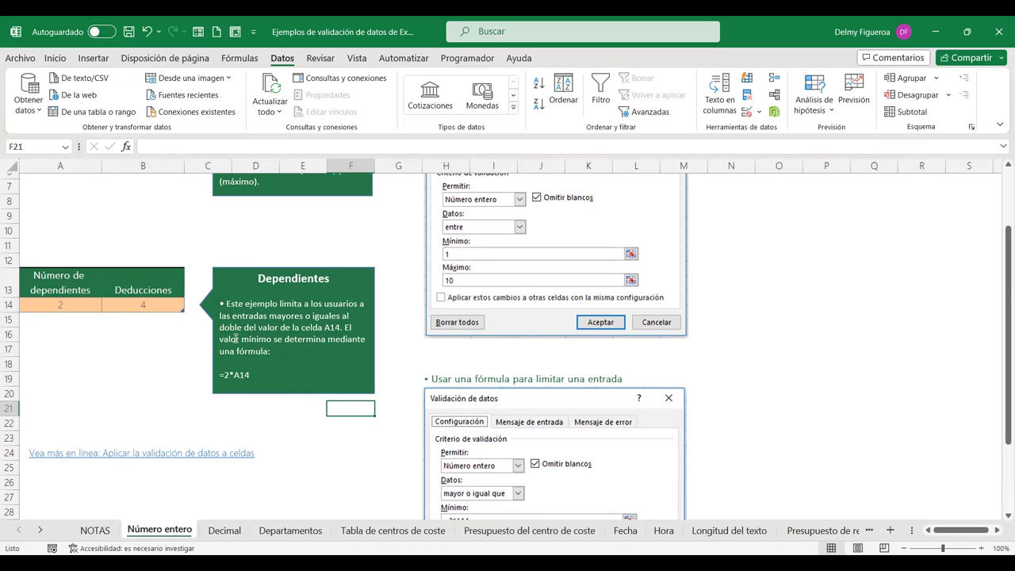
left_click(65, 304)
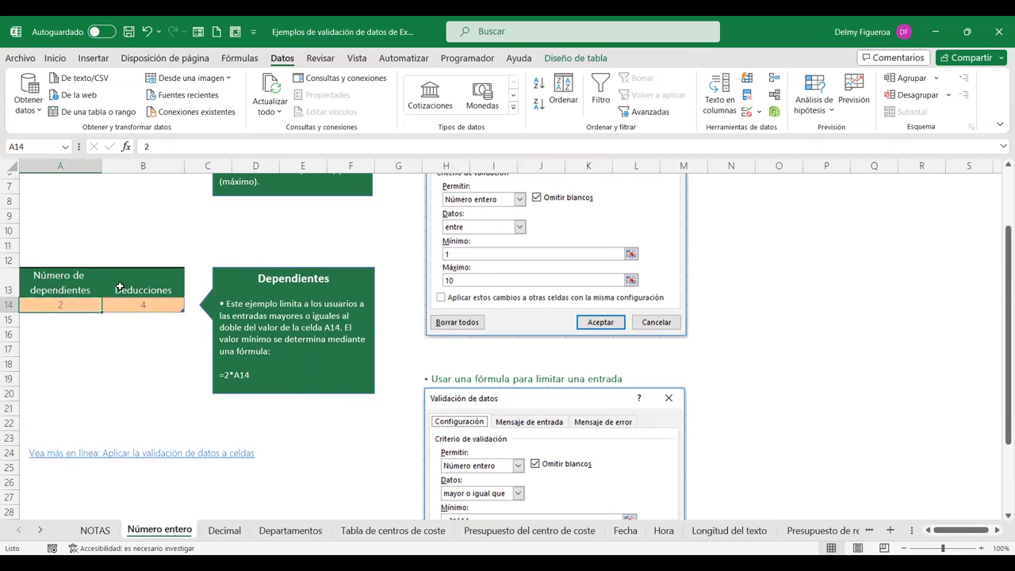
left_click(154, 304)
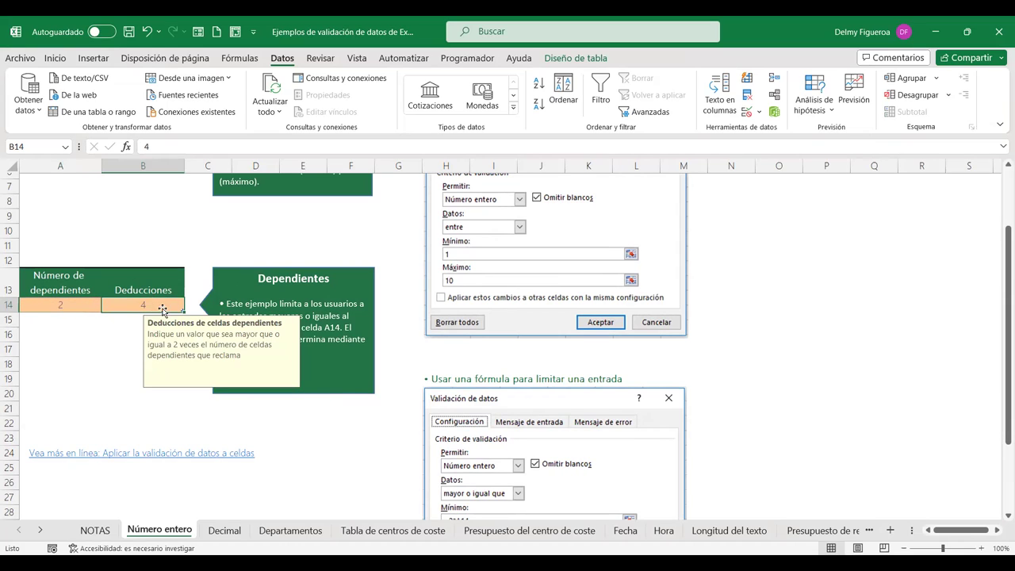
left_click(103, 339)
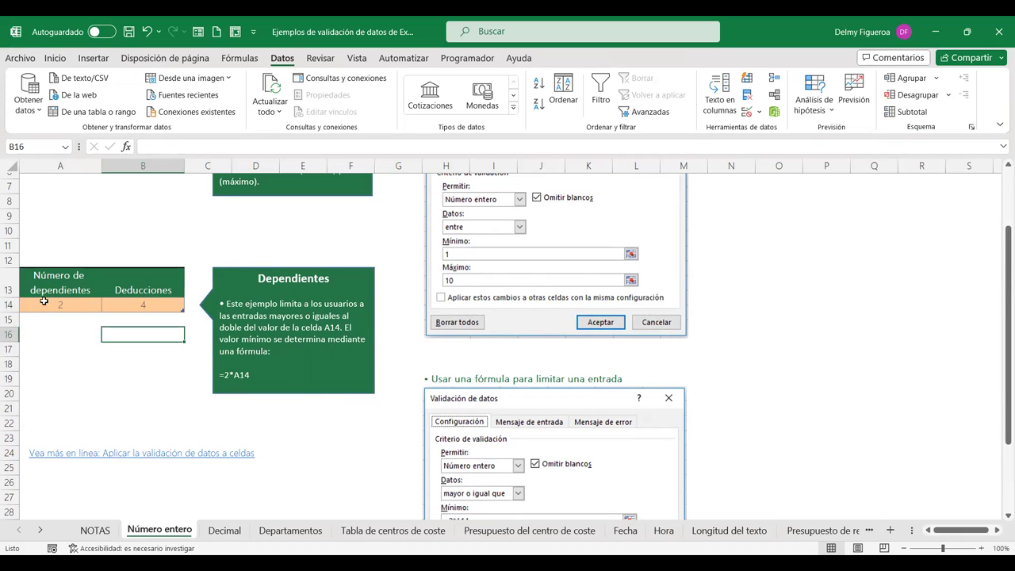
Try 3 as the Deducciones value in B14 and cancel the rejection, restoring 4.
left_click(140, 307)
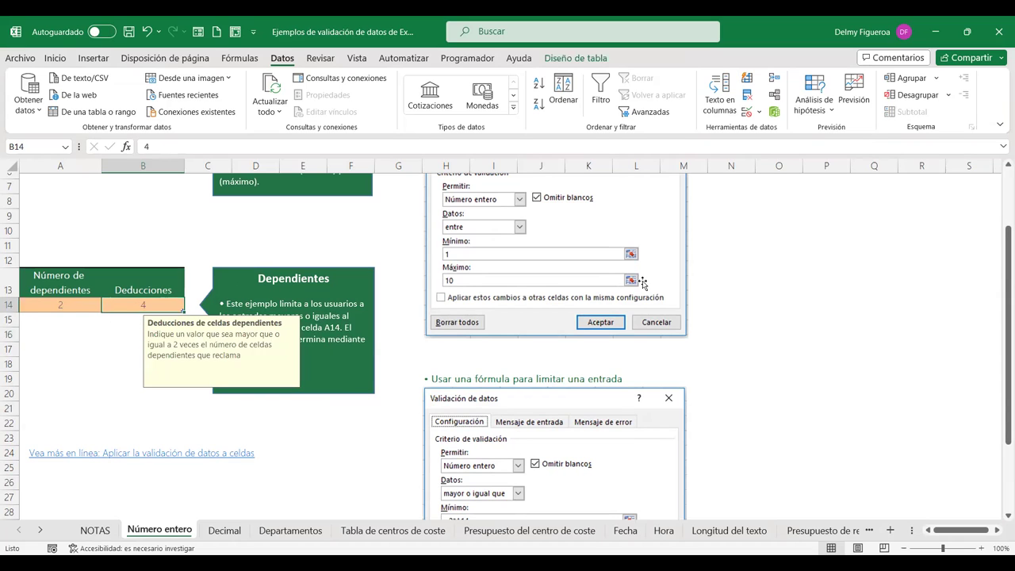
type("3")
key("Return")
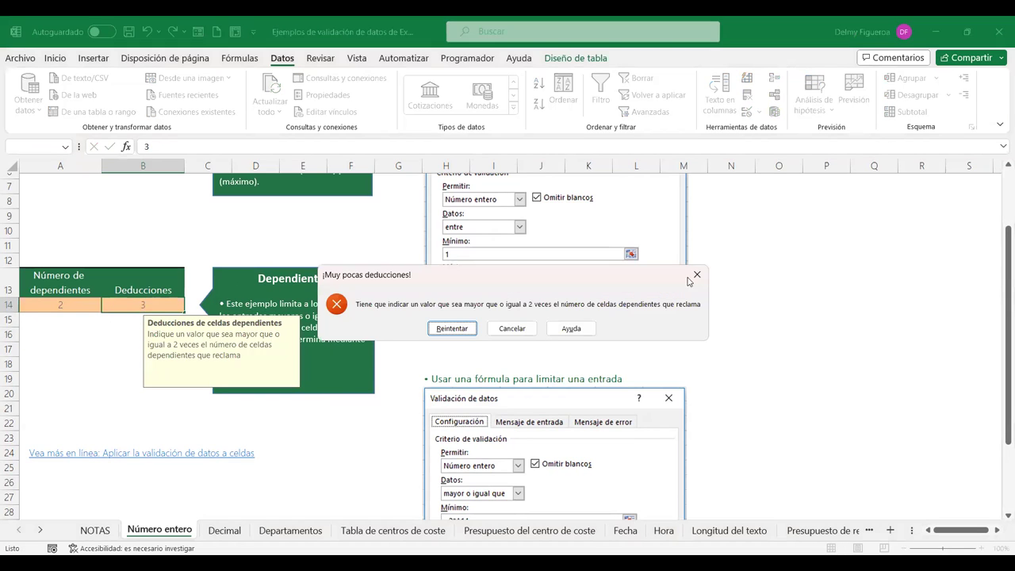
left_click(518, 326)
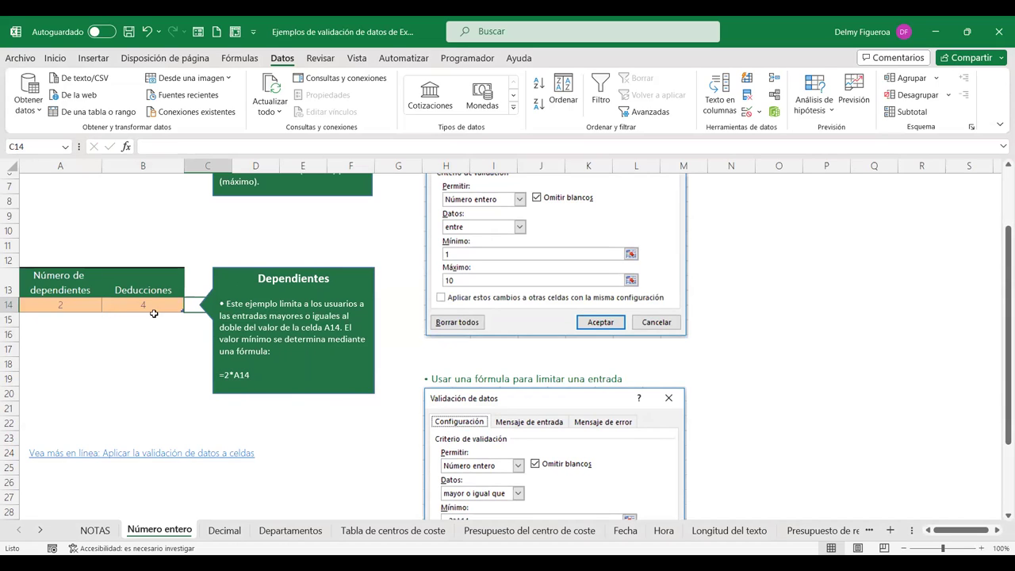
Set the number of dependents in A14 to 6.
left_click(70, 307)
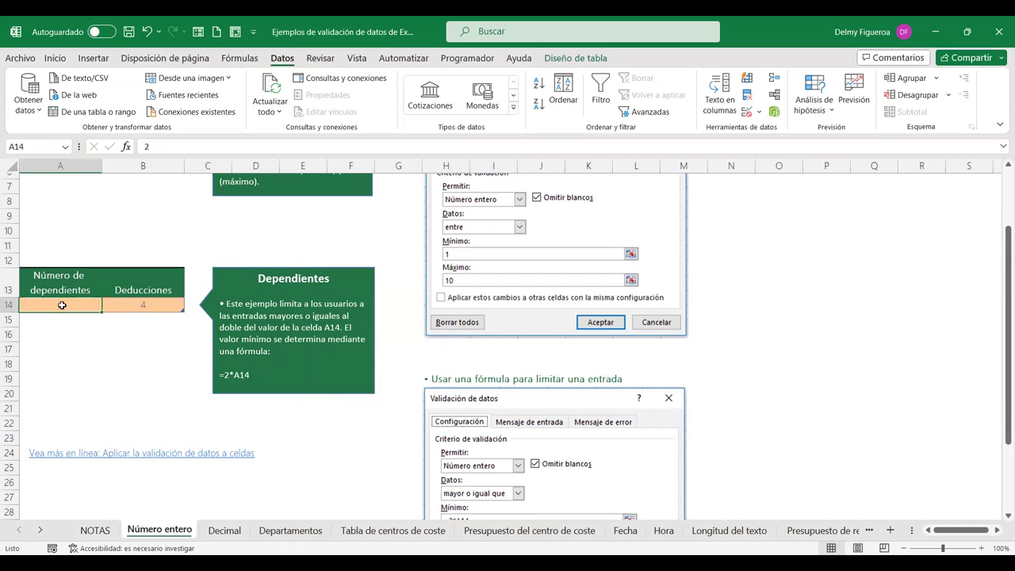
type("6")
key("Tab")
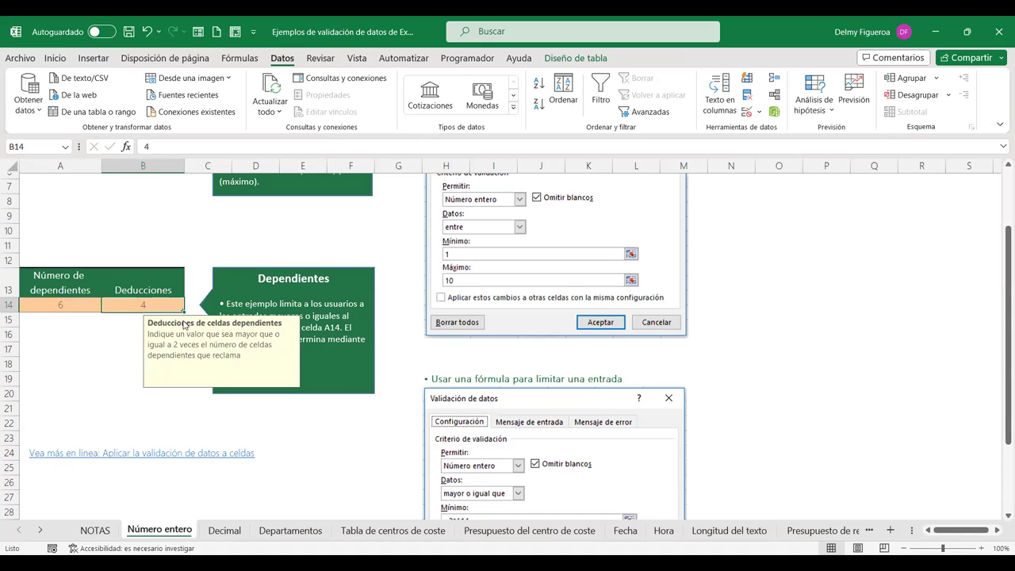
left_click(241, 434)
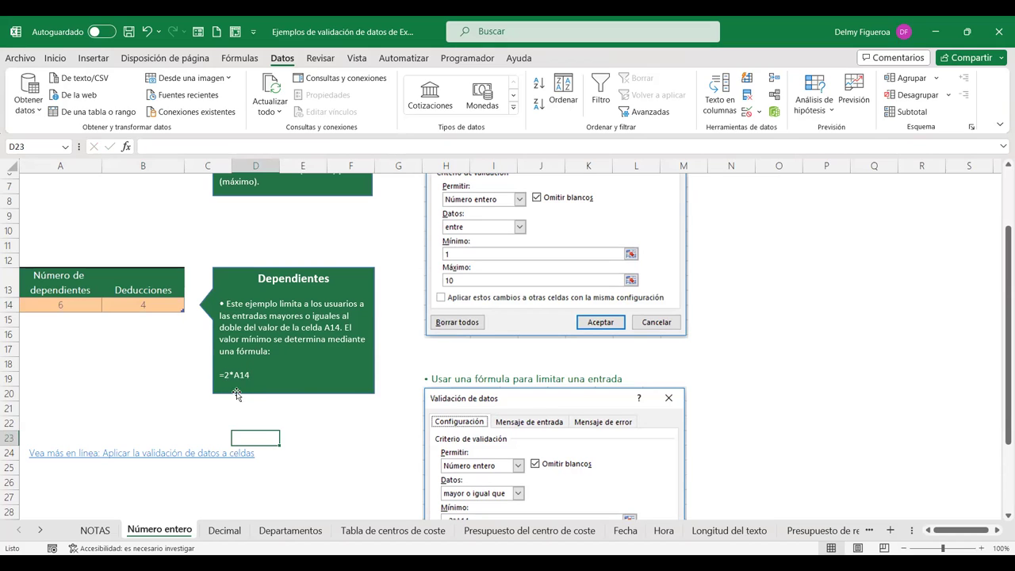
left_click(145, 304)
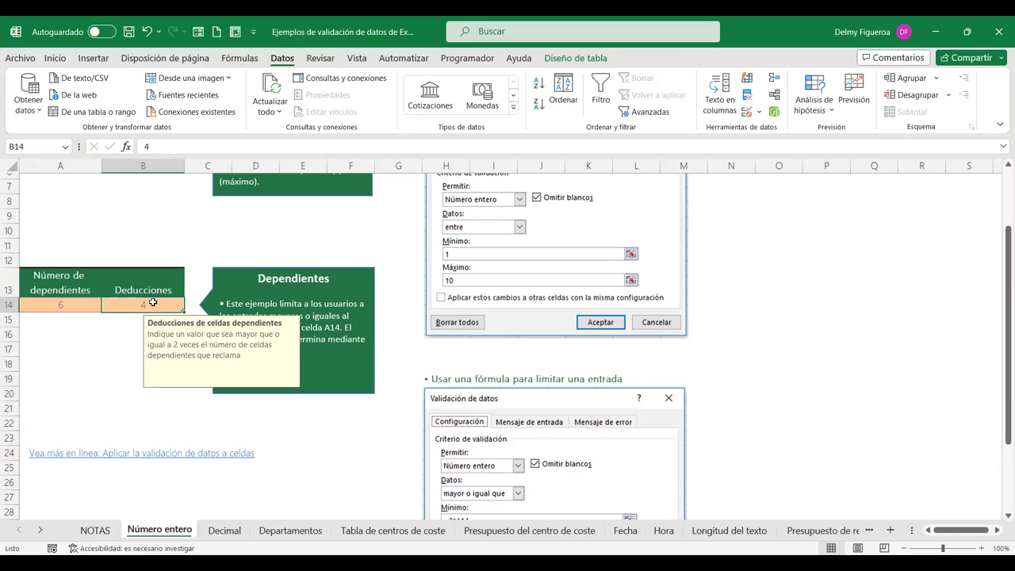
left_click(117, 348)
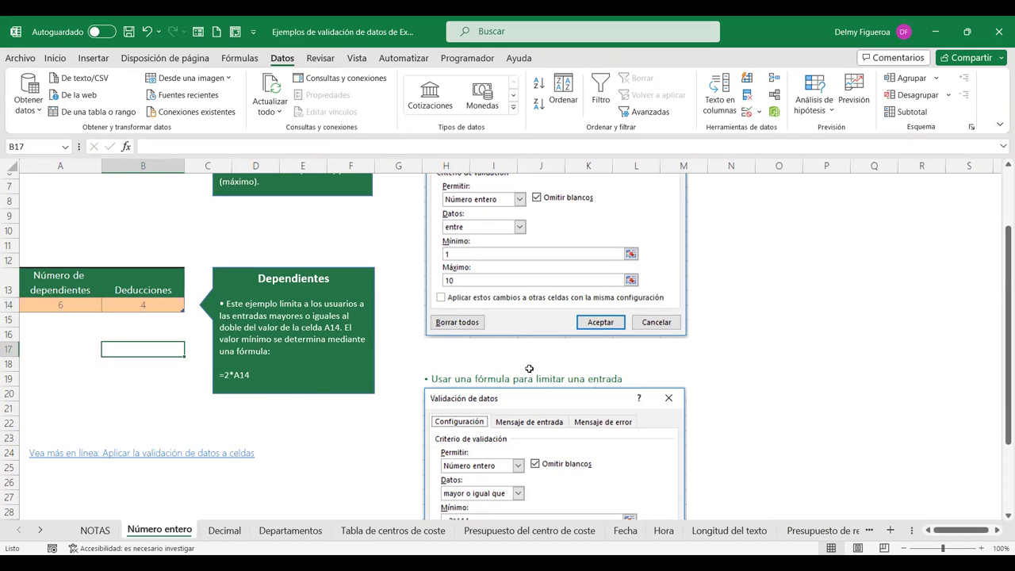
Re-enter 4 as the Deducciones value.
scroll(528, 369, "down", 1)
scroll(515, 329, "down", 1)
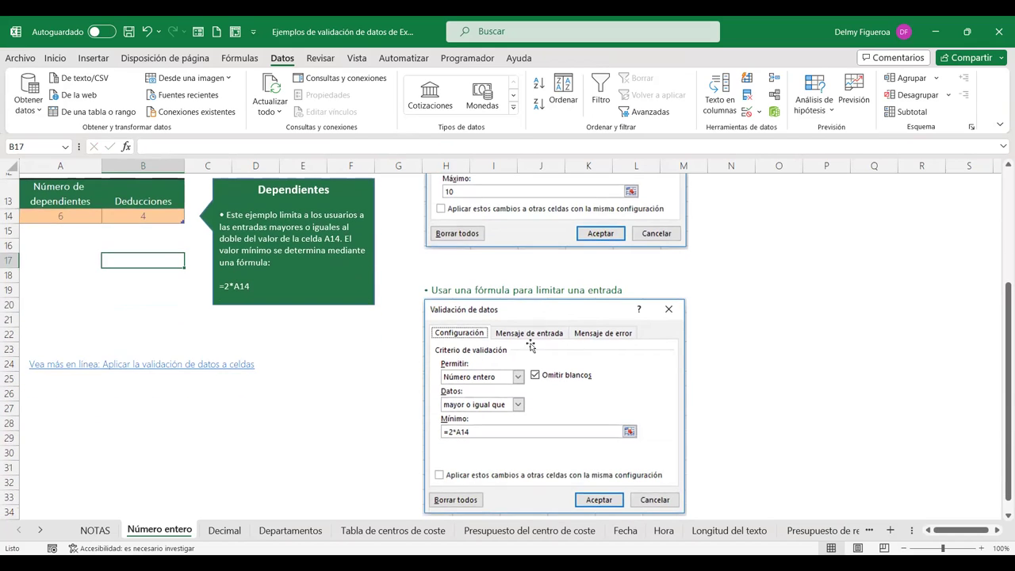
scroll(154, 312, "up", 1)
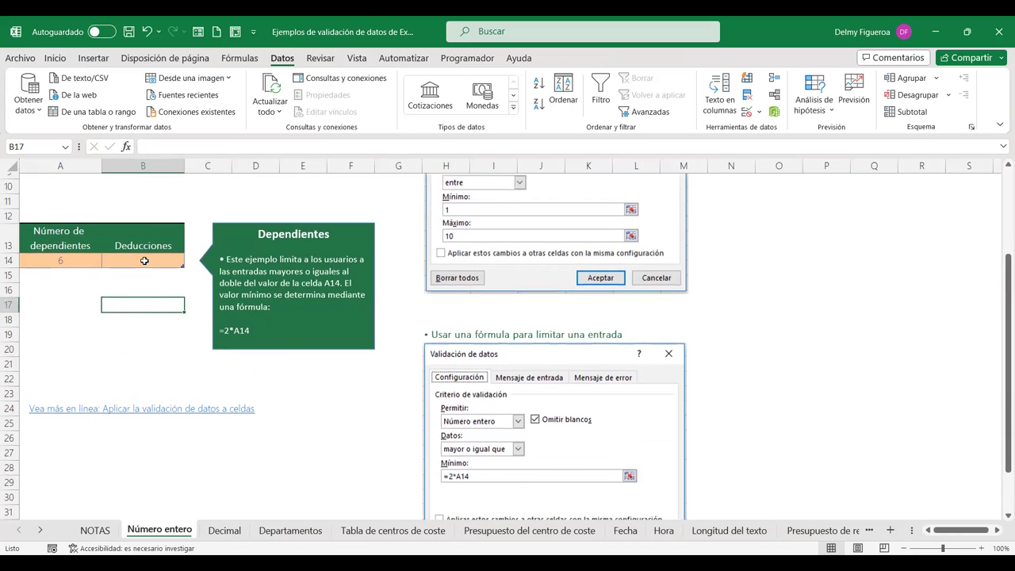
left_click(144, 260)
type("4")
left_click(133, 341)
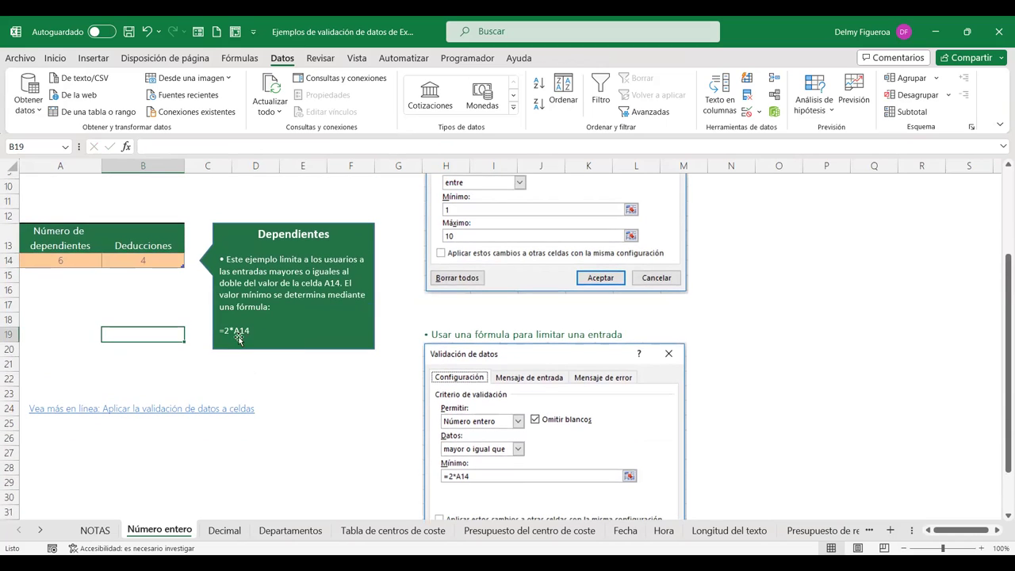
Try 11 deductions in B14, cancel the rejection, and enter 12 instead.
left_click(155, 262)
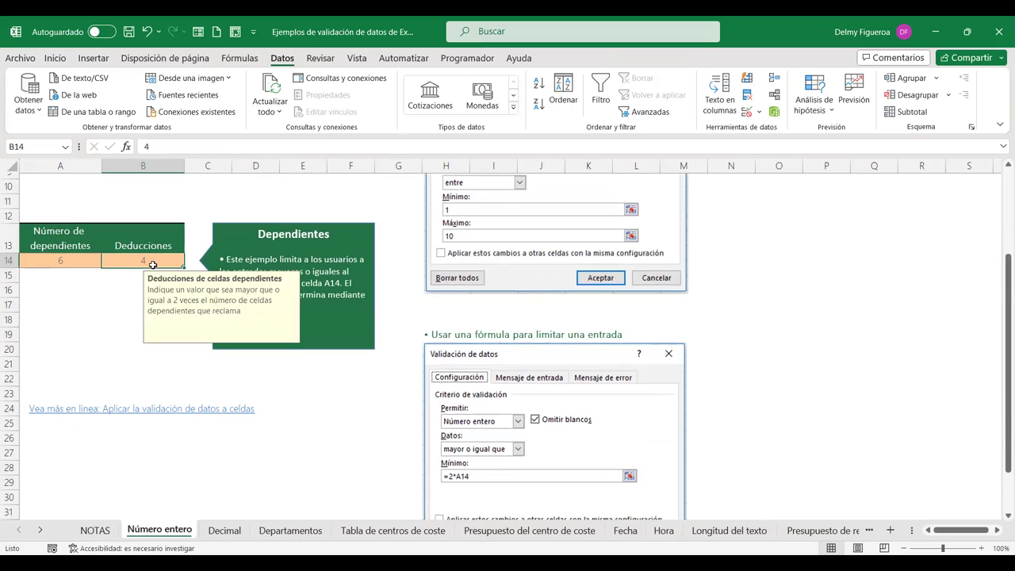
type("11")
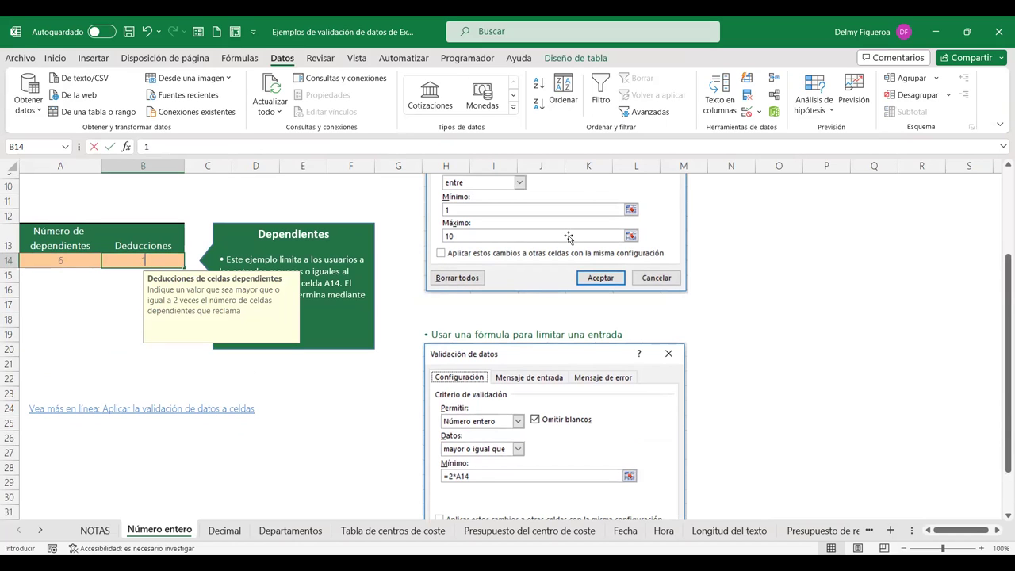
key("Tab")
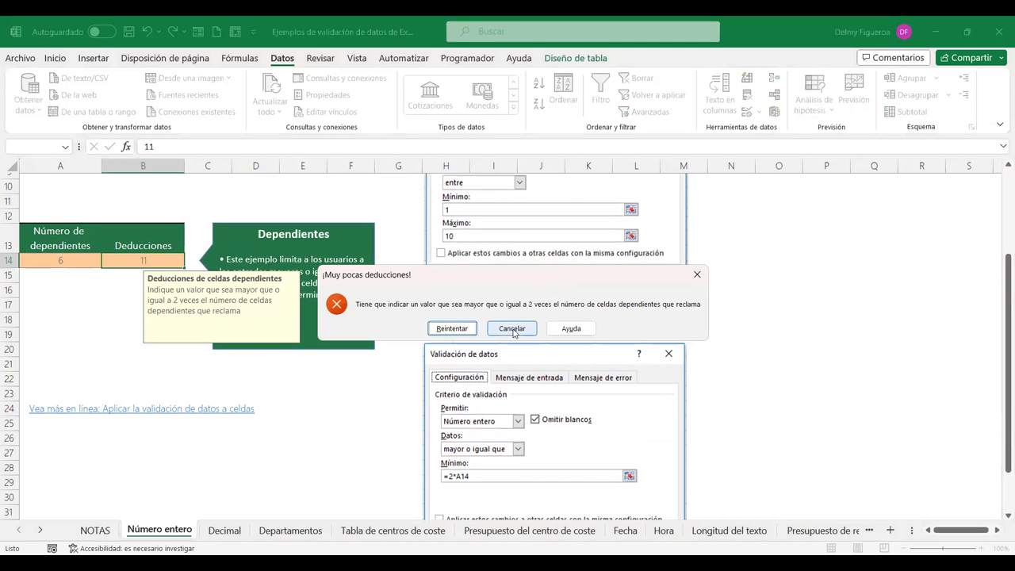
left_click(512, 328)
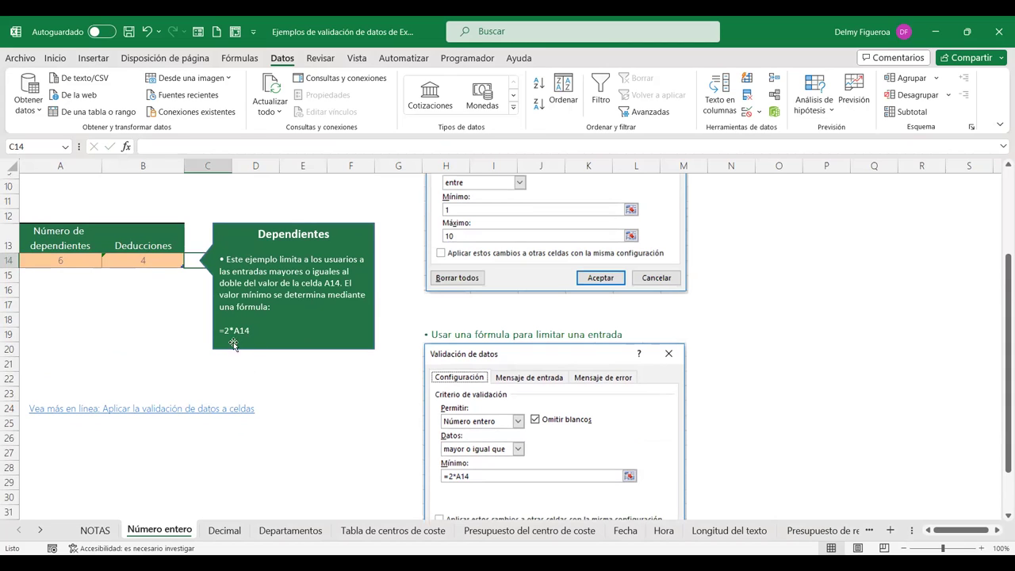
left_click(147, 261)
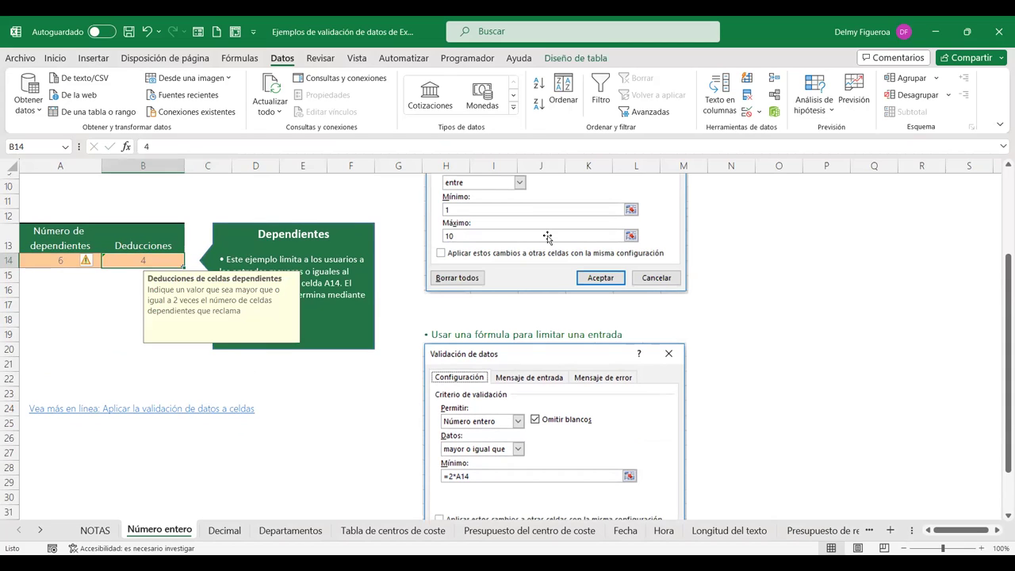
type("12")
key("Tab")
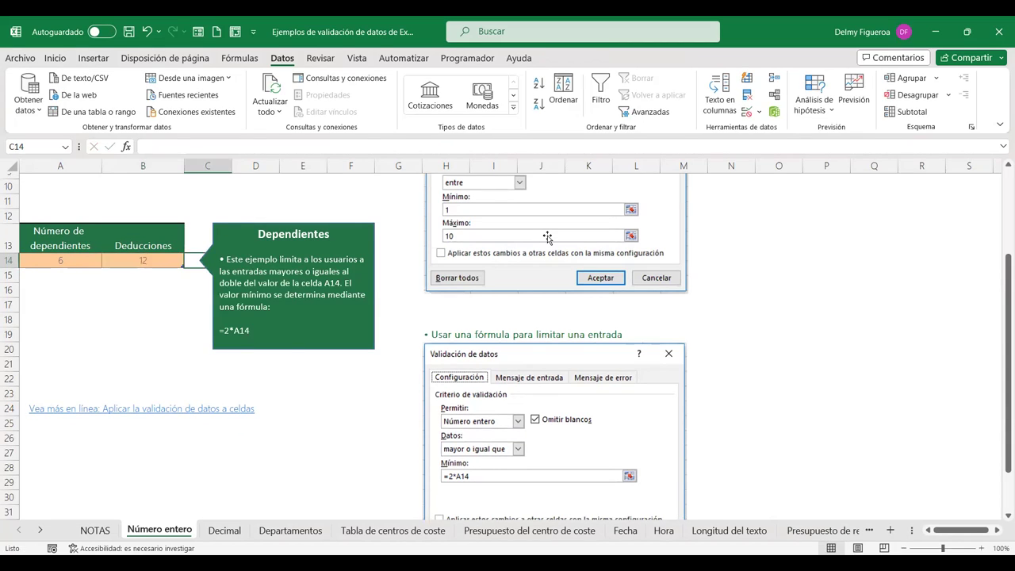
left_click(285, 362)
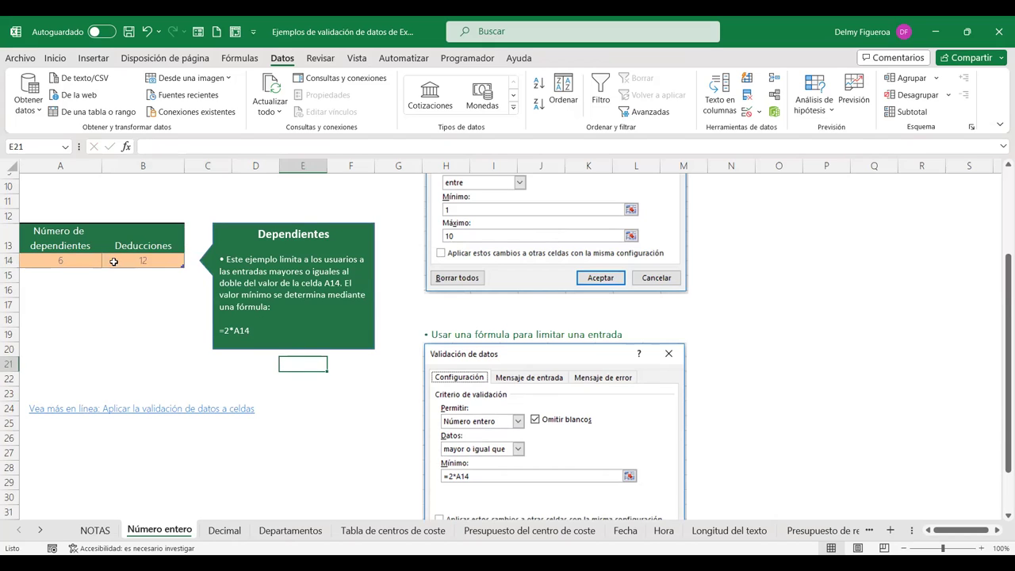
left_click(143, 259)
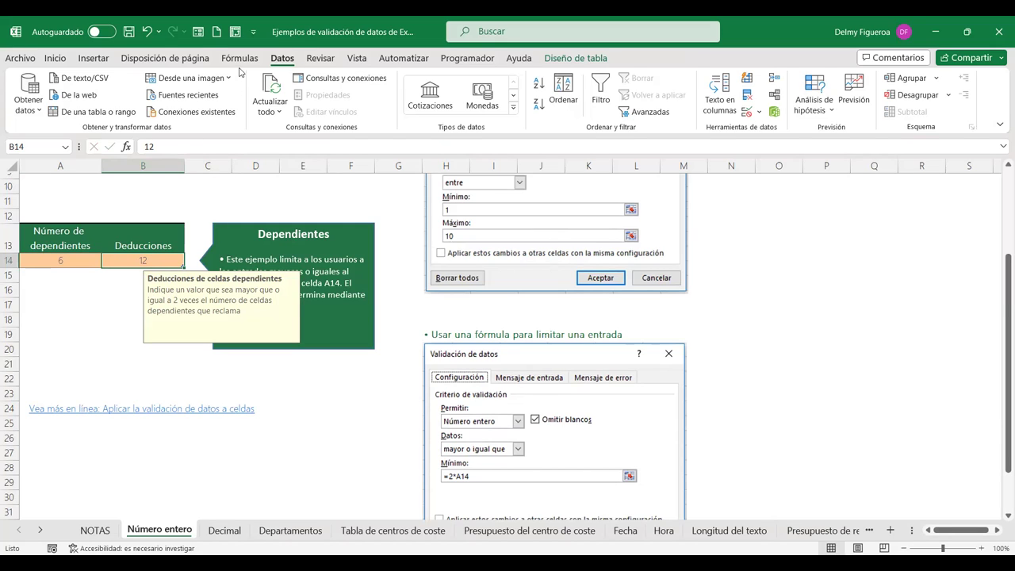
left_click(745, 113)
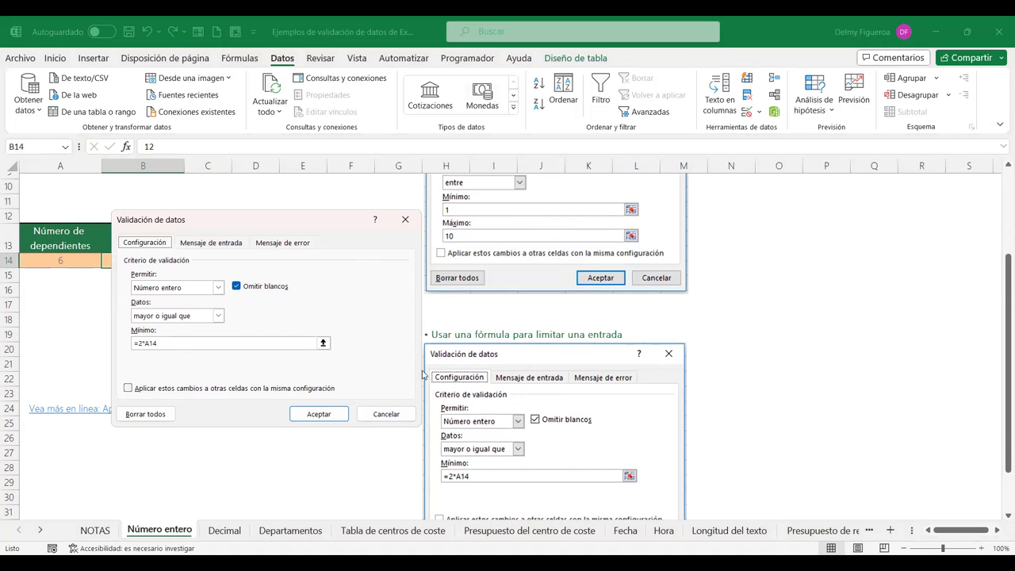
left_click(382, 413)
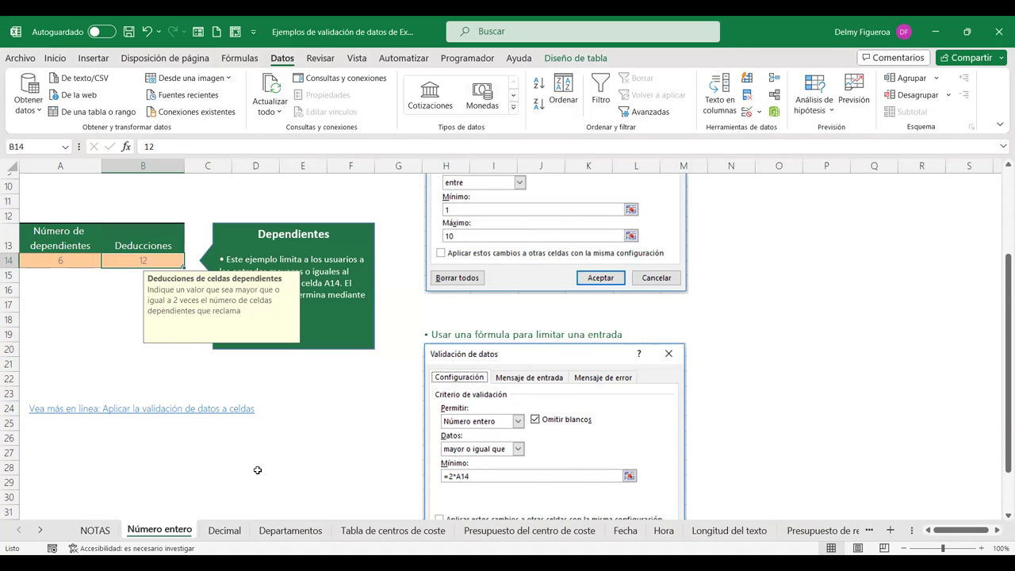
left_click(258, 470)
left_click(157, 251)
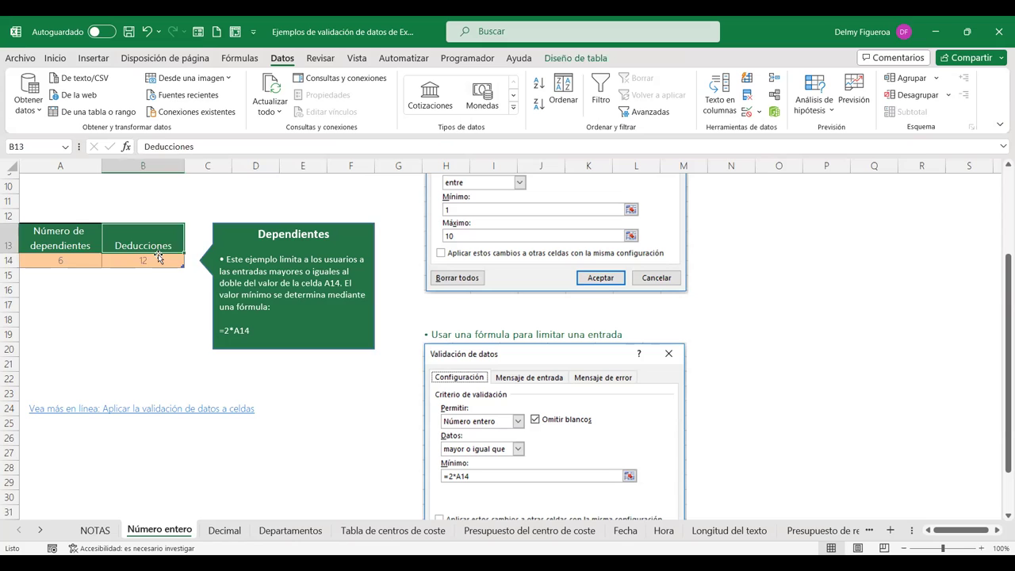
left_click_drag(157, 256, 188, 260)
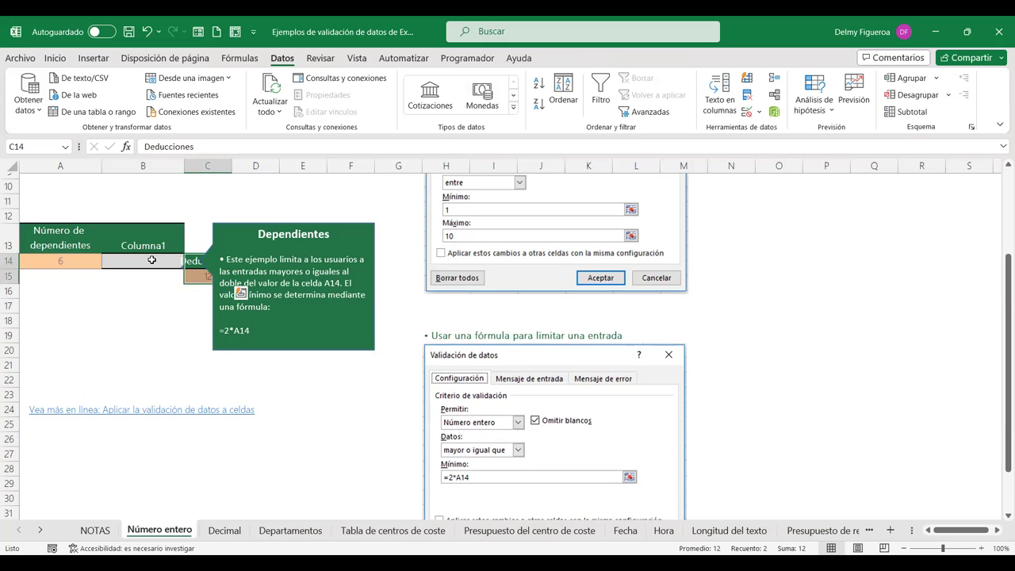
left_click(232, 377)
key("ctrl+z")
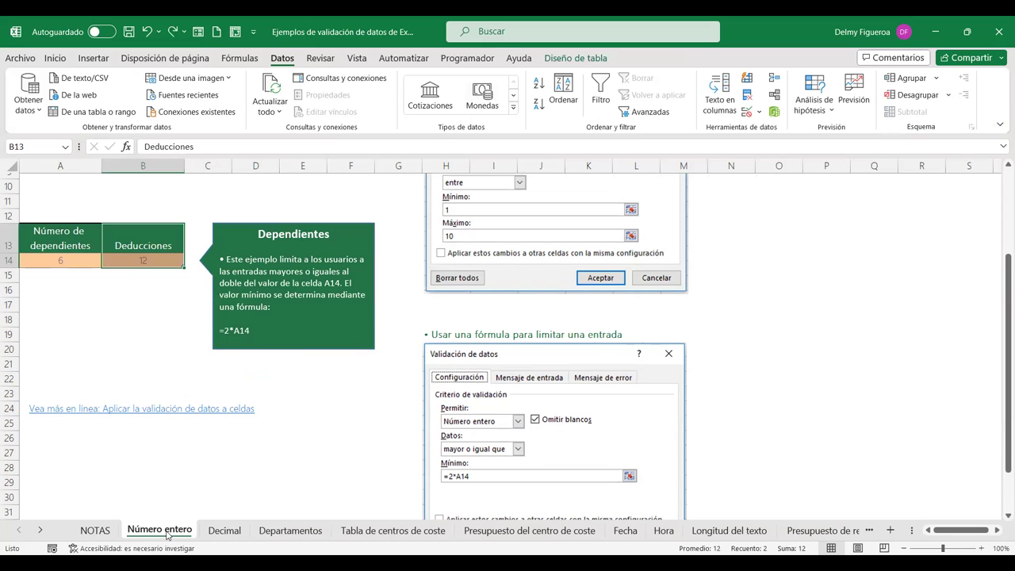
Go to the Decimal sheet, select the Aumento por méritos cell B4, and enter 0 in its validation settings.
left_click(223, 531)
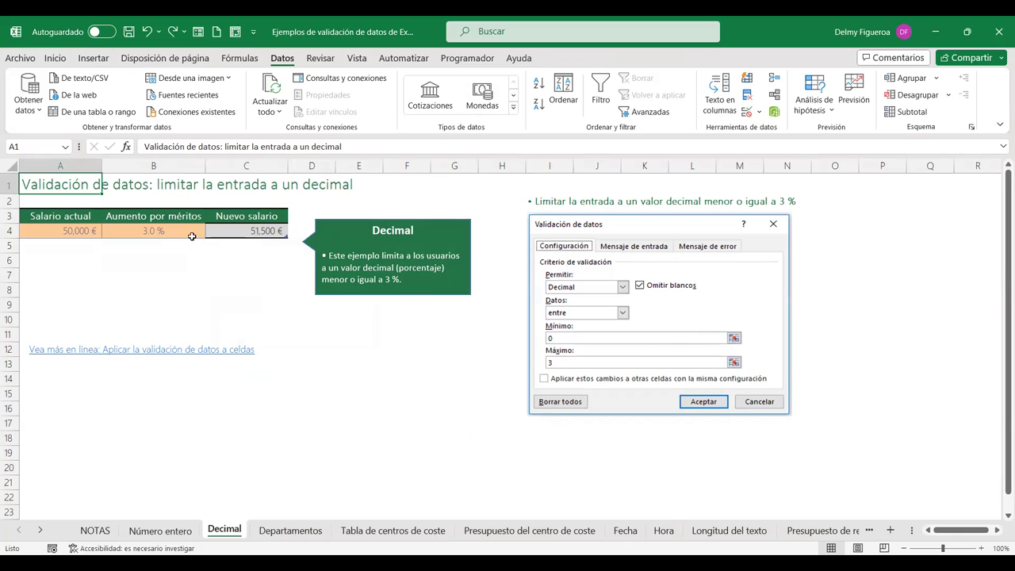
left_click(168, 229)
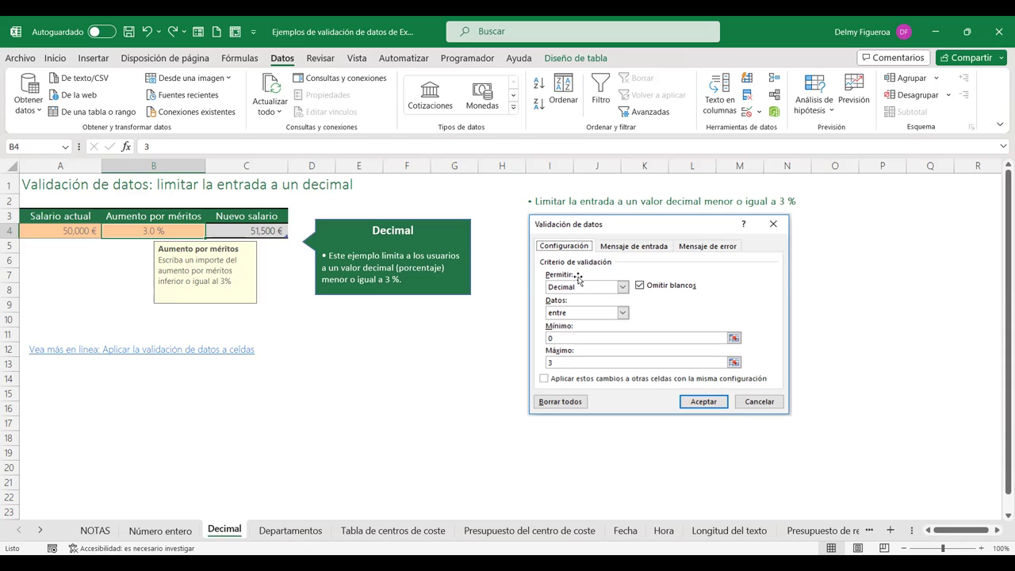
left_click(551, 339)
type("0")
Open B4's Mensaje de entrada settings, titled Aumento por méritos, and select its message text.
left_click(745, 115)
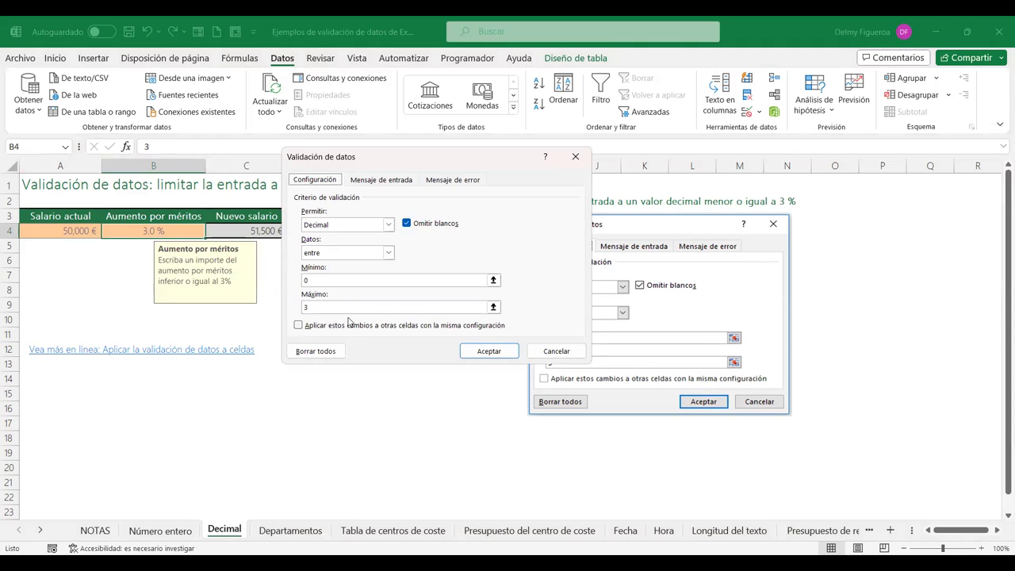
left_click(367, 180)
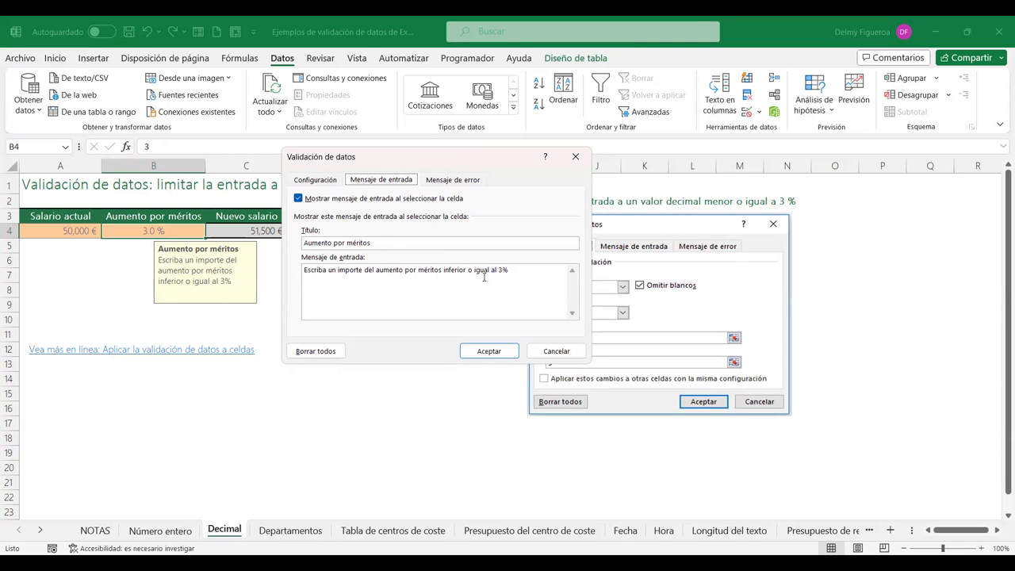
left_click_drag(516, 269, 287, 271)
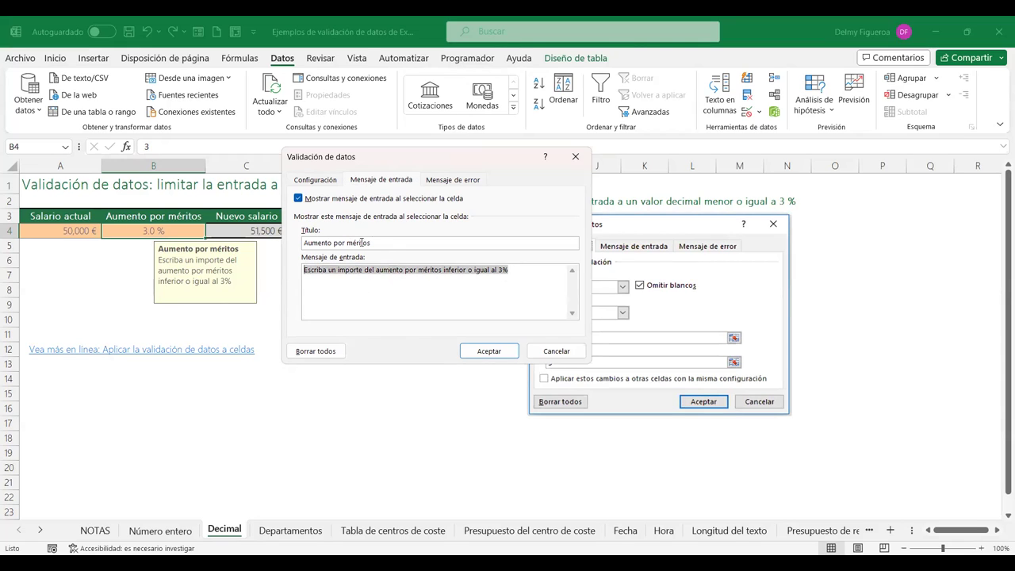
left_click(378, 243)
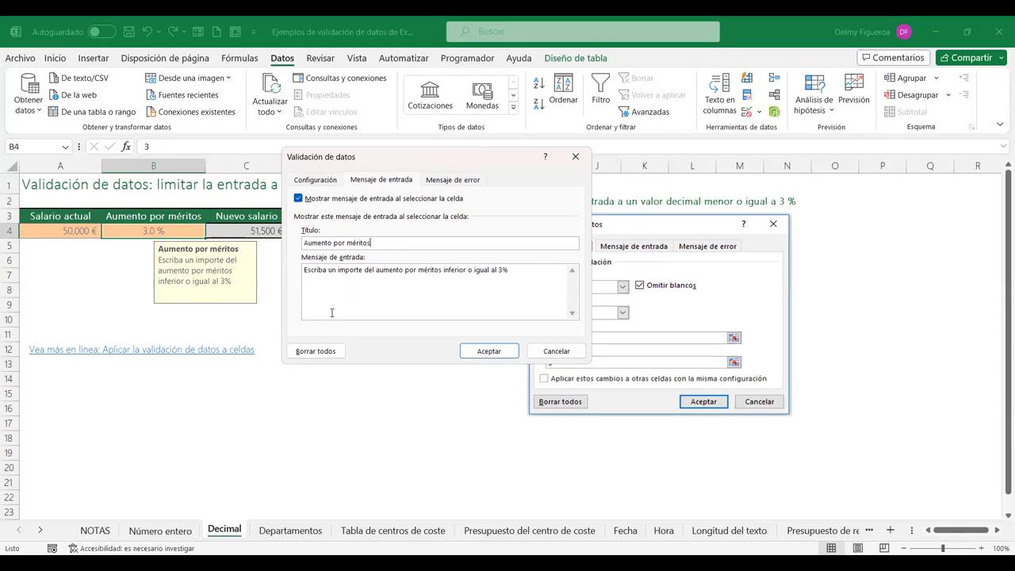
View B4's error alert, keeping the Alto style, and select the 'Importe no válido' message text.
left_click(439, 182)
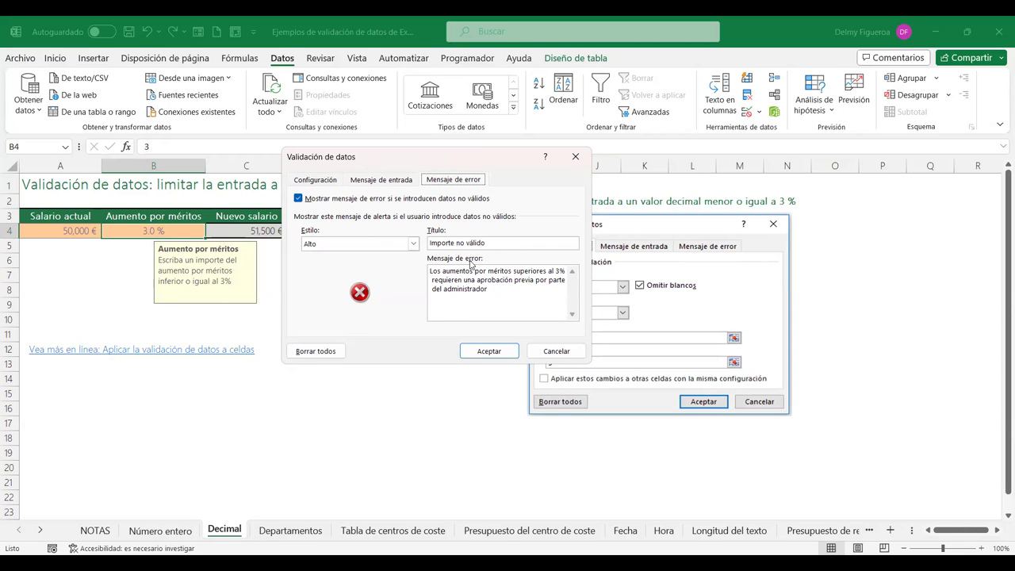
left_click(413, 247)
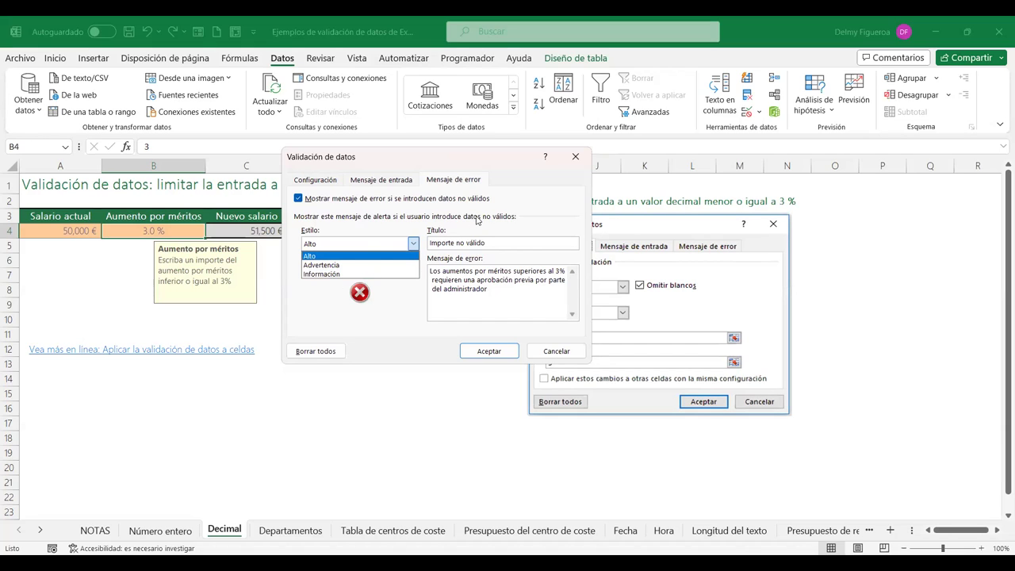
key("Return")
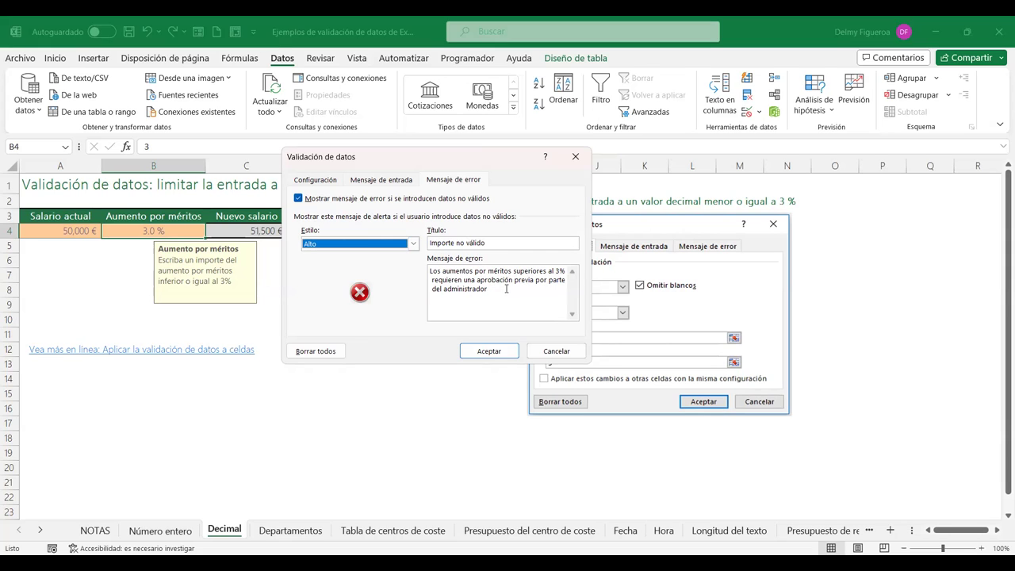
left_click_drag(488, 287, 429, 271)
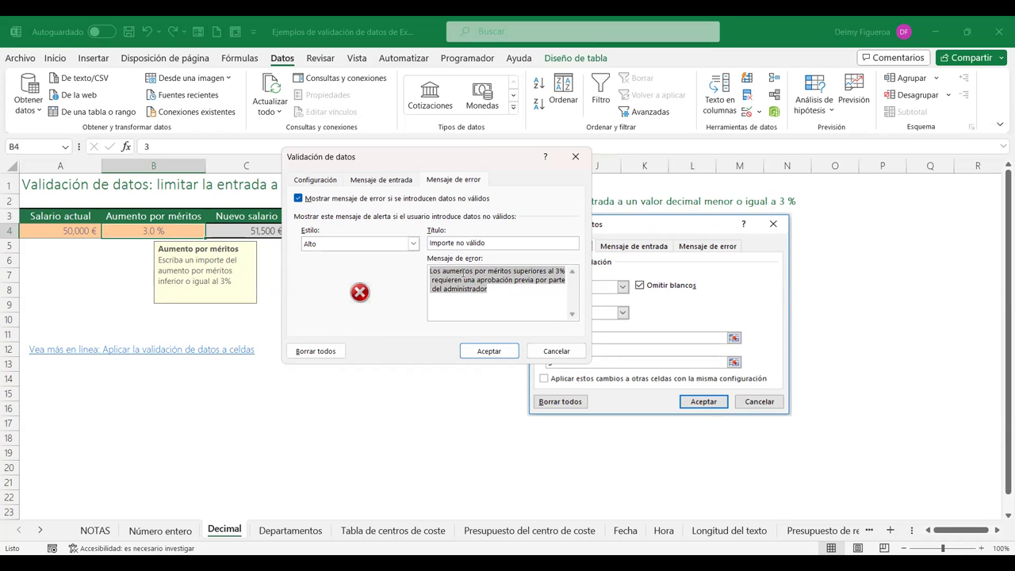
left_click(556, 350)
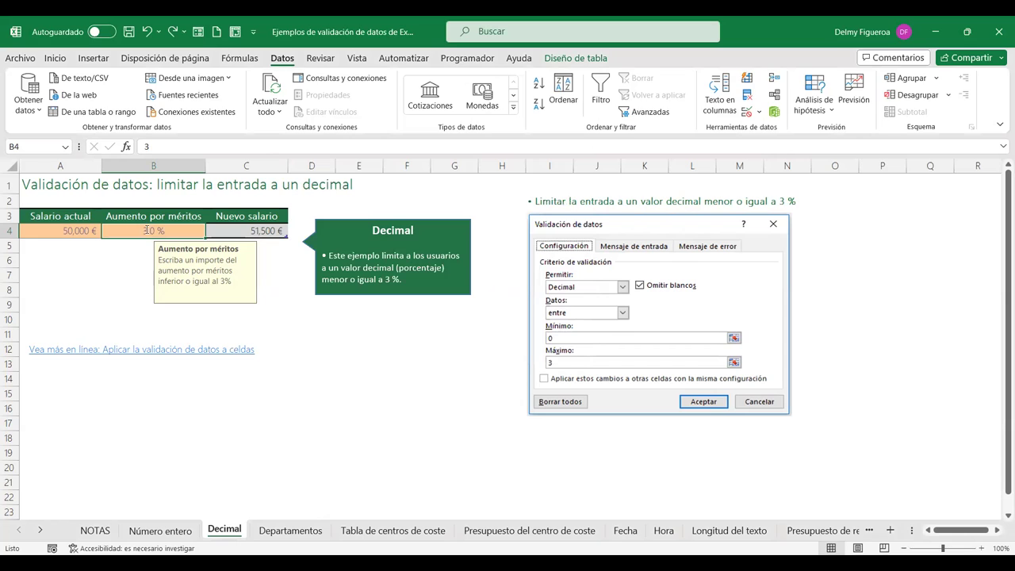
type("3.5")
key("Return")
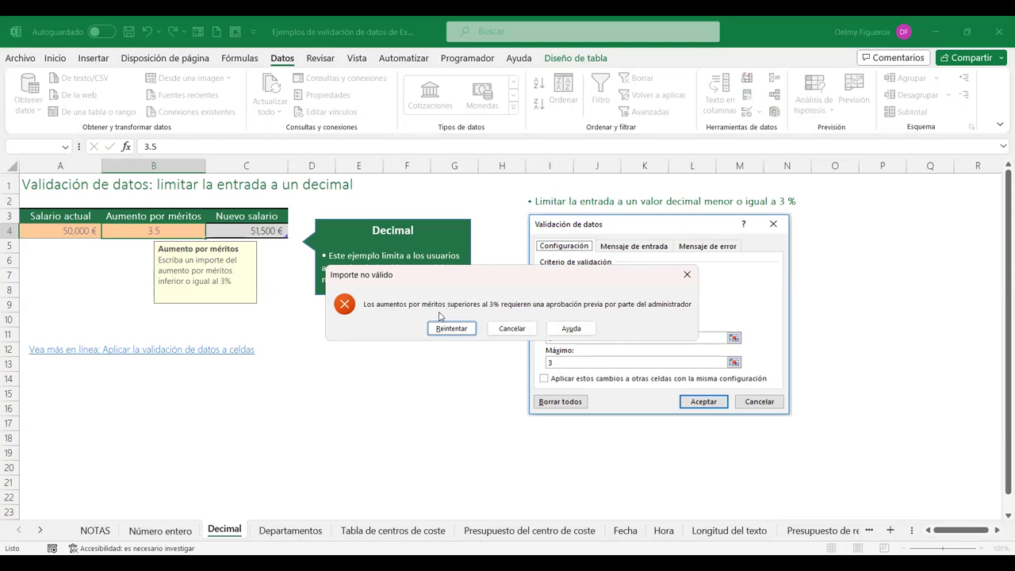
left_click(511, 328)
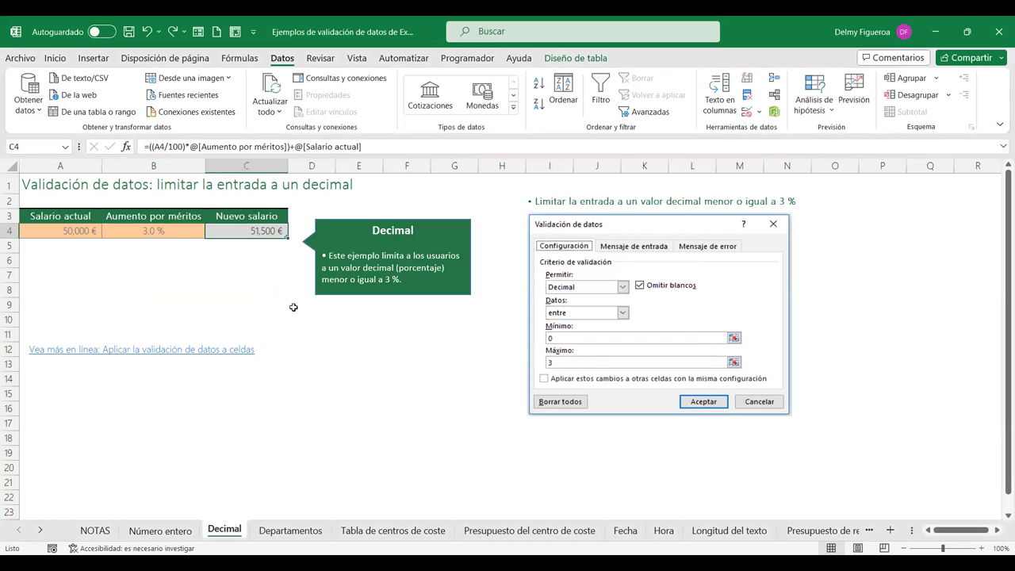
left_click(162, 229)
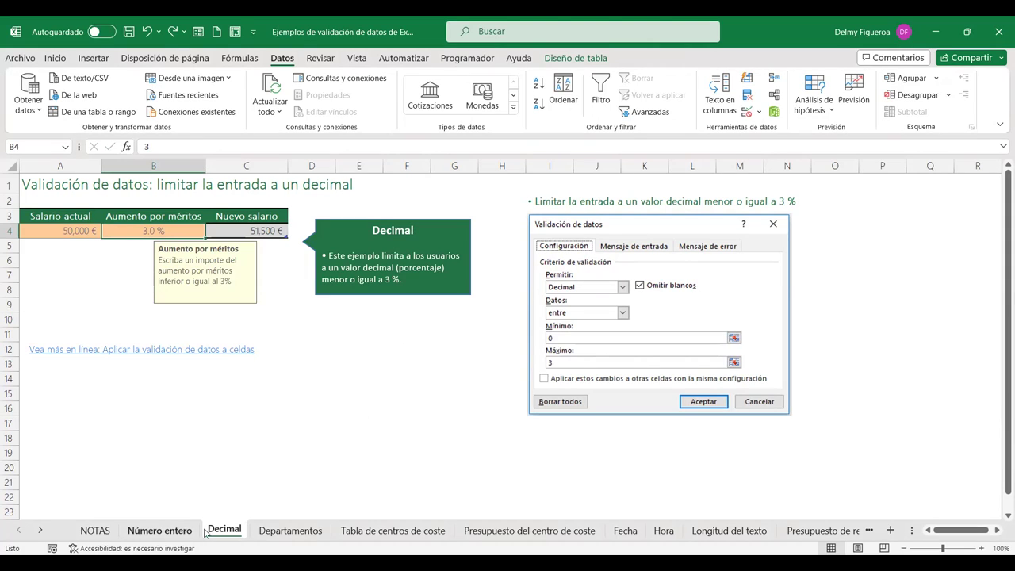
Switch to Departamentos and view D4's seven-department drop-down, leaving Ventas unchanged.
left_click(271, 531)
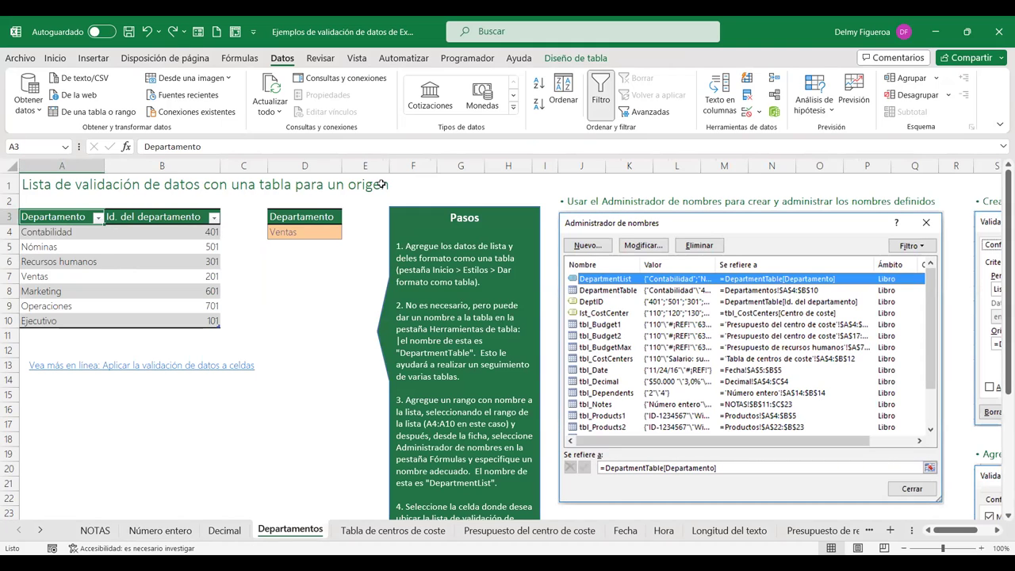
left_click(301, 235)
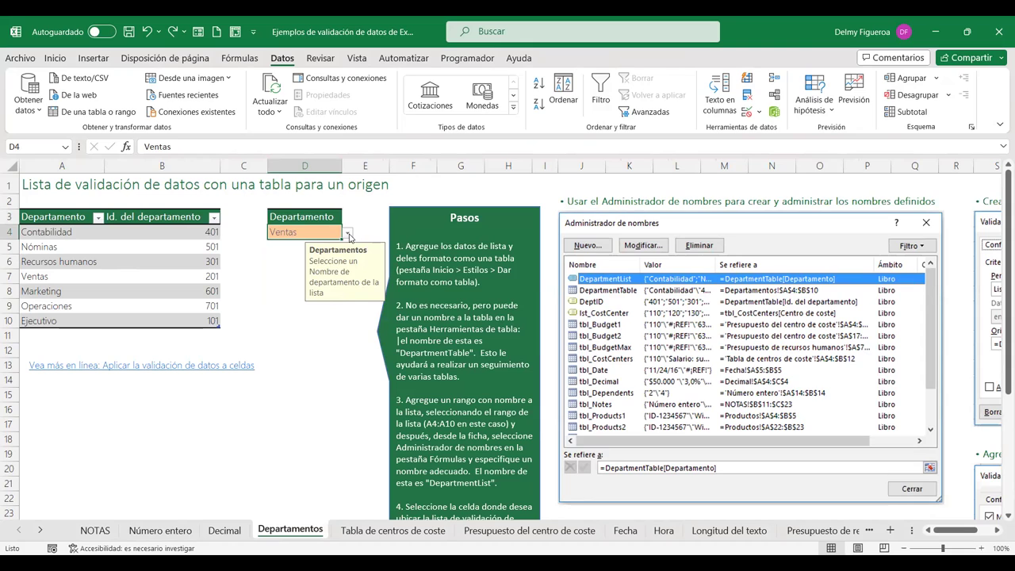
left_click(348, 236)
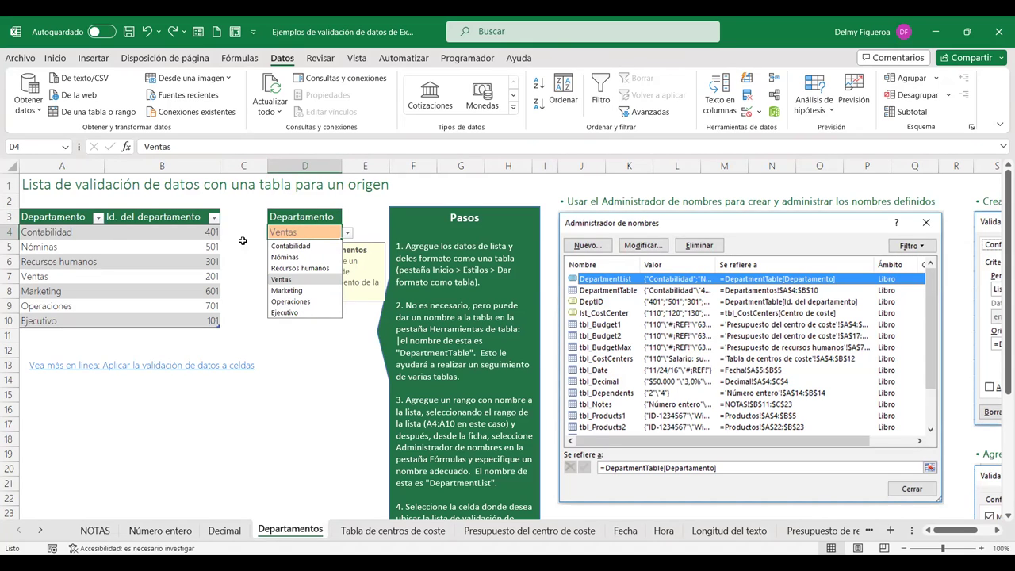
left_click(326, 372)
left_click(290, 230)
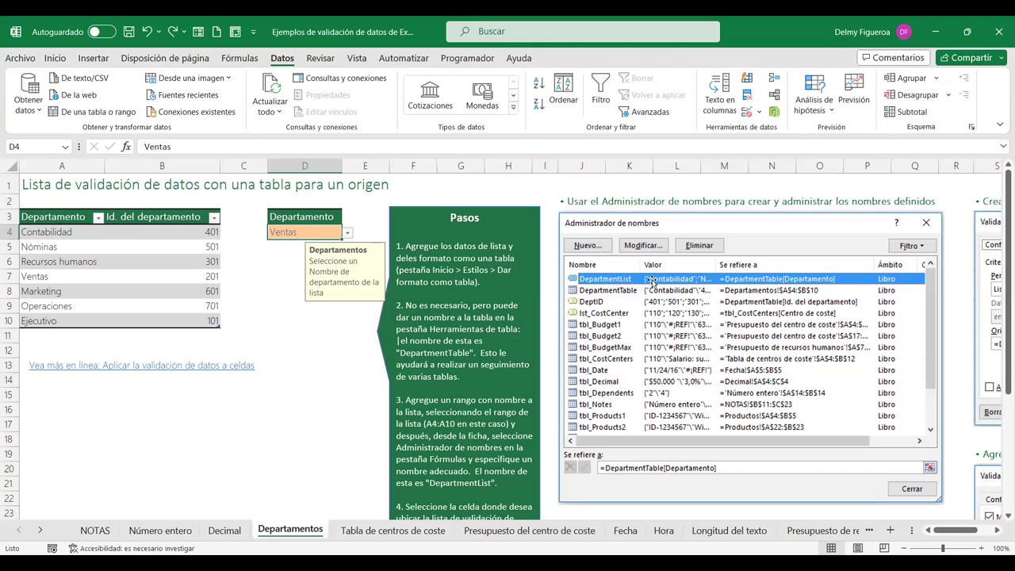
scroll(663, 297, "down", 1)
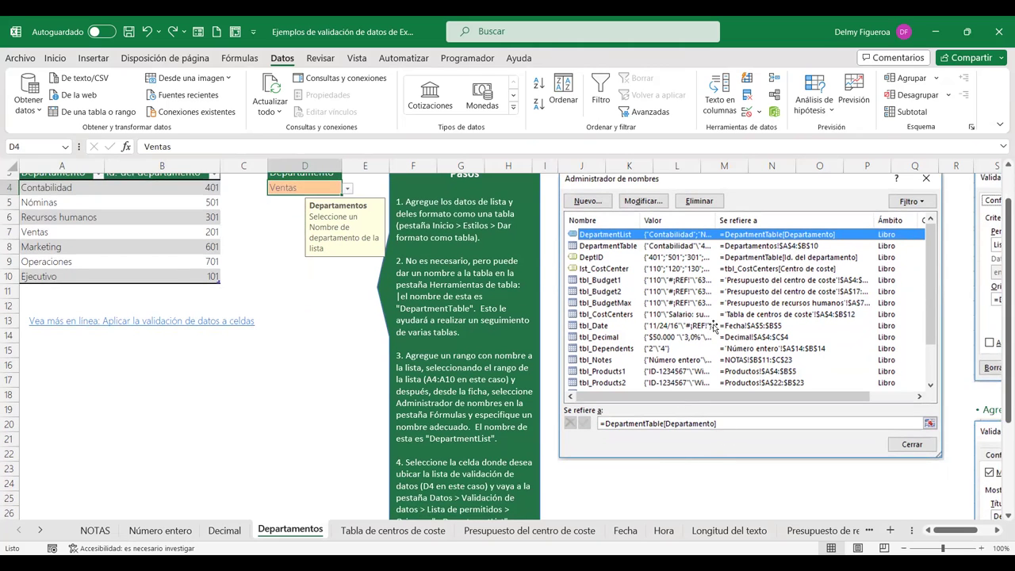
scroll(682, 336, "up", 1)
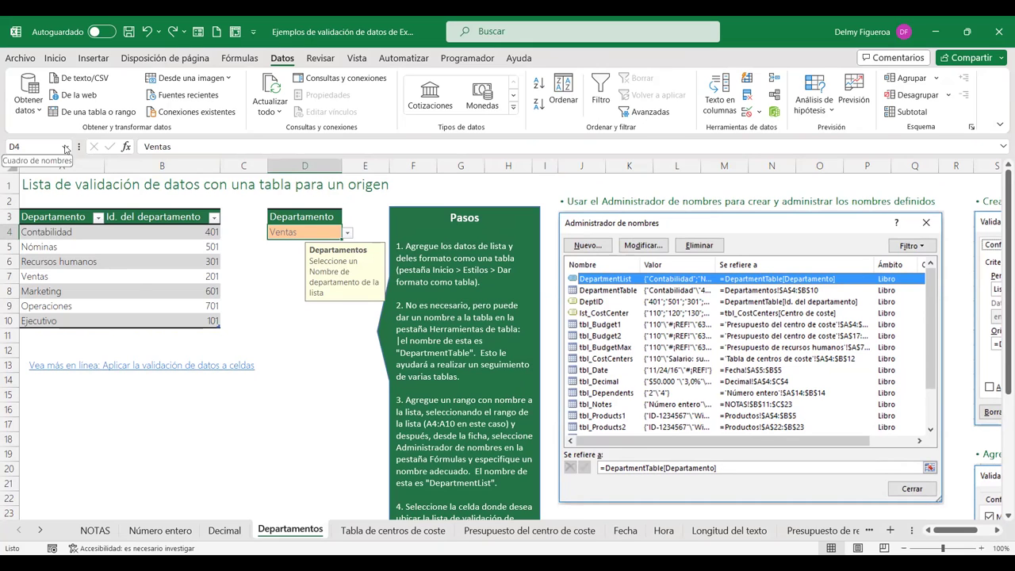
Jump to the DepartmentList named range A4:A10 from the Name Box list.
left_click(66, 149)
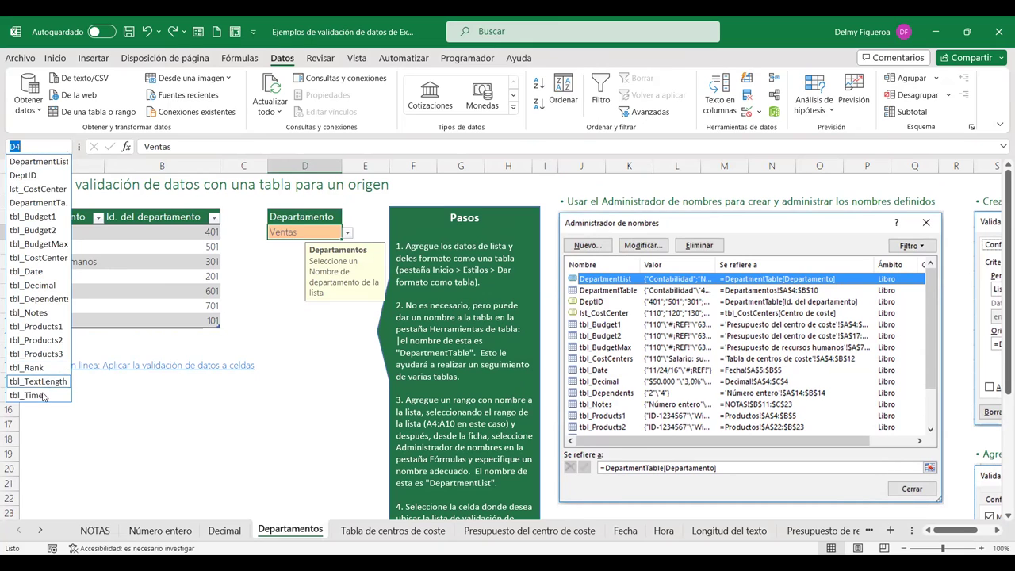
left_click(42, 163)
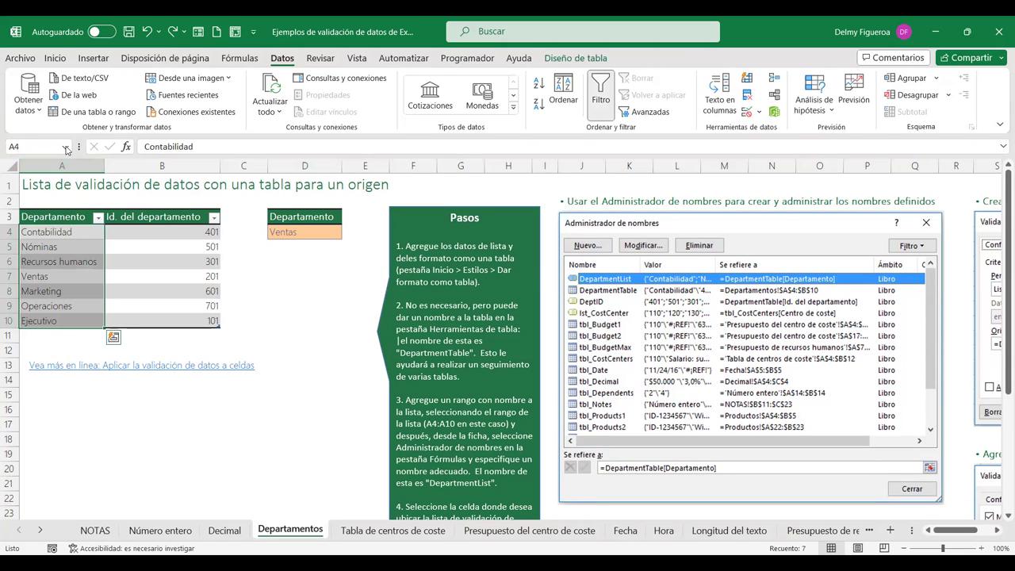
left_click(67, 150)
left_click(66, 147)
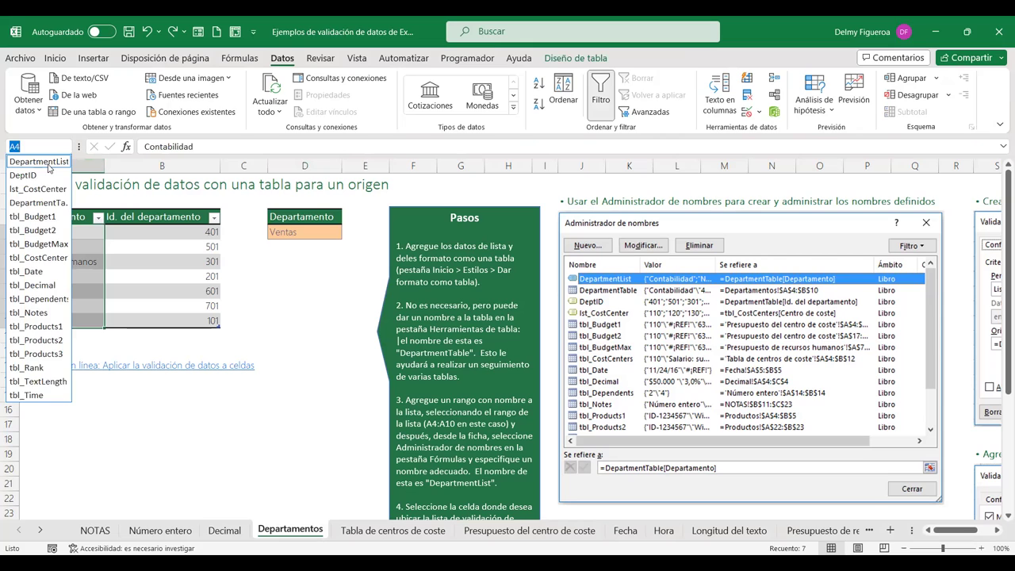
left_click(49, 166)
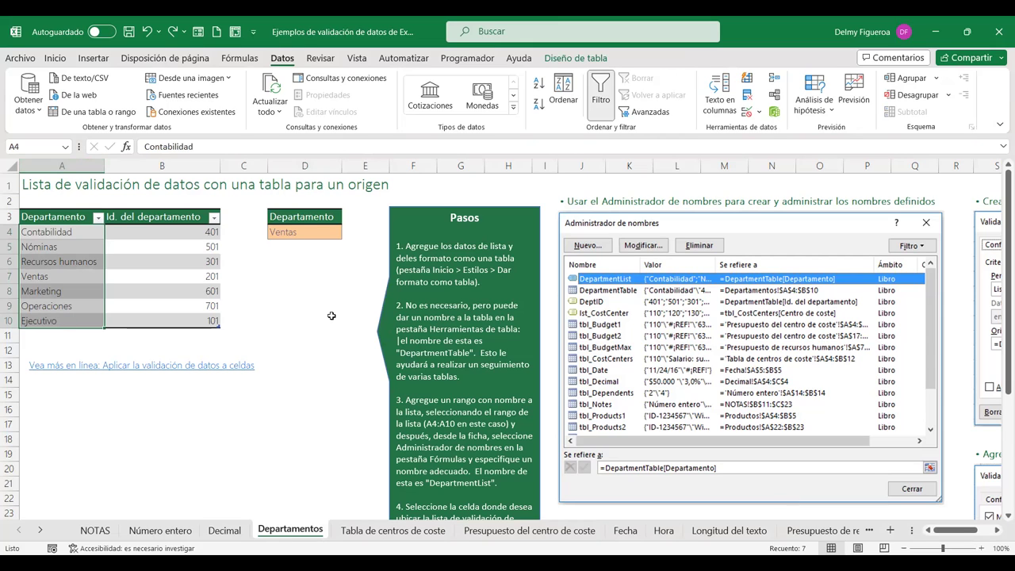
Check D4's department drop-down without choosing, then select the department names A4:A10.
left_click(307, 234)
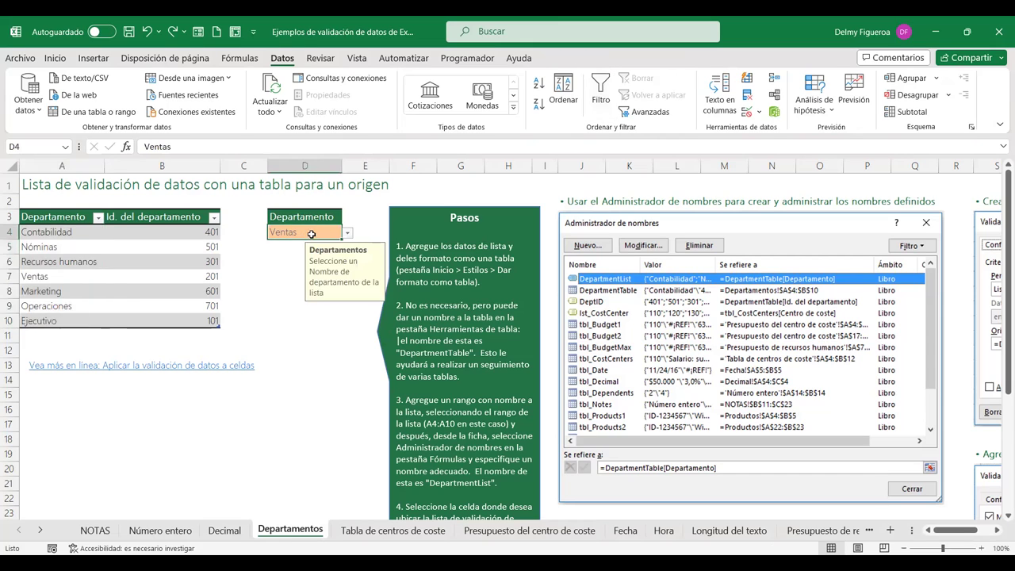
left_click(349, 232)
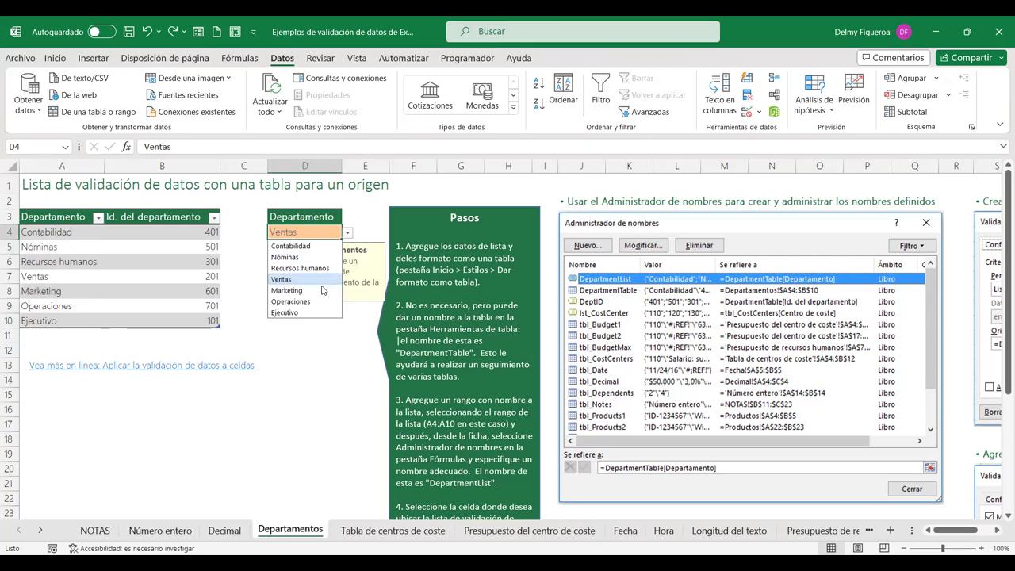
left_click(308, 373)
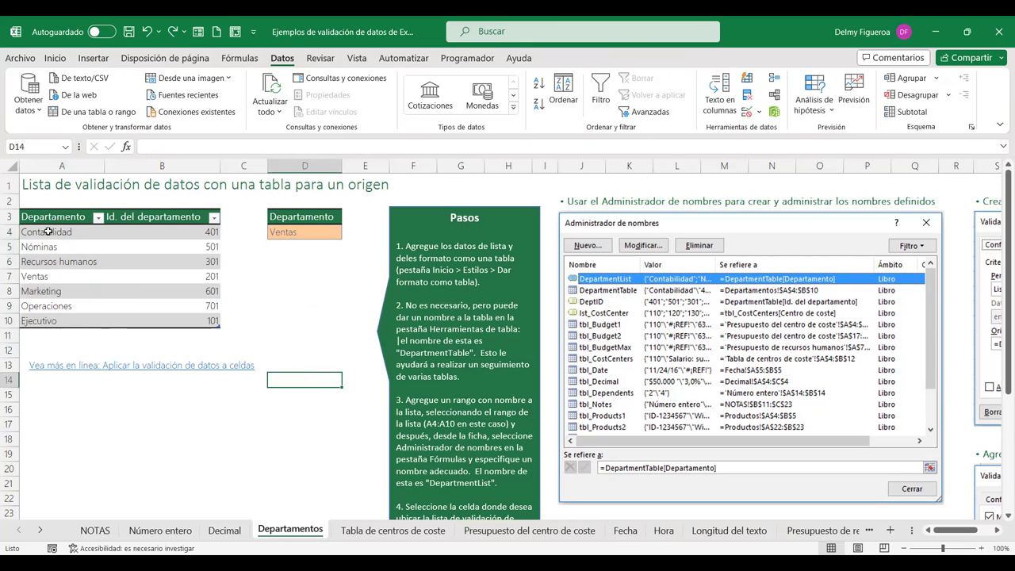
left_click_drag(48, 232, 39, 317)
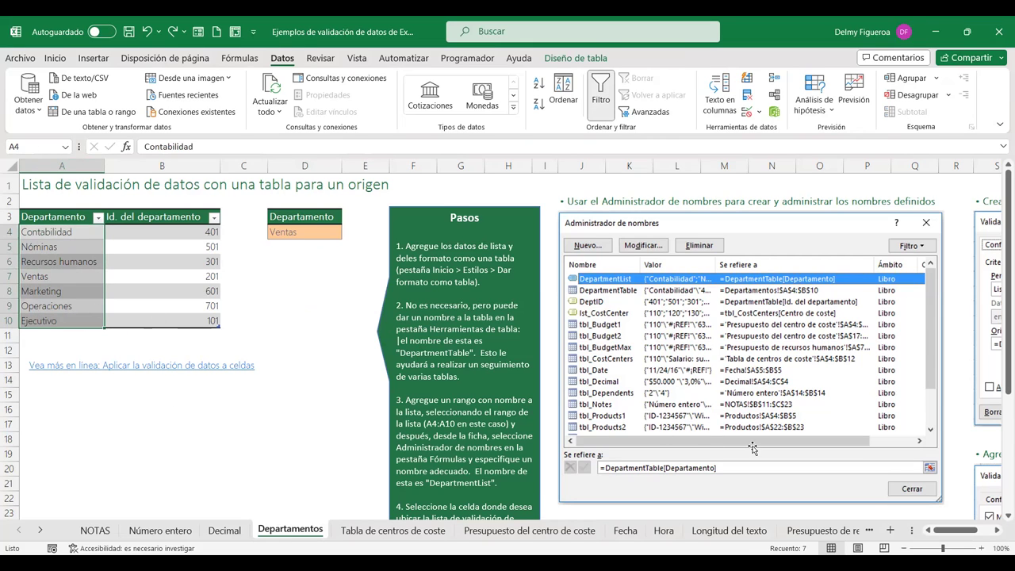
scroll(682, 401, "down", 1)
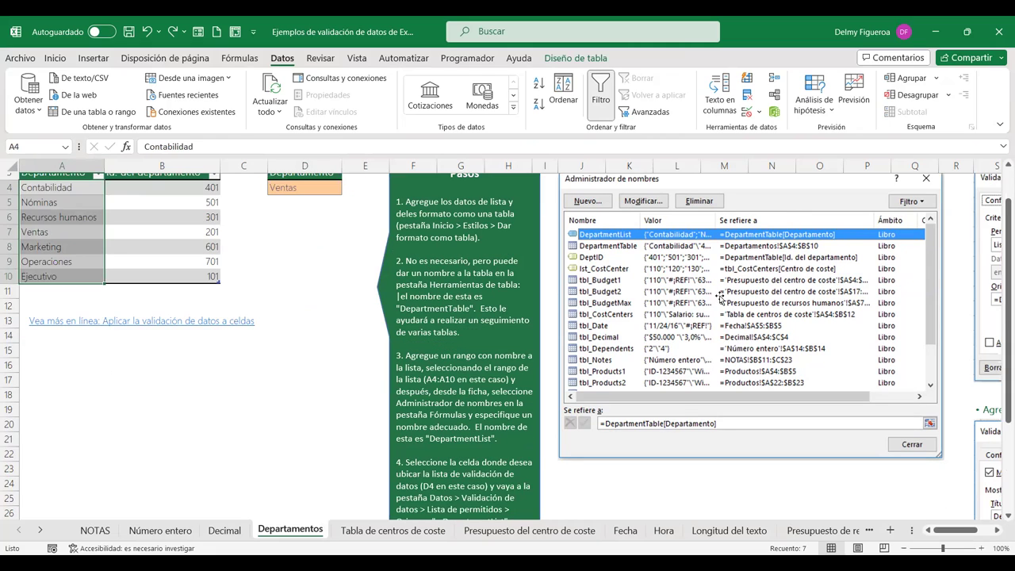
scroll(719, 294, "down", 4)
scroll(720, 294, "down", 1)
scroll(764, 374, "up", 2)
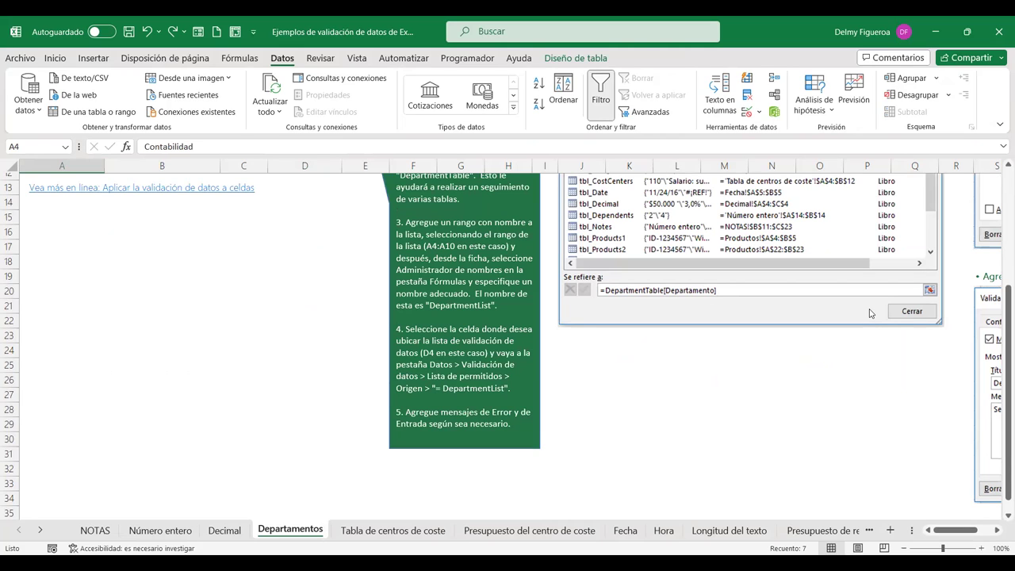
left_click(844, 363)
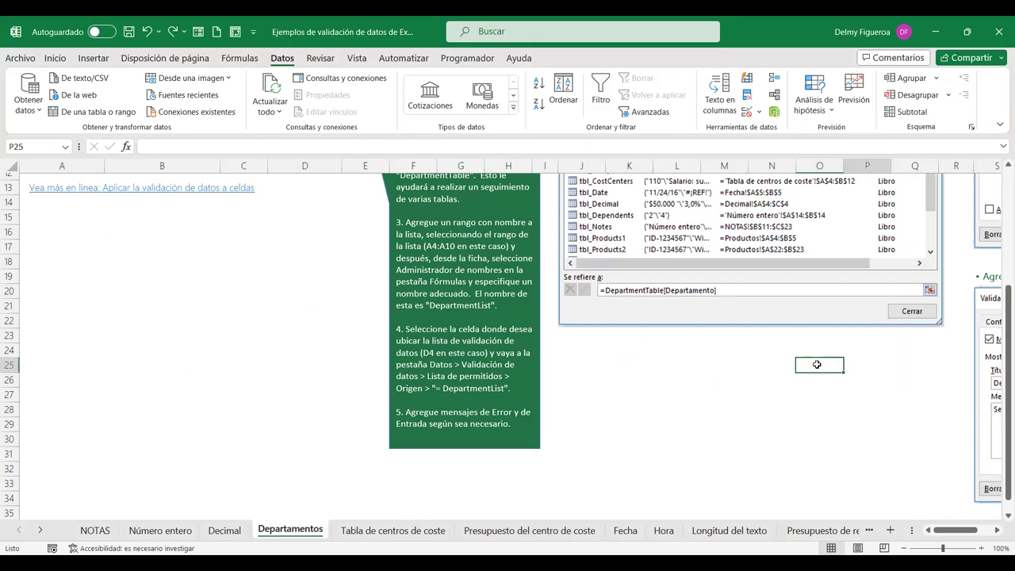
key("Right")
key("Right")
key("Right")
key("Right")
key("Right")
key("Right")
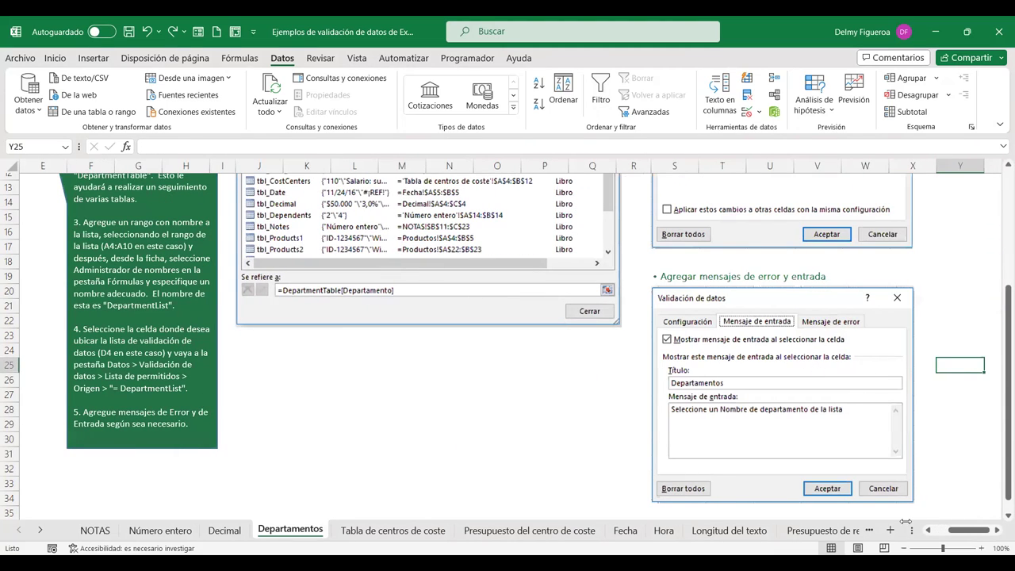
left_click(997, 529)
left_click(997, 529)
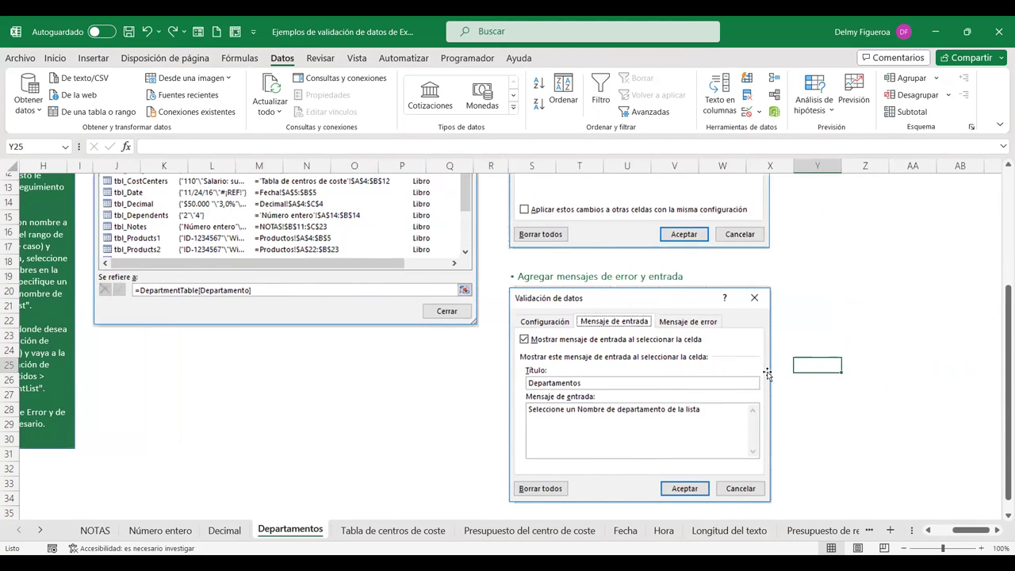
scroll(766, 373, "up", 4)
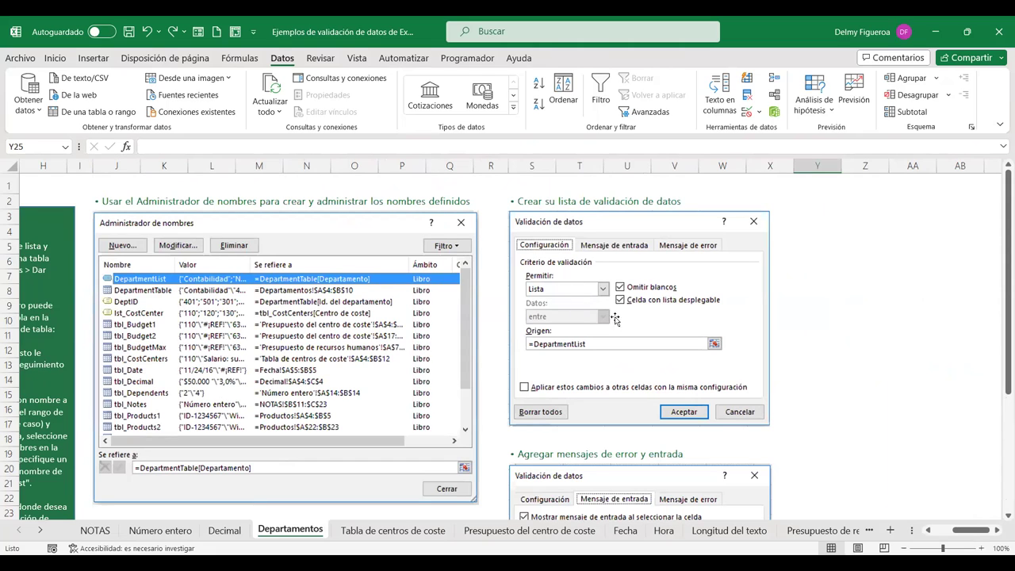
scroll(666, 361, "down", 3)
scroll(666, 361, "down", 1)
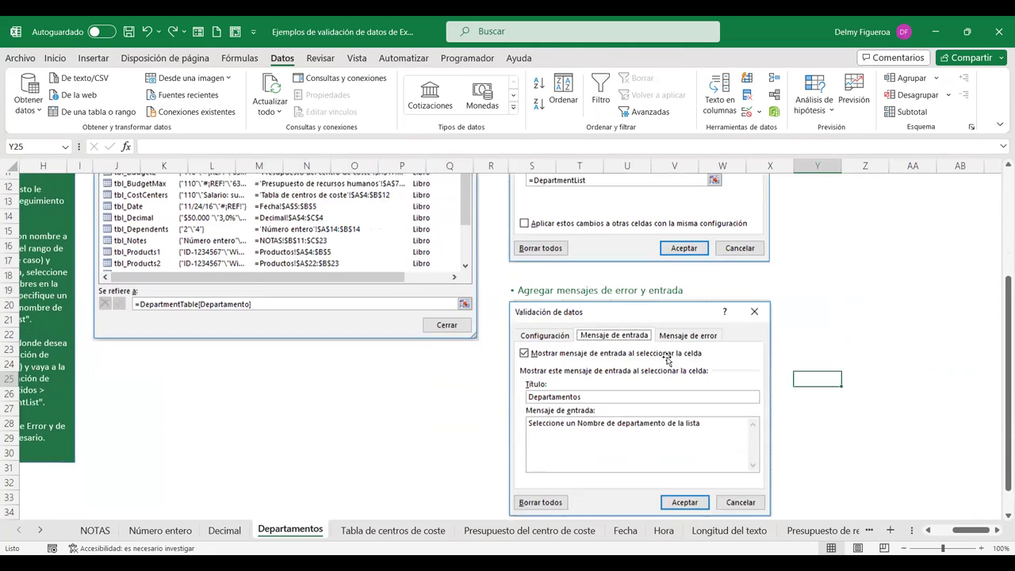
scroll(587, 325, "down", 1)
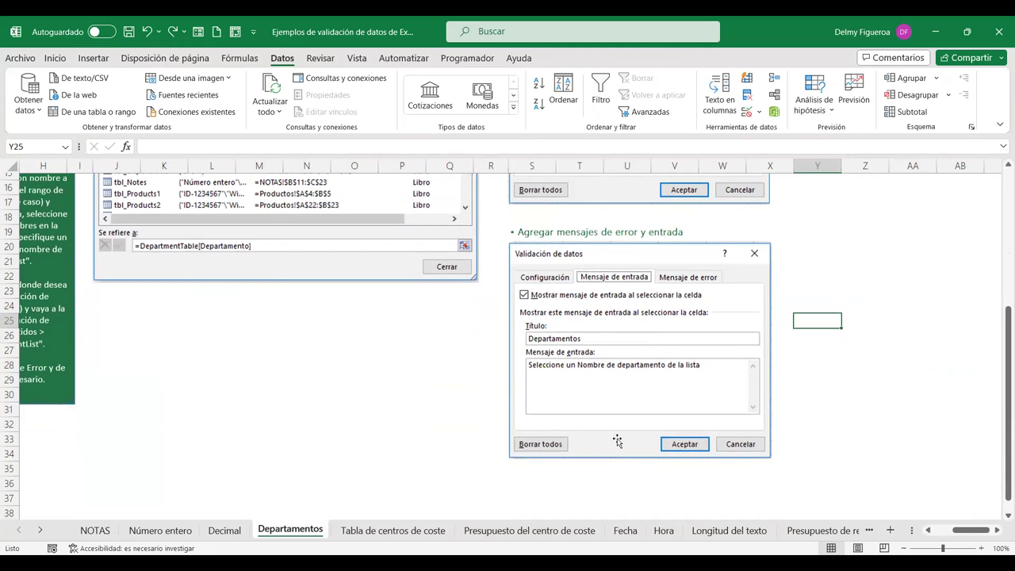
left_click(940, 532)
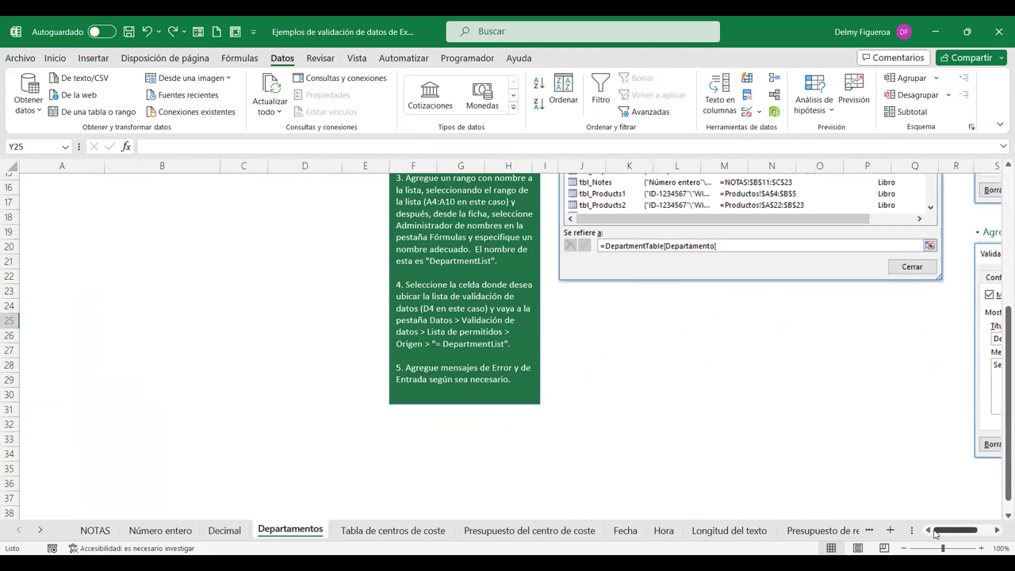
scroll(10, 247, "up", 2)
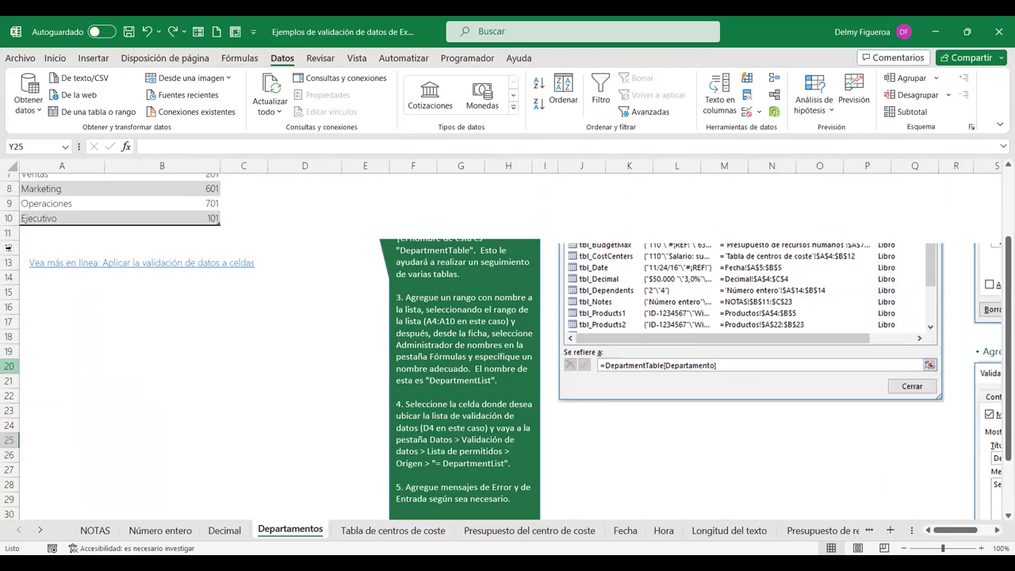
scroll(24, 253, "up", 3)
left_click_drag(44, 232, 37, 320)
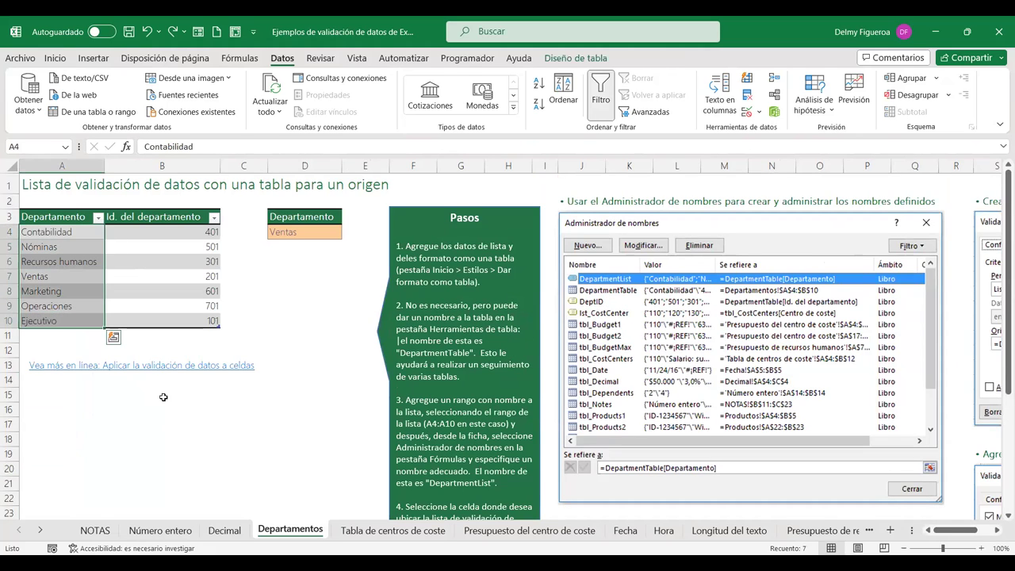
Copy the department names and paste them as plain values starting at A17.
key("ctrl+c")
left_click(38, 422)
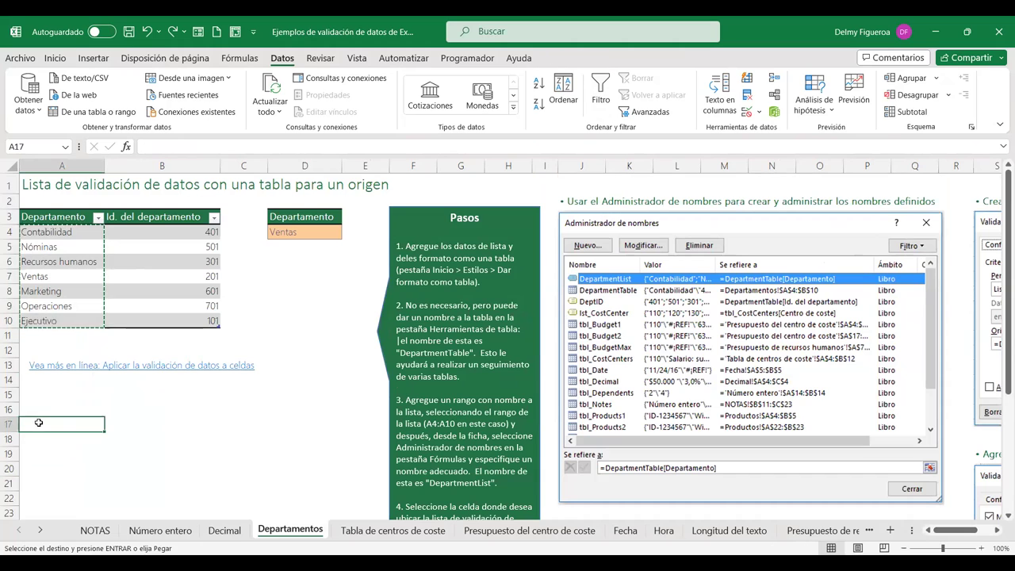
left_click(52, 61)
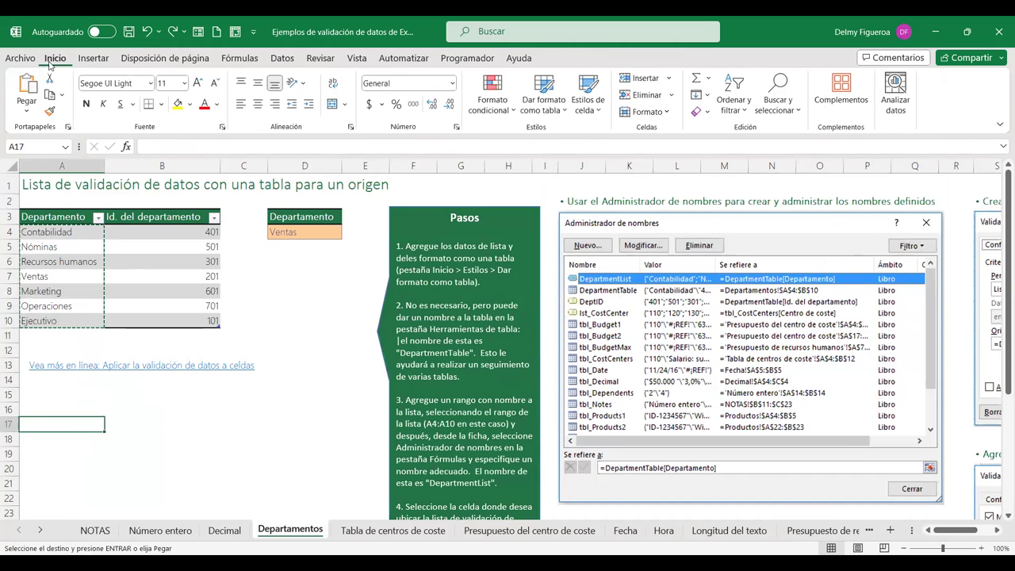
left_click(27, 113)
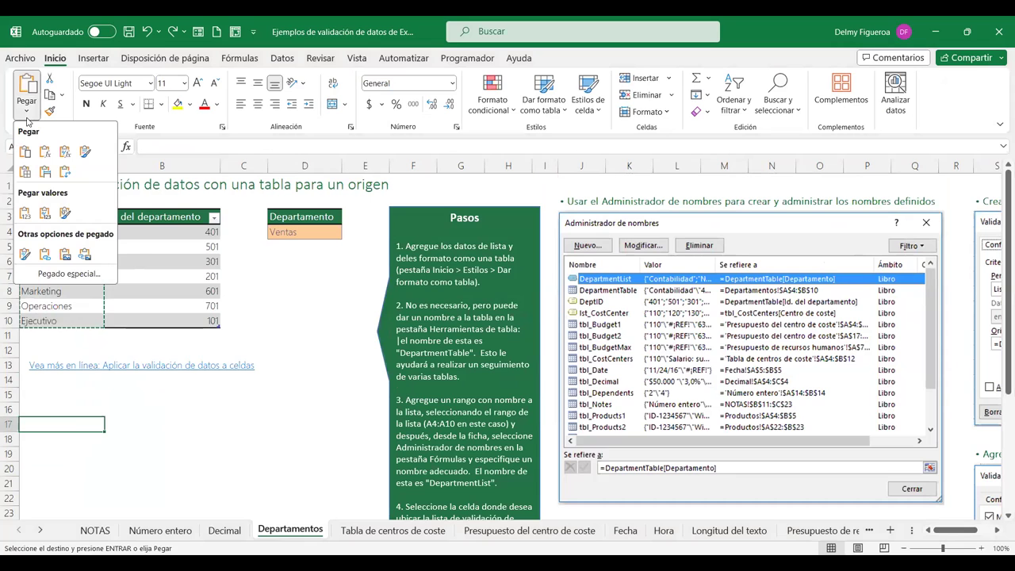
left_click(26, 216)
left_click(180, 446)
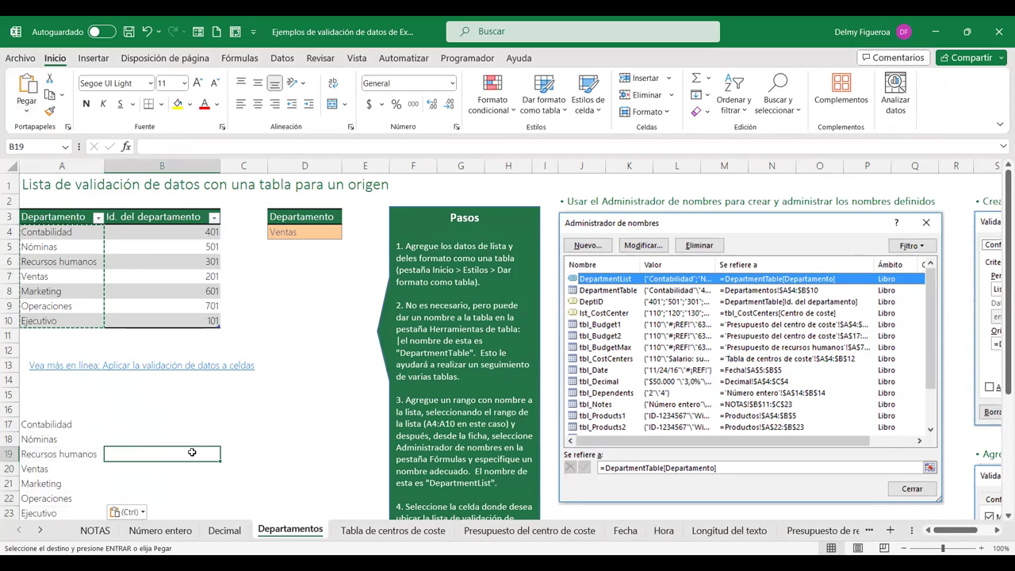
Check the seven pasted names in A17:A23, then select cell C17 for the drop-down.
scroll(180, 446, "down", 1)
left_click(47, 380)
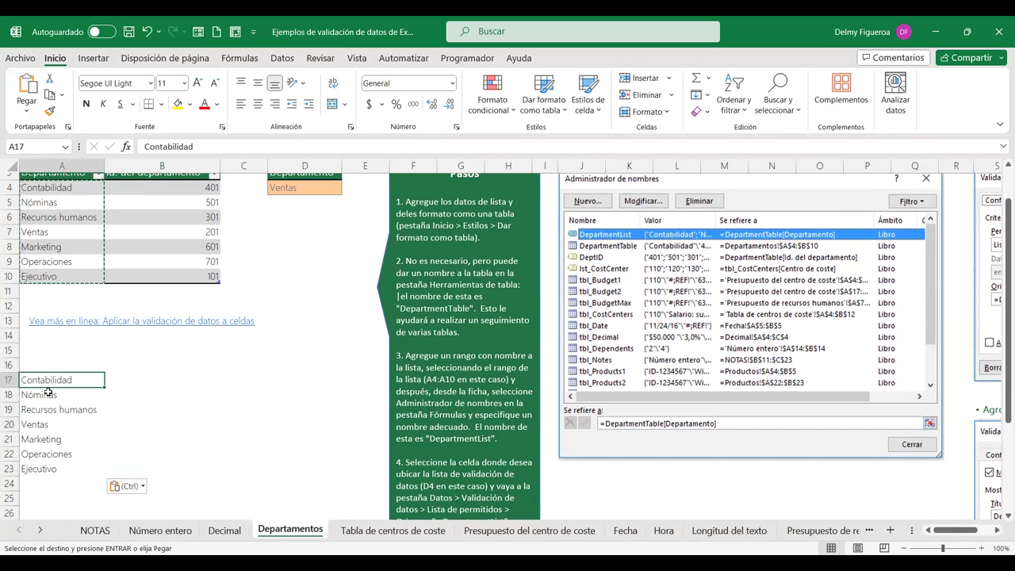
scroll(49, 380, "up", 1)
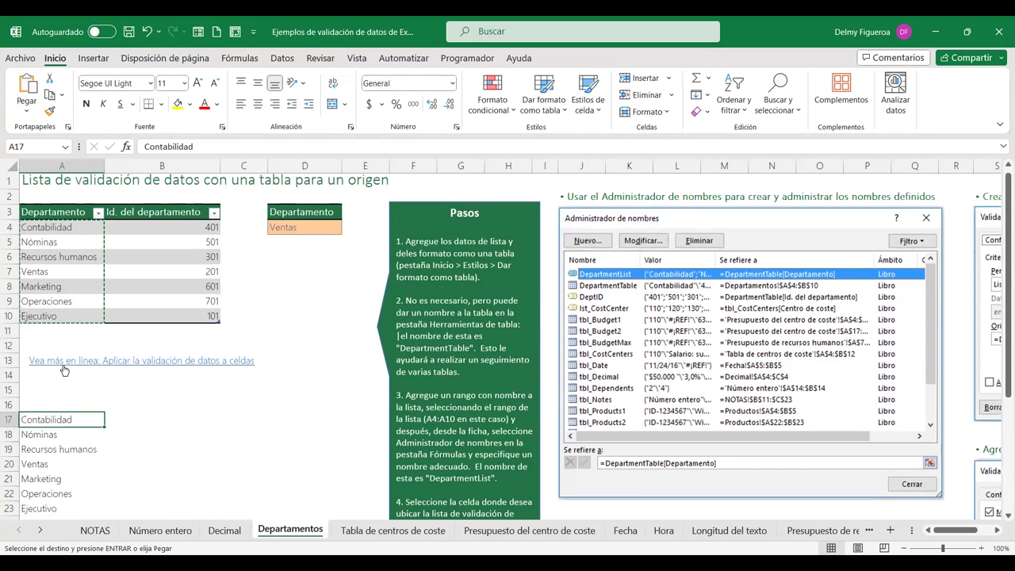
scroll(65, 406, "down", 2)
left_click_drag(54, 335, 48, 424)
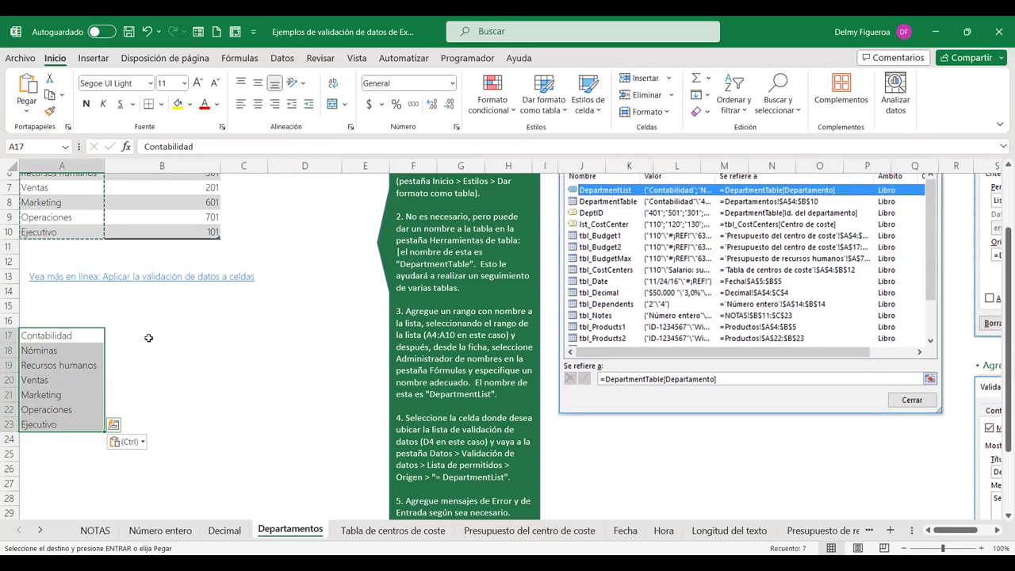
left_click(230, 333)
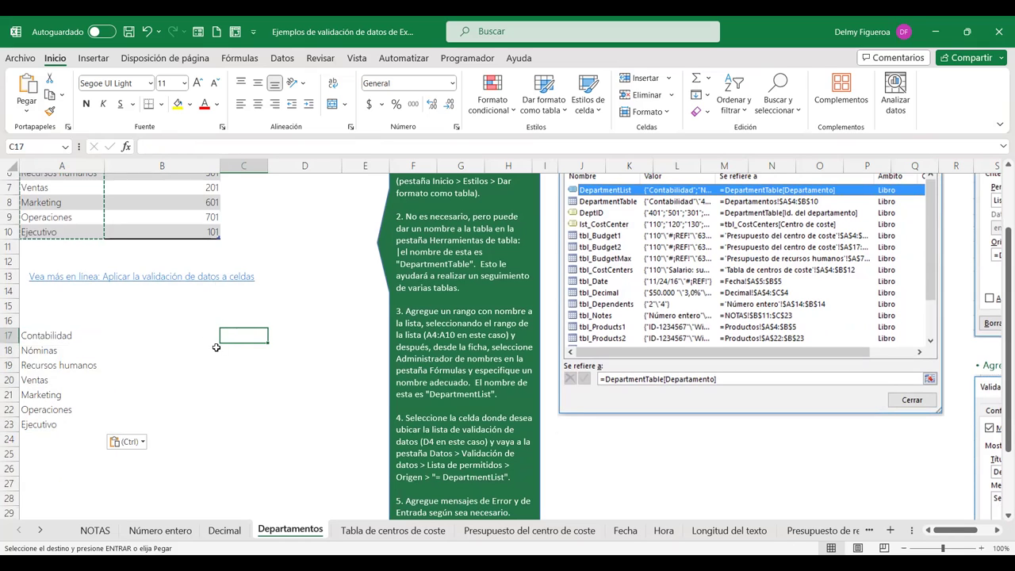
left_click(287, 61)
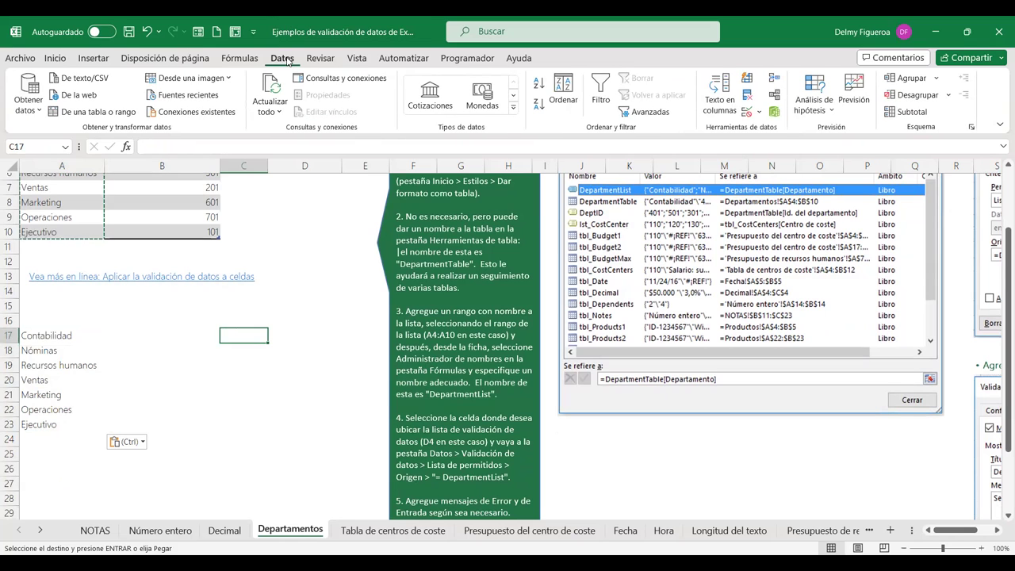
left_click(749, 117)
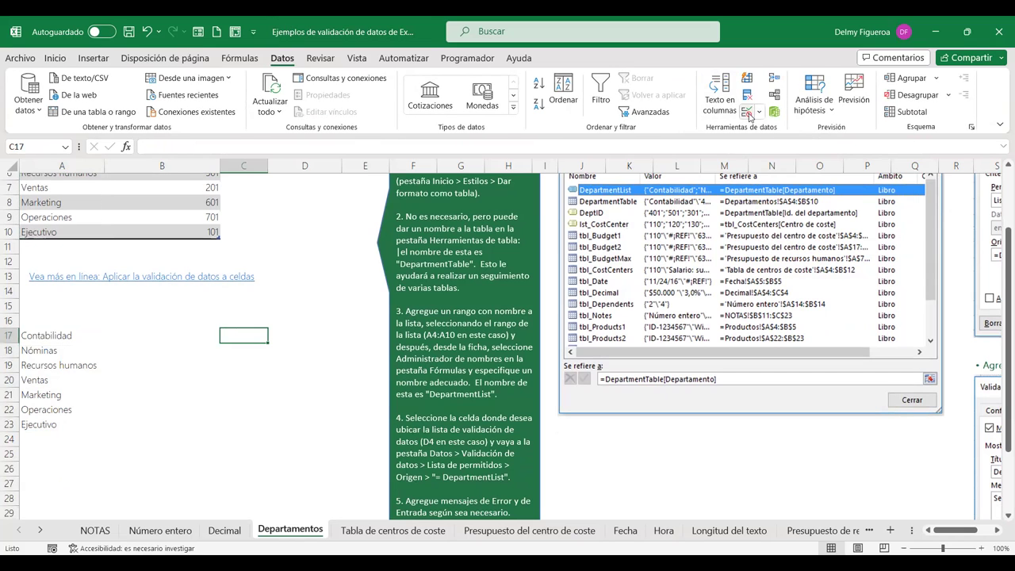
left_click(323, 181)
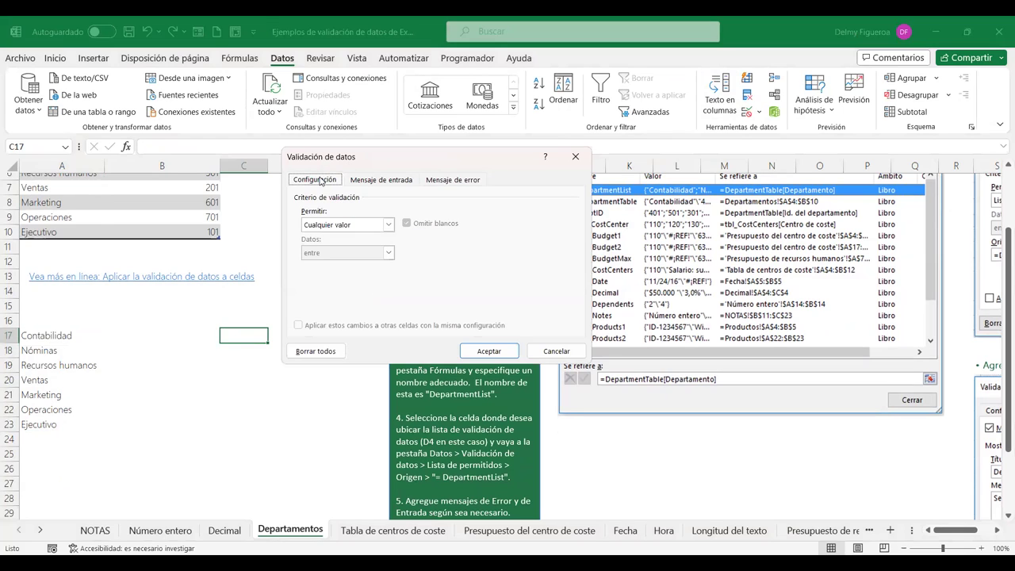
left_click(388, 226)
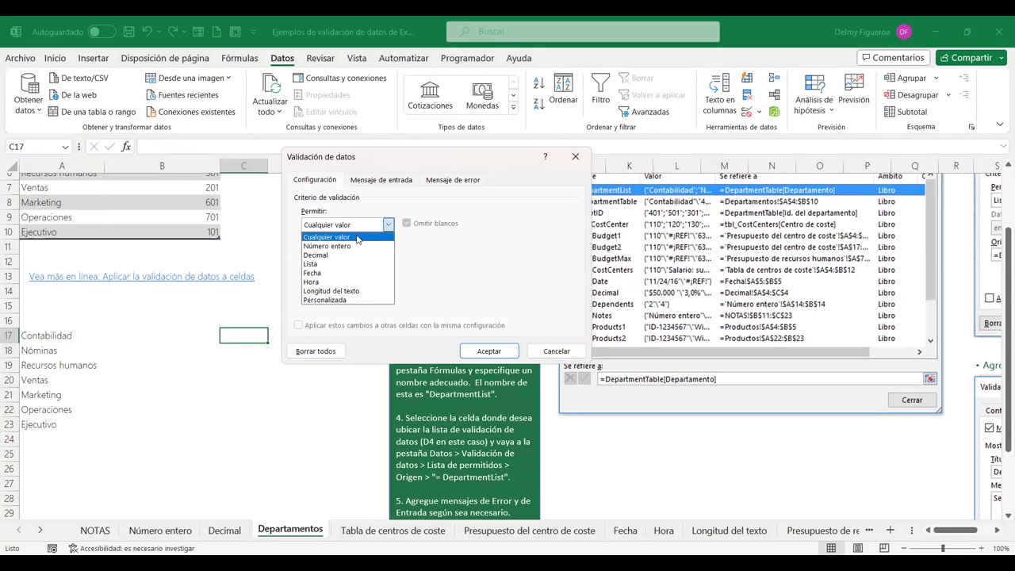
left_click(322, 265)
left_click(317, 279)
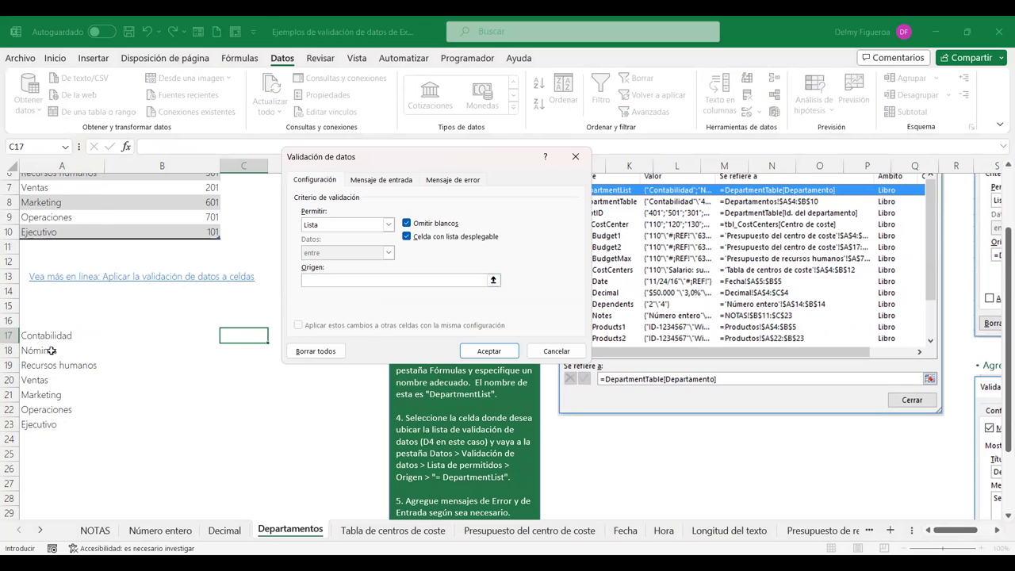
left_click_drag(27, 424, 28, 335)
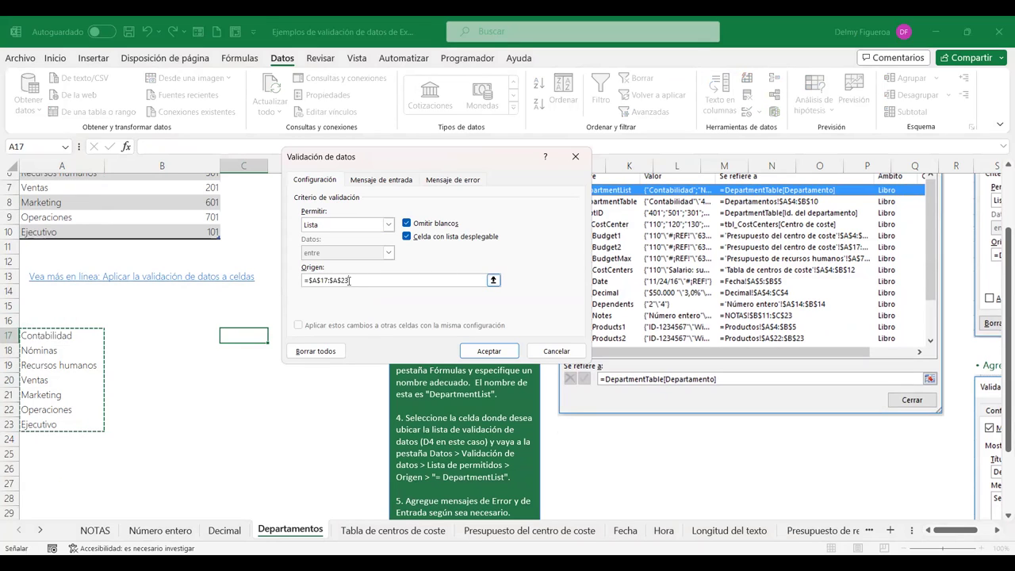
left_click(552, 351)
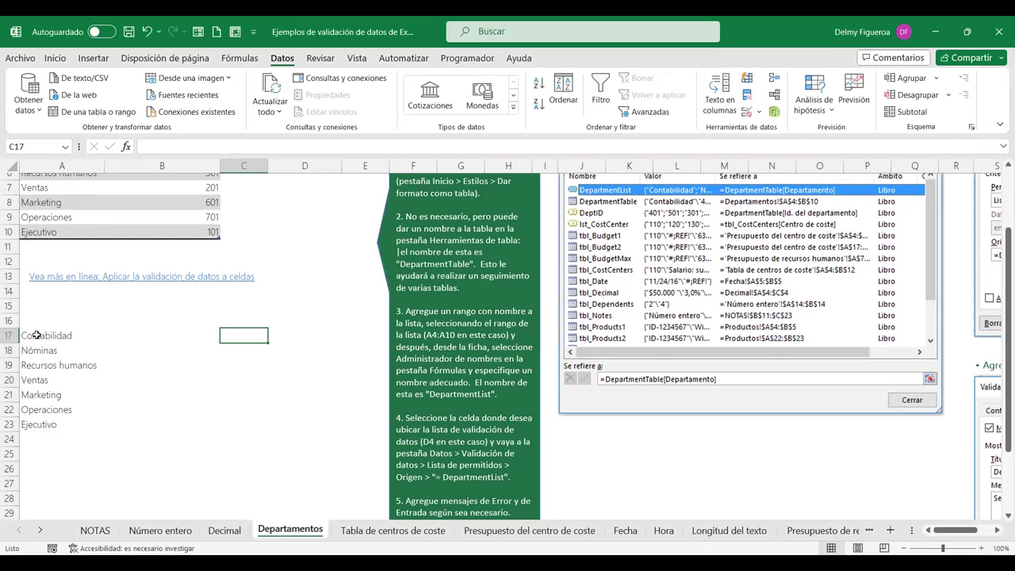
Name the department range A17:A23 'Deptos' using the Name Box.
left_click_drag(36, 337, 36, 417)
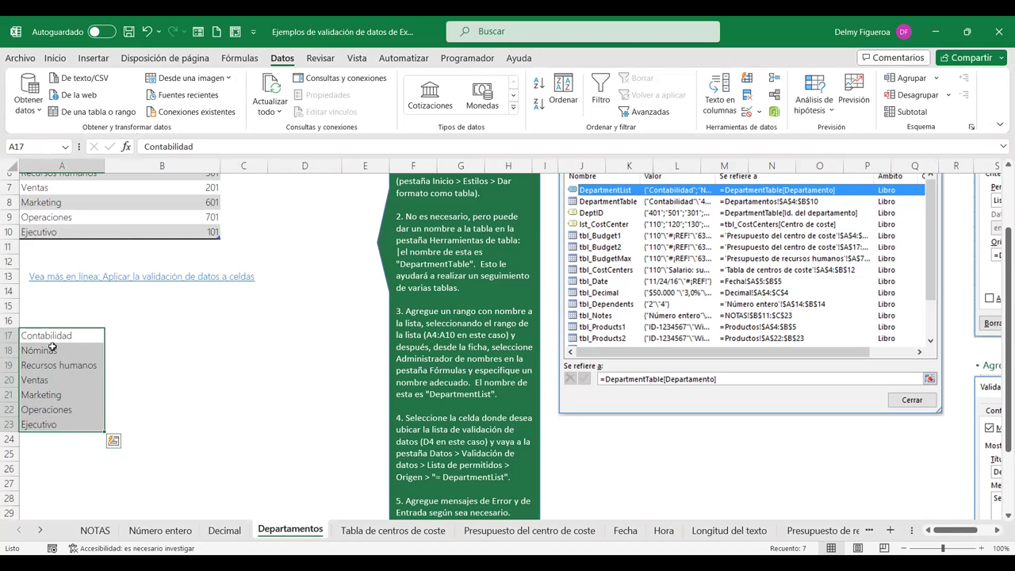
left_click(38, 146)
type("deptos")
key("Return")
Confirm Deptos appears in the Name Box list, then select cell C17.
left_click(204, 331)
left_click(67, 149)
left_click(67, 150)
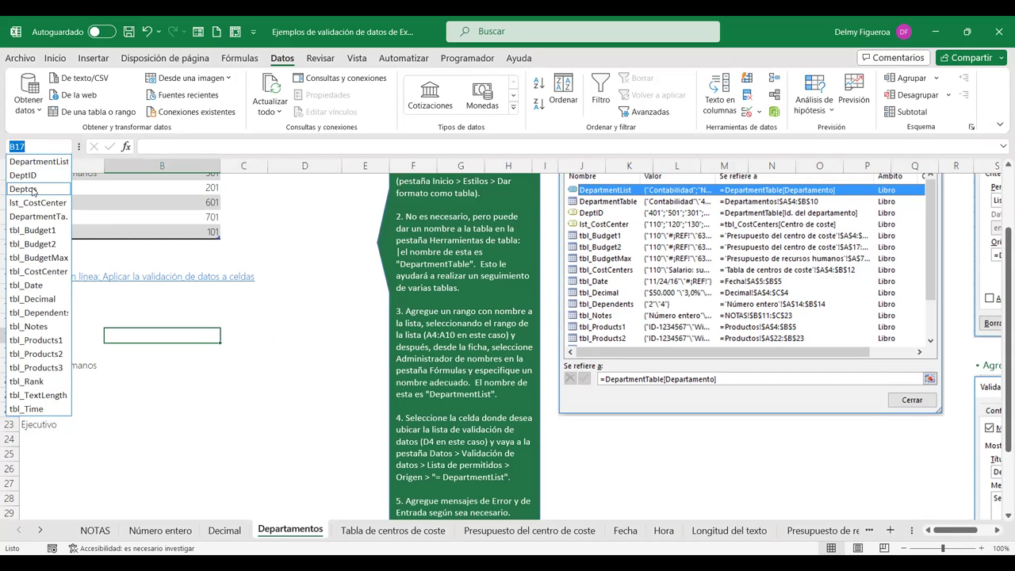
left_click(24, 189)
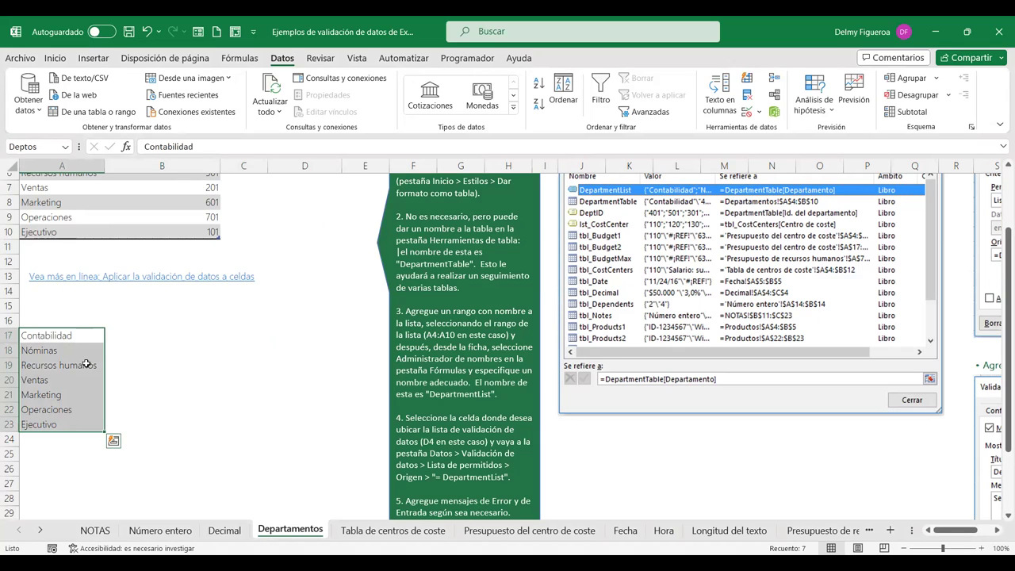
left_click(215, 331)
left_click(246, 334)
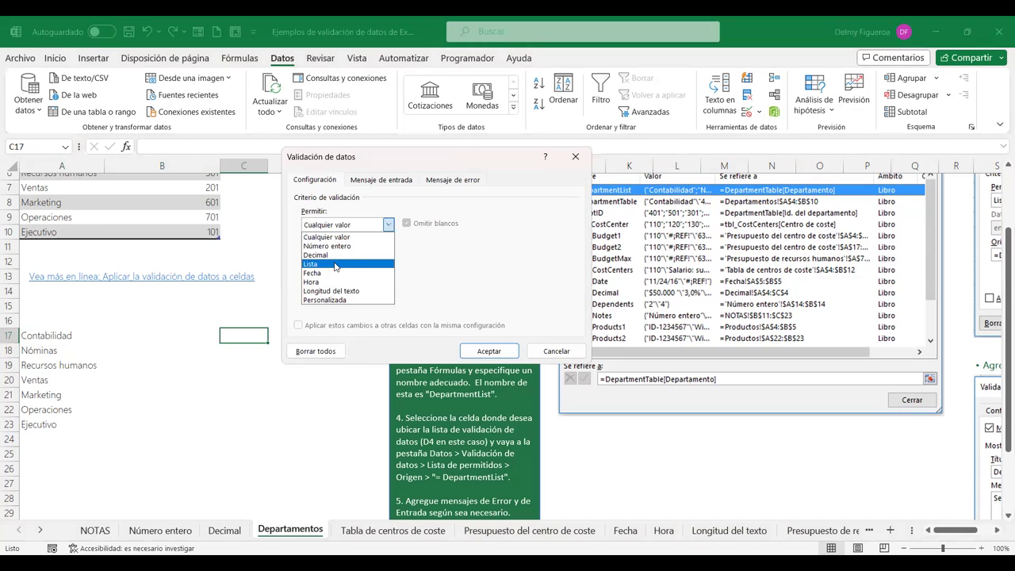
Give C17 a department list validation and pick Ejecutivo from its drop-down.
left_click(335, 265)
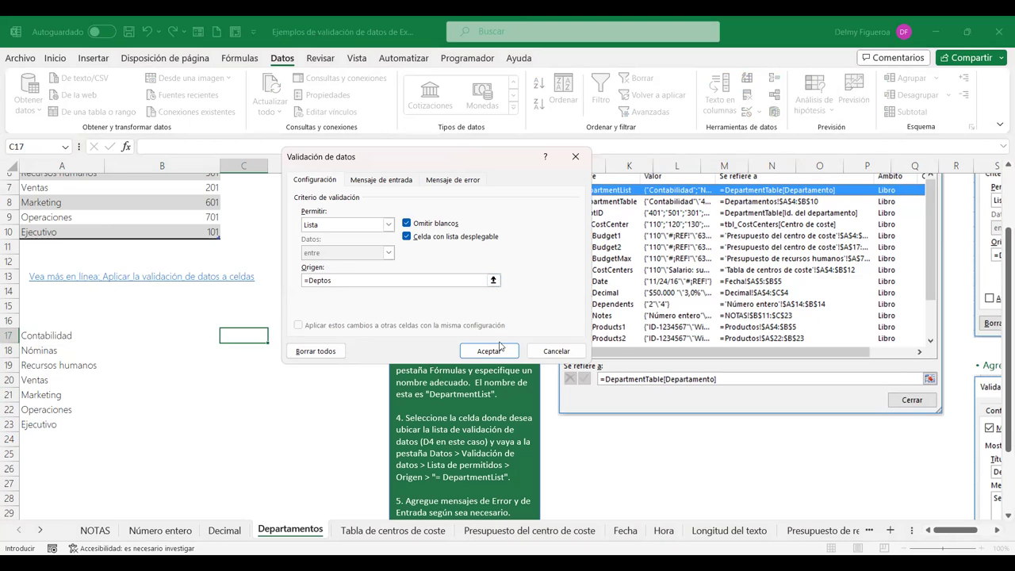
left_click(458, 350)
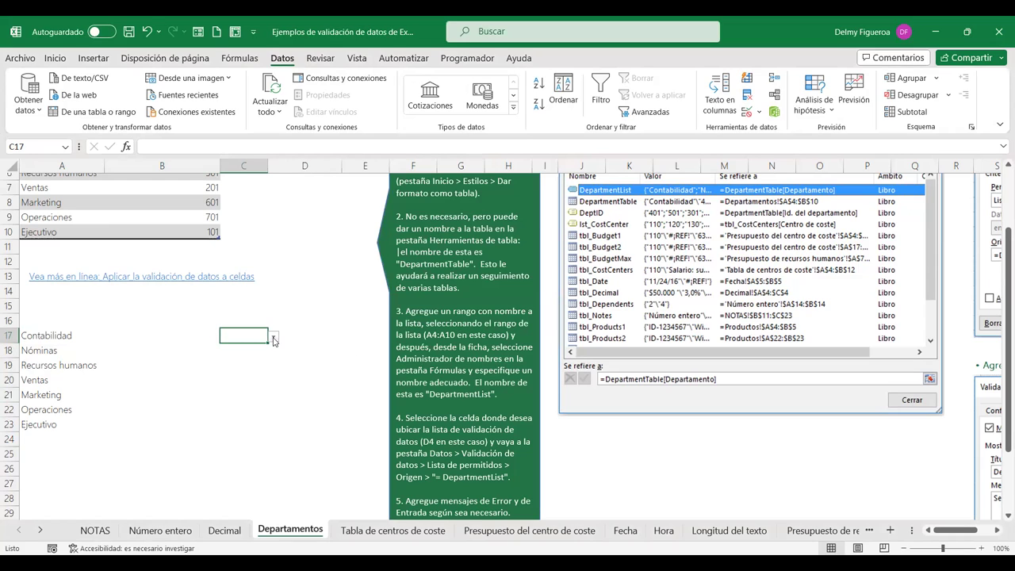
left_click(273, 338)
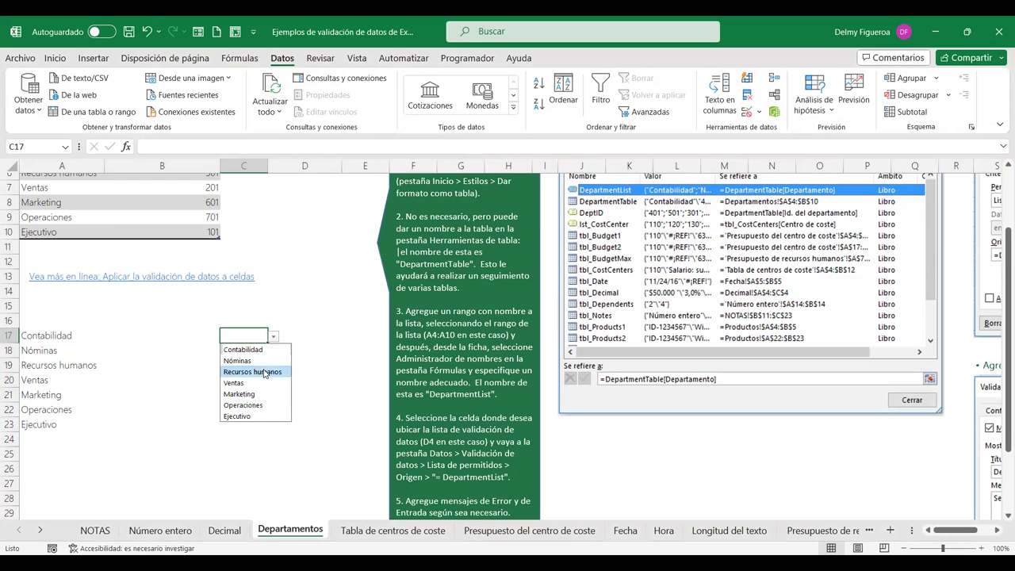
left_click(262, 370)
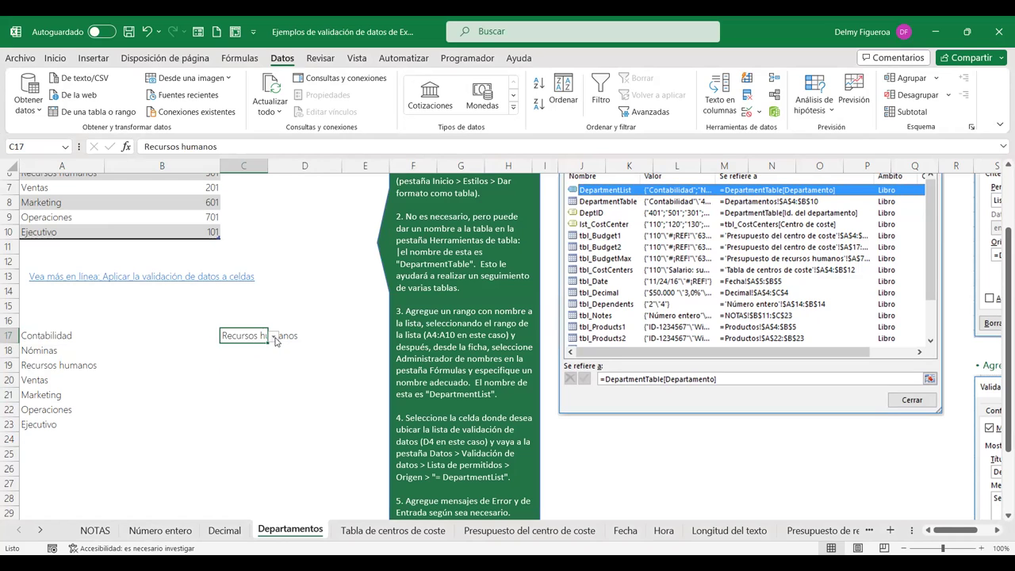
left_click(273, 339)
left_click(238, 414)
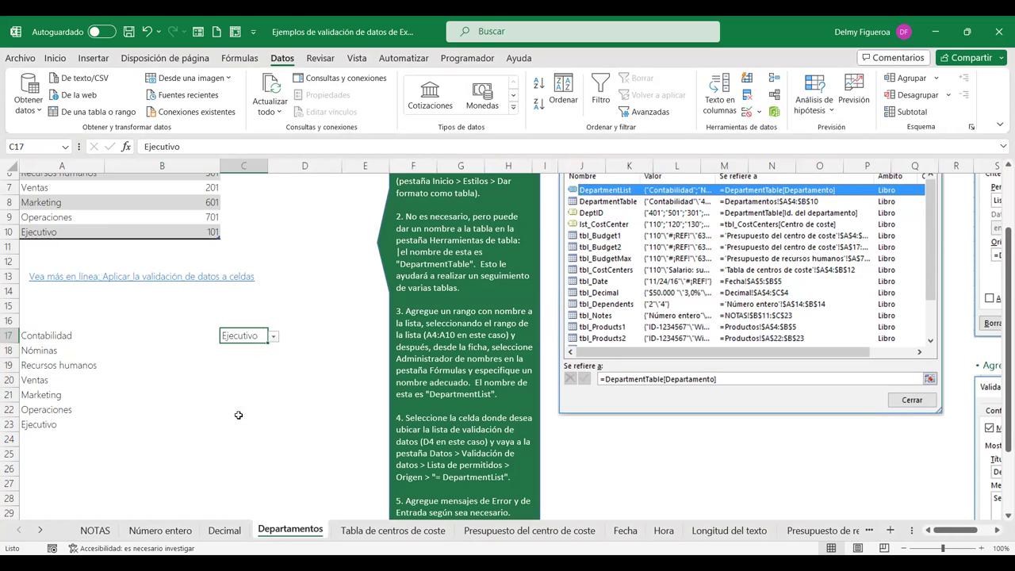
left_click(239, 414)
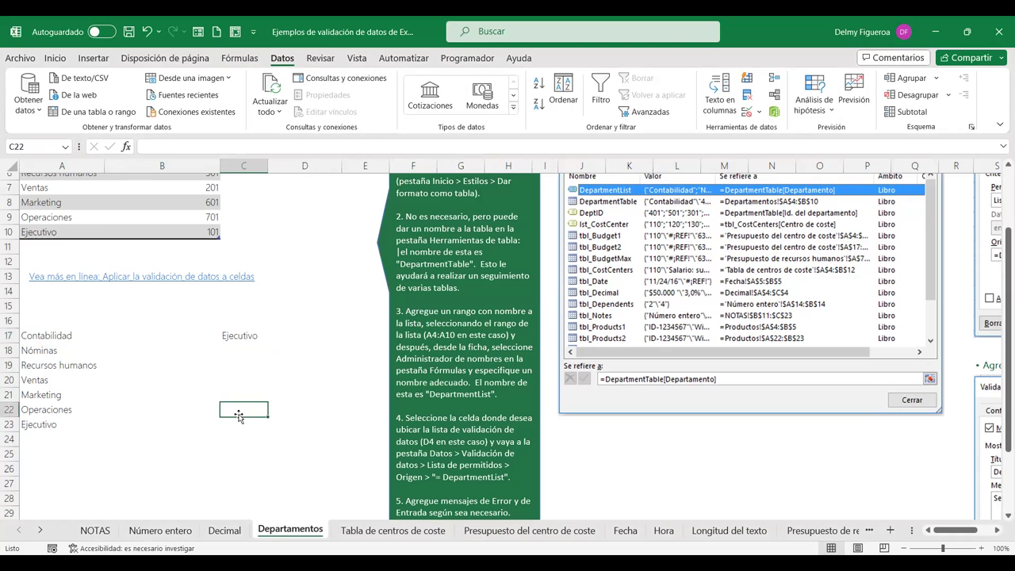
Deselect the example screenshot image on the sheet.
left_click(997, 531)
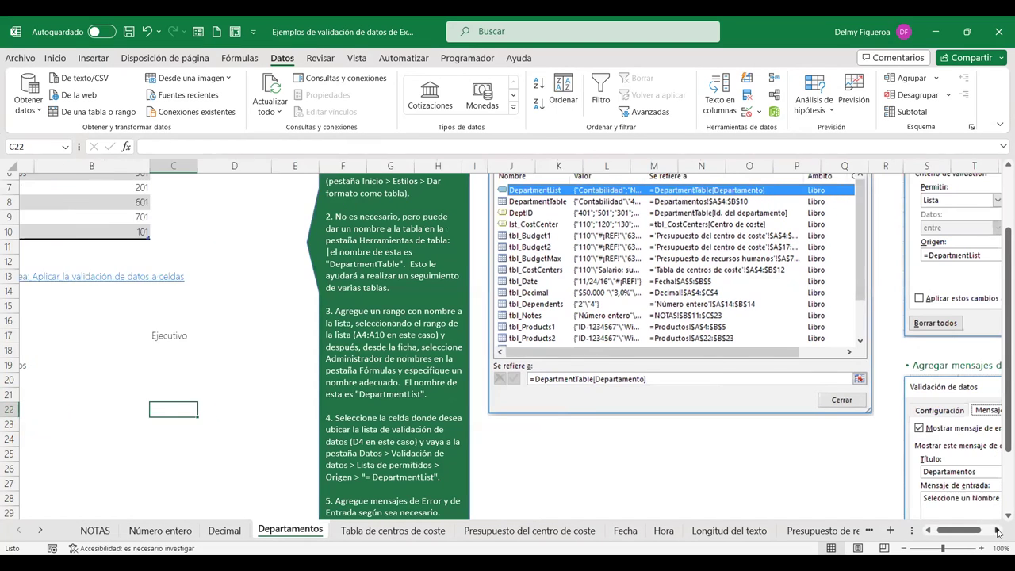
left_click(997, 531)
left_click(817, 295)
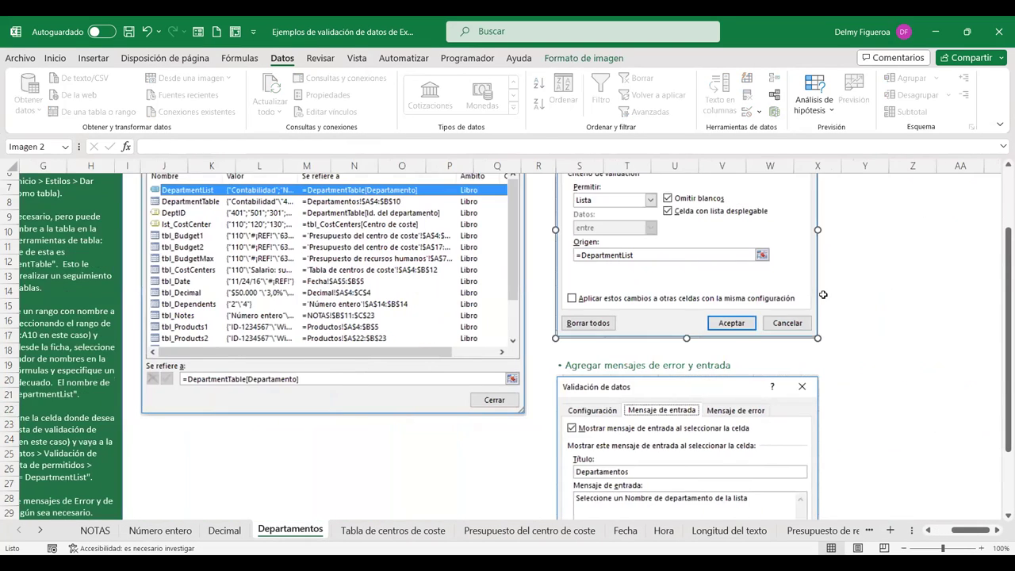
scroll(823, 294, "down", 2)
left_click(890, 309)
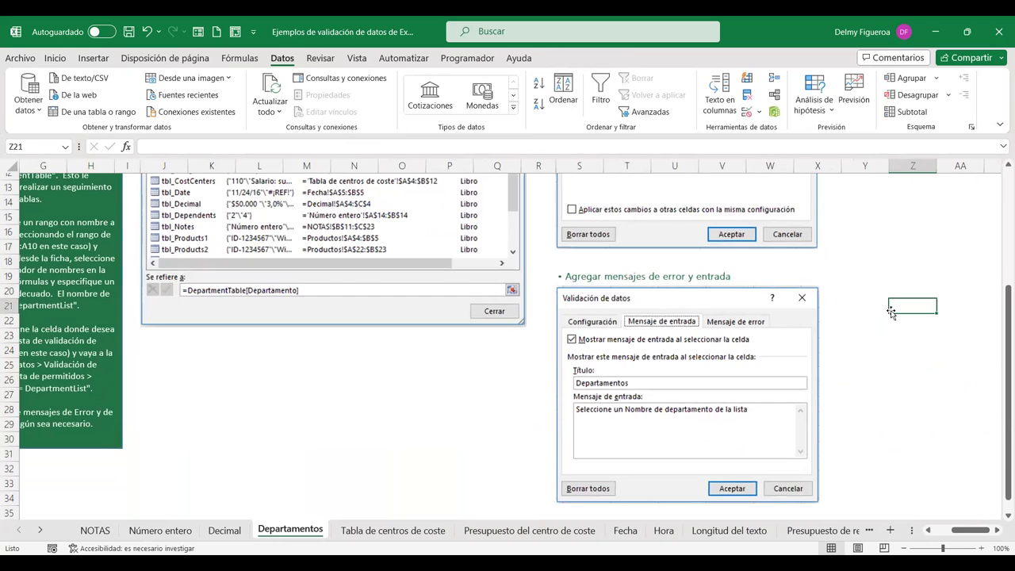
scroll(890, 309, "up", 4)
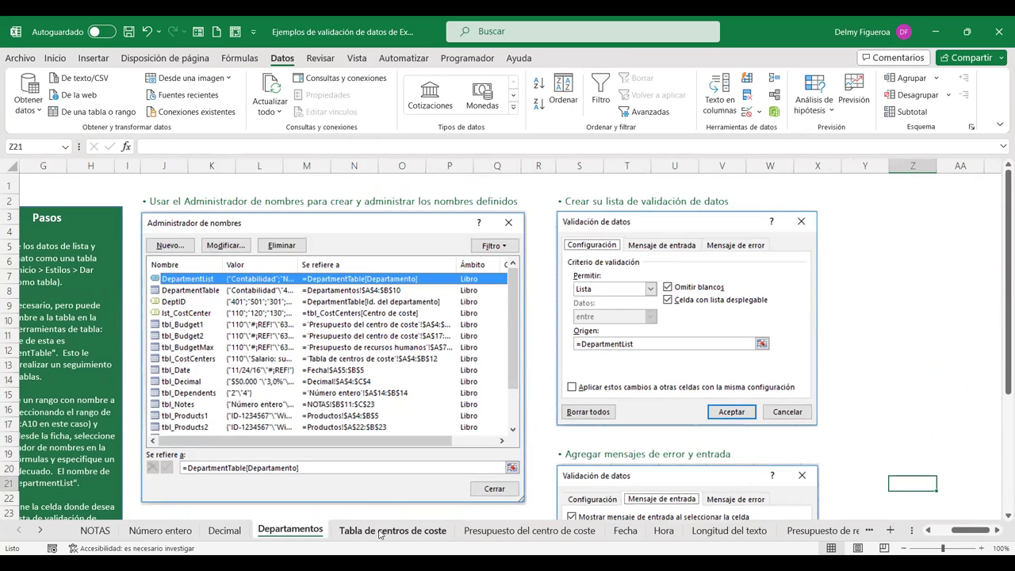
left_click(380, 531)
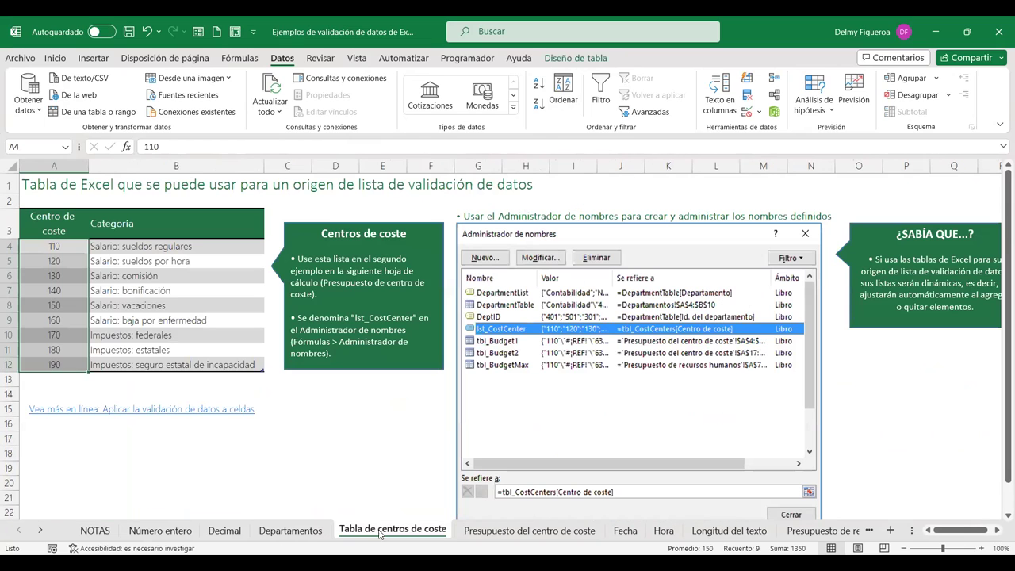
key("ctrl+Home")
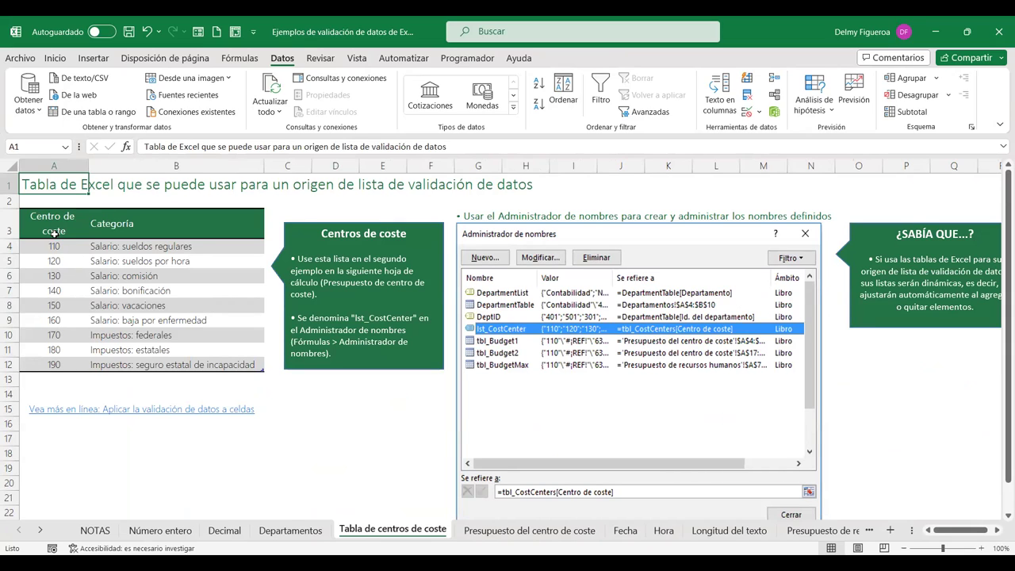
left_click_drag(52, 246, 42, 352)
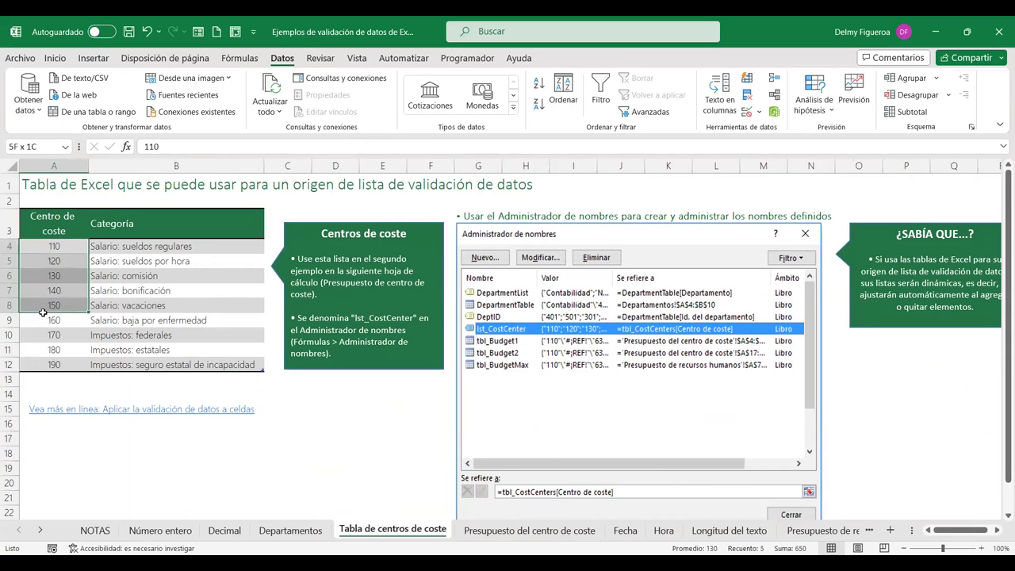
left_click(187, 246)
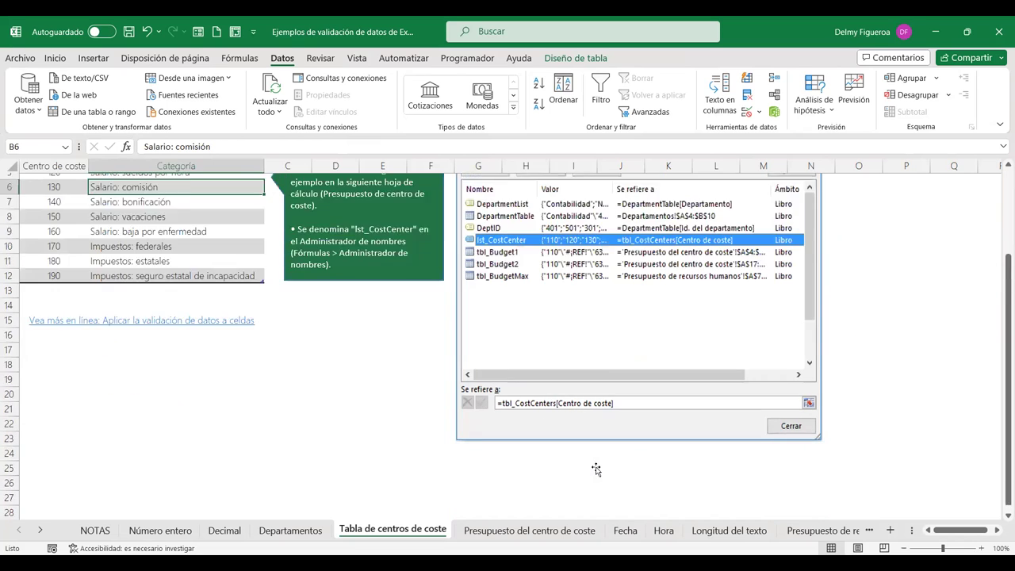
left_click(996, 530)
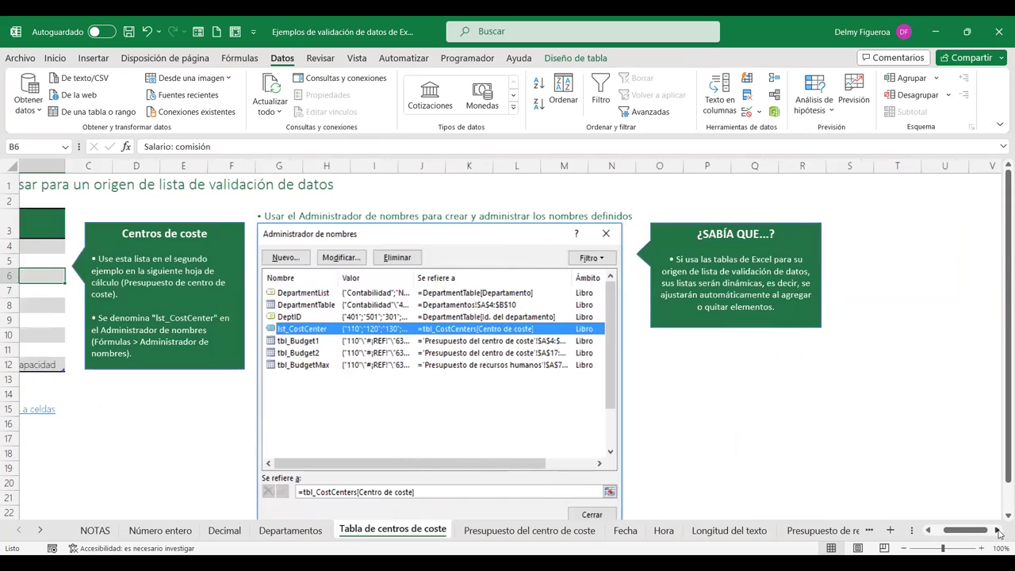
left_click(796, 429)
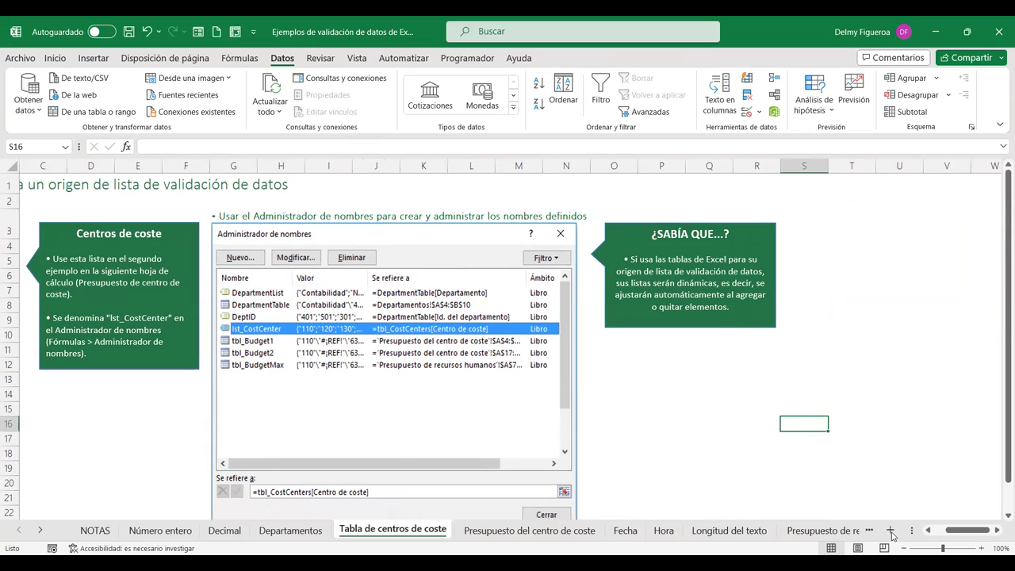
left_click(940, 529)
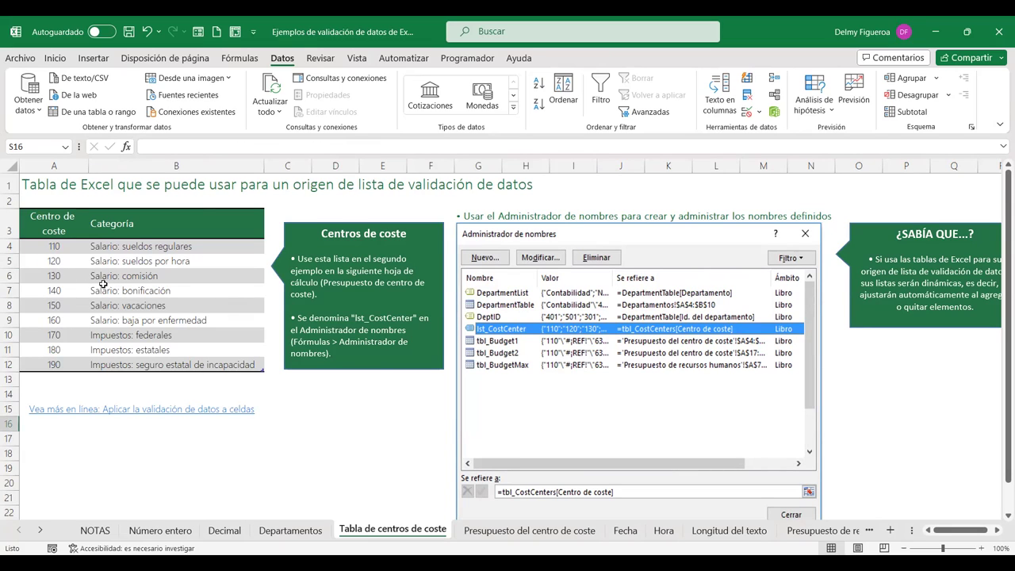
left_click(373, 402)
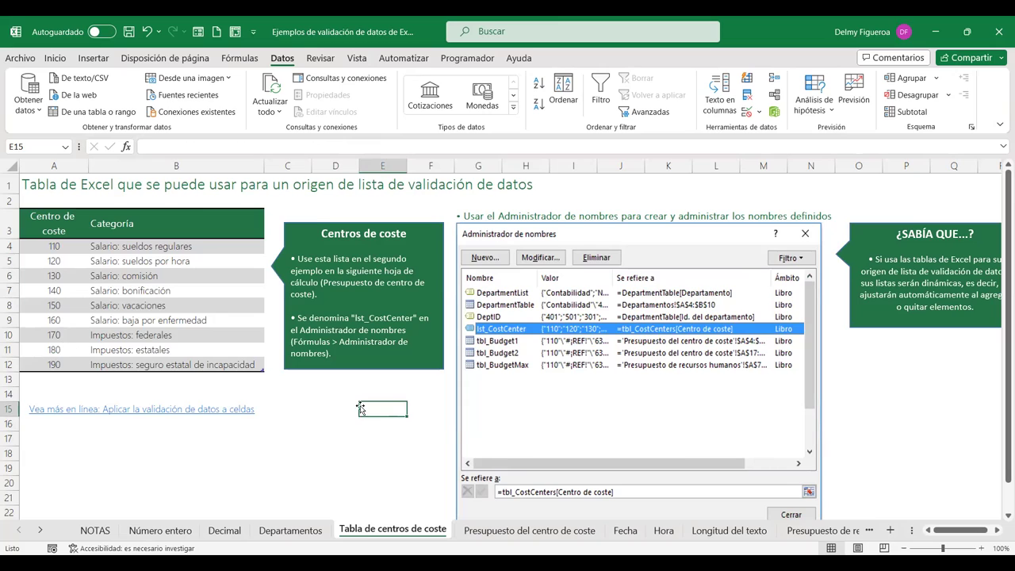
left_click_drag(261, 369, 262, 384)
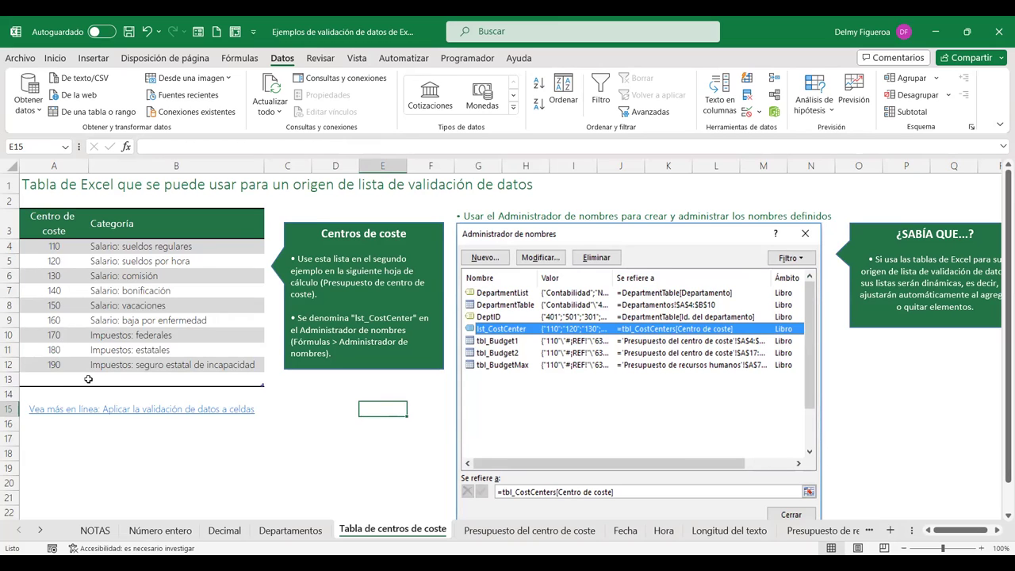
key("ctrl+z")
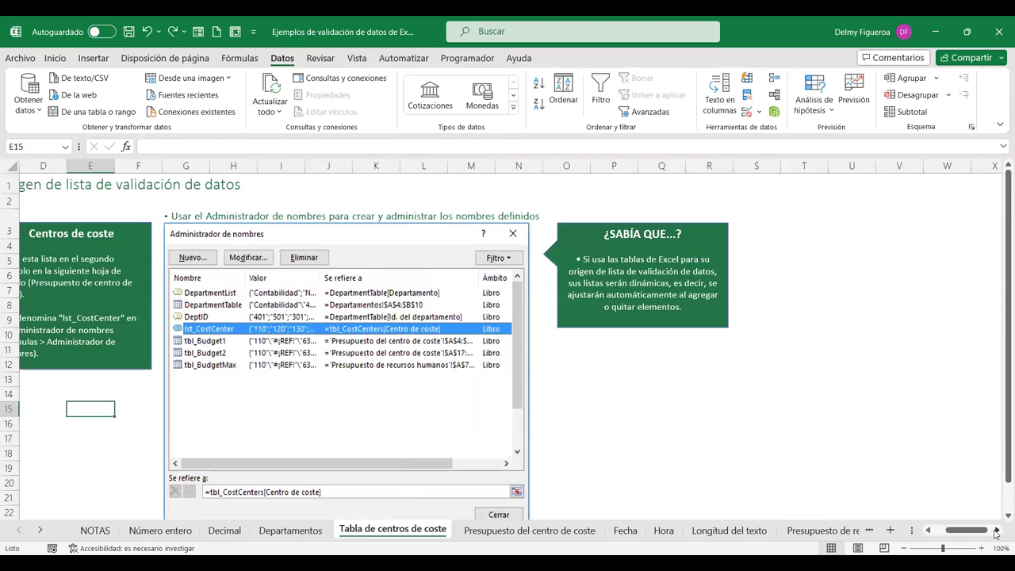
scroll(719, 379, "down", 2)
left_click(323, 375)
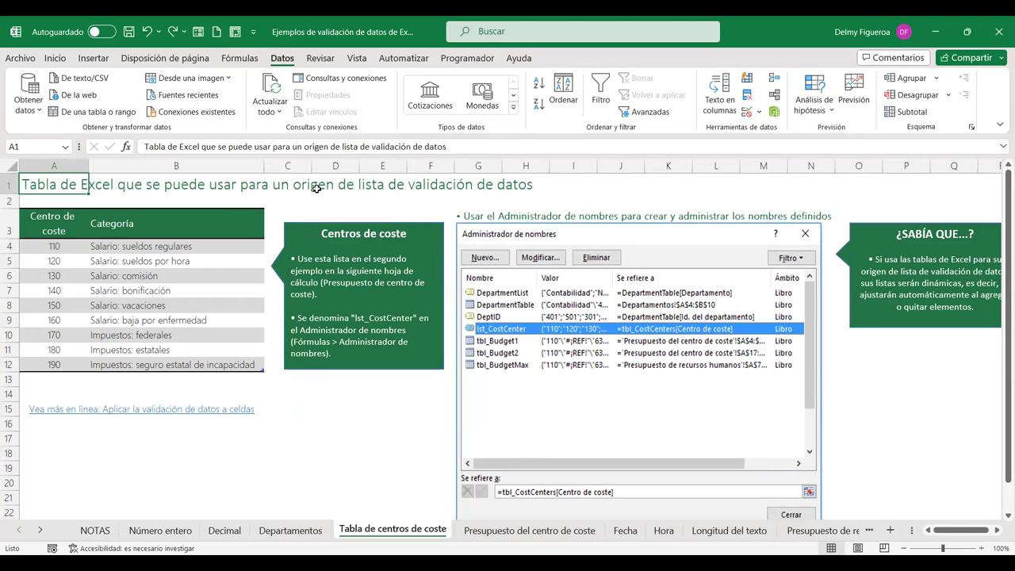
left_click(290, 530)
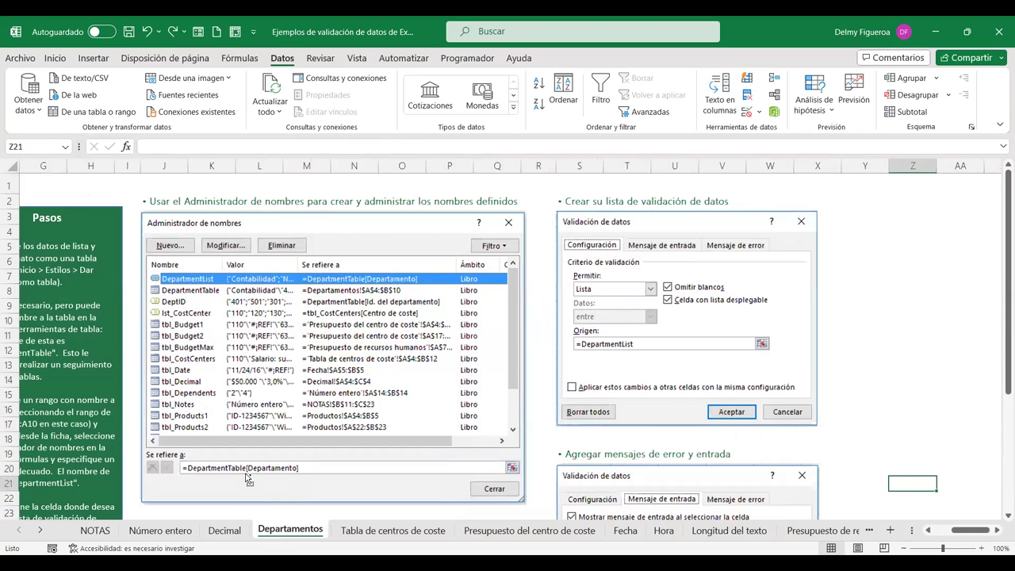
key("ctrl+Home")
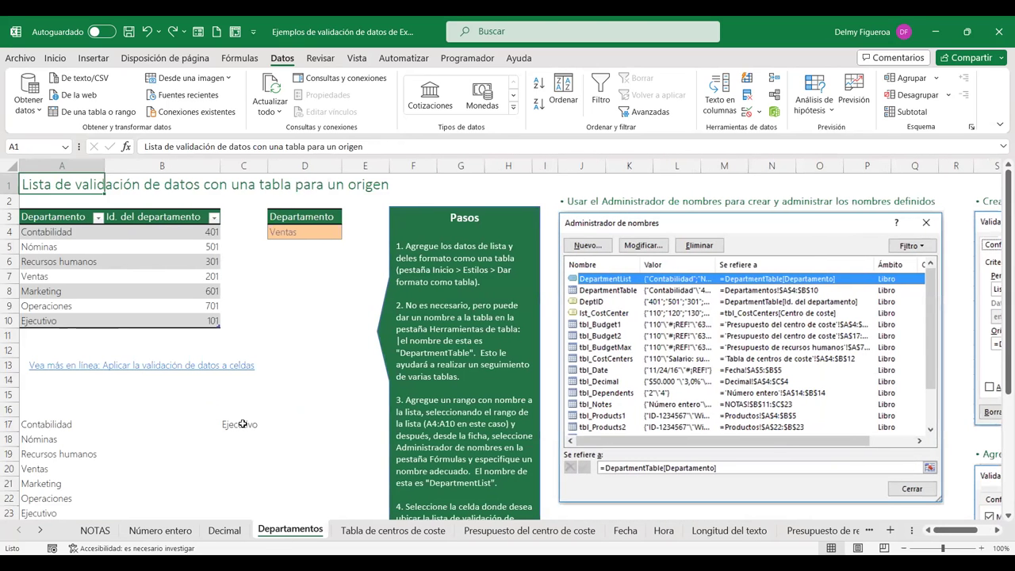
left_click(243, 424)
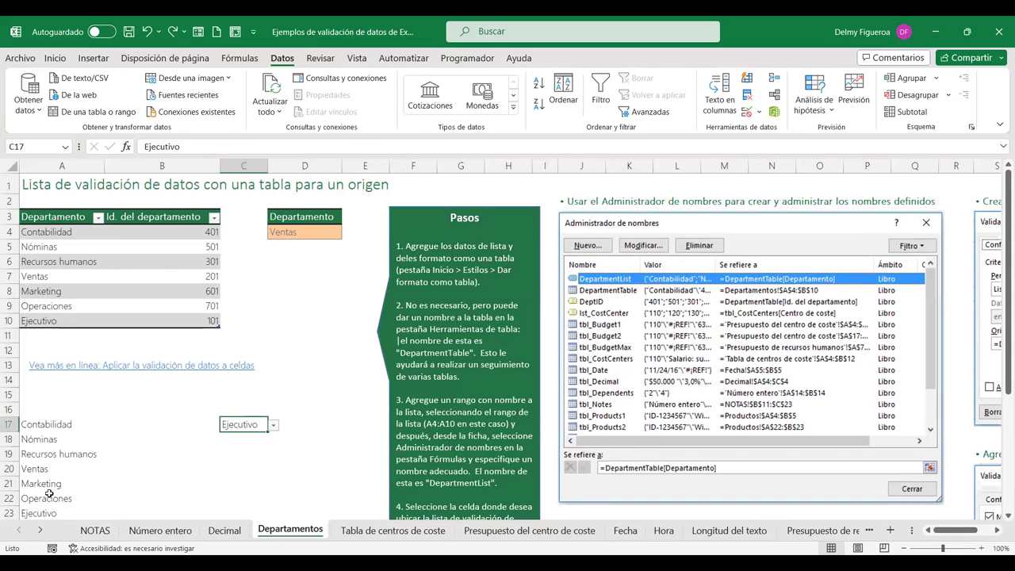
left_click(225, 531)
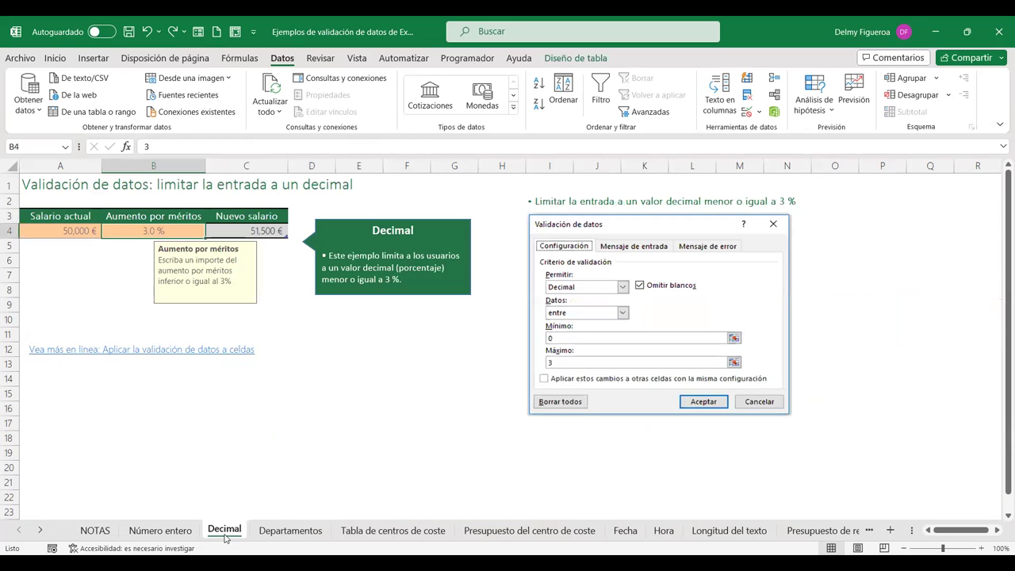
left_click(167, 530)
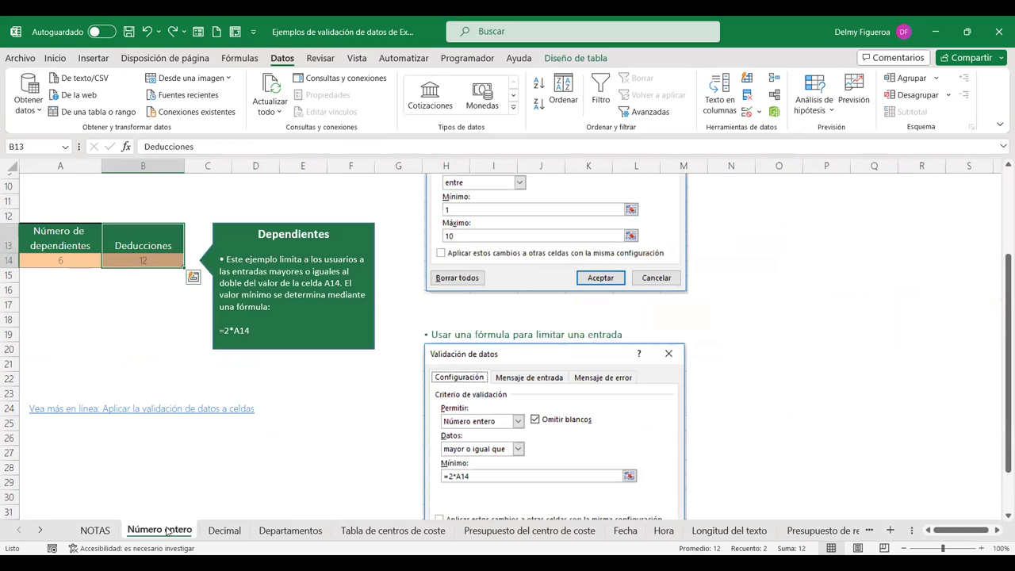
left_click(230, 531)
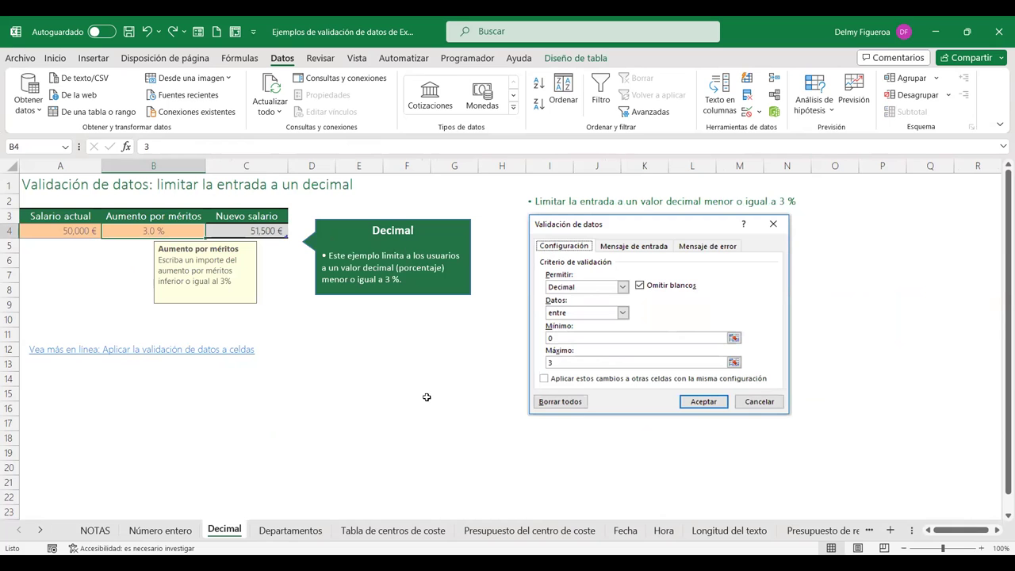
left_click(290, 529)
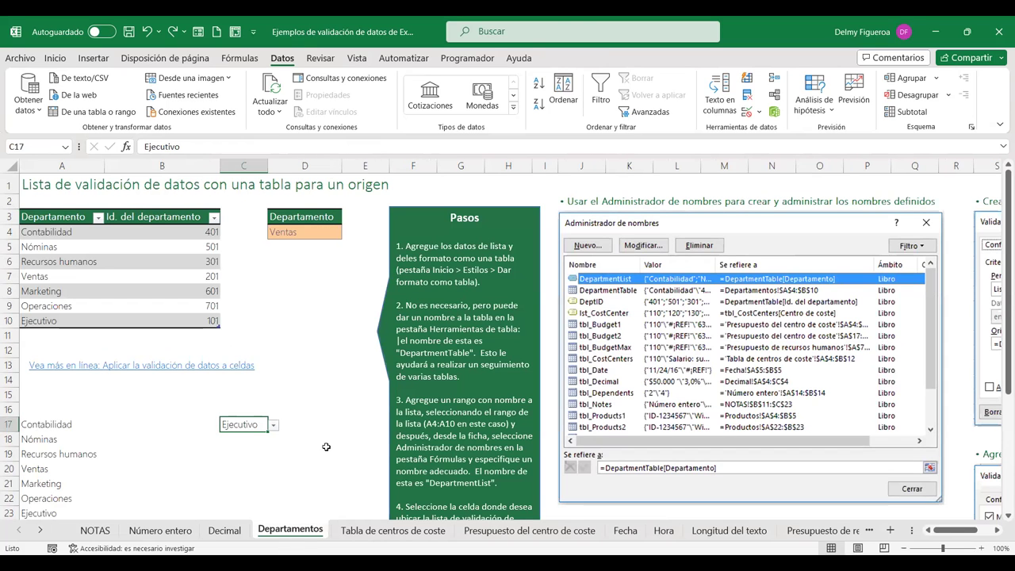
left_click(301, 235)
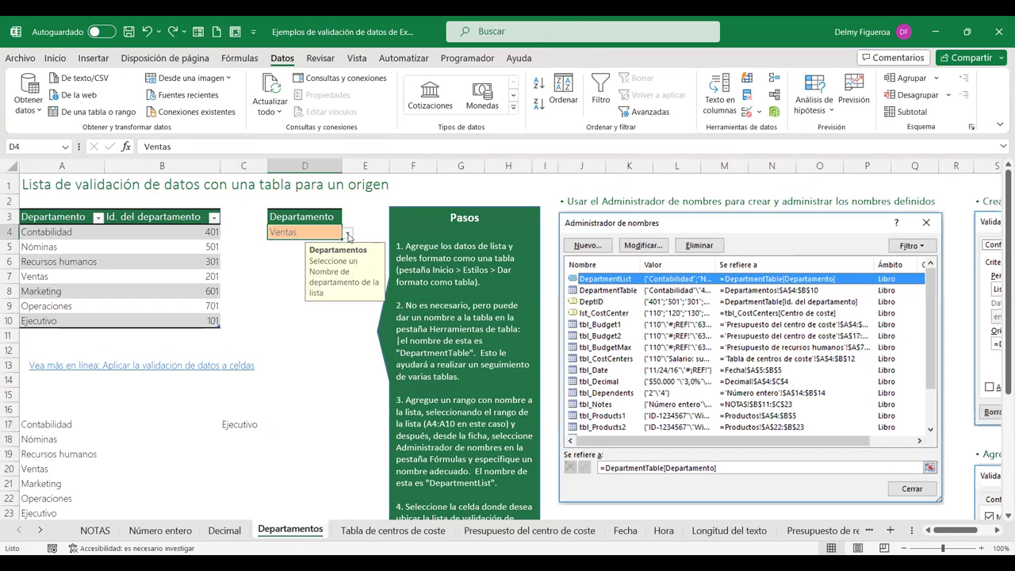
left_click(347, 232)
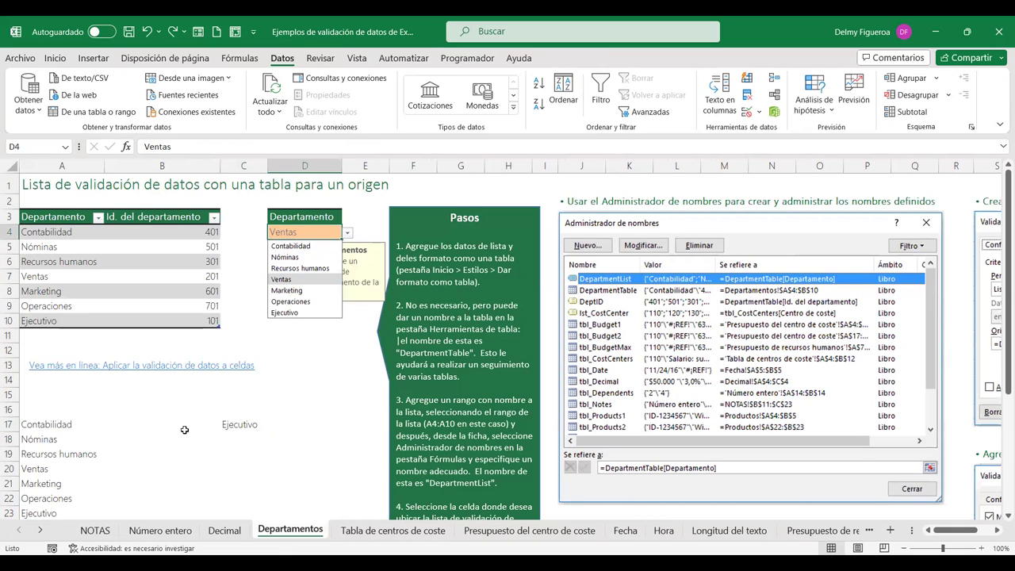
left_click(293, 420)
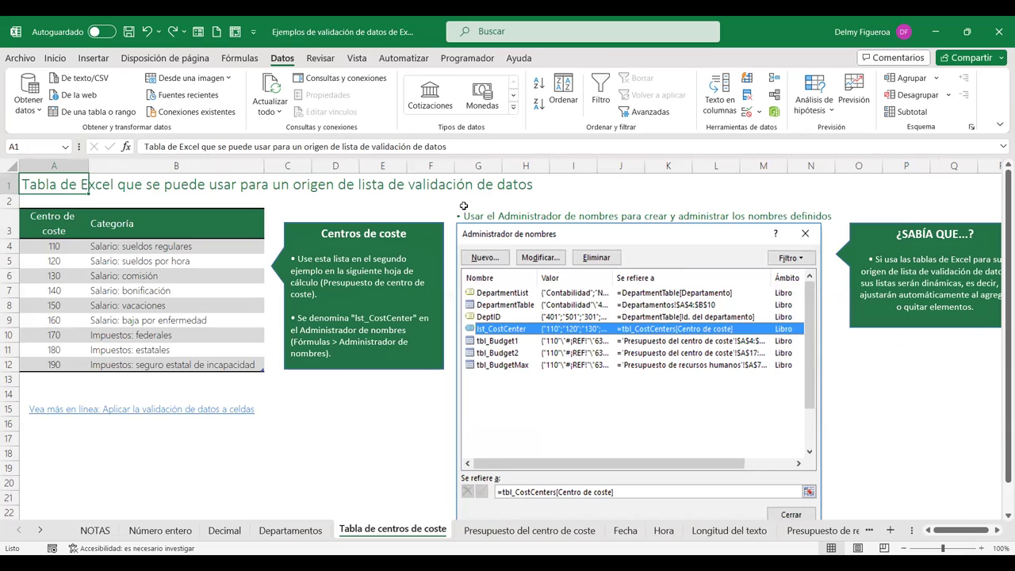
left_click(511, 534)
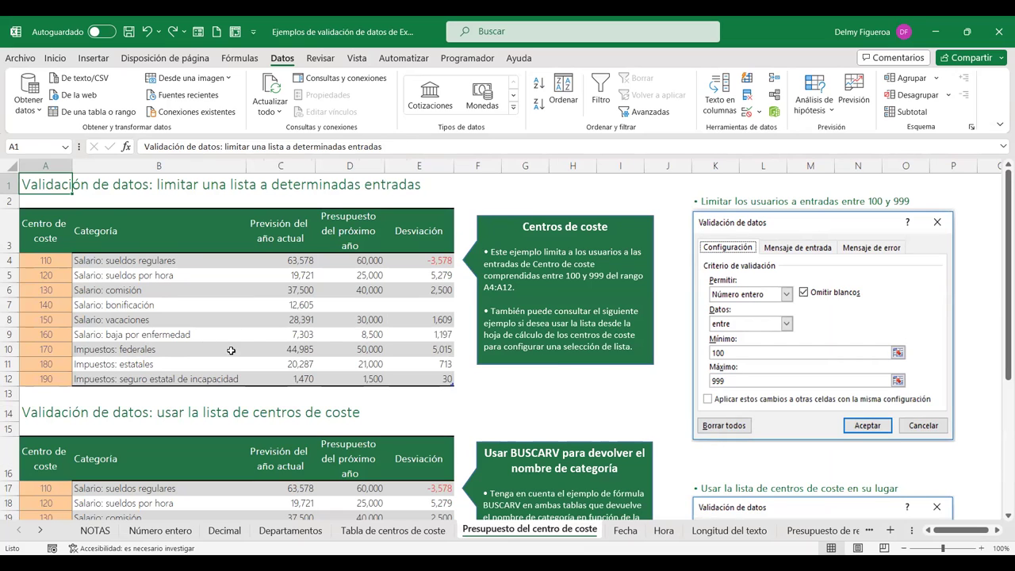
left_click(50, 258)
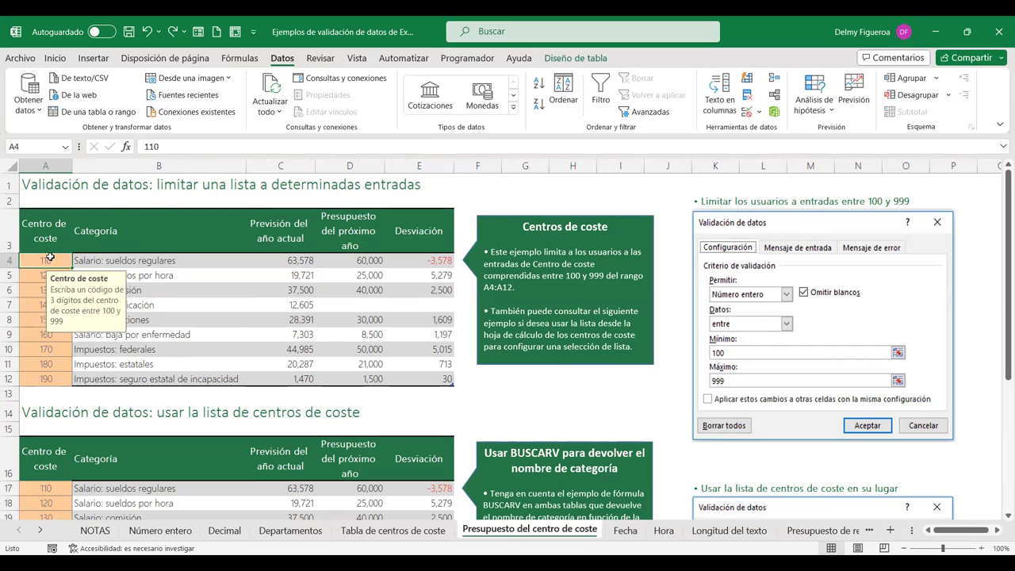
key("Right")
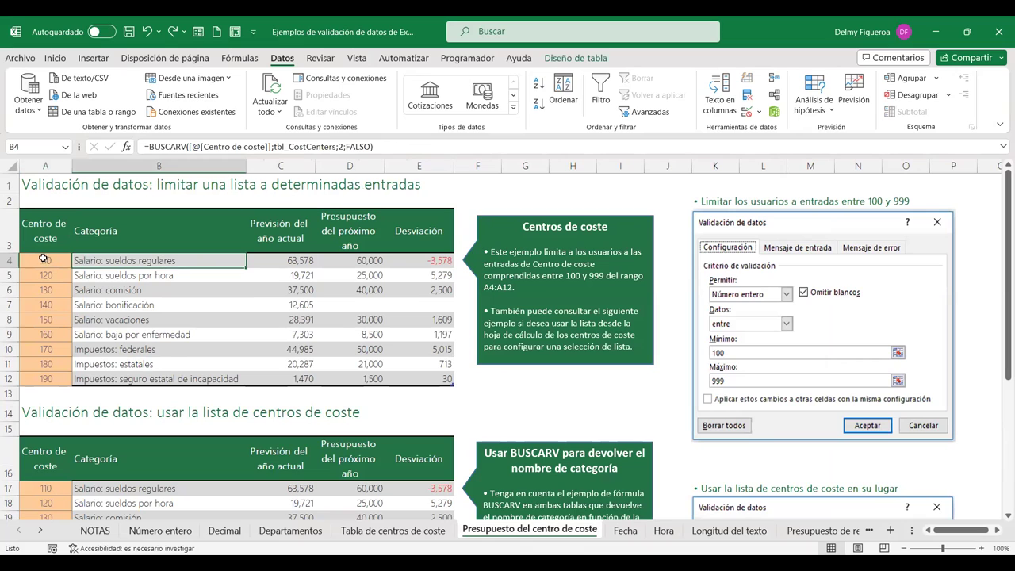
left_click(42, 259)
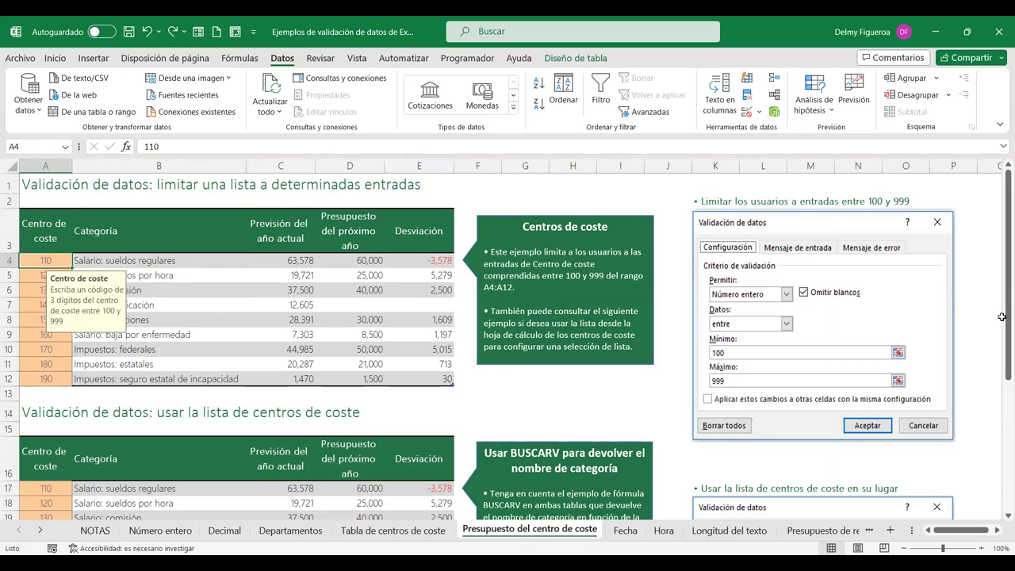
left_click(54, 482)
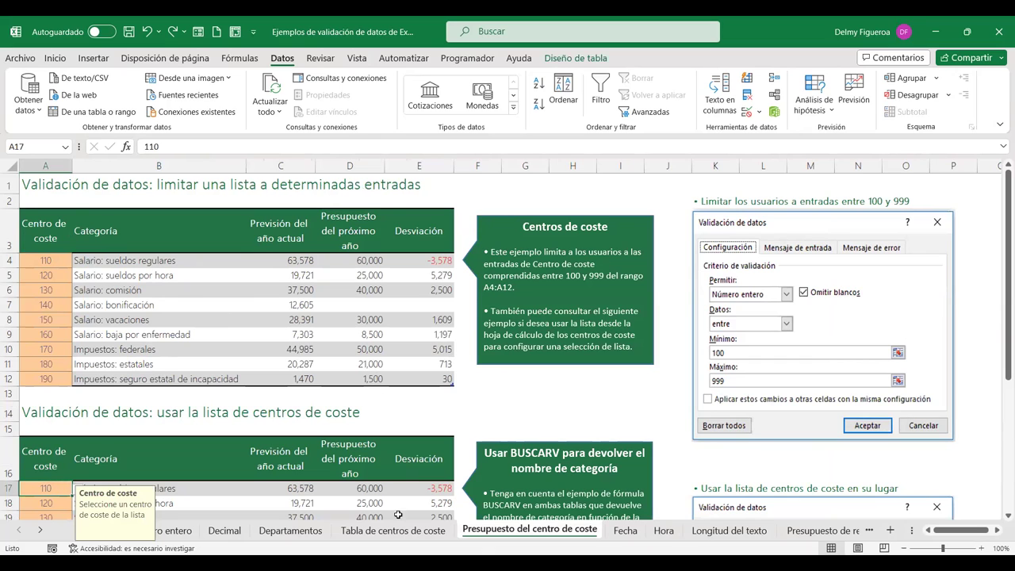
left_click(51, 262)
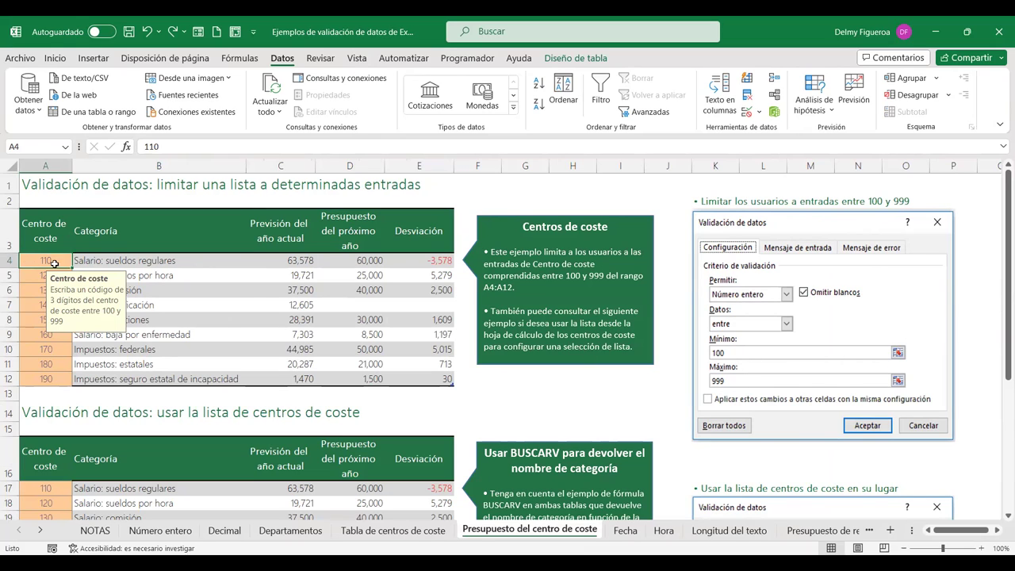
type("105")
key("Tab")
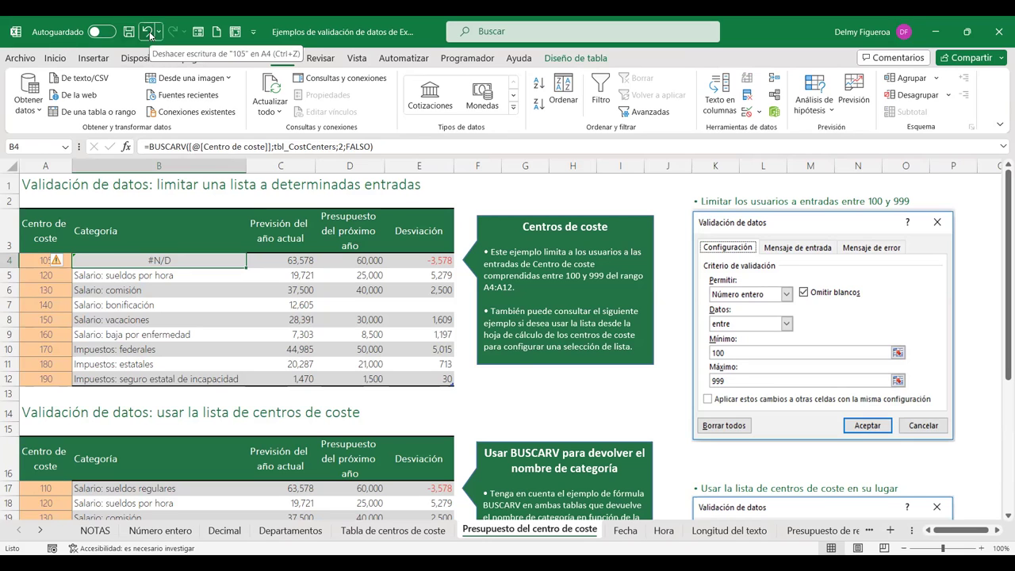
left_click(147, 32)
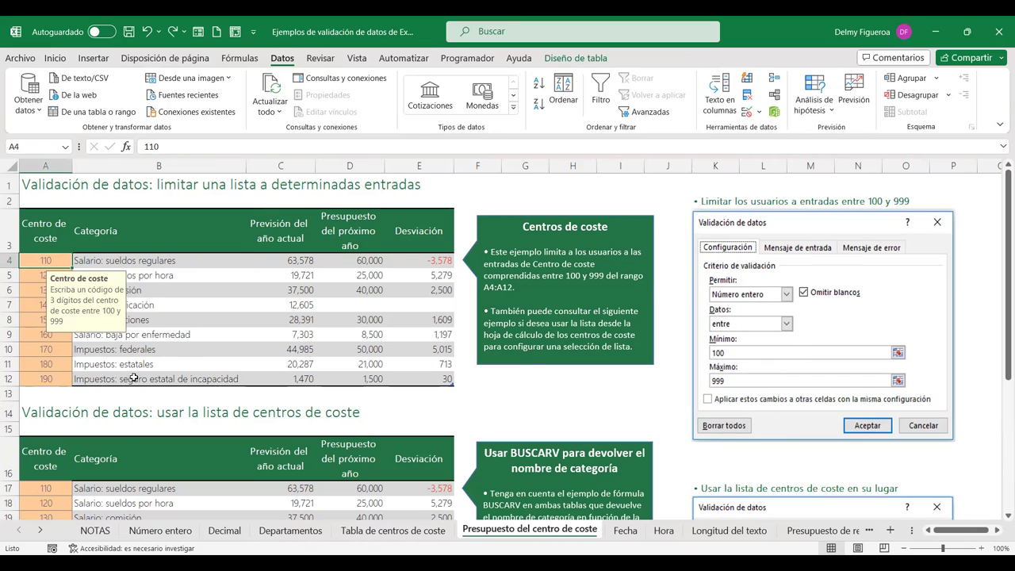
left_click(53, 366)
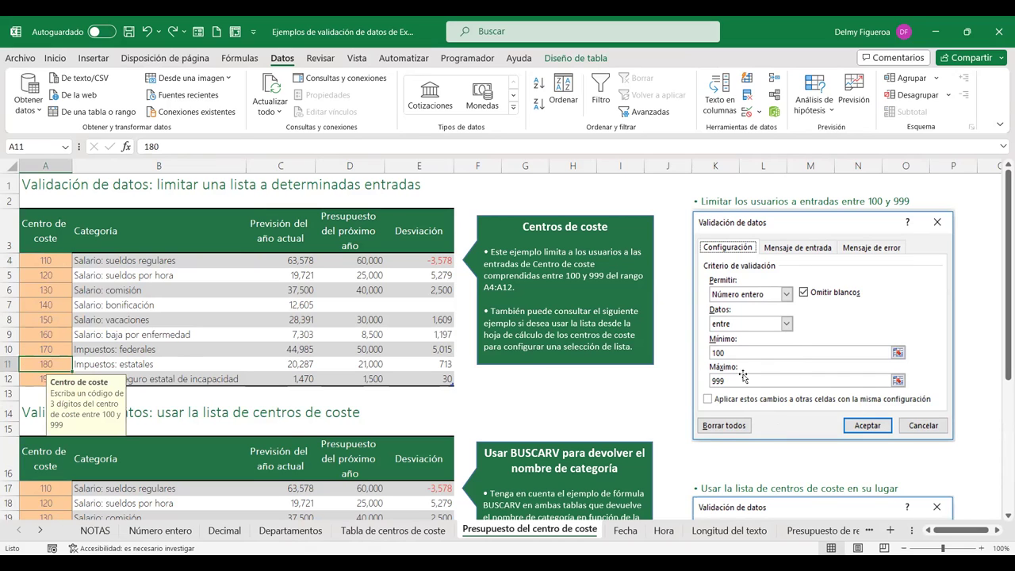
left_click(40, 259)
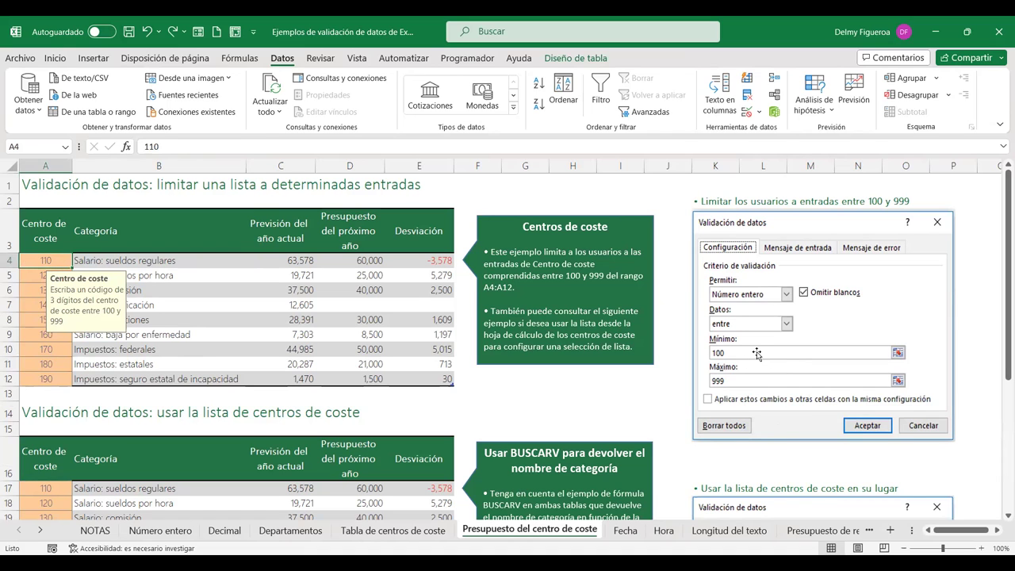
left_click(402, 535)
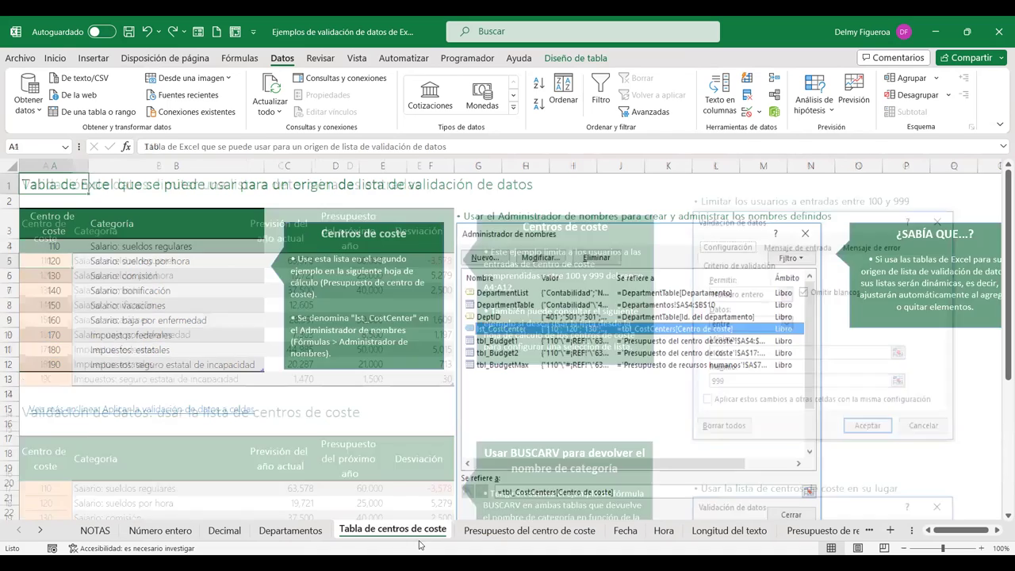
left_click(57, 245)
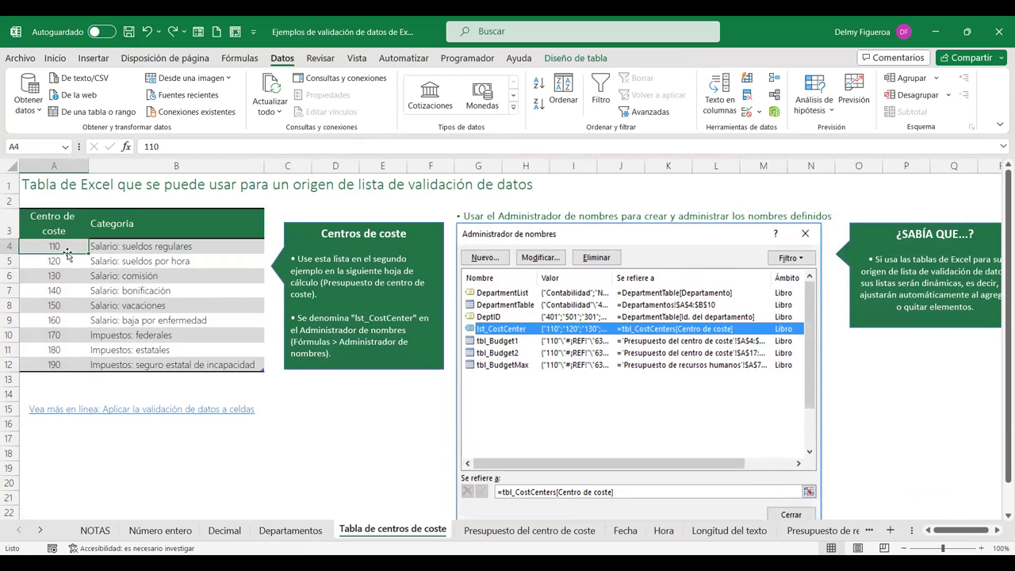
left_click(529, 529)
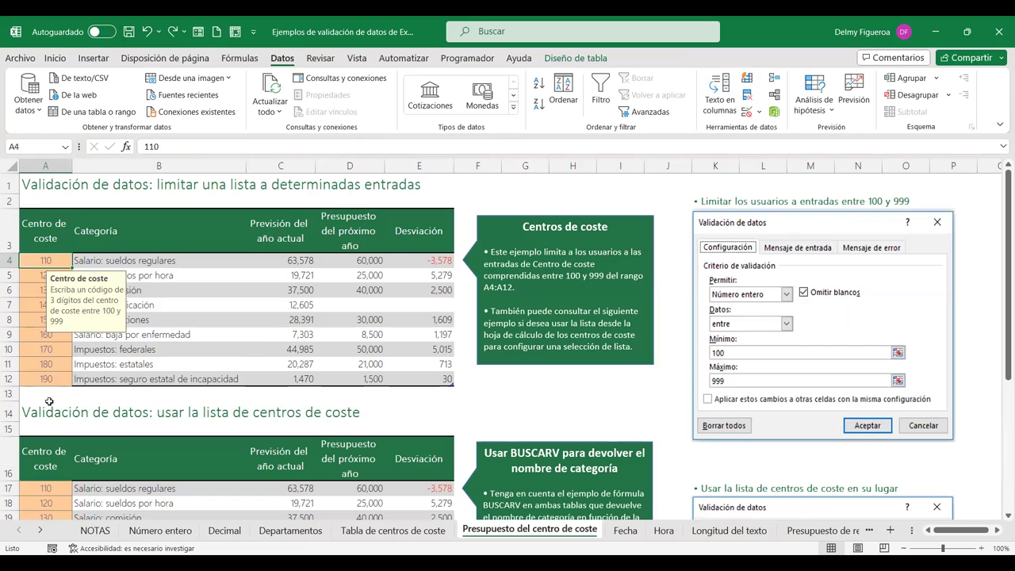
left_click(45, 364)
Open the A17 cost centre drop-down and close it without choosing a code.
scroll(51, 367, "down", 1)
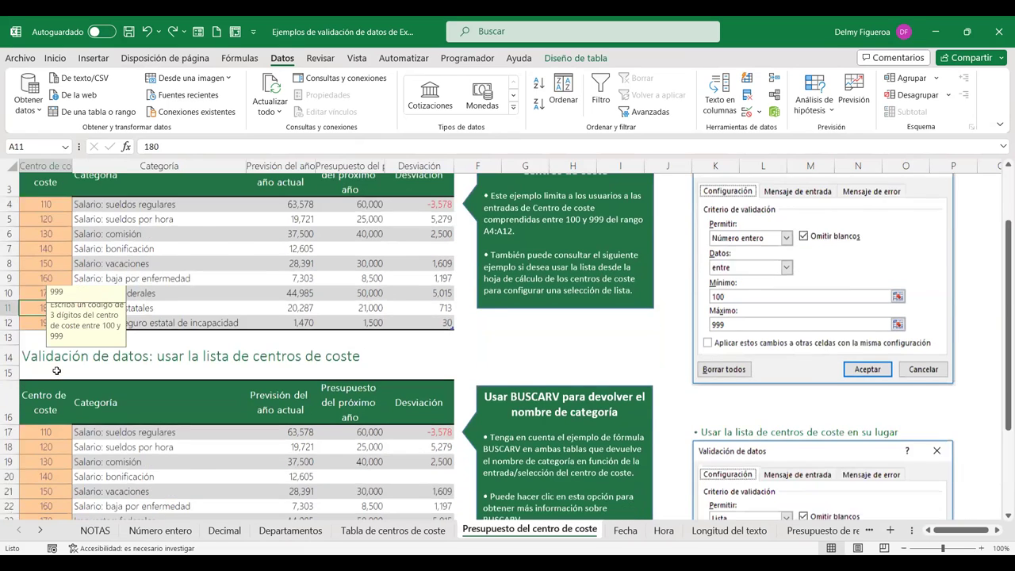
scroll(57, 370, "down", 3)
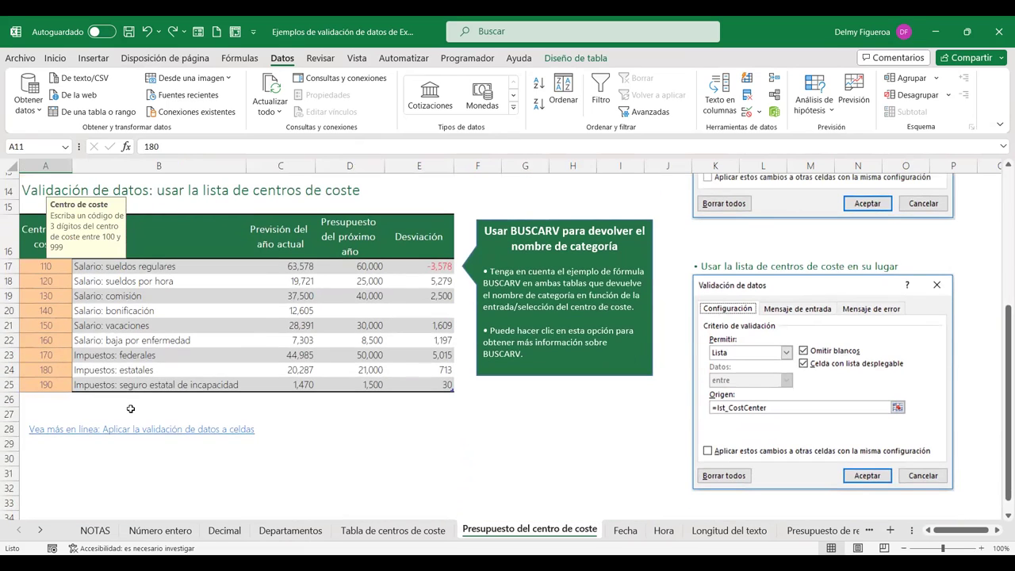
left_click(52, 265)
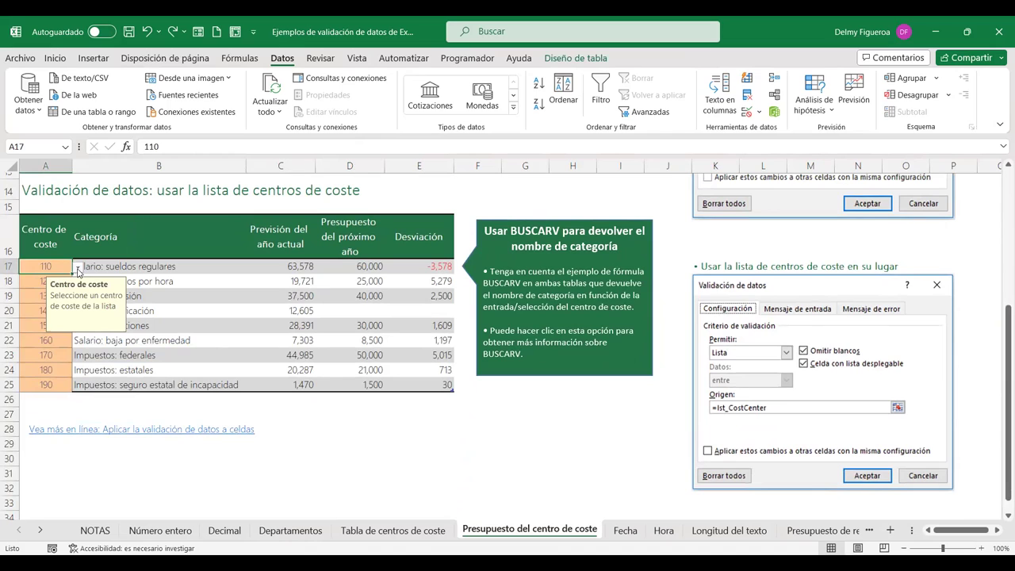
left_click(78, 270)
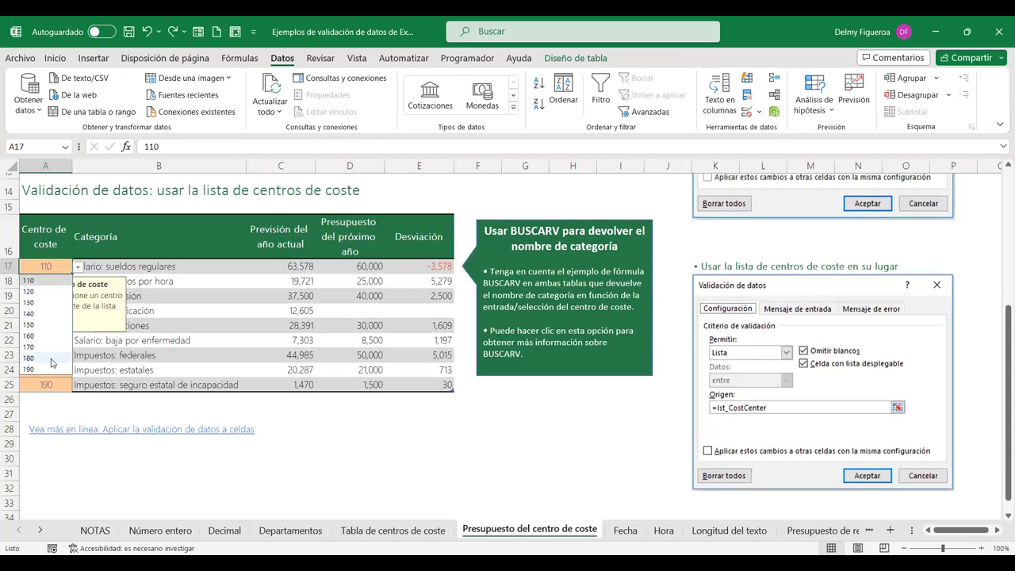
left_click(392, 449)
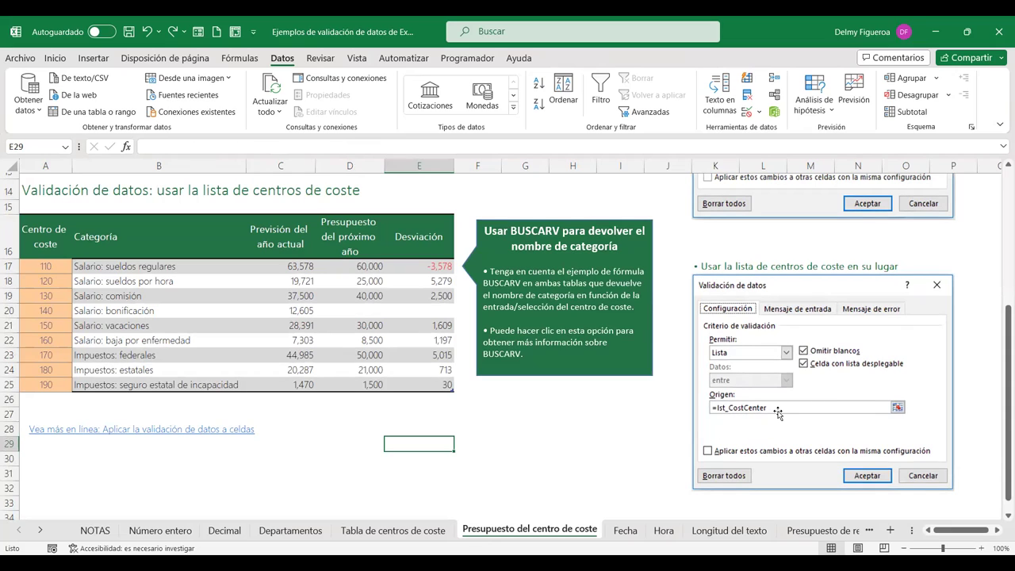
Check the lst_CostCenter named range, then return to the Presupuesto del centro de coste sheet.
left_click(66, 148)
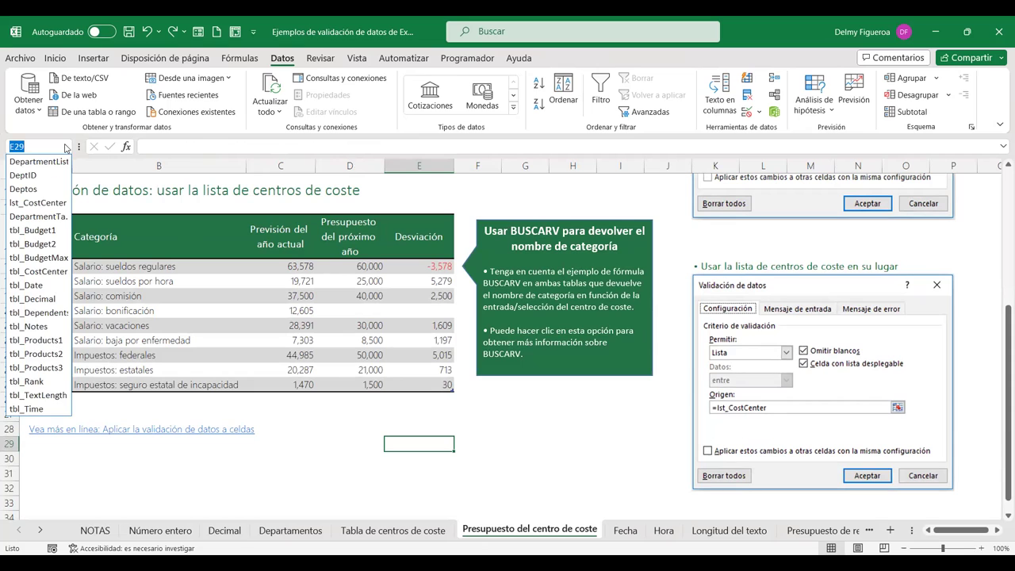
left_click(50, 204)
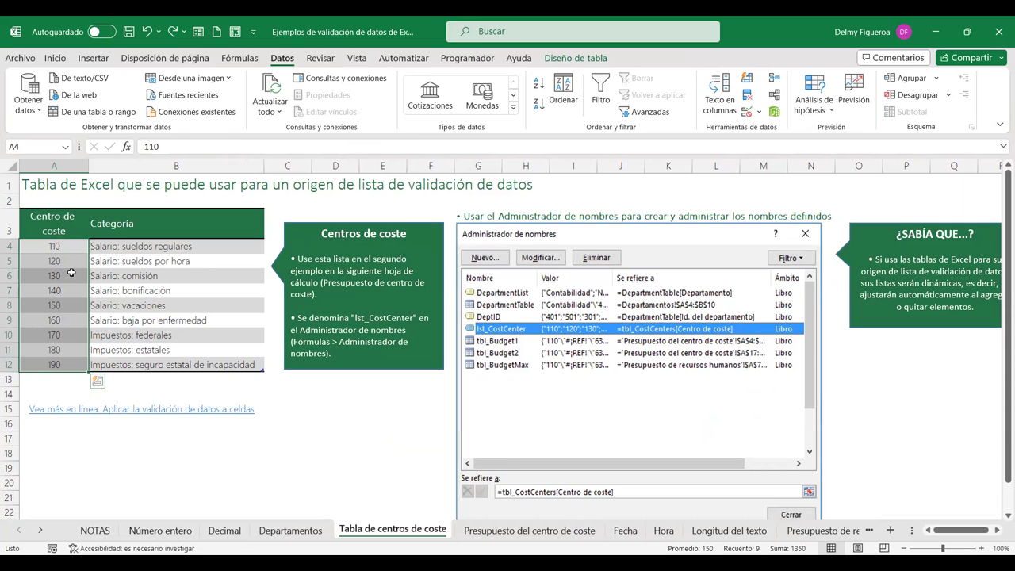
left_click(578, 537)
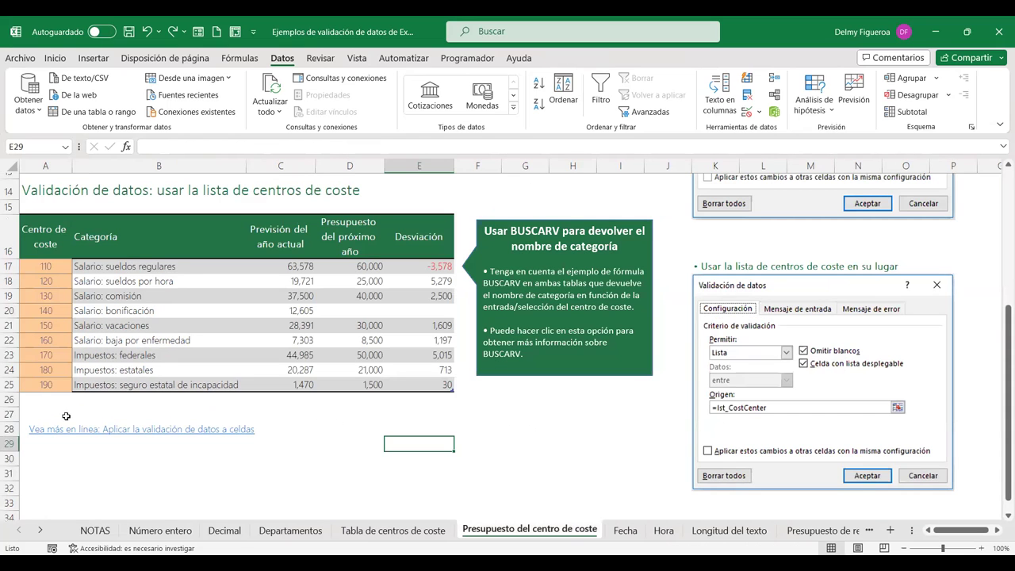
View the A18 cost centre choices, then switch to the Fecha sheet.
left_click(42, 283)
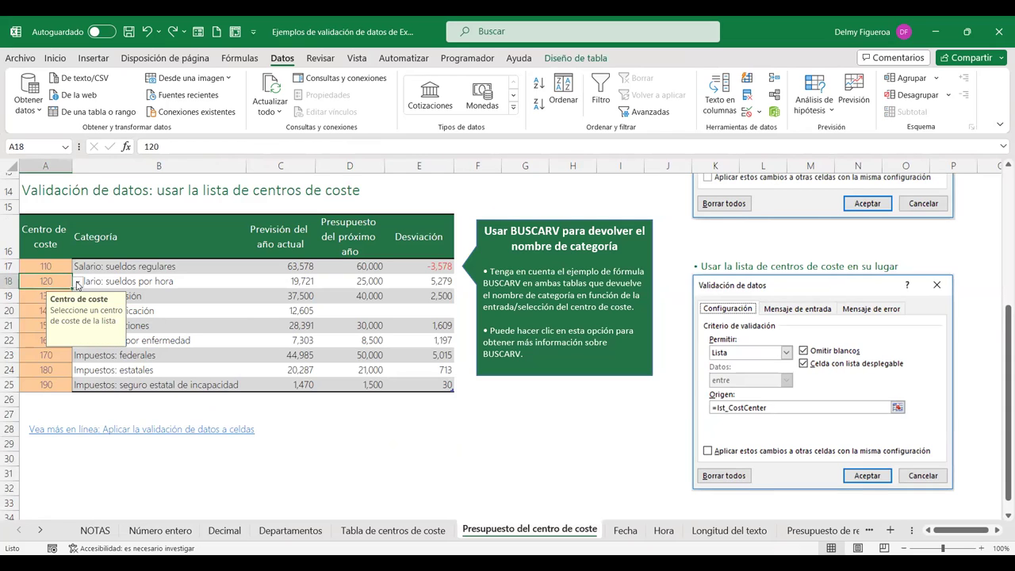
left_click(77, 282)
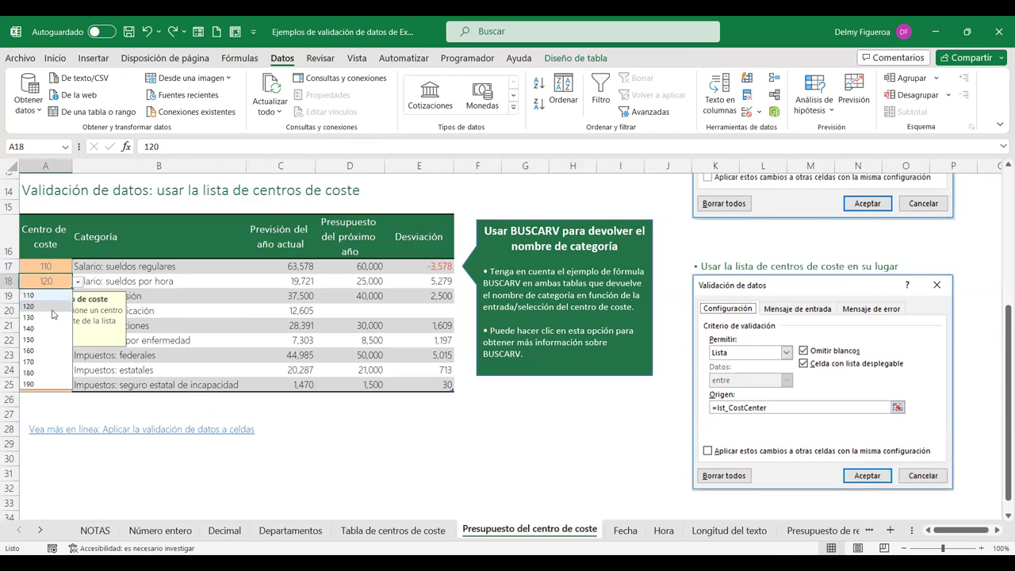
left_click(41, 376)
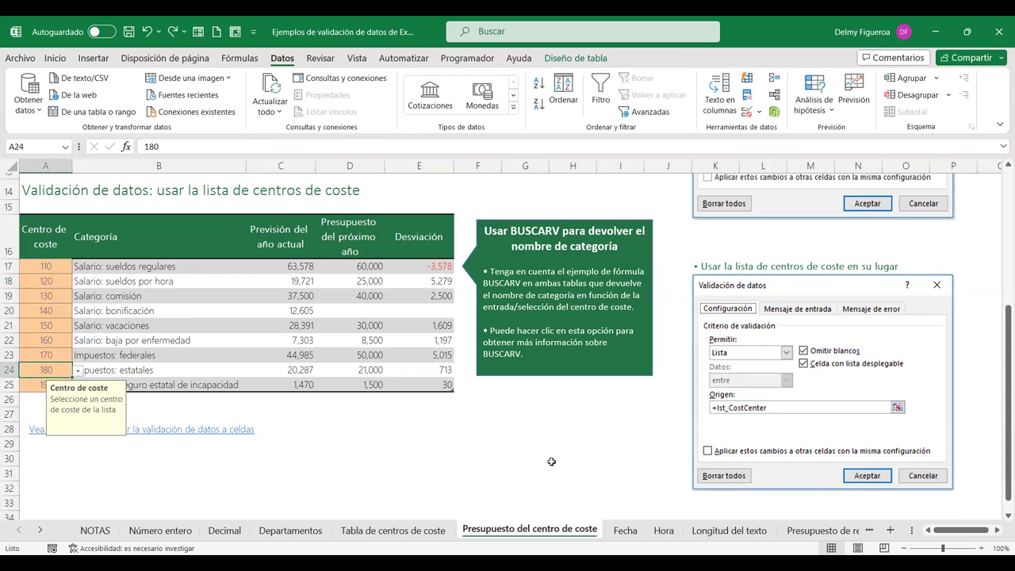
scroll(547, 459, "up", 5)
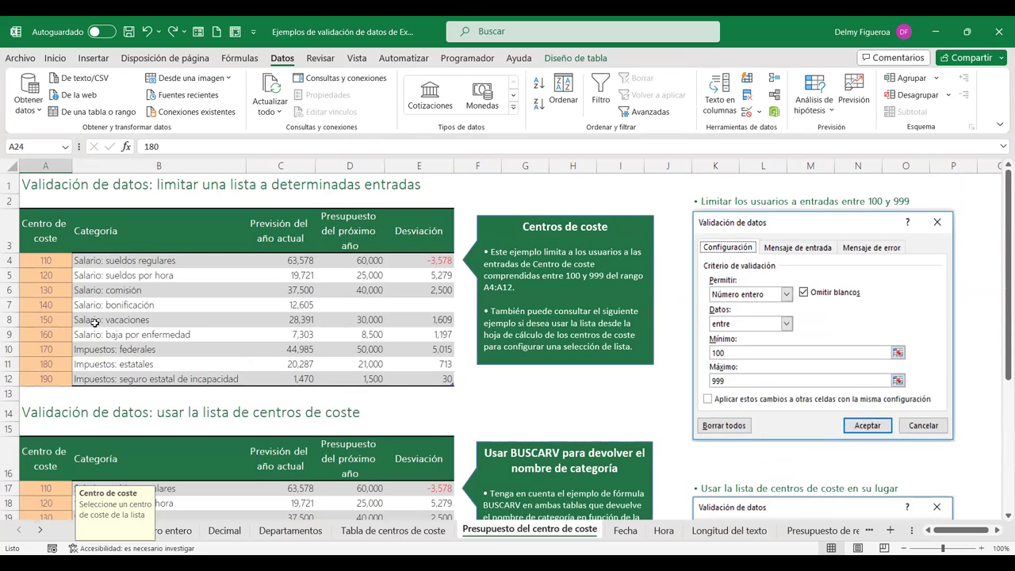
left_click(625, 529)
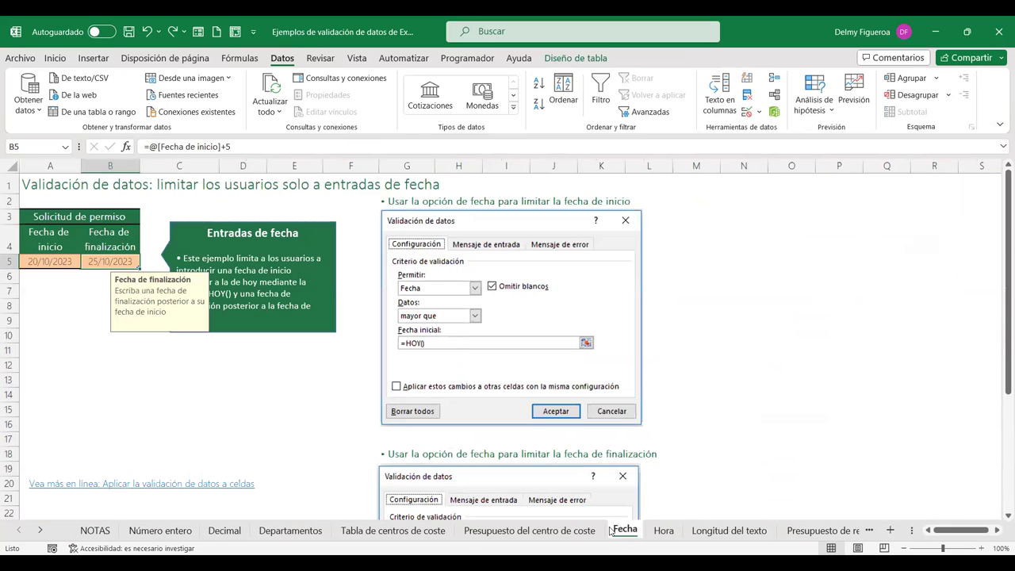
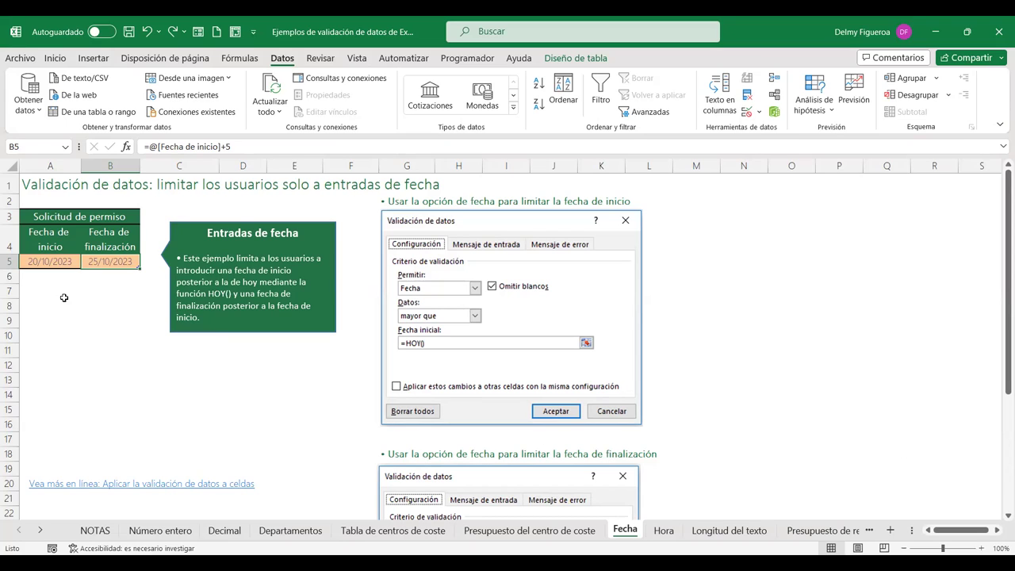
Enter =+HOY() in cell A11 so it shows today's date, 19/10/2023.
left_click(64, 295)
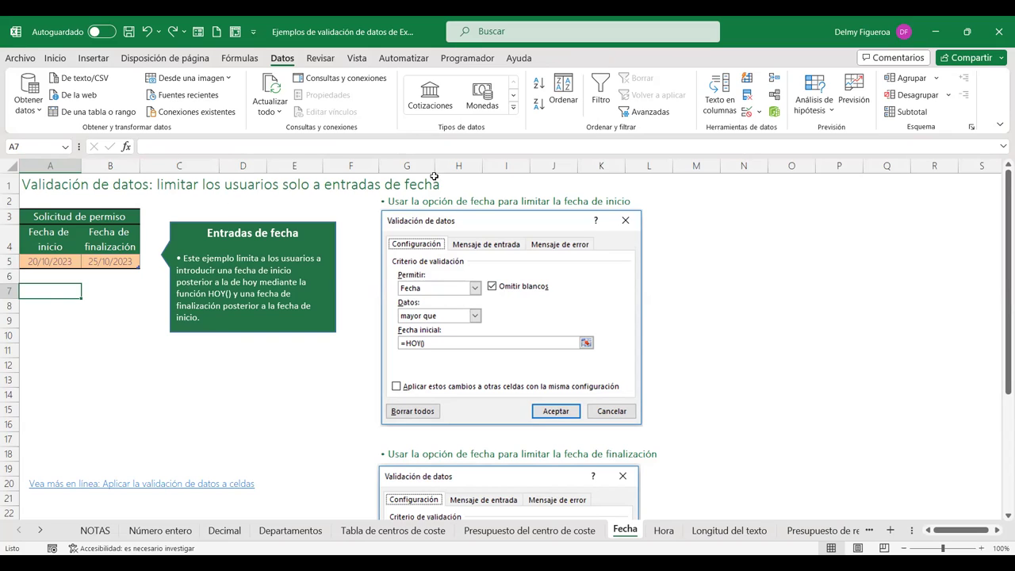
left_click(46, 262)
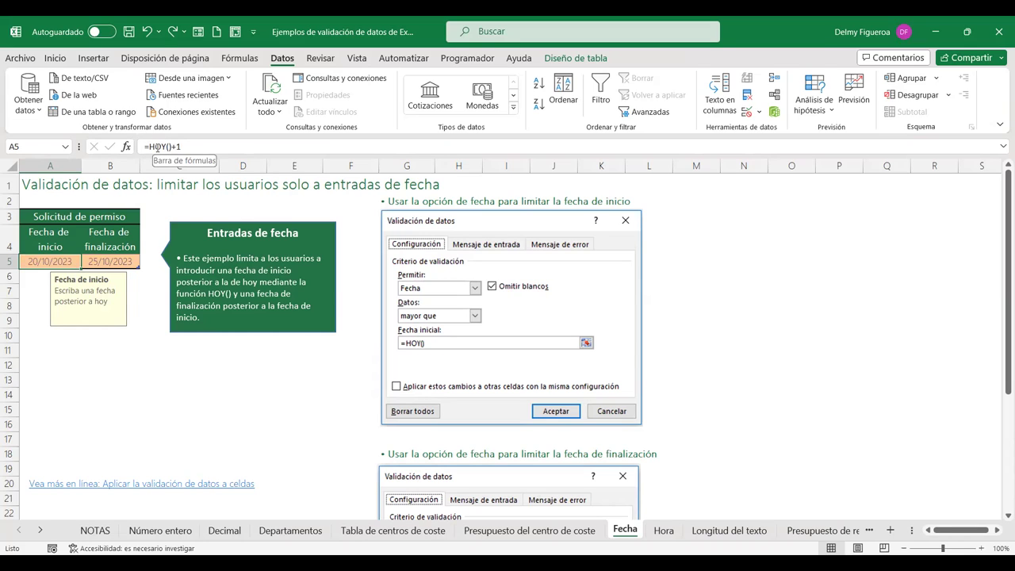
left_click(60, 354)
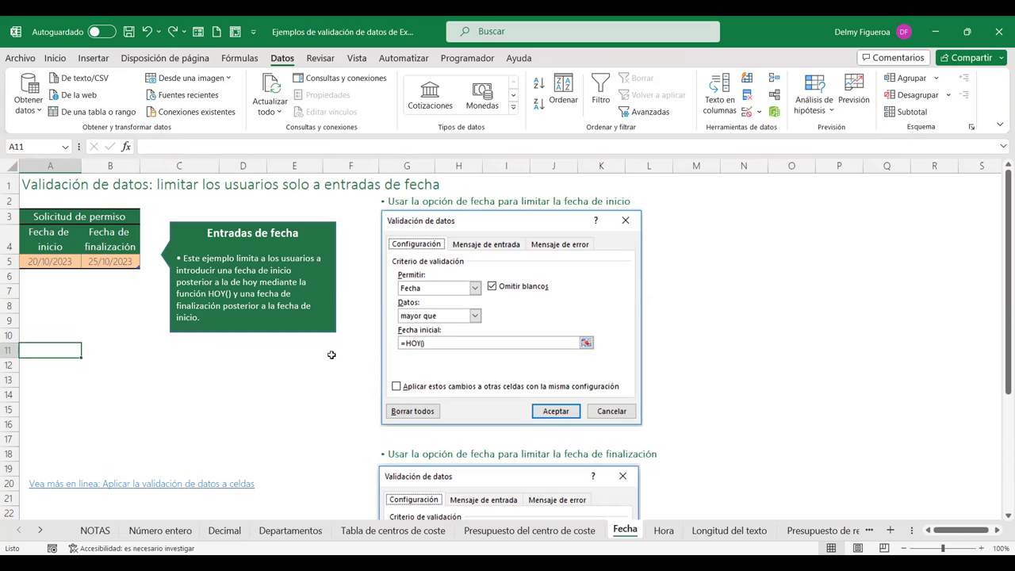
type("+h")
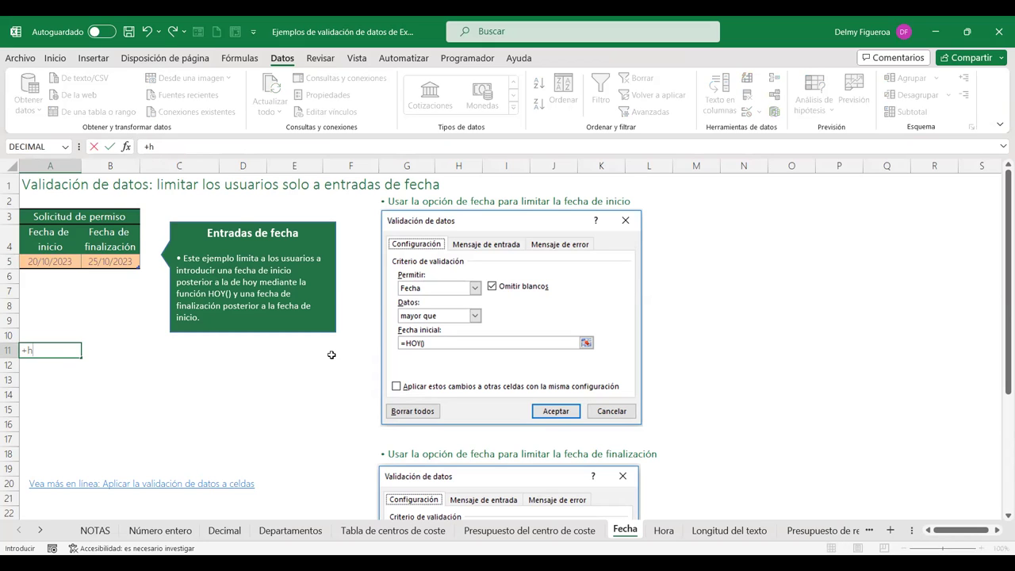
type("oy")
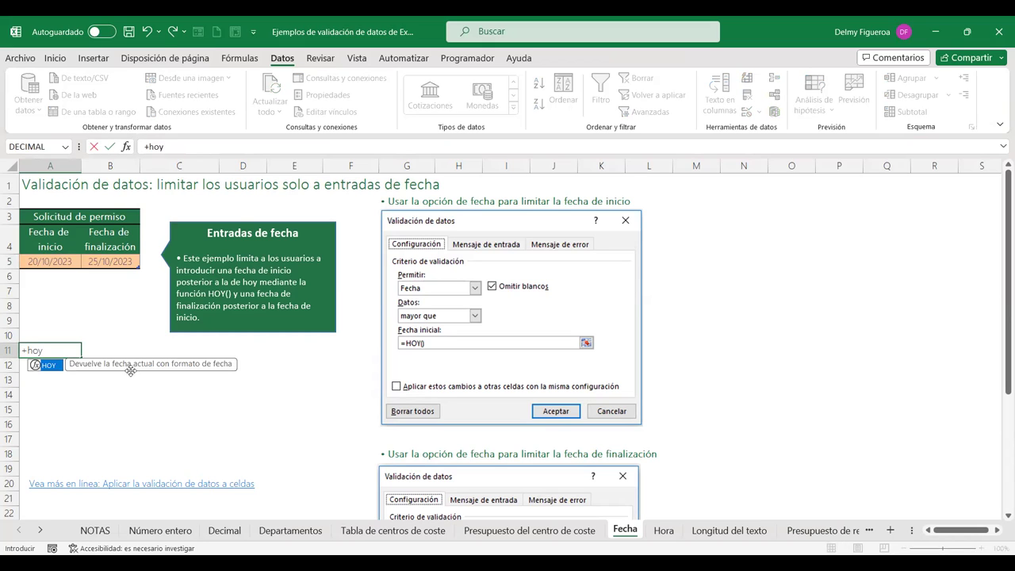
double_click(51, 366)
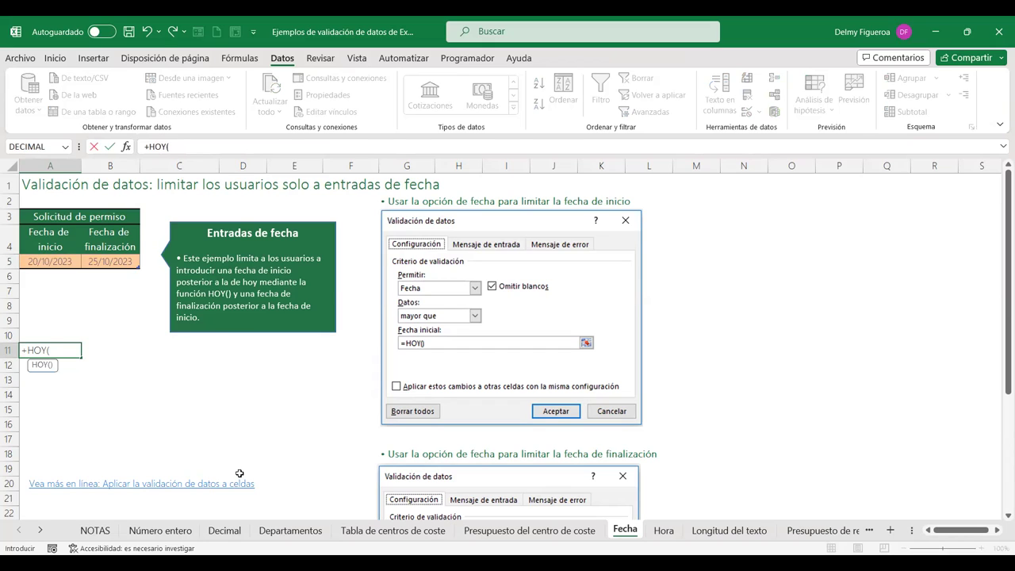
key("Return")
left_click(48, 348)
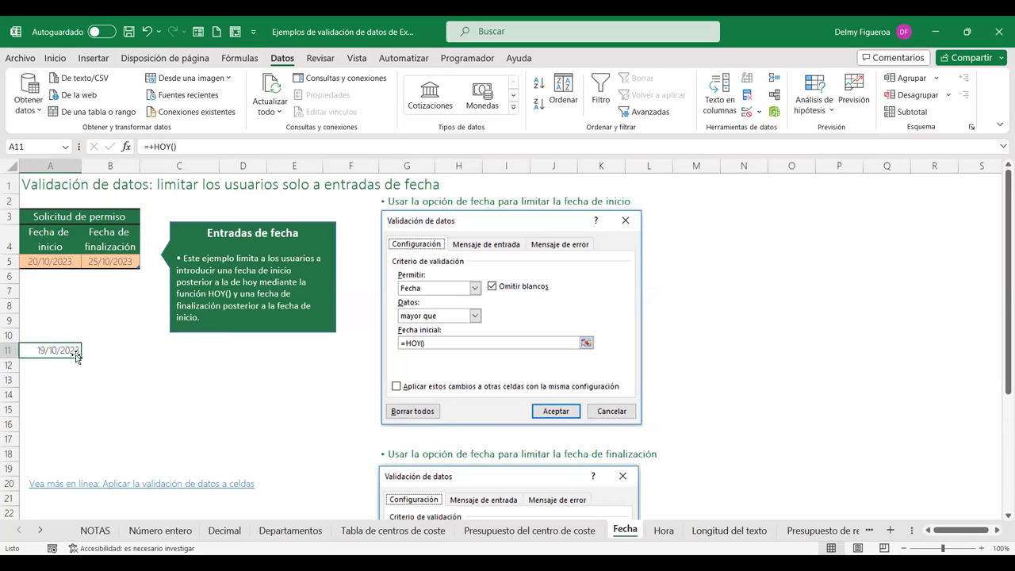
Review the A5 and B5 date formulas, then open B5's validation rule (date greater than =A5).
left_click(51, 261)
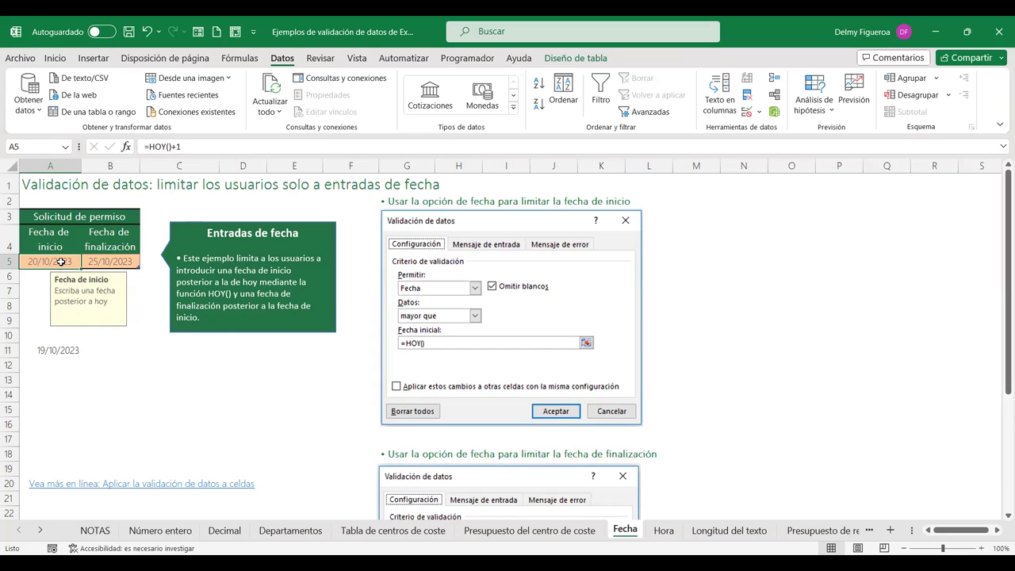
left_click(111, 262)
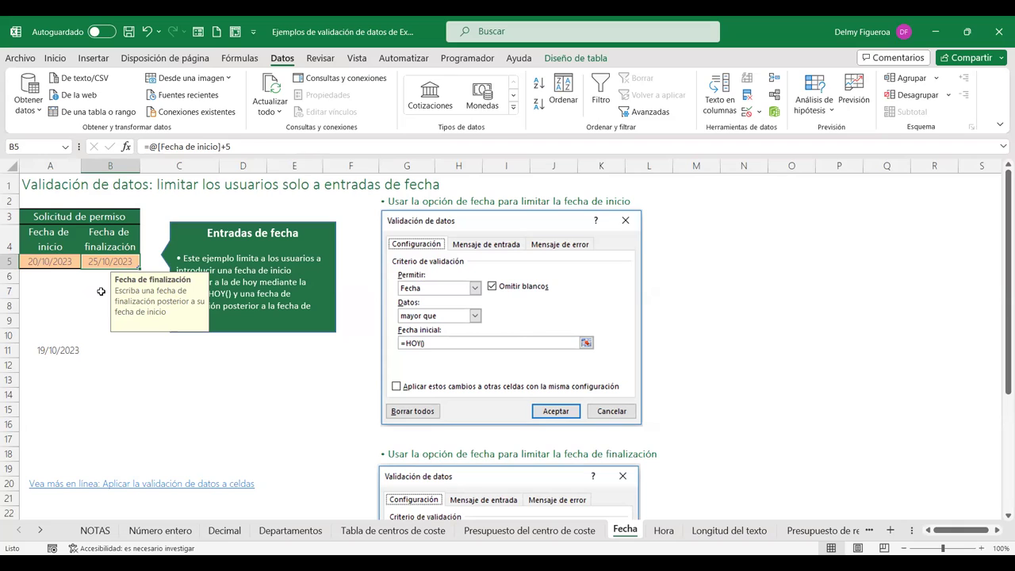
left_click(736, 312)
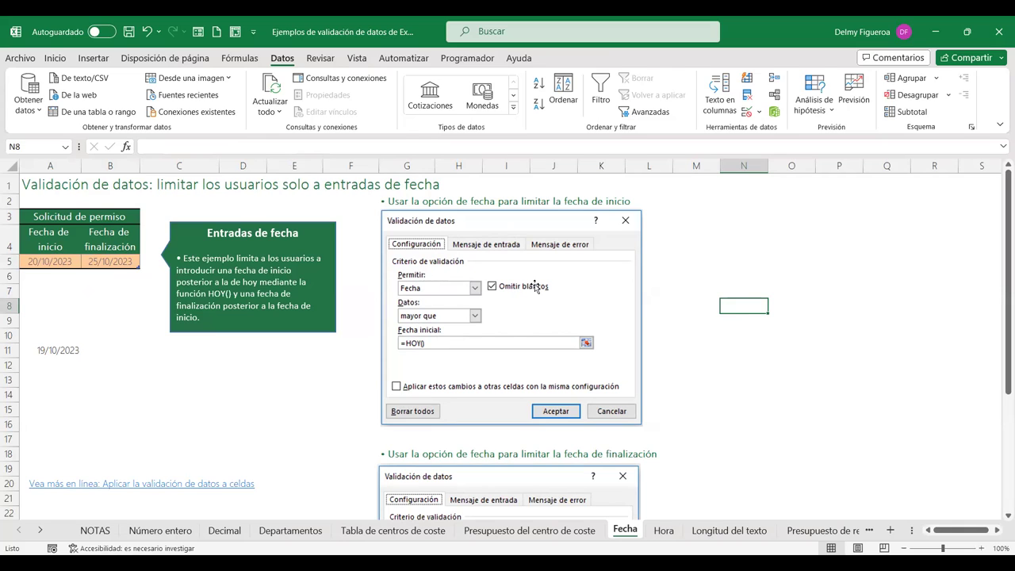
left_click(108, 261)
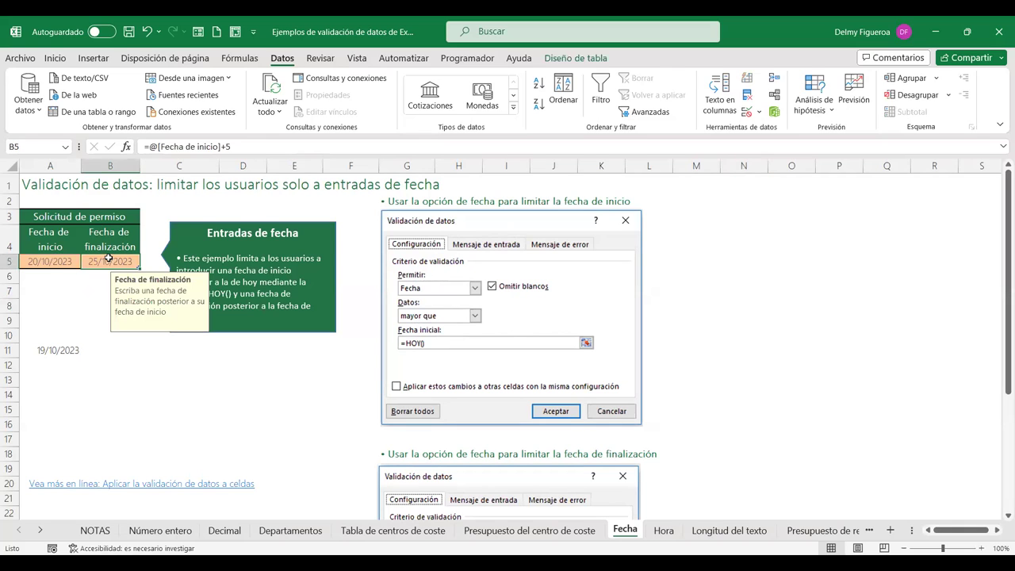
left_click(746, 113)
Compare the A5 and B5 validation rules, closing each dialog without changes.
key("Escape")
left_click(51, 263)
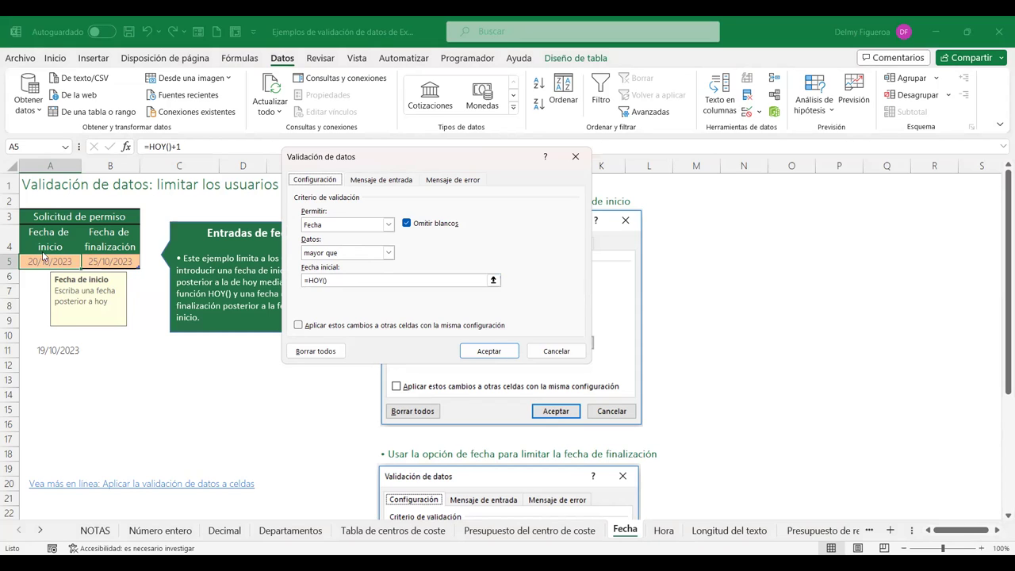
left_click(557, 356)
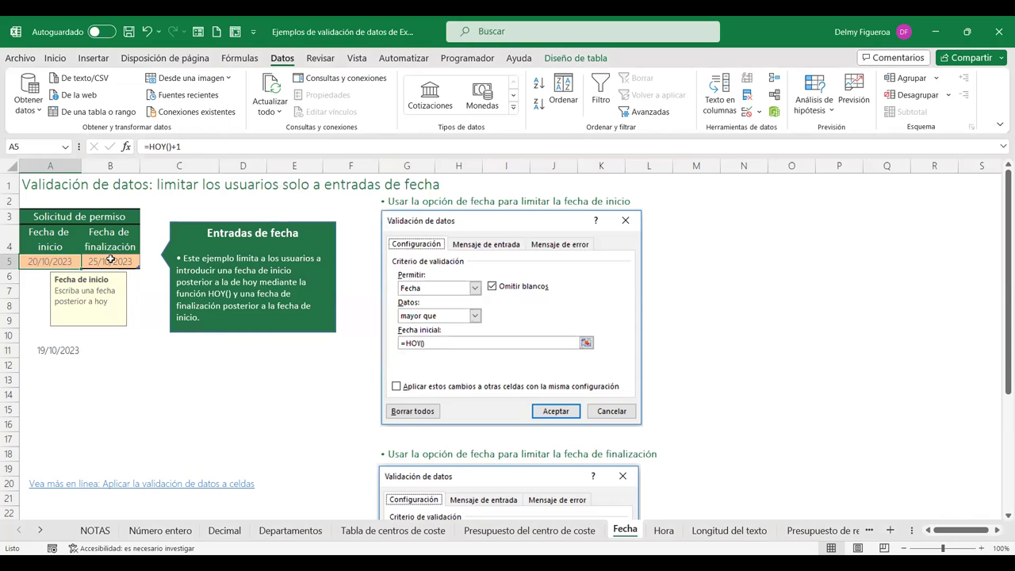
left_click(110, 259)
scroll(396, 262, "down", 1)
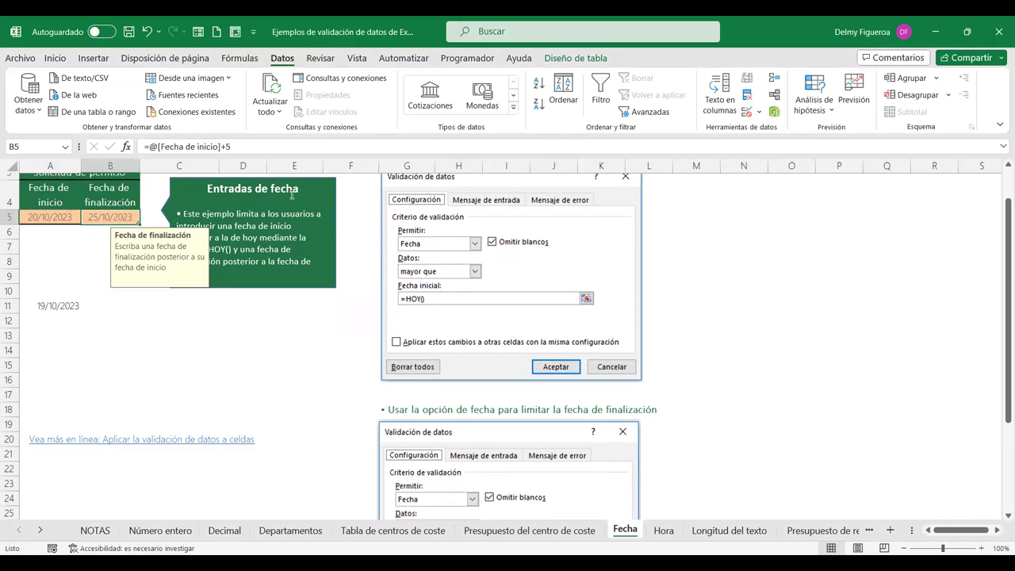
scroll(634, 198, "up", 1)
left_click(746, 113)
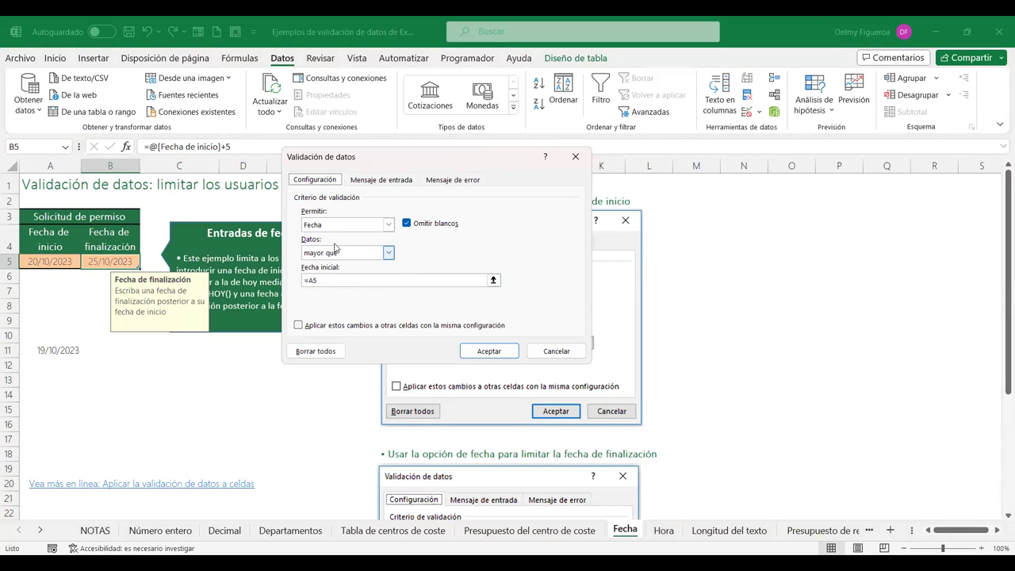
left_click(568, 350)
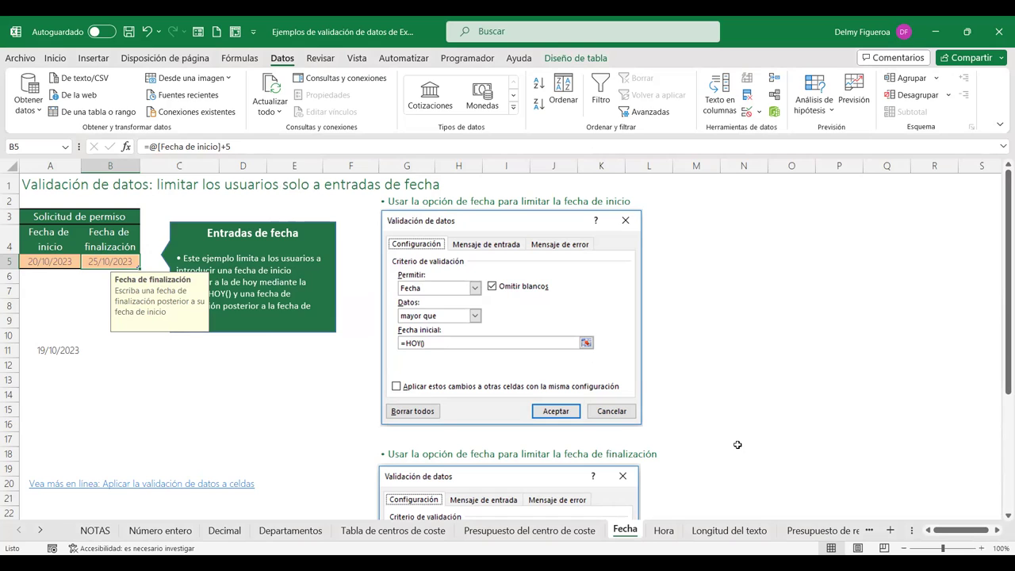
Try 20/10/2023 as B5's end date, cancel the rejection, and enter 21/10/2023 instead.
type("20/10/2023")
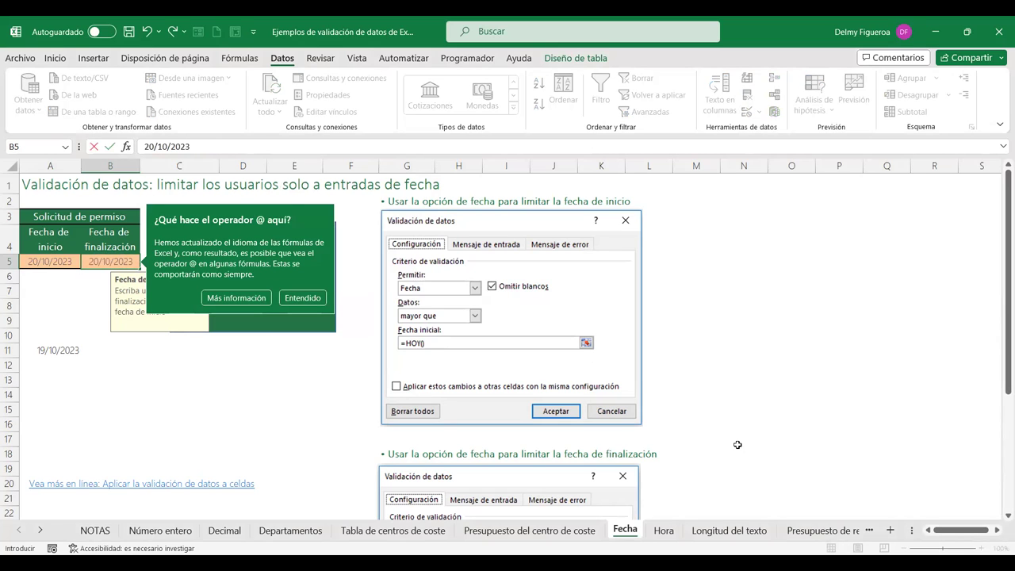
key("Return")
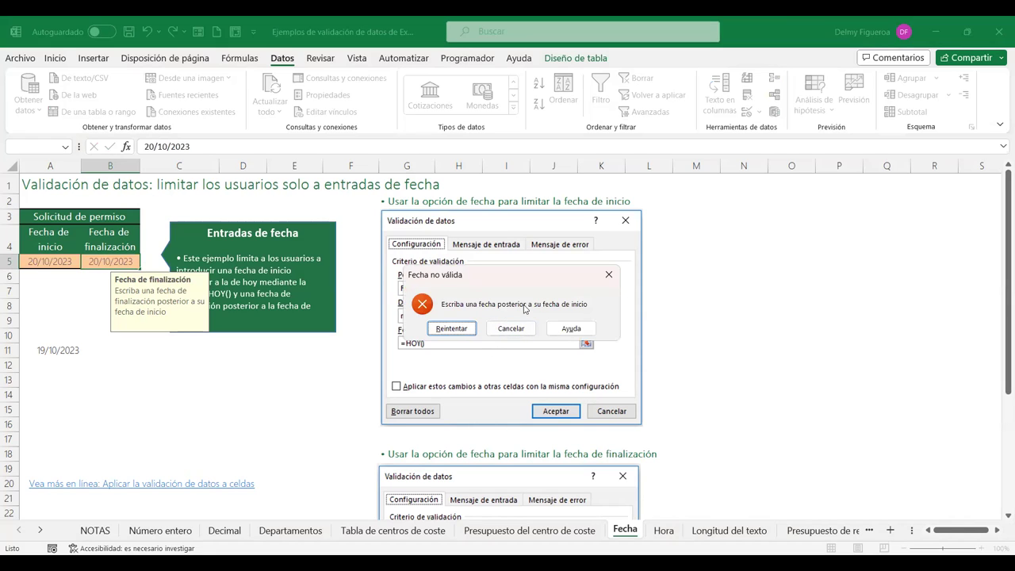
left_click(511, 328)
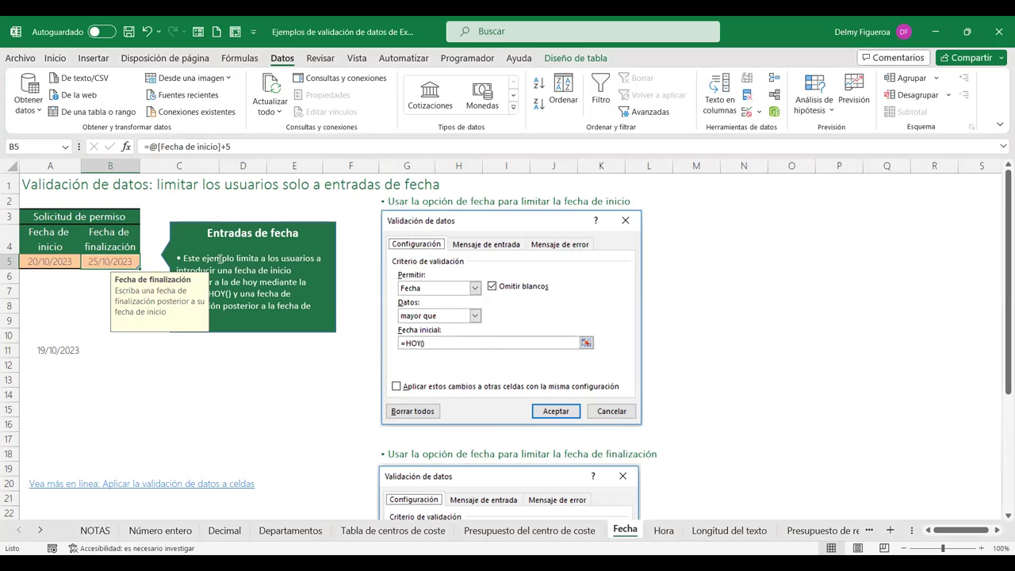
type("21/10/2023")
key("Return")
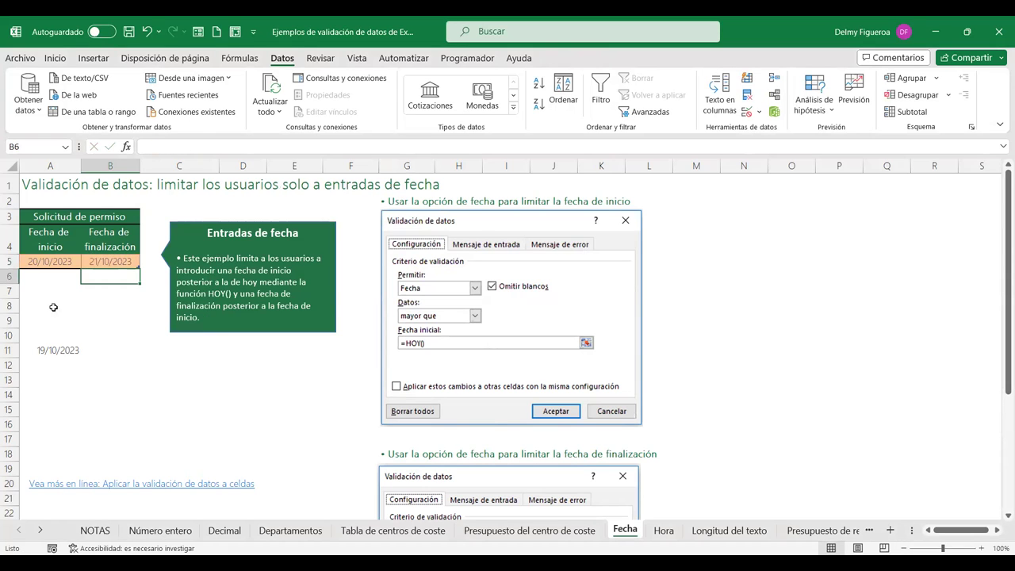
Check the new end date in B5 and the start date in A5.
left_click(113, 260)
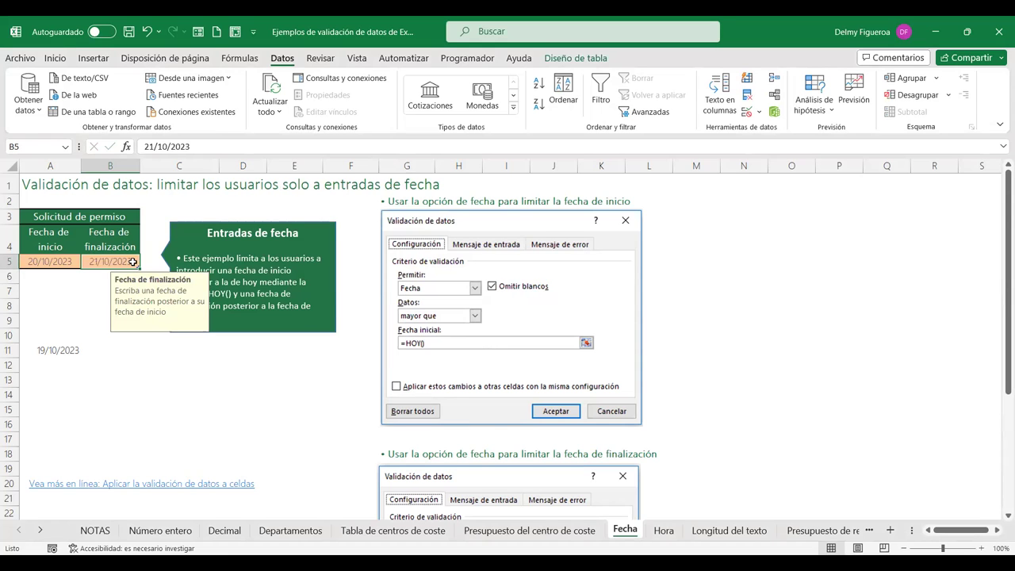
scroll(681, 360, "down", 1)
scroll(682, 360, "down", 2)
scroll(607, 367, "down", 3)
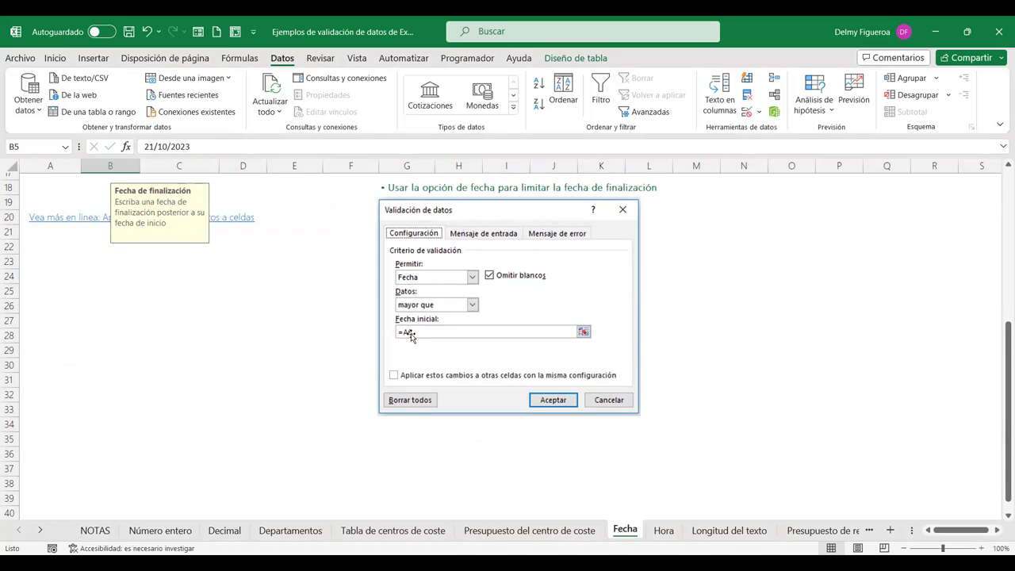
scroll(410, 336, "up", 1)
scroll(410, 336, "up", 5)
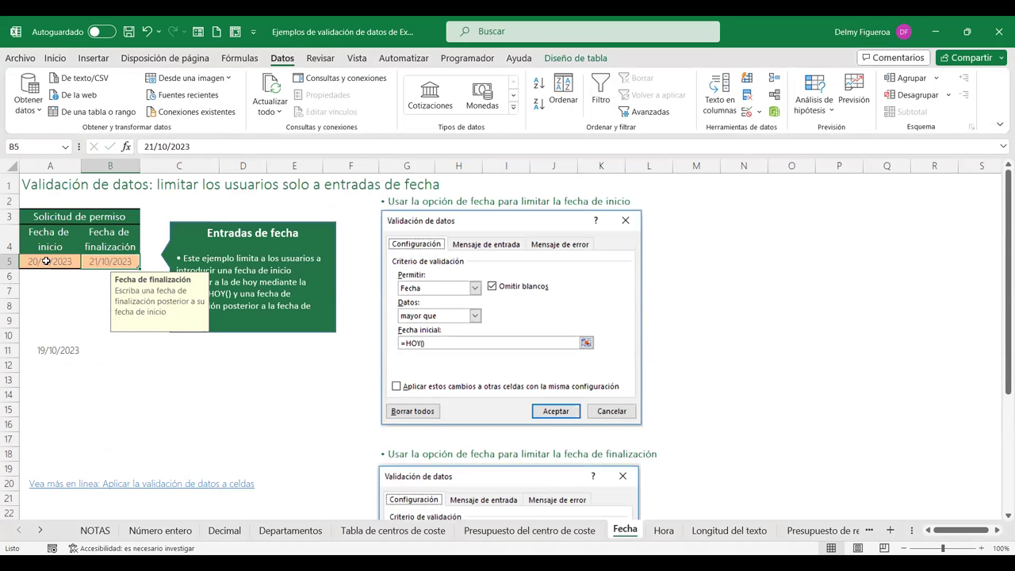
left_click(48, 261)
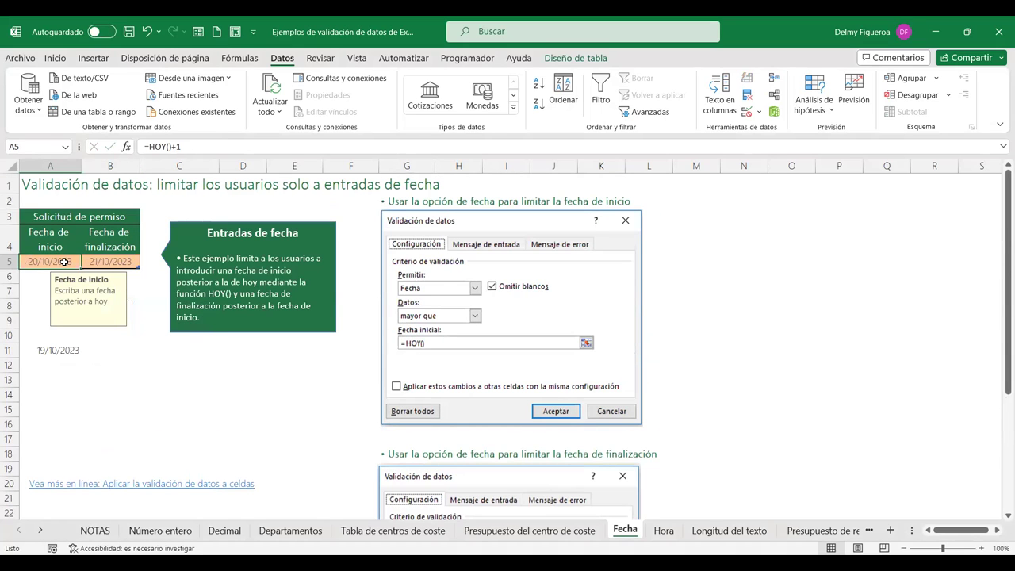
left_click(148, 287)
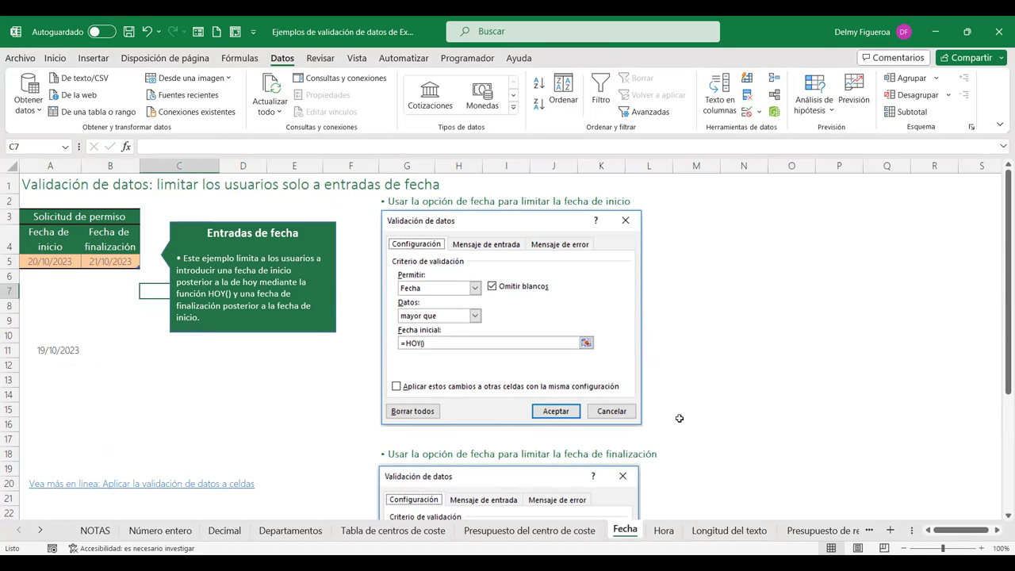
On the Hora sheet, review start time A4, end time B4 and meeting time C4.
left_click(663, 530)
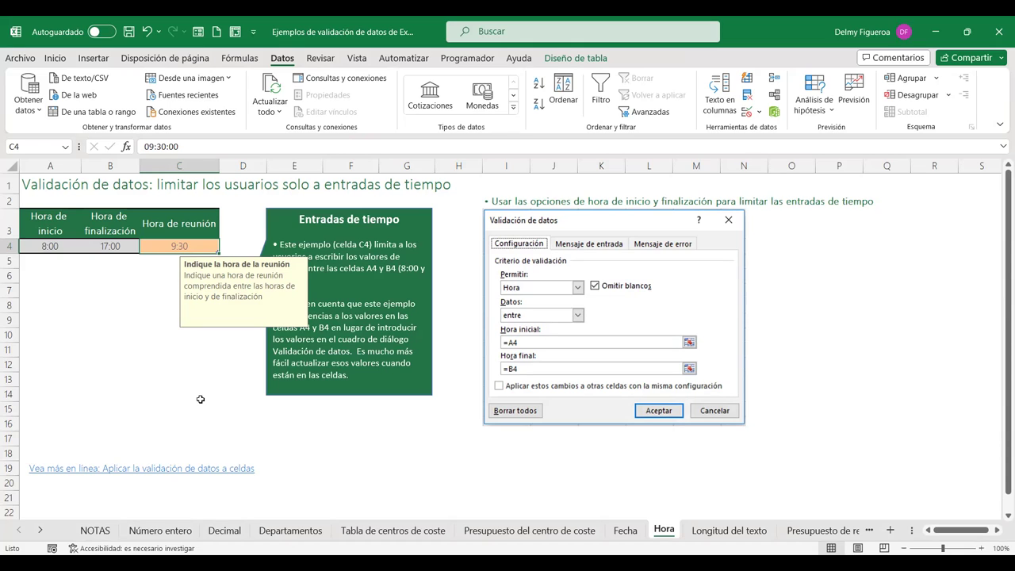
left_click(403, 453)
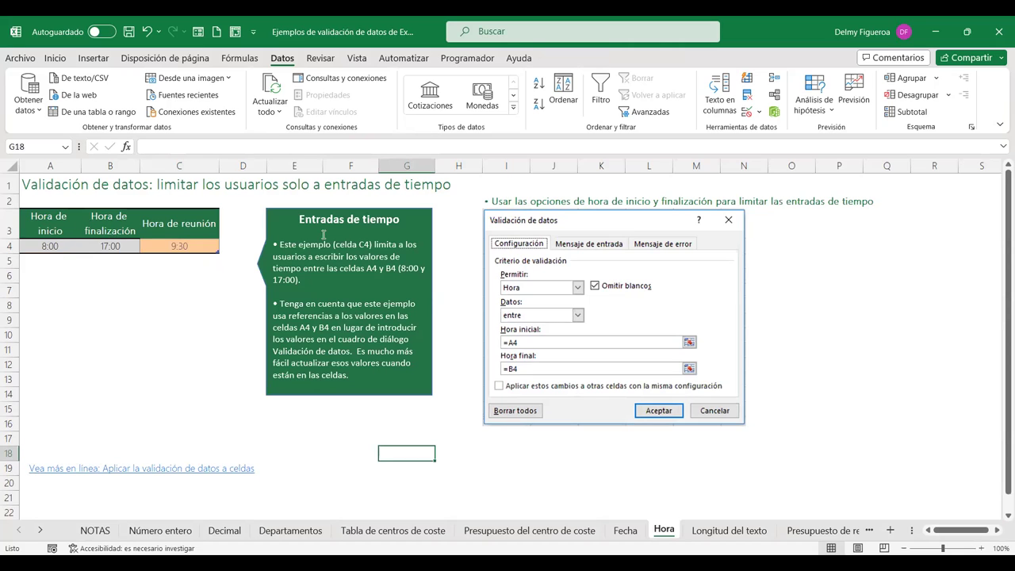
left_click(173, 242)
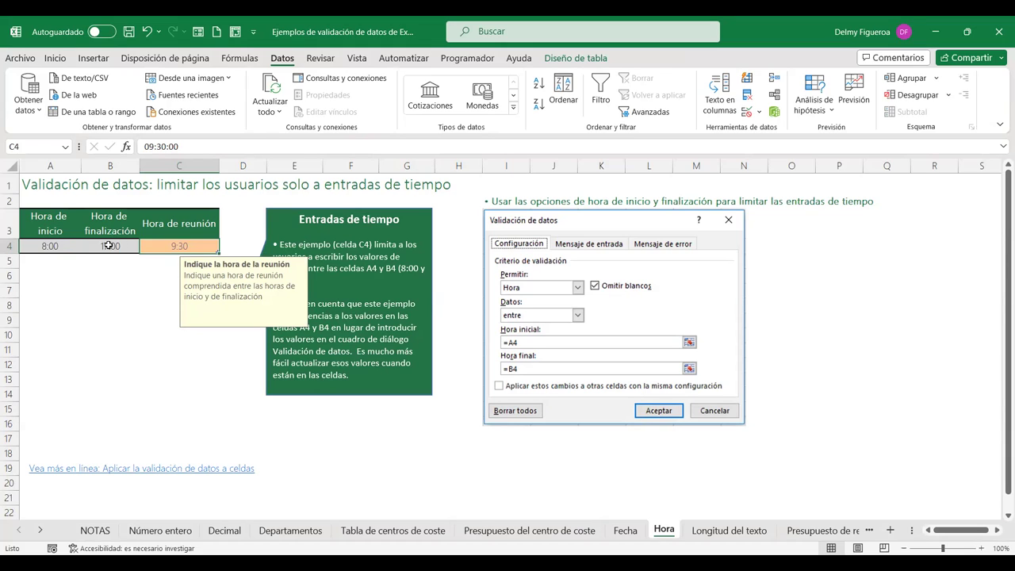
left_click(49, 241)
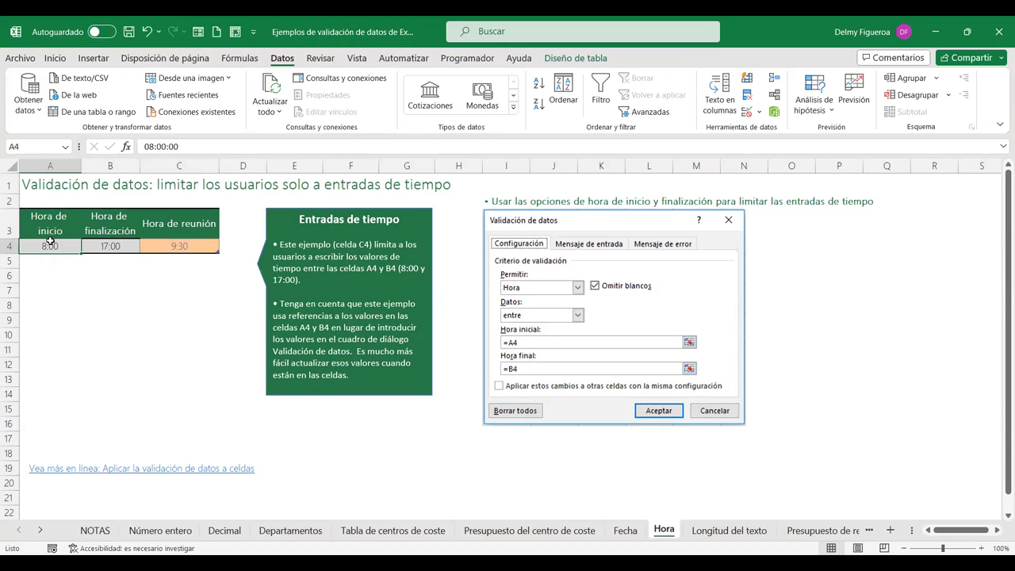
left_click(109, 247)
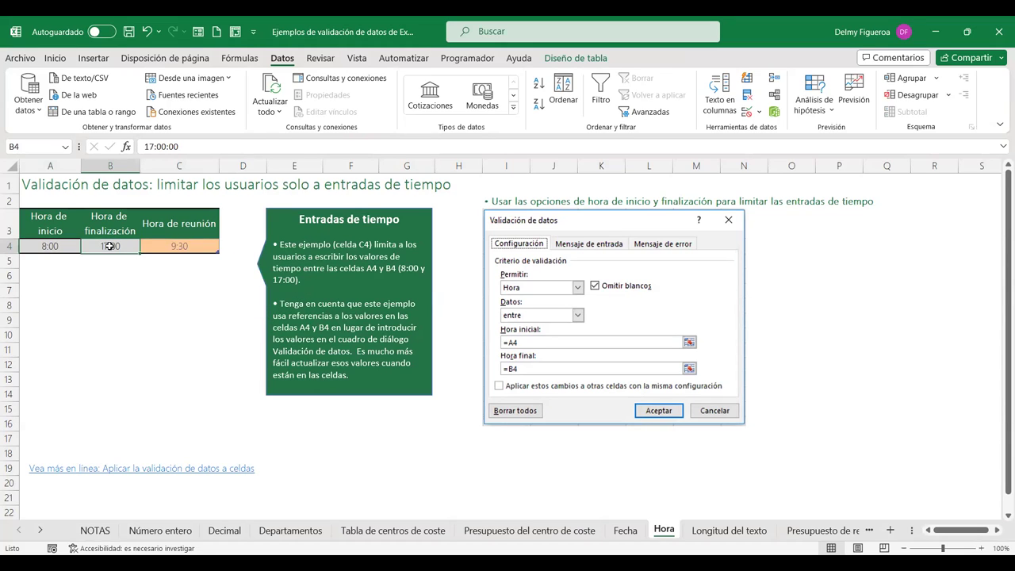
left_click(47, 244)
left_click(193, 246)
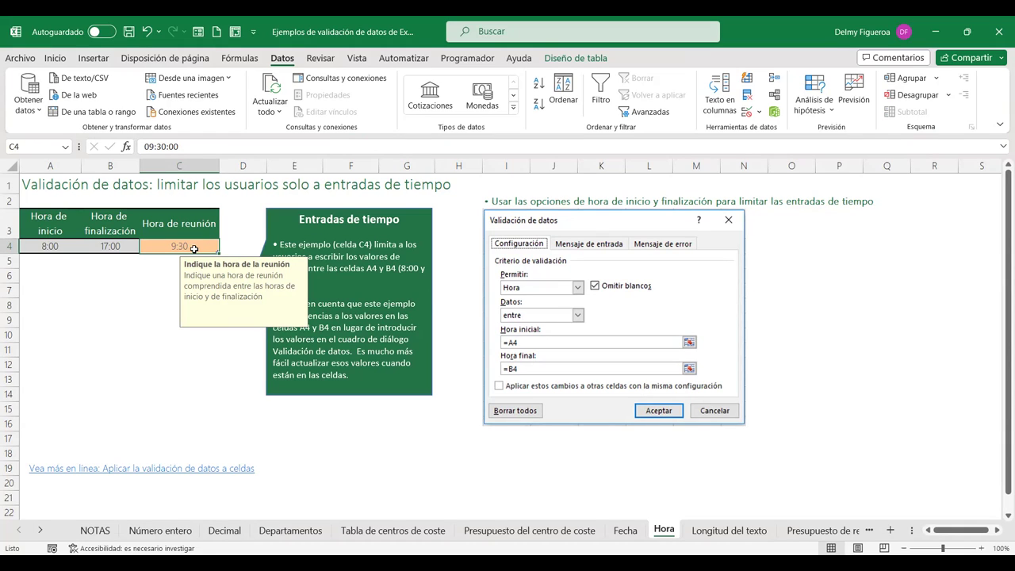
Enter 7:00 in C4 and cancel the rejection so it keeps 9:30.
type("7:00")
key("Return")
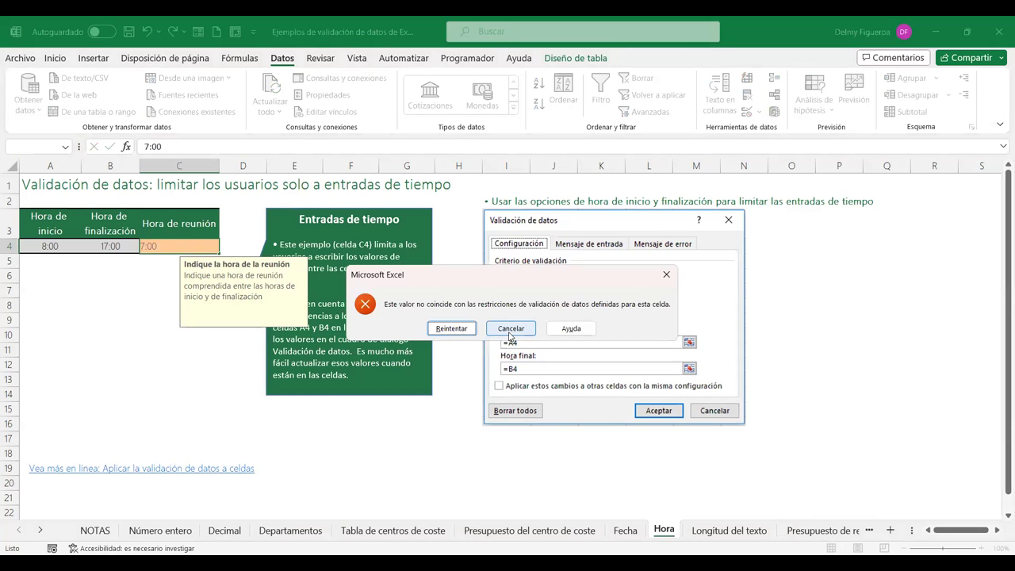
key("Escape")
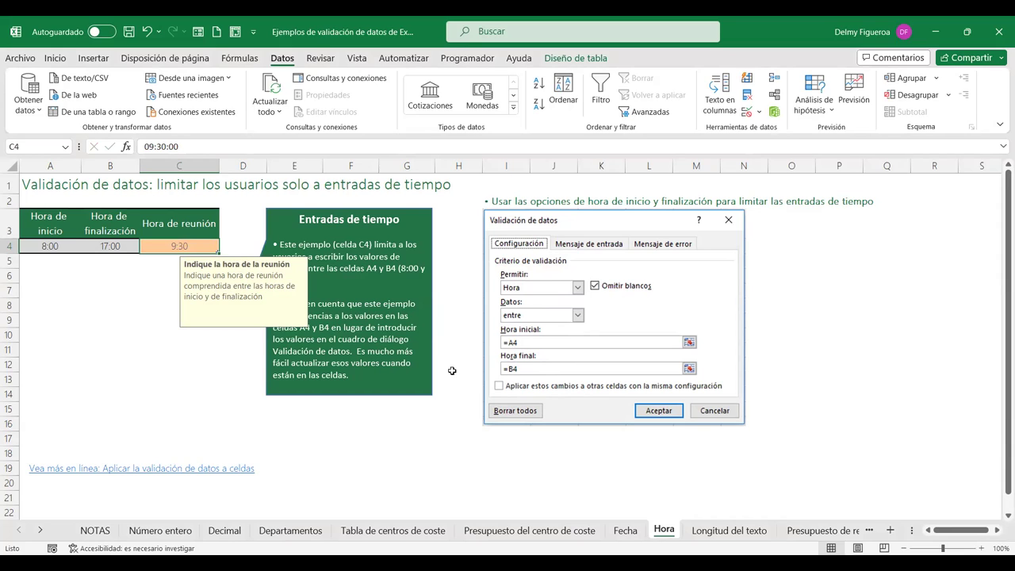
left_click(214, 366)
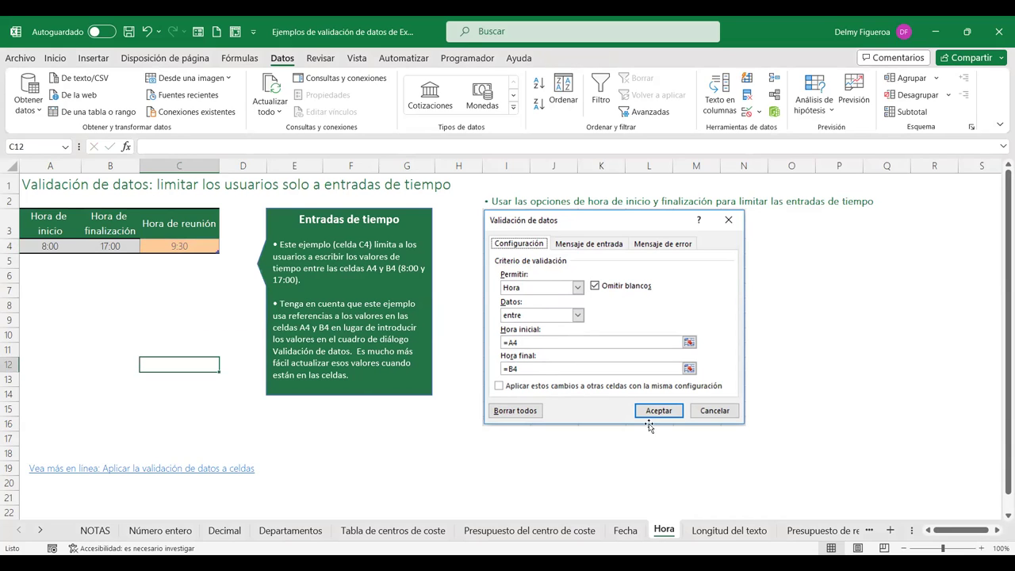
left_click(188, 247)
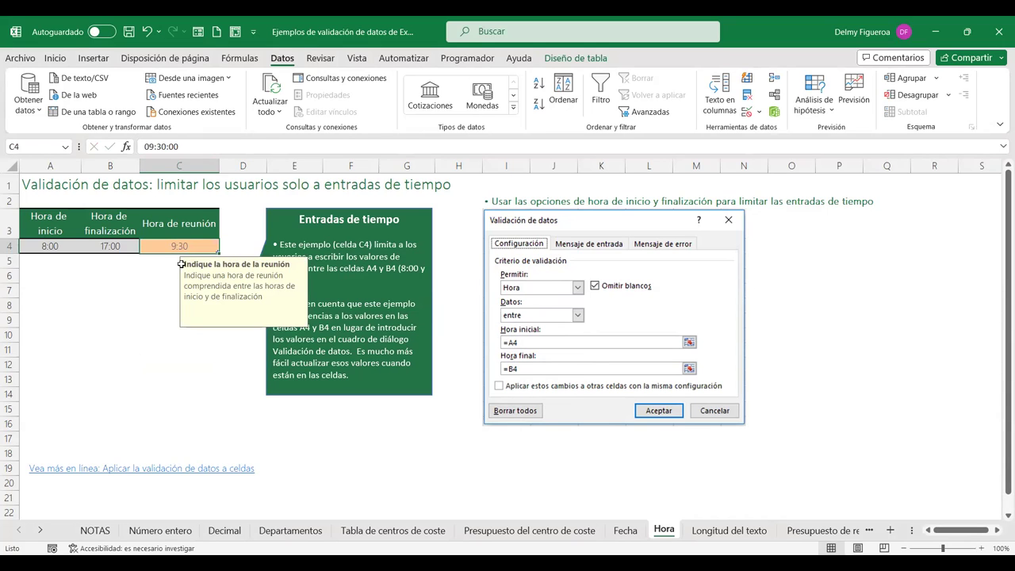
Review C4's validation rule, close it unchanged, and go to the Longitud del texto sheet.
left_click(745, 115)
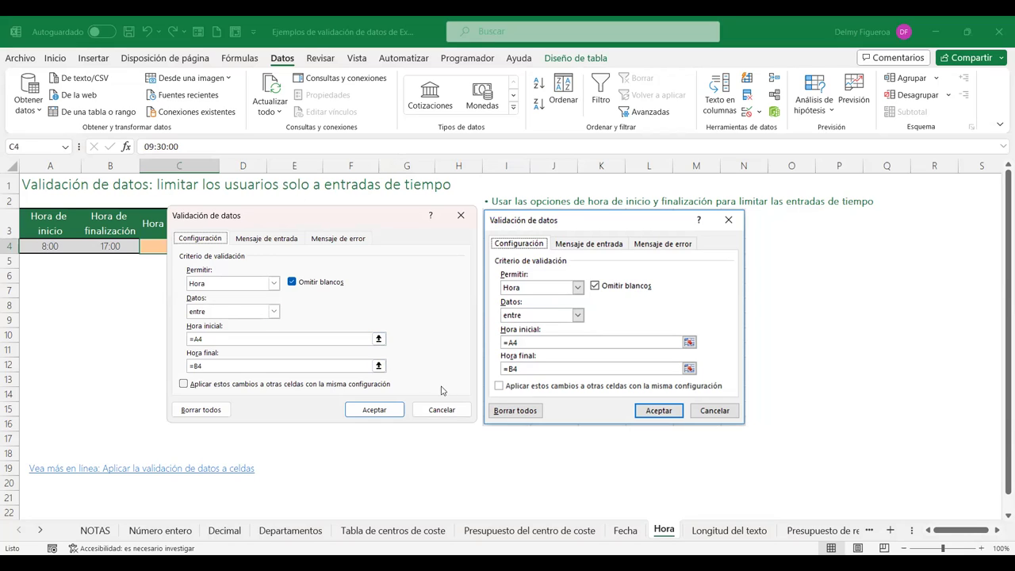
left_click(436, 409)
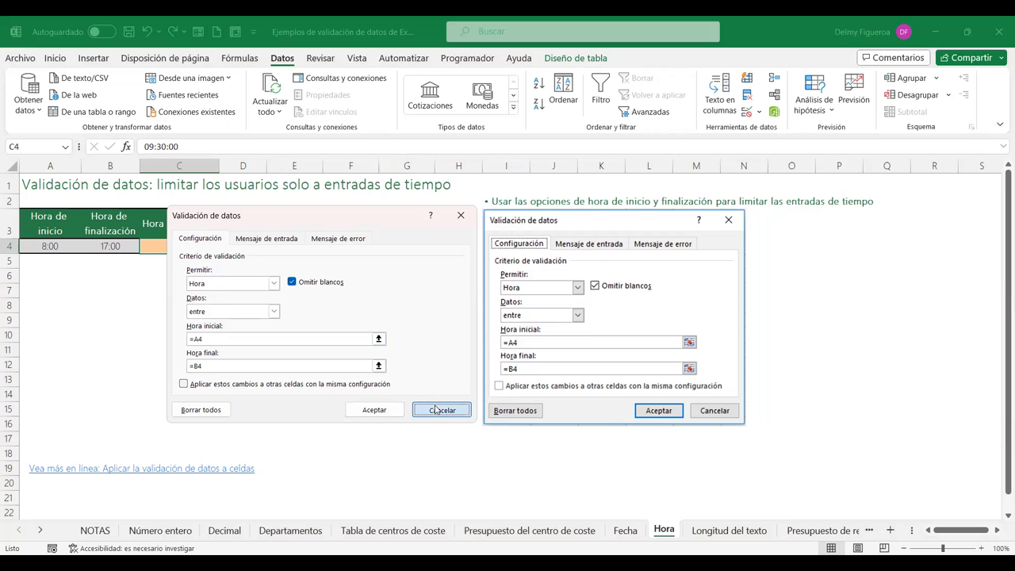
left_click(674, 496)
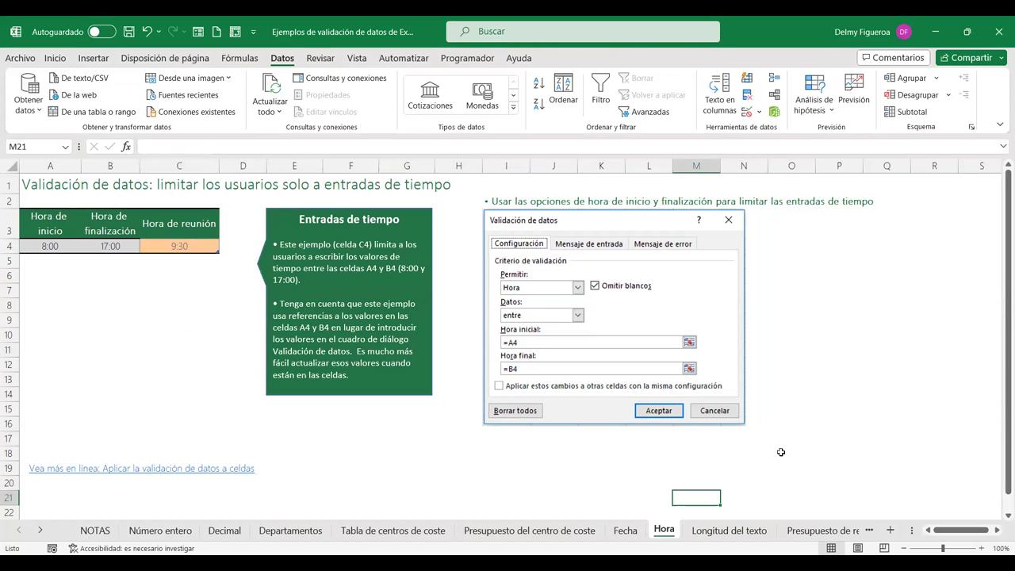
left_click(724, 536)
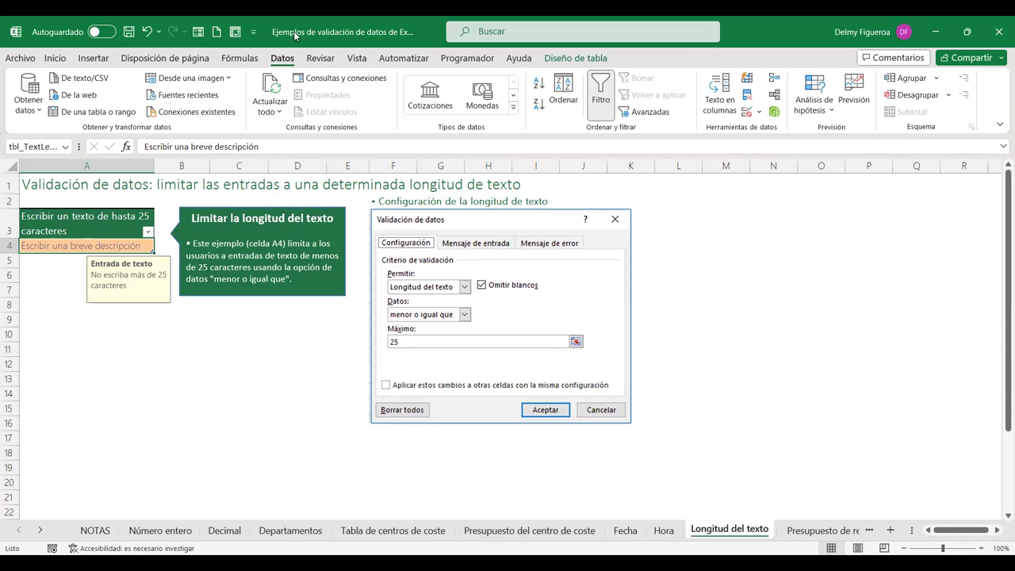
Check A4's 25-character limit, then try a long sentence in A4 and cancel the rejection.
left_click(748, 115)
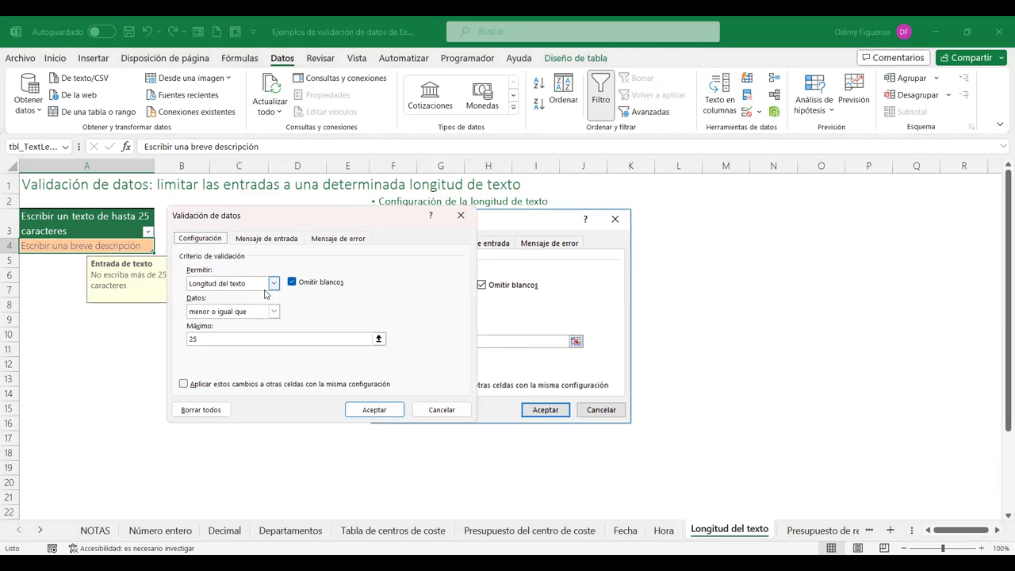
left_click(203, 338)
left_click(442, 410)
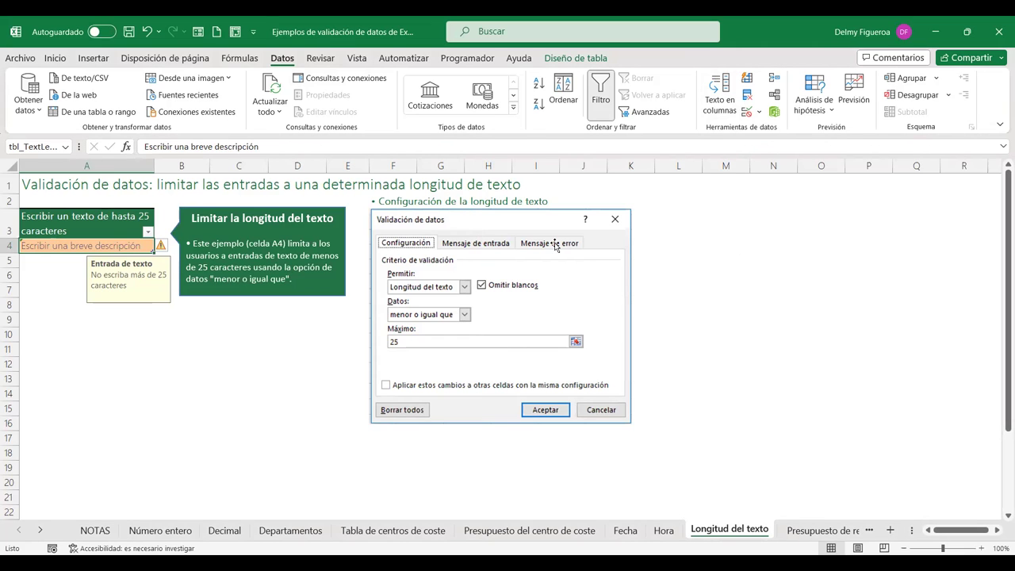
type("Este es un ejemplo de validaci")
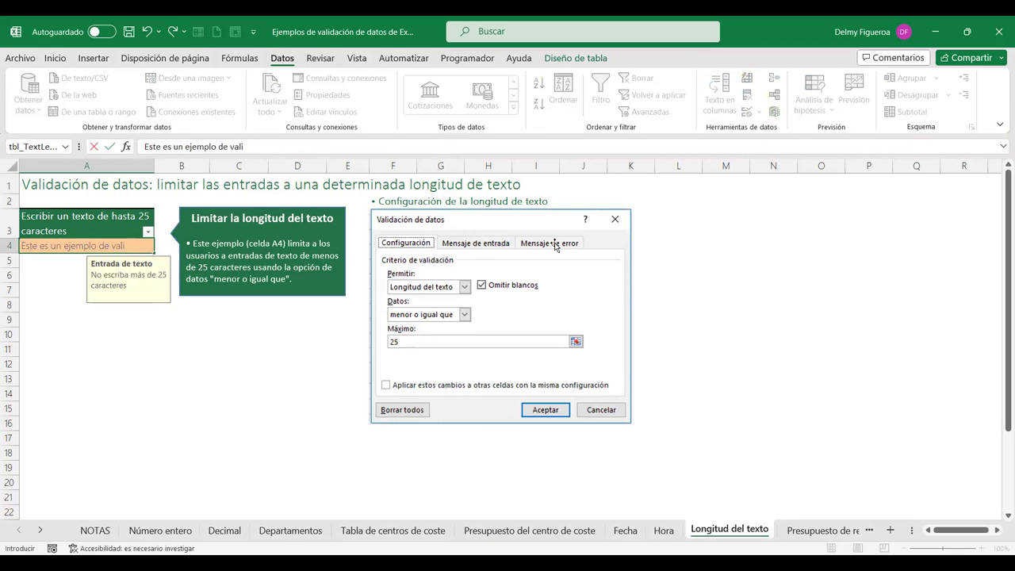
type("´p")
key("BackSpace")
key("BackSpace")
type("idaci")
type("ón de lo")
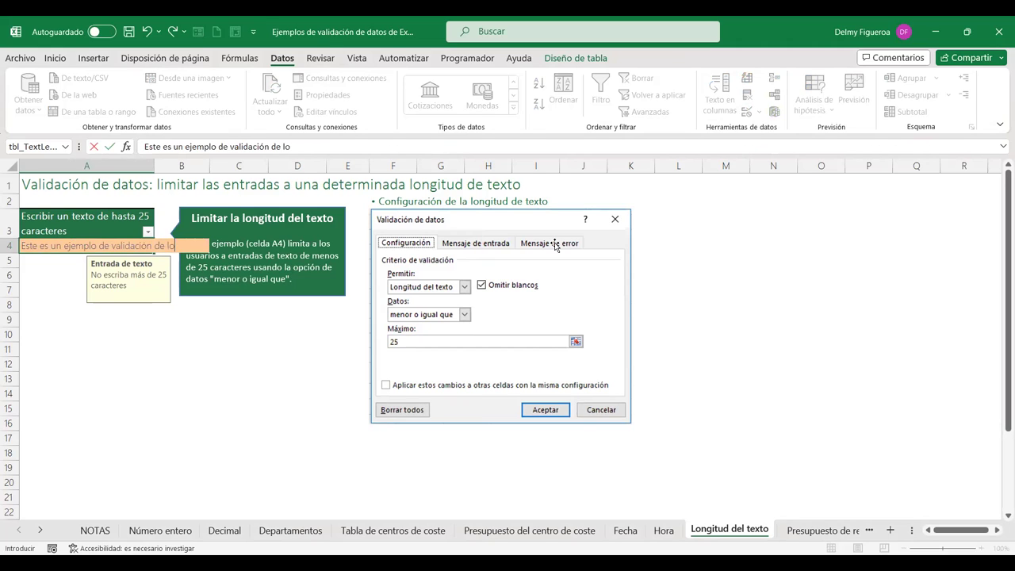
type("ngitud")
type(" de texto")
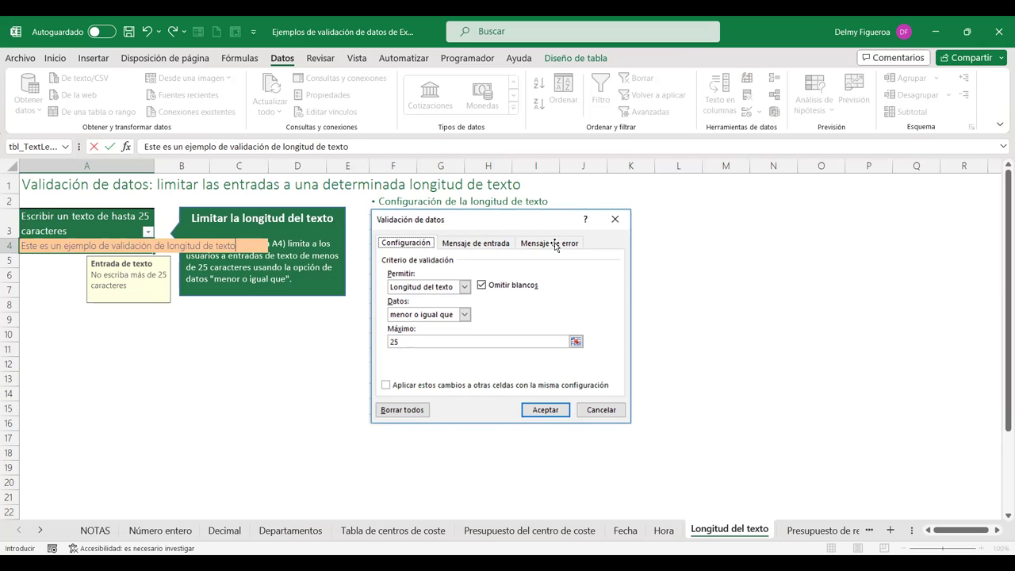
key("Return")
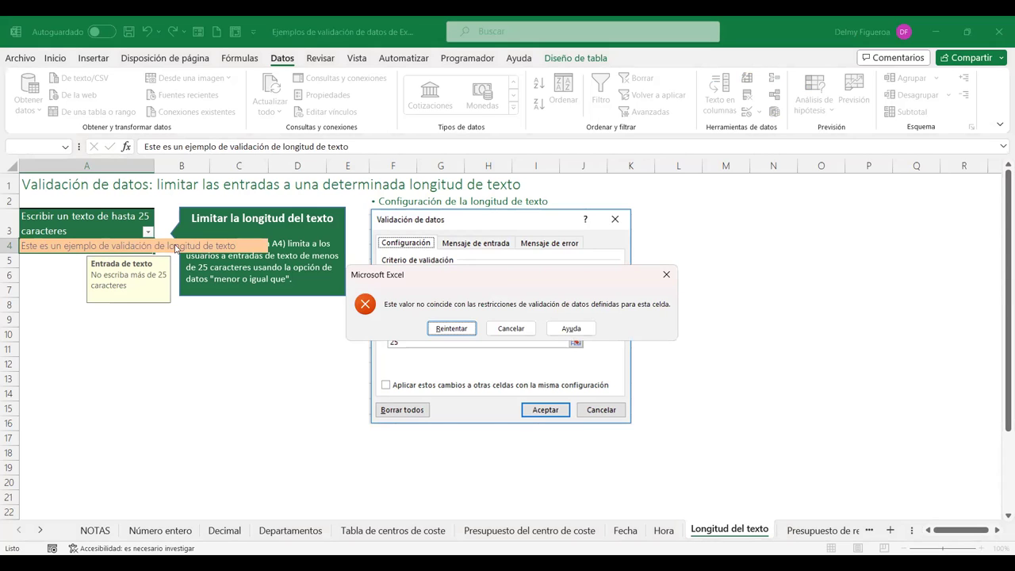
left_click(511, 328)
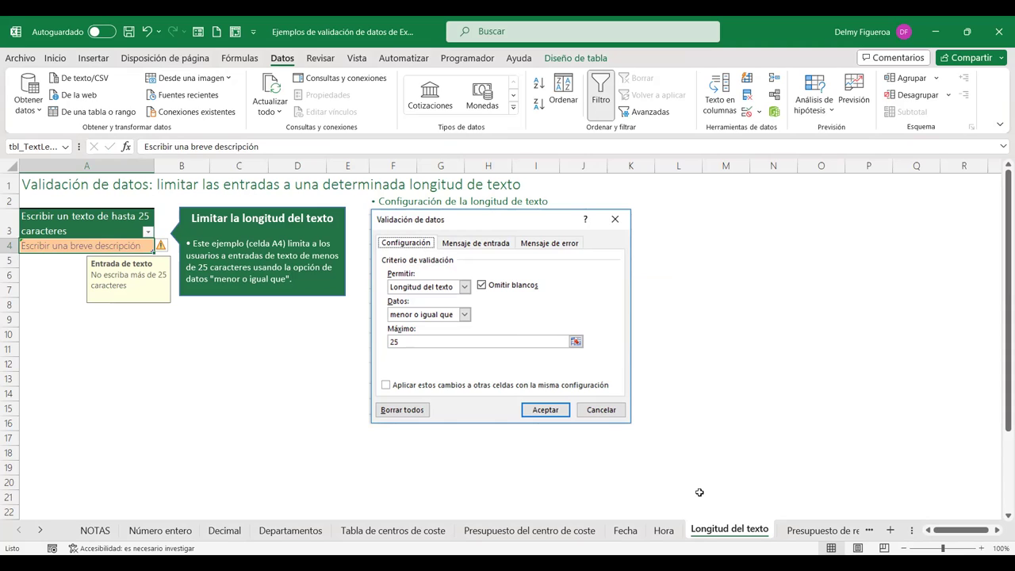
Enter 'Celda validada' in A4 and confirm it is accepted.
type("elda")
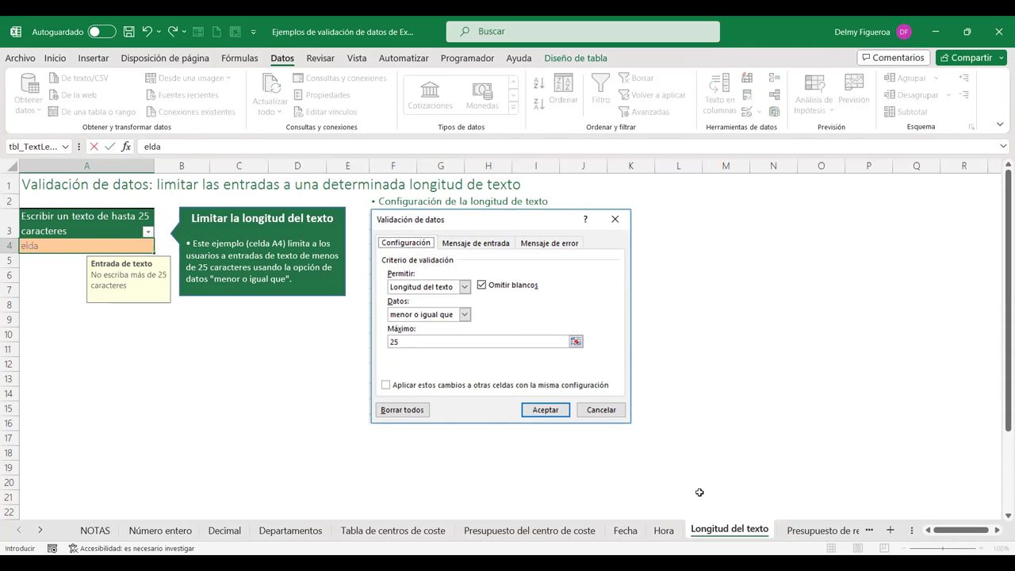
type("lda validada")
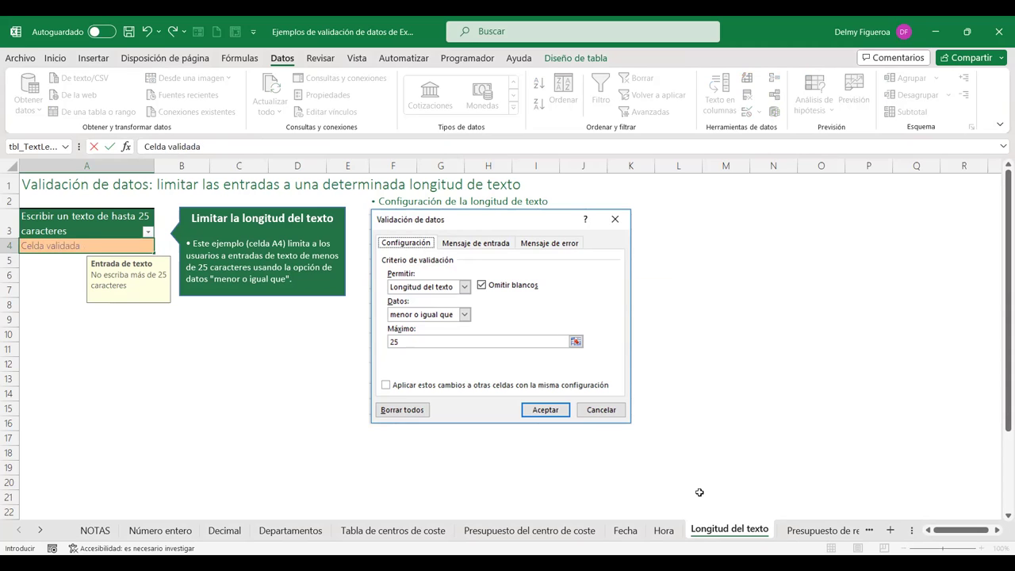
key("Return")
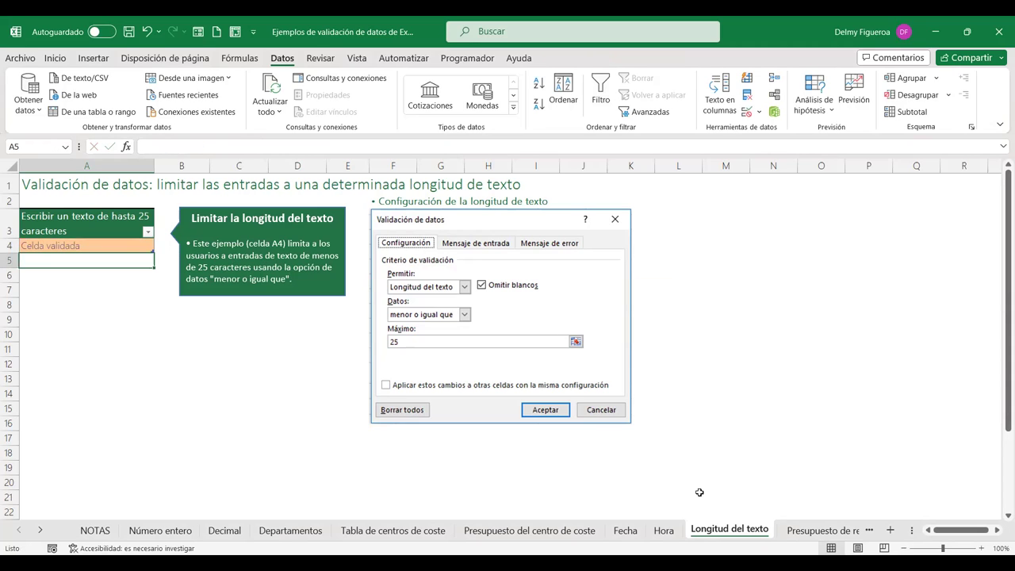
left_click(114, 245)
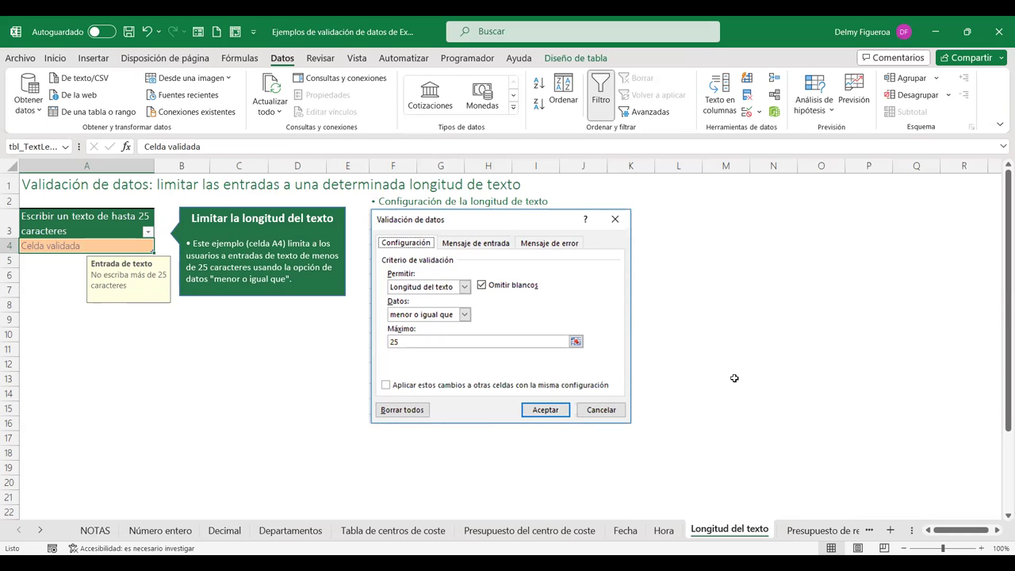
On the Presupuesto de recursos humanos sheet, try 70,000 in bonus cell D10 and cancel the rejection.
left_click(810, 531)
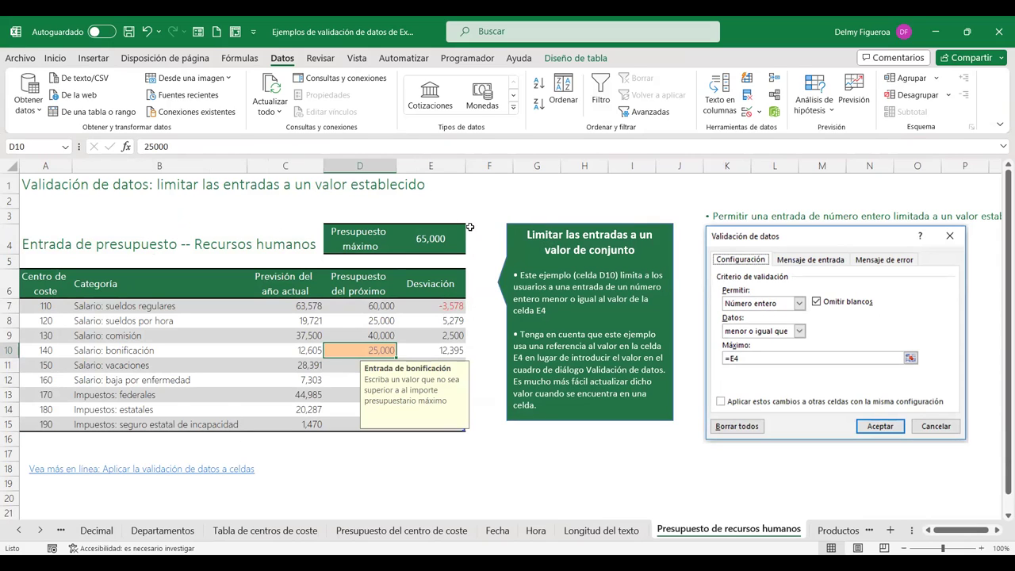
left_click(432, 238)
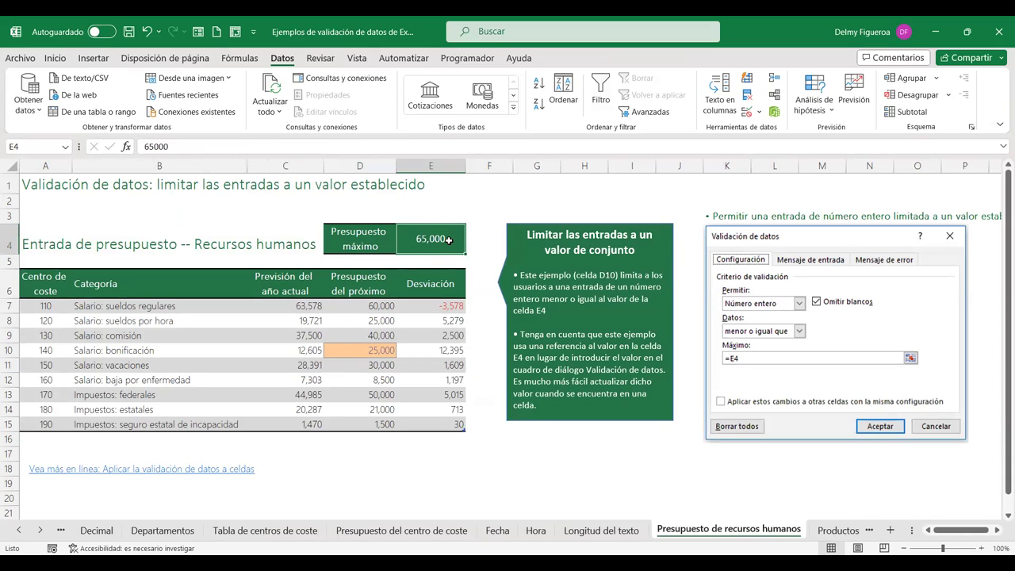
left_click(370, 350)
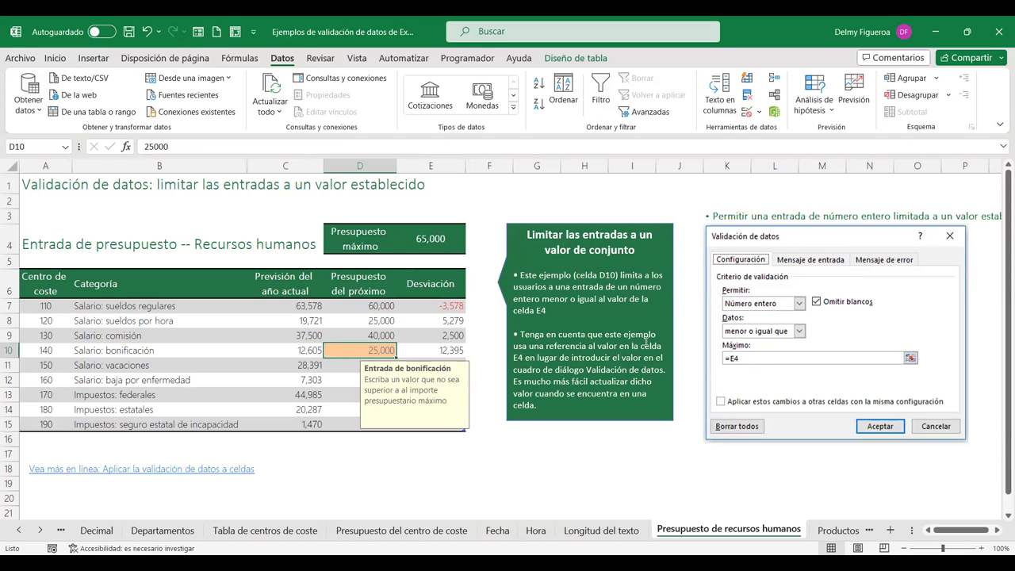
type("70")
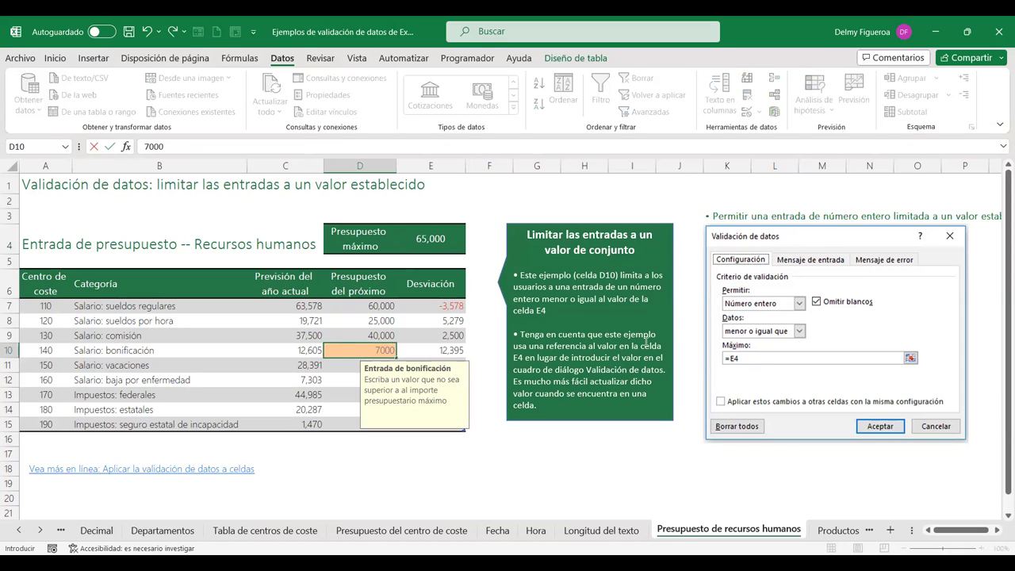
type("0")
key("Return")
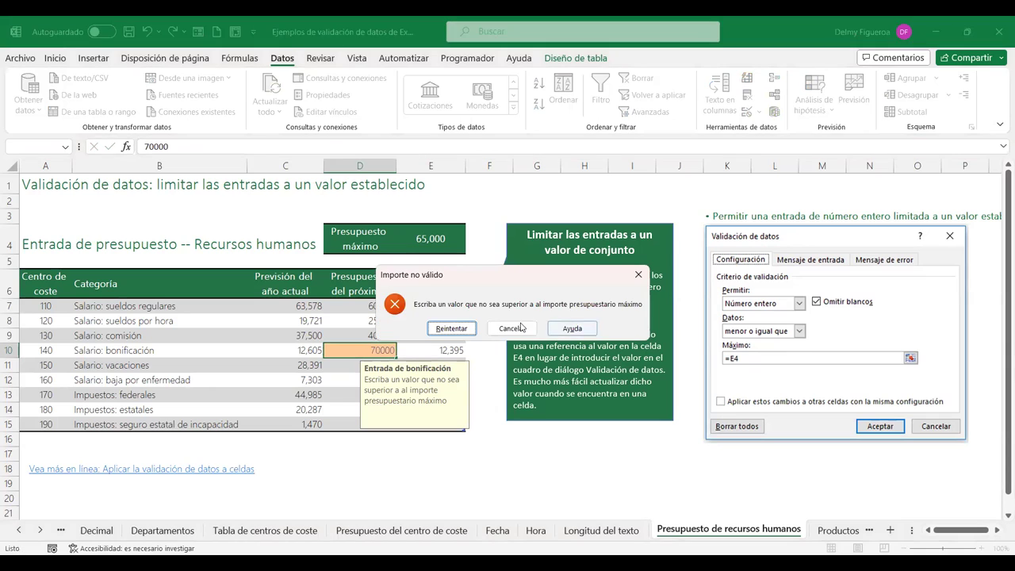
left_click(519, 330)
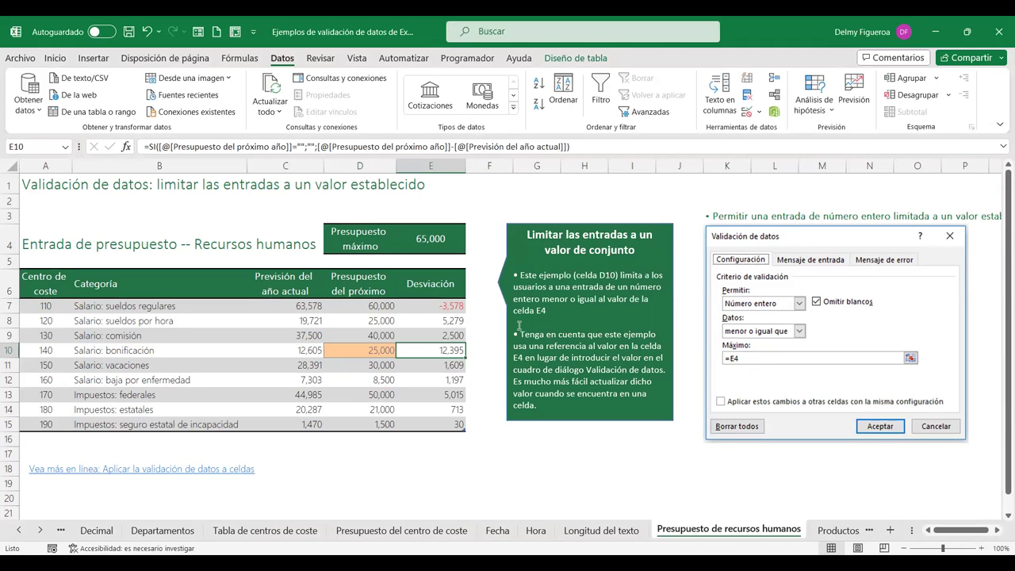
Enter 30,000 as the D10 bonus budget and go to the Productos sheet.
left_click(367, 350)
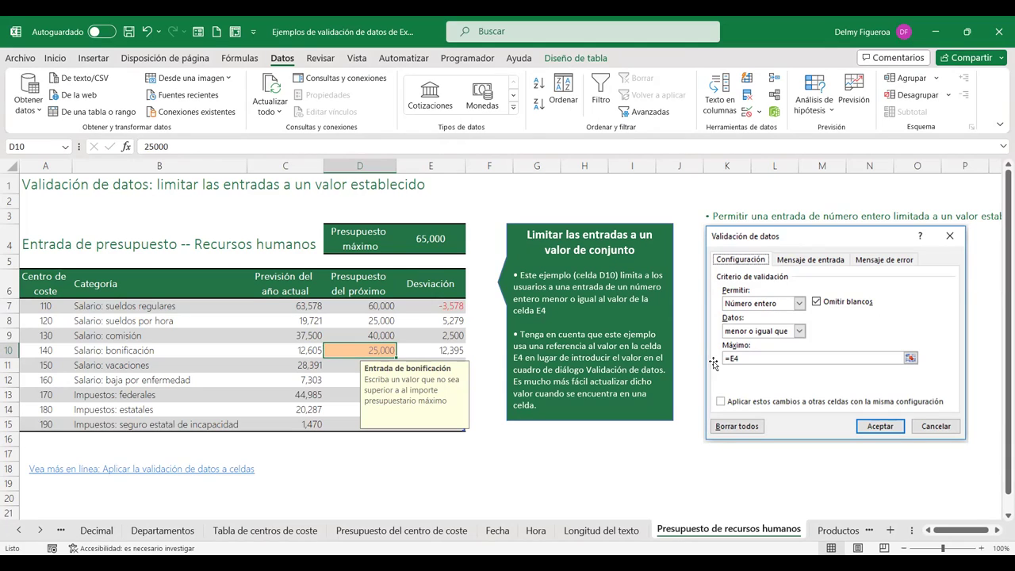
type("30,000")
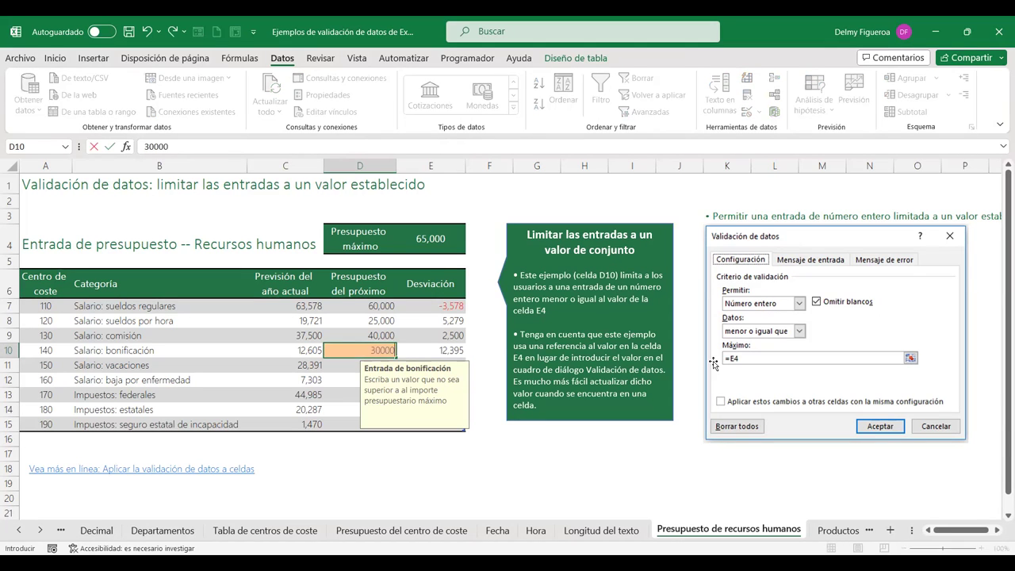
key("Tab")
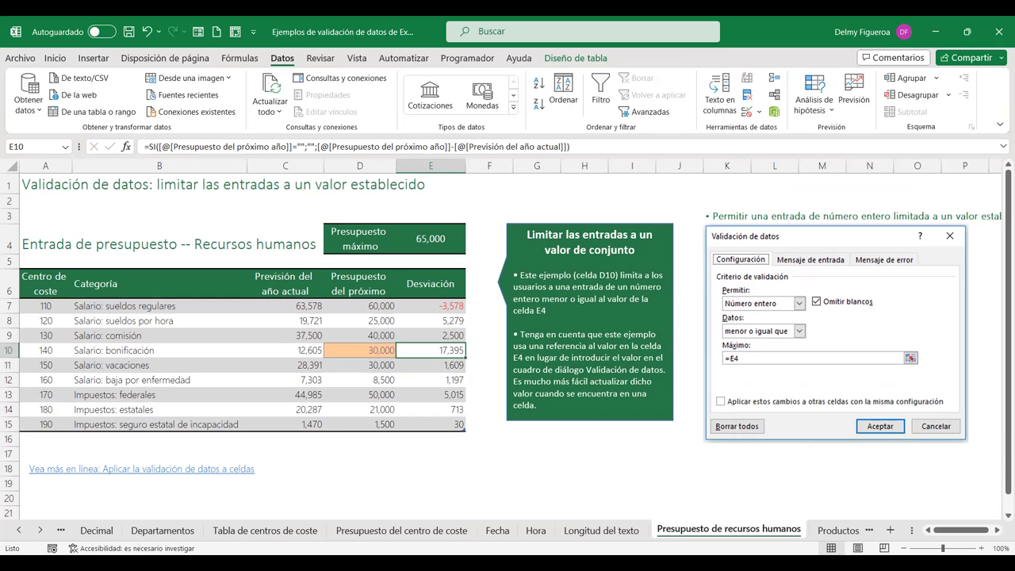
left_click(832, 529)
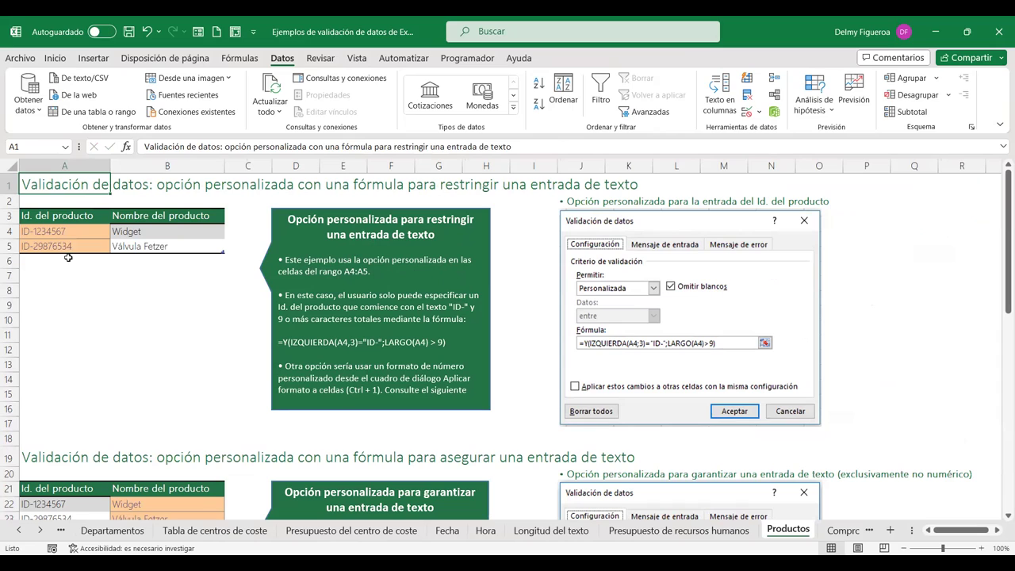
left_click_drag(63, 232, 63, 246)
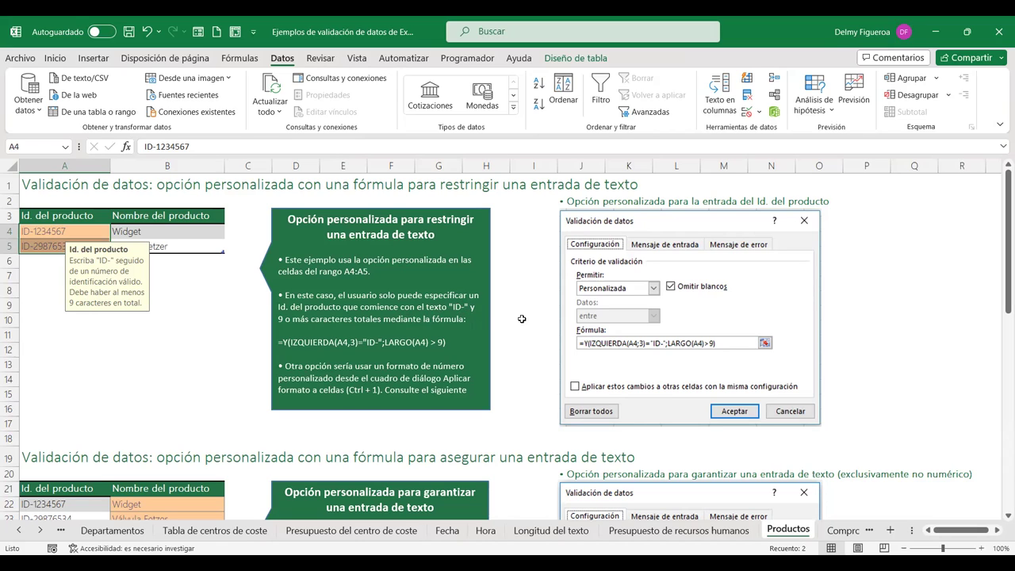
left_click(70, 233)
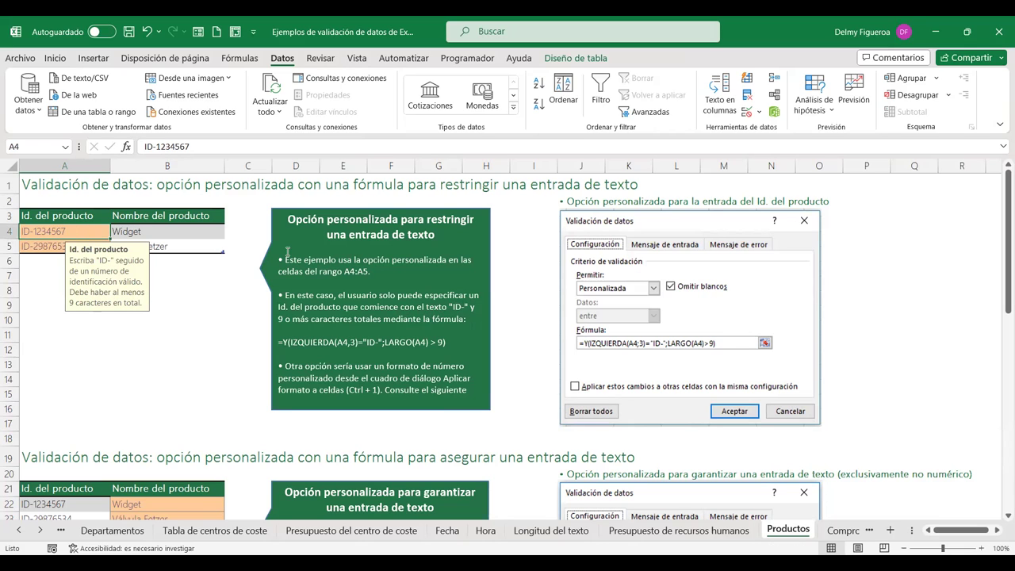
type("123")
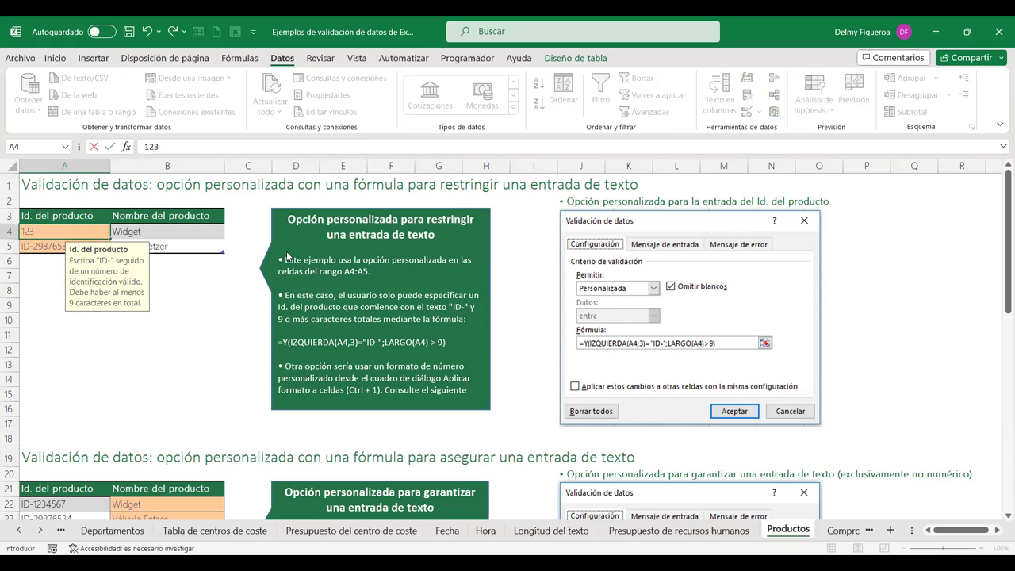
key("Return")
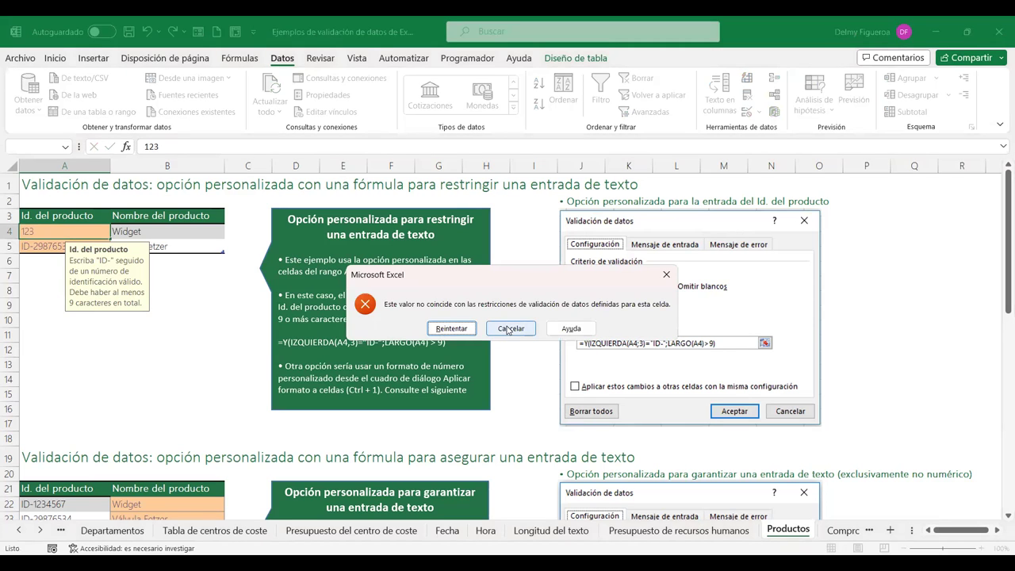
left_click(508, 330)
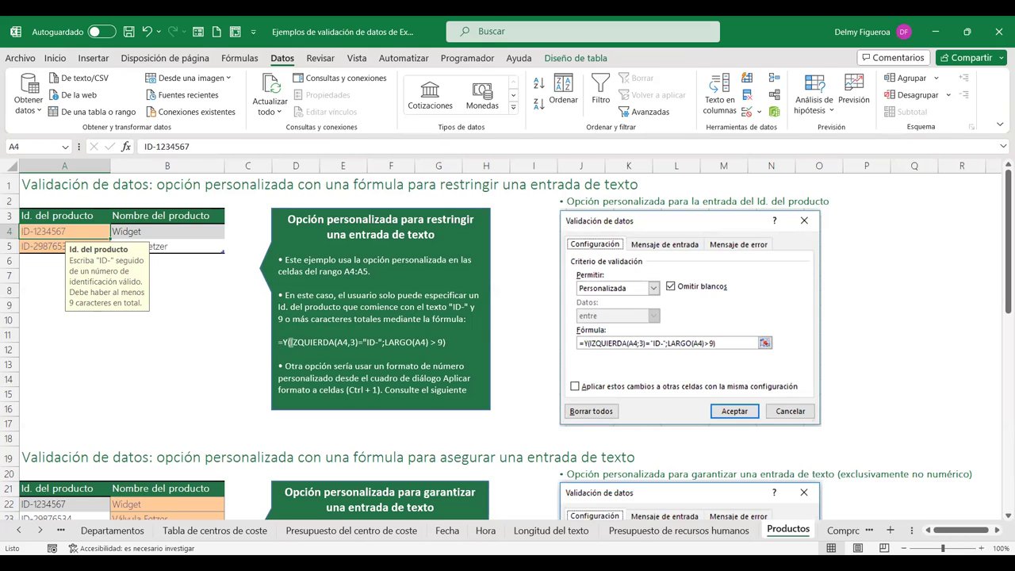
left_click(60, 330)
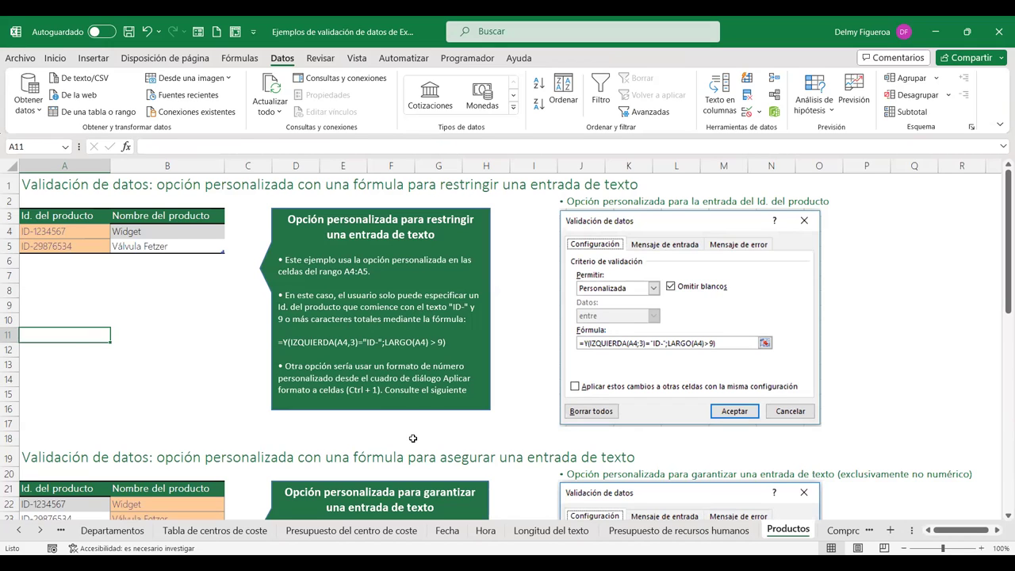
Enter =IZQUIERDA(A4;3) in A11 so it shows ID-.
type("+y")
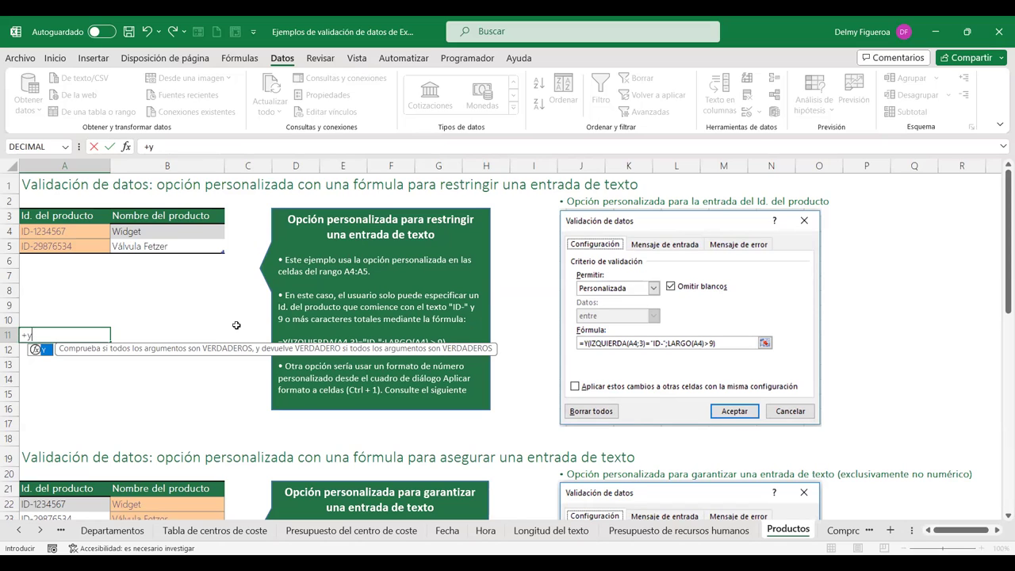
key("Escape")
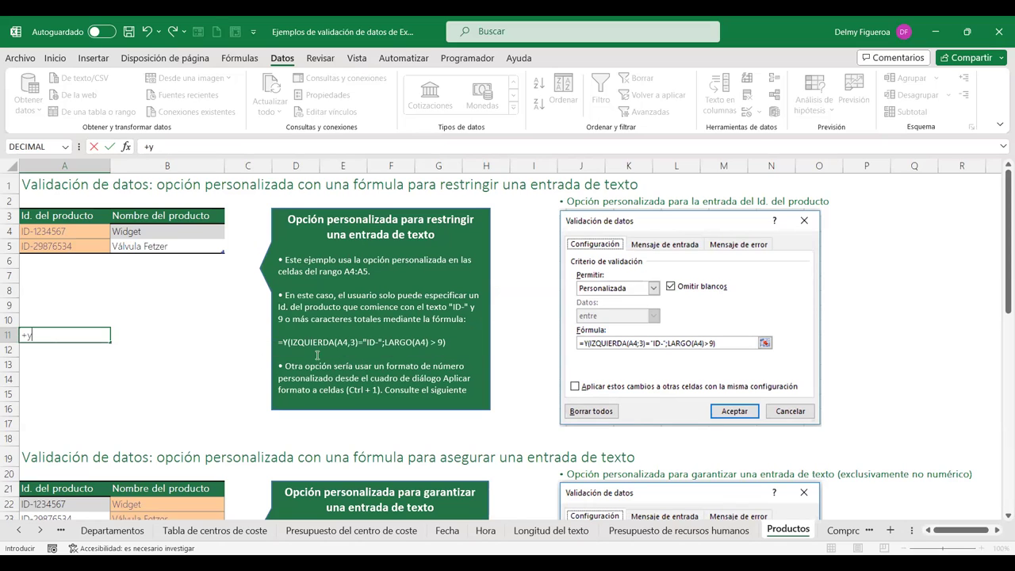
key("Escape")
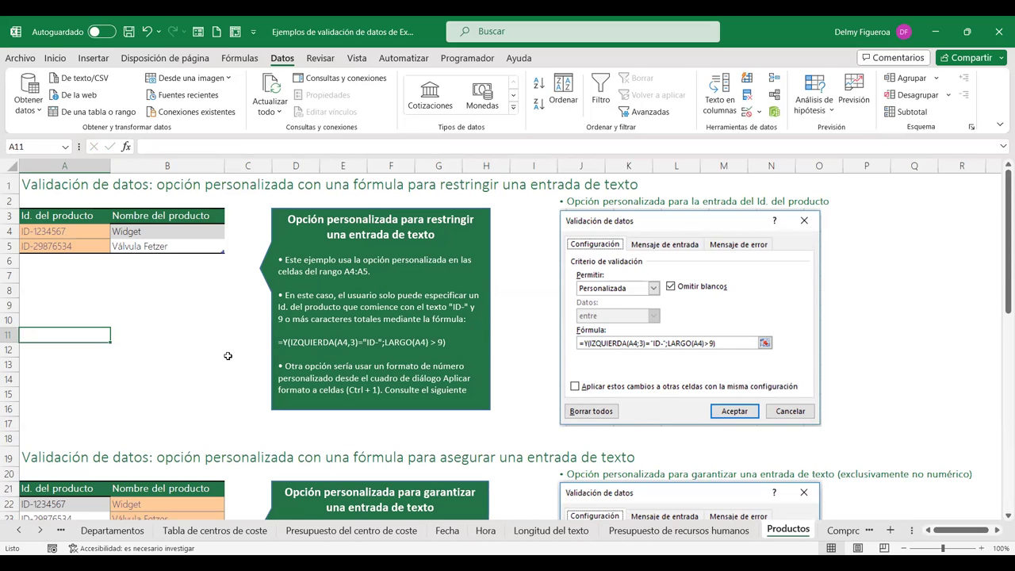
type("+i")
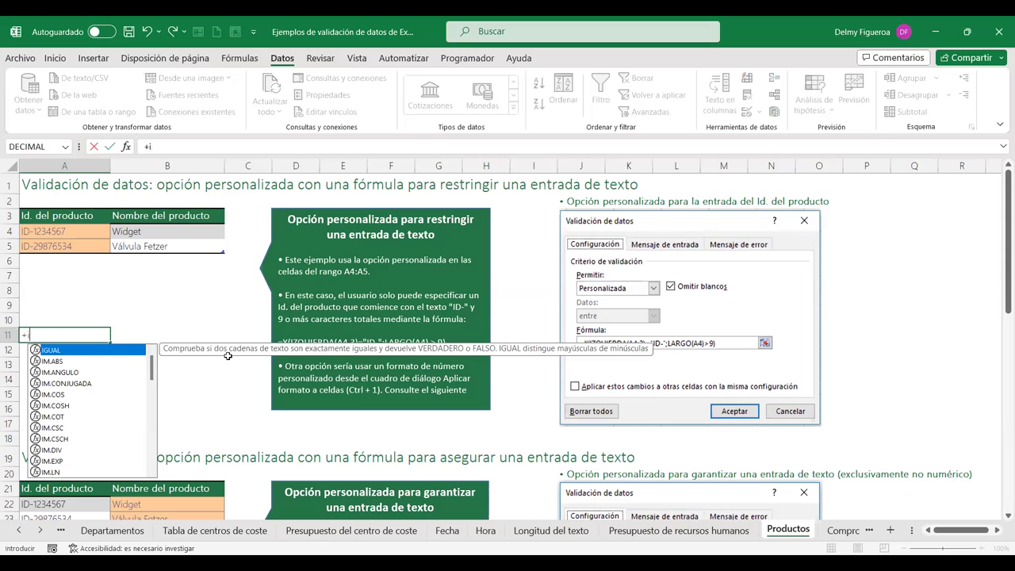
type("zqui")
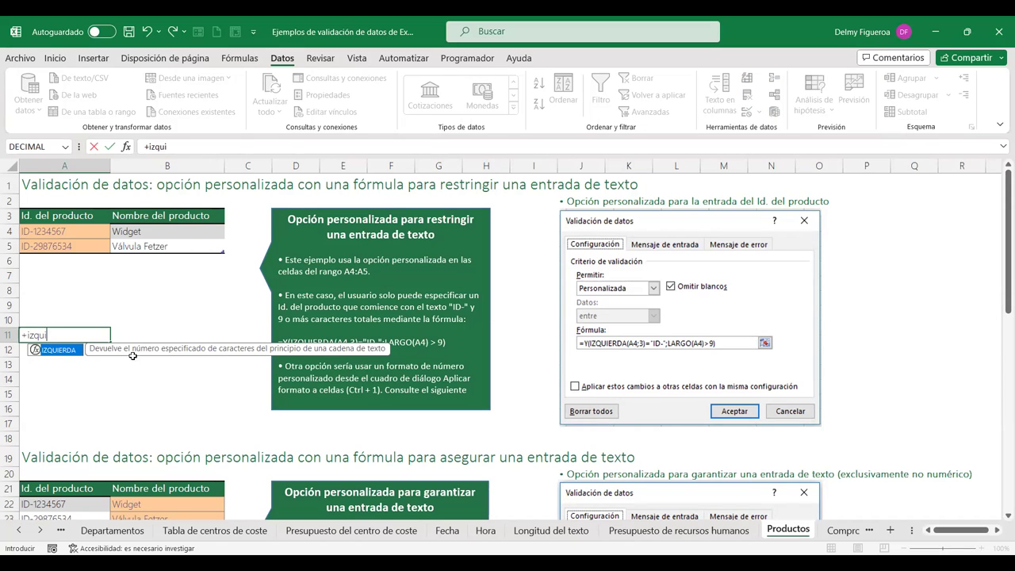
double_click(71, 354)
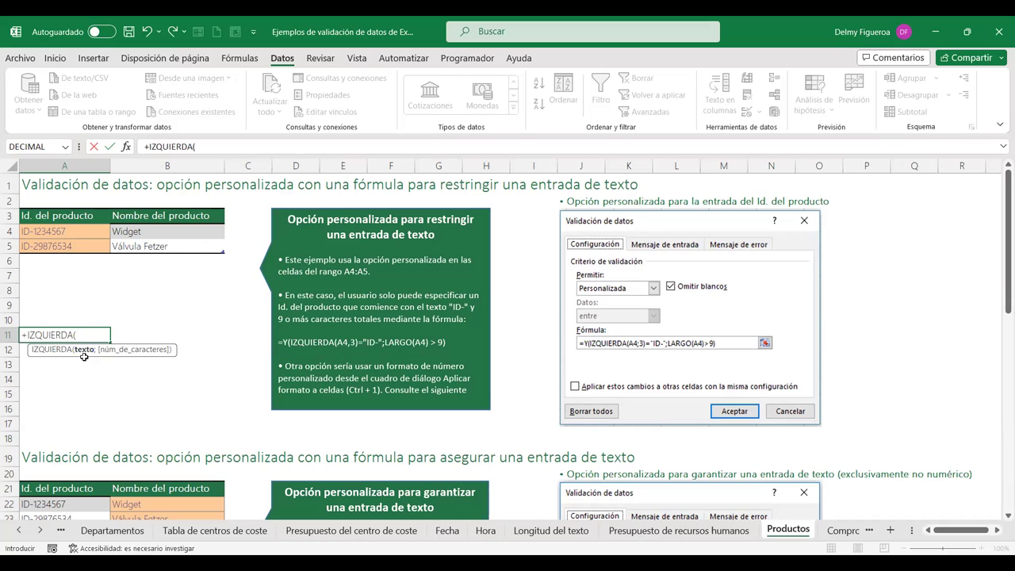
left_click(71, 227)
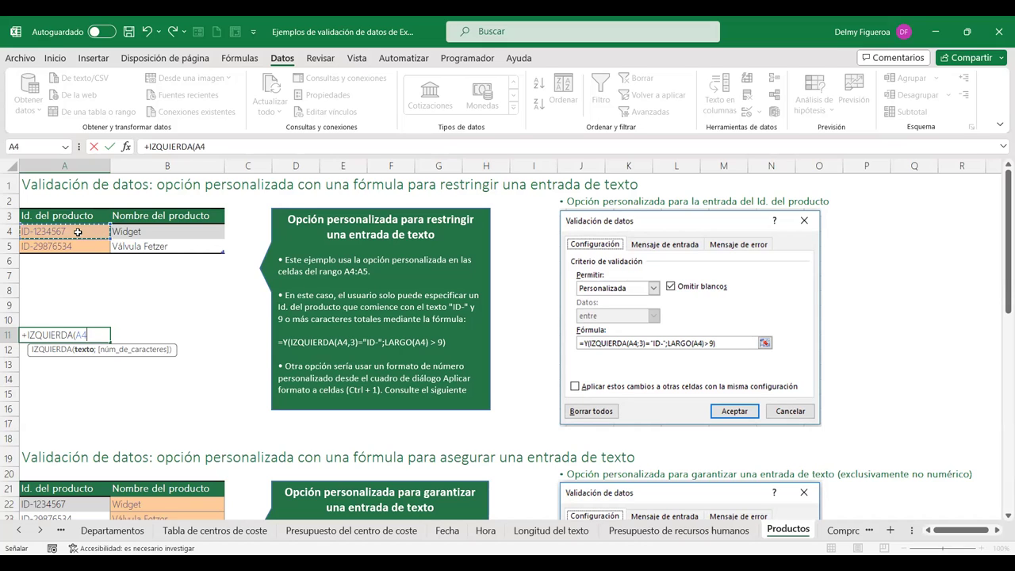
type(";3")
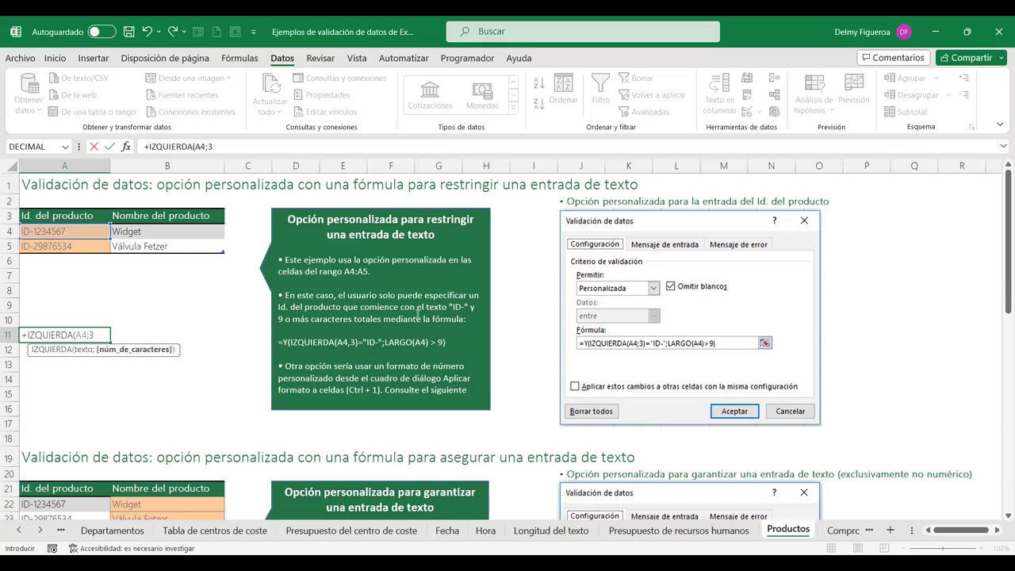
key("Return")
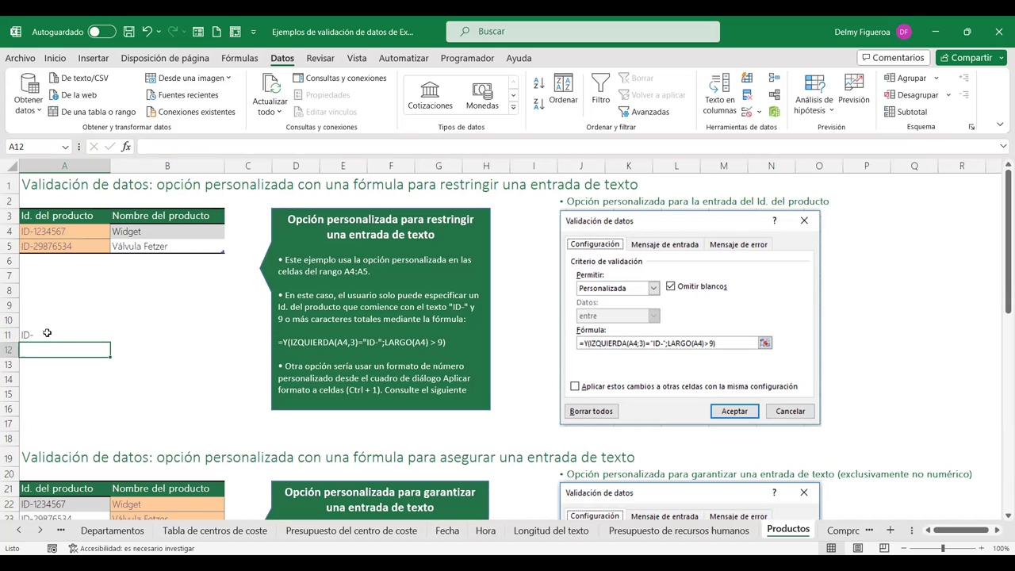
Edit the A11 formula to reference B4 instead of A4, so it shows Wid.
double_click(47, 333)
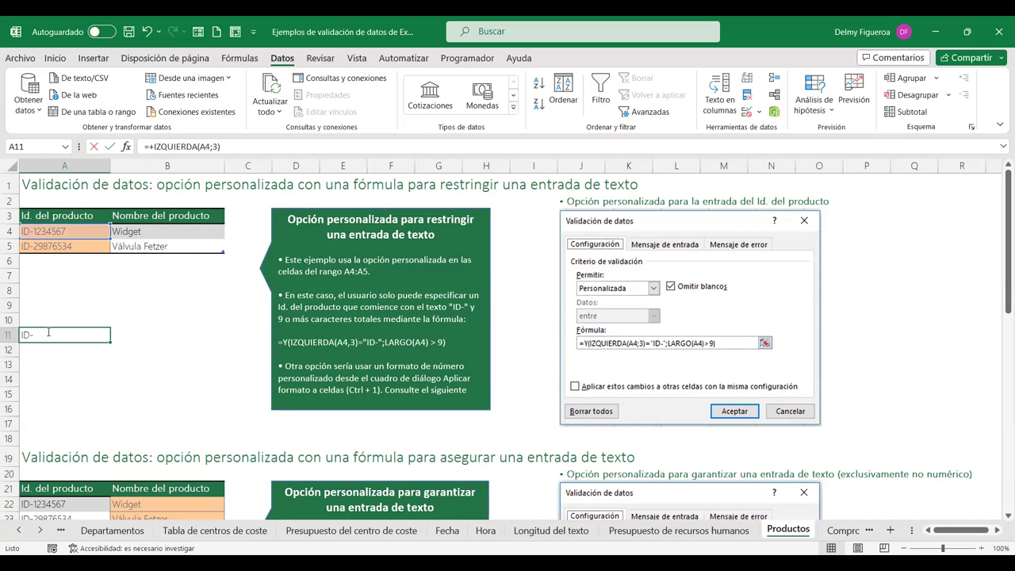
double_click(90, 334)
key("BackSpace")
left_click(193, 233)
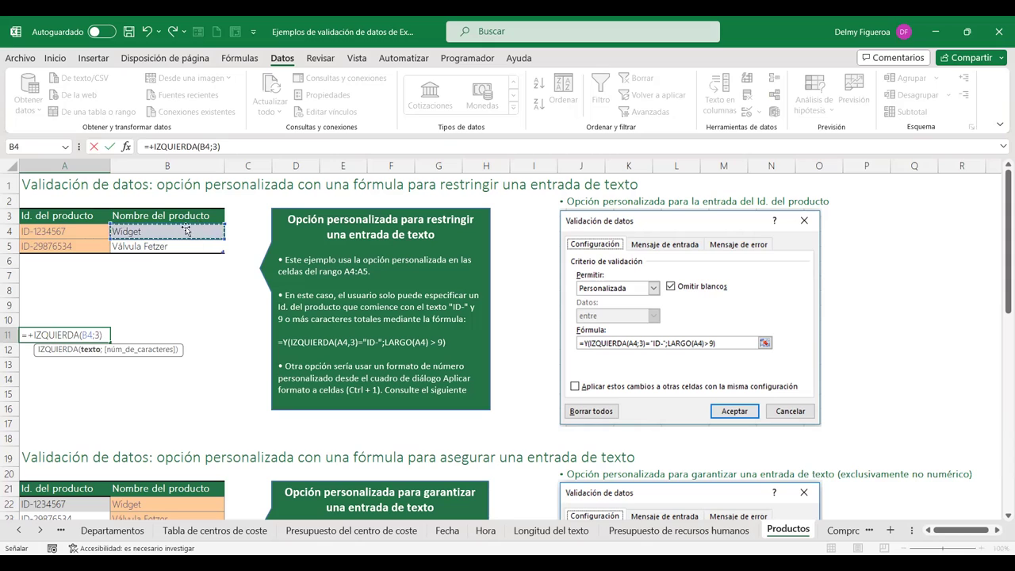
left_click(98, 335)
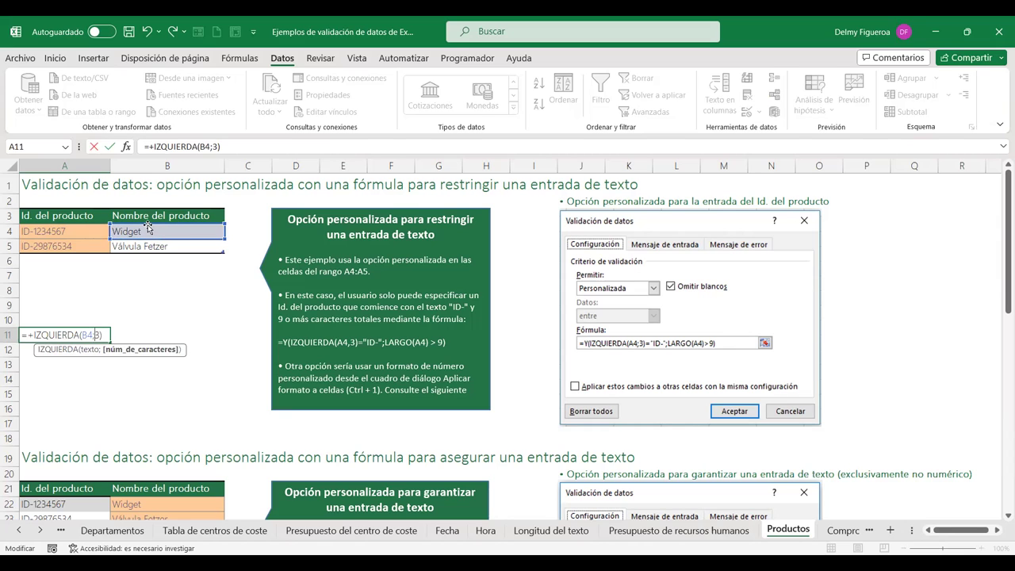
key("Return")
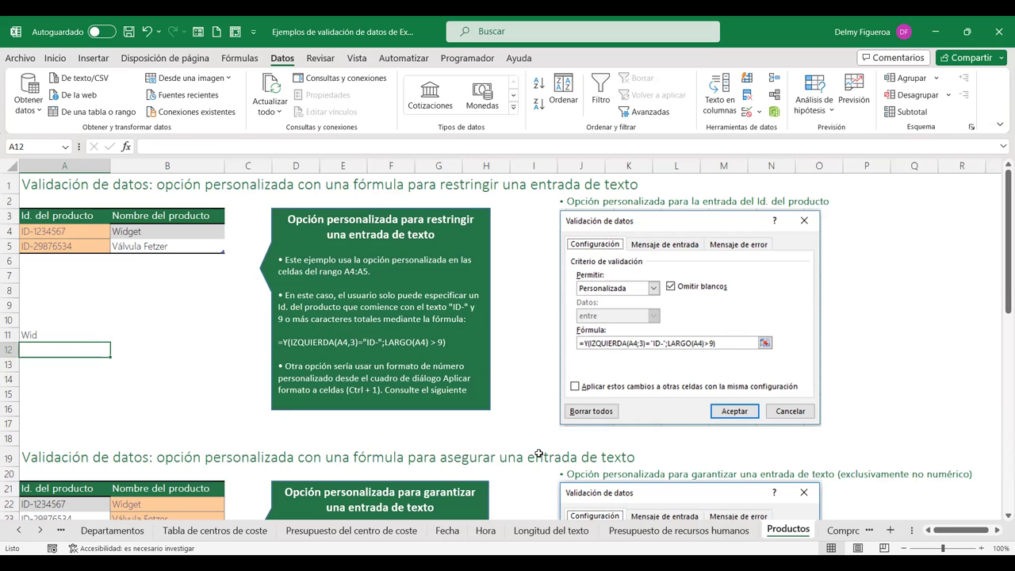
type("+y")
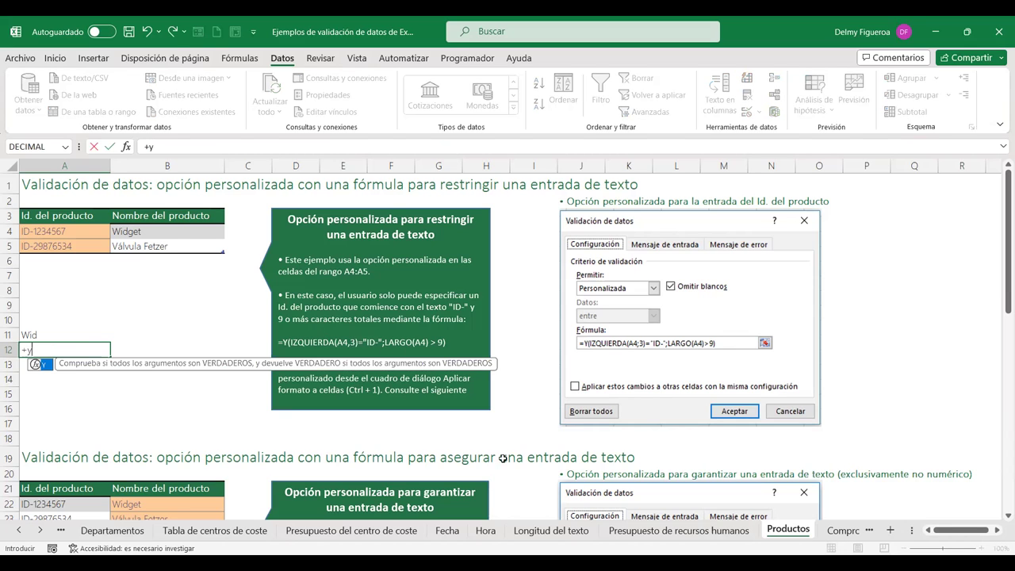
double_click(44, 364)
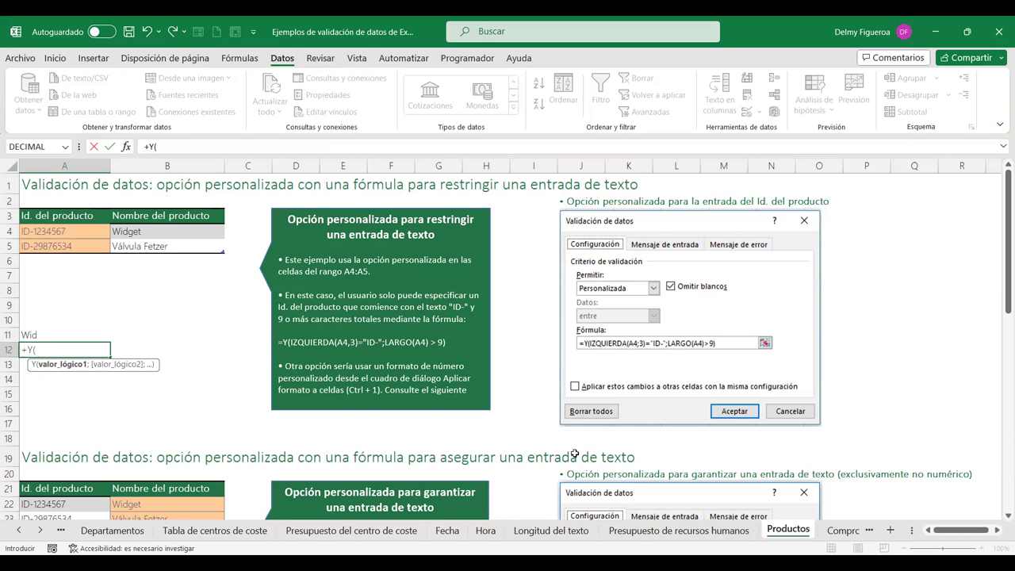
type("izqui")
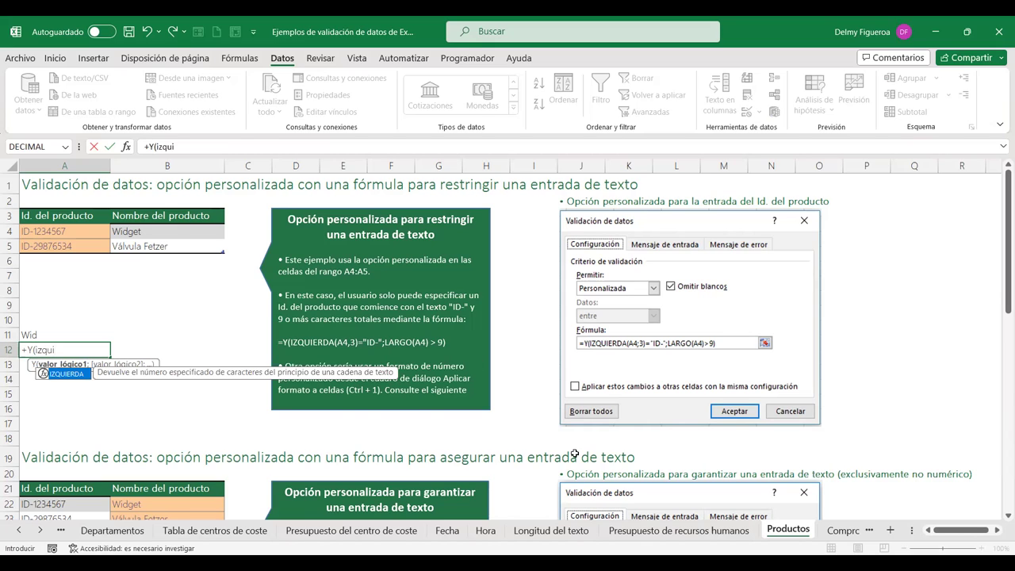
key("Escape")
key("Escape")
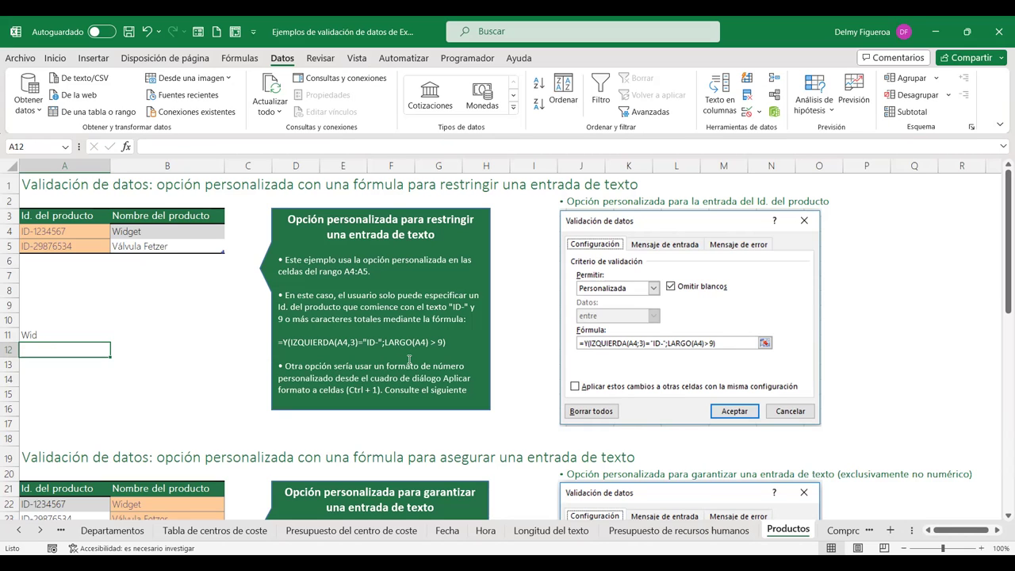
Enter =LARGO(B5) in A12 to get 14, then clear A12 and A11.
type("+lar")
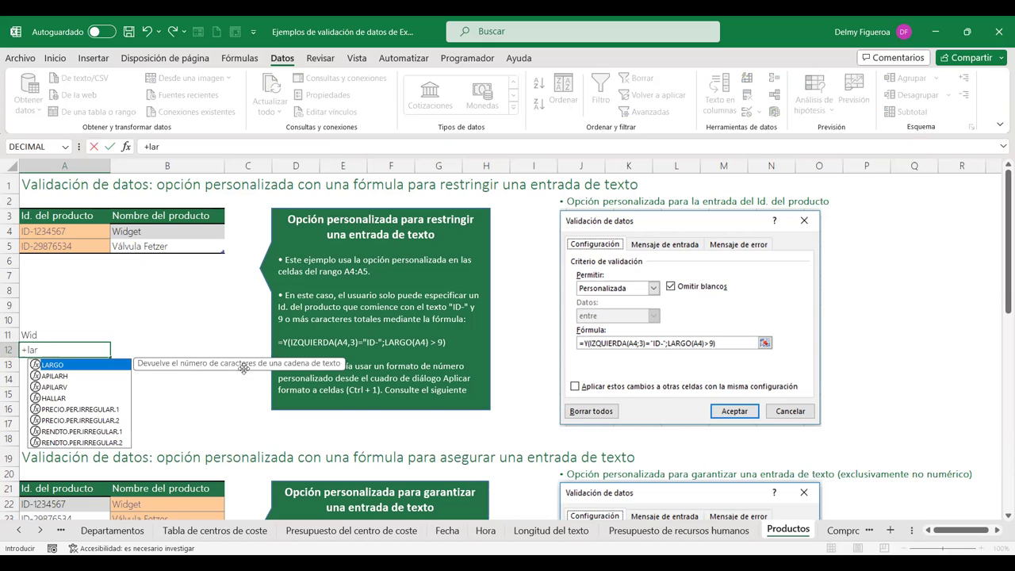
double_click(60, 368)
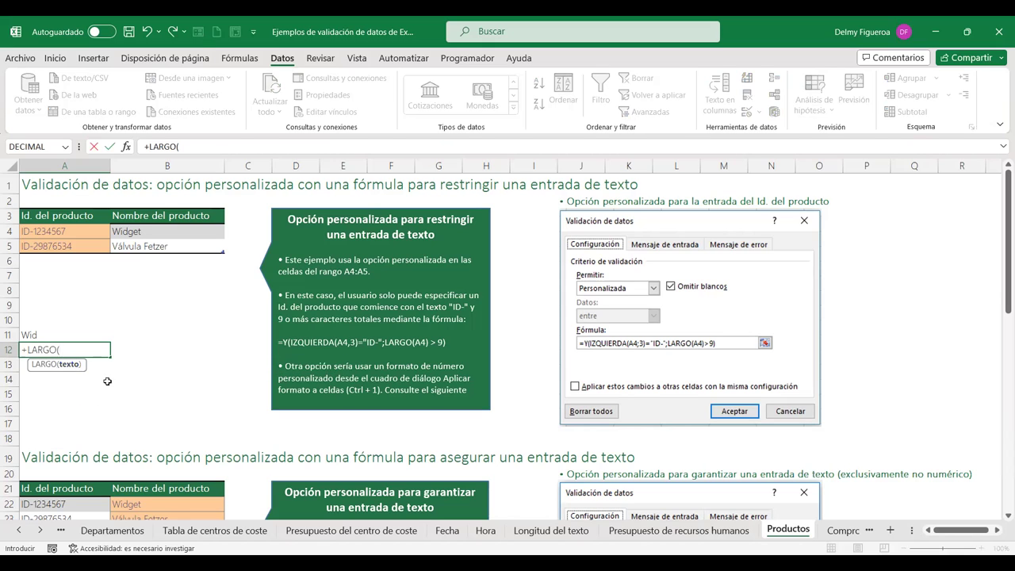
left_click(174, 246)
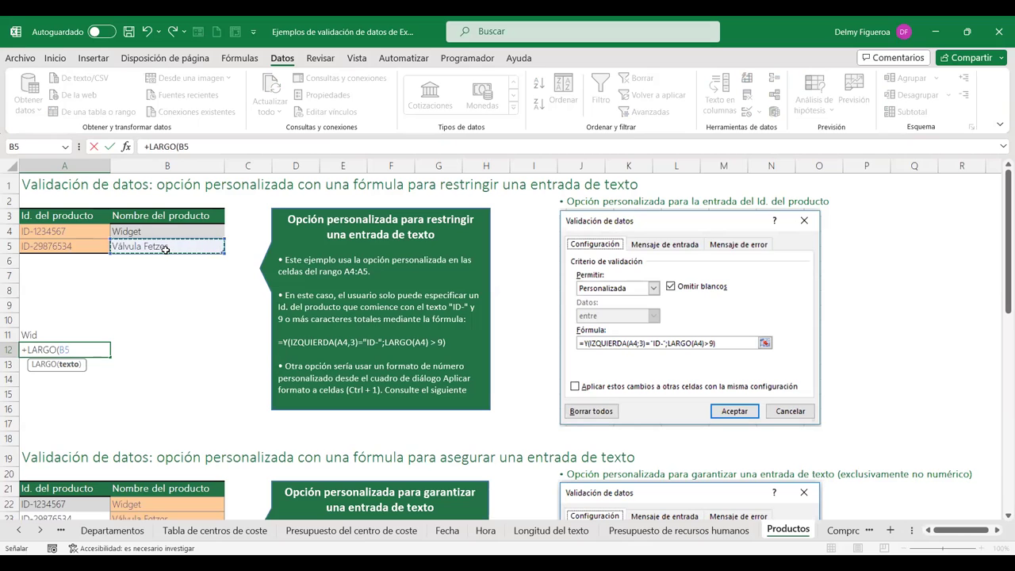
key("Return")
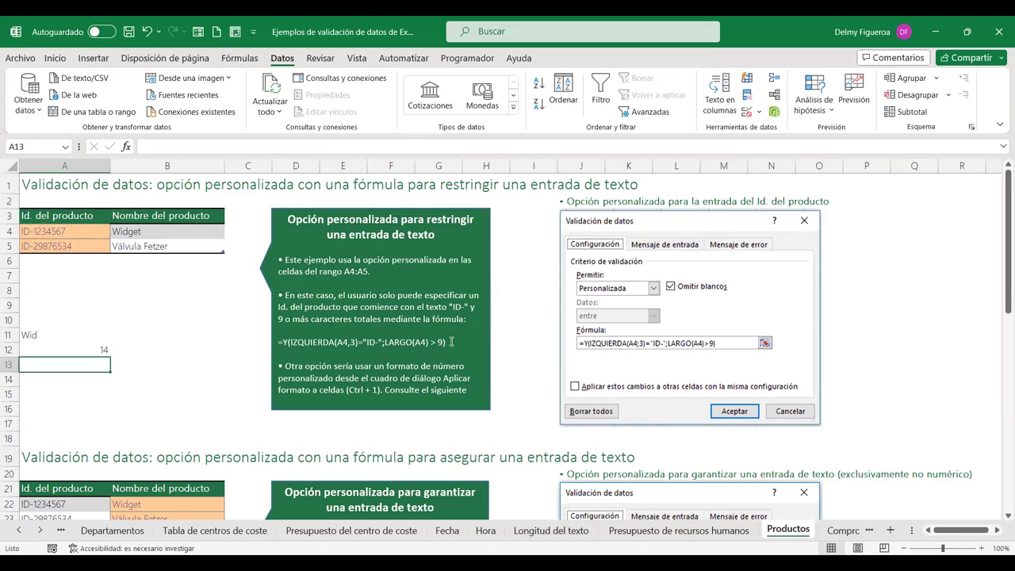
key("Up")
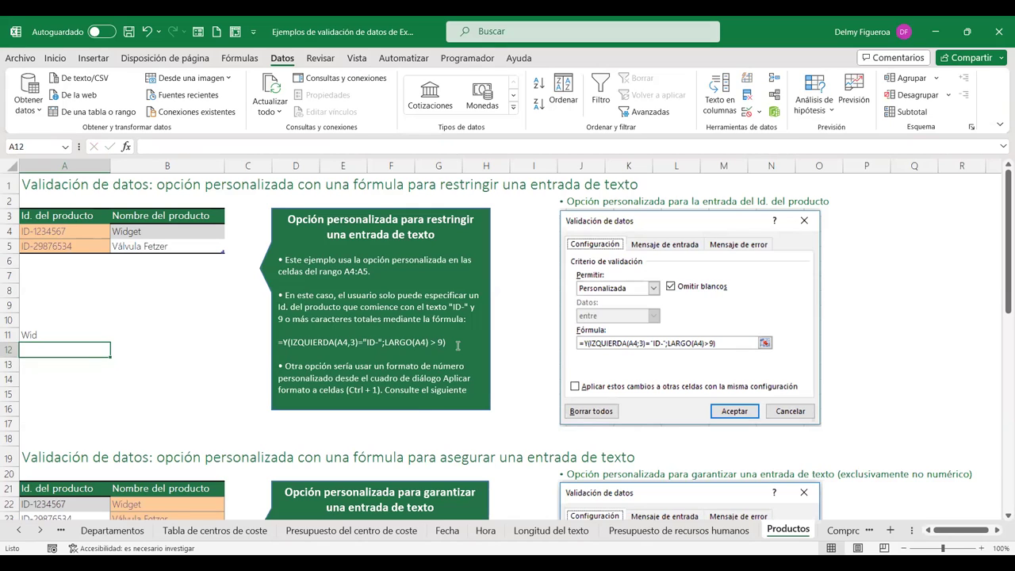
key("Up")
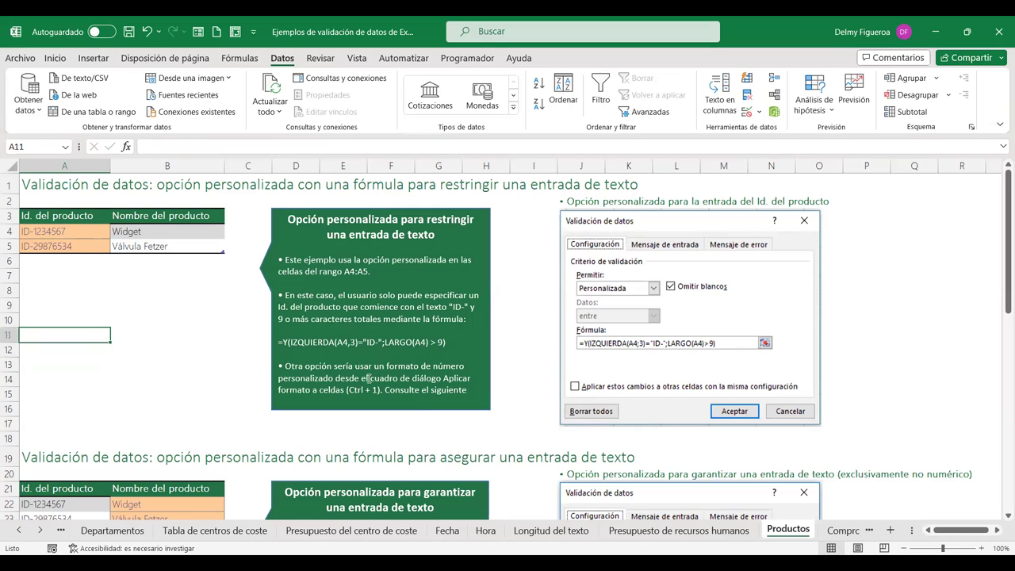
In A11, begin the formula +Y(IZQUIERDA(A4;3)="ID-";larg to combine prefix and length checks.
type("+y")
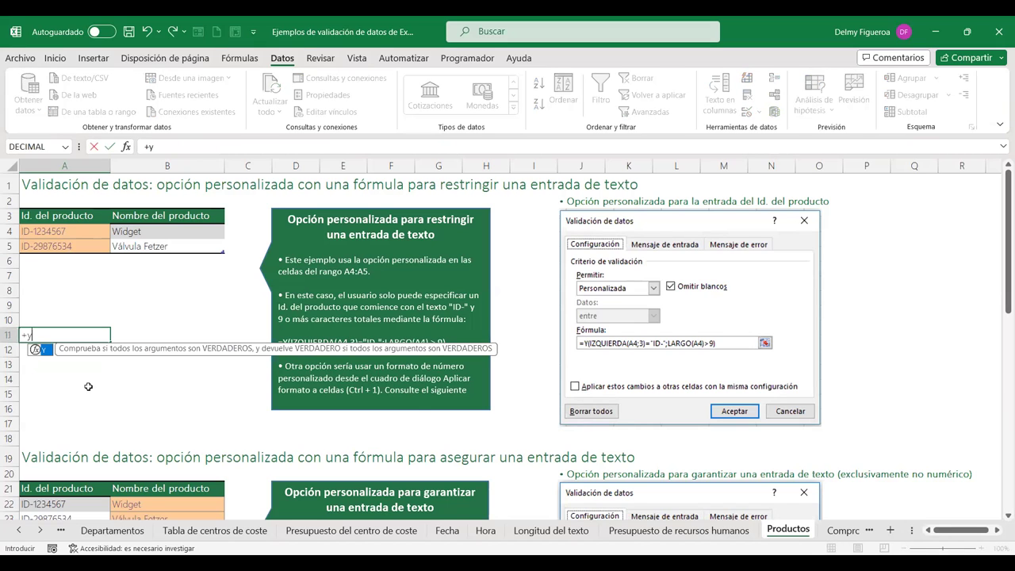
double_click(43, 350)
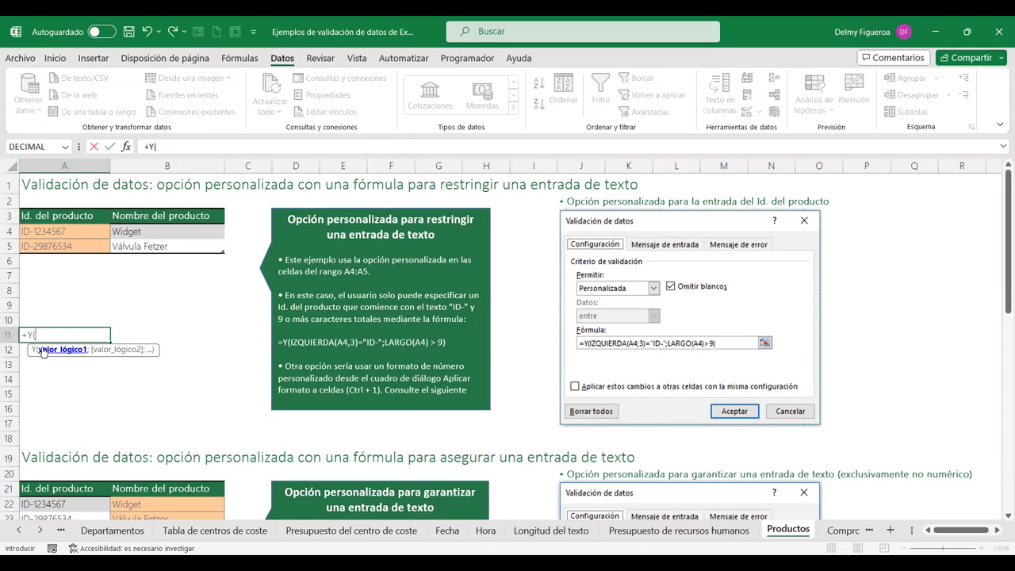
type("izquie")
double_click(66, 359)
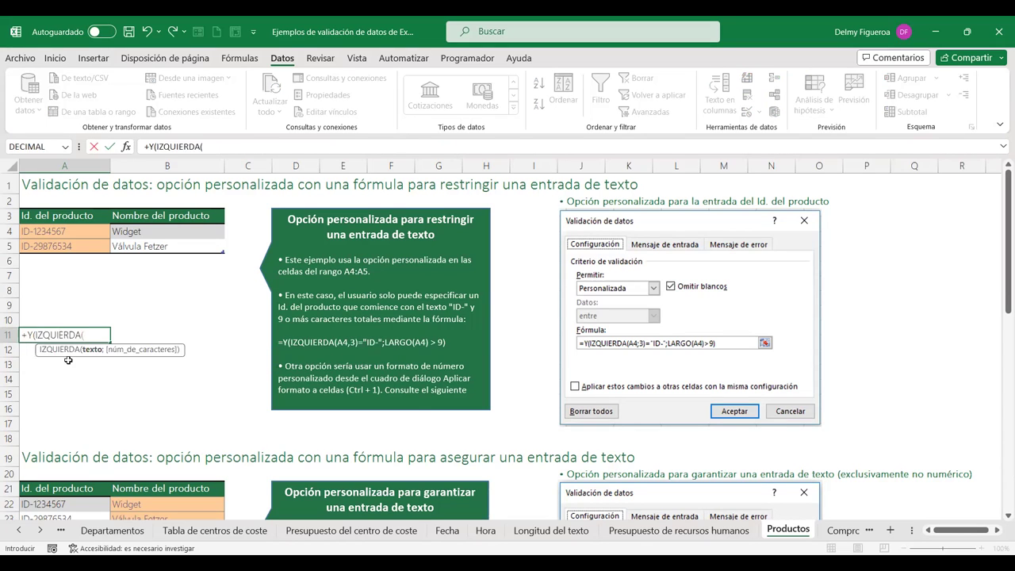
left_click(62, 231)
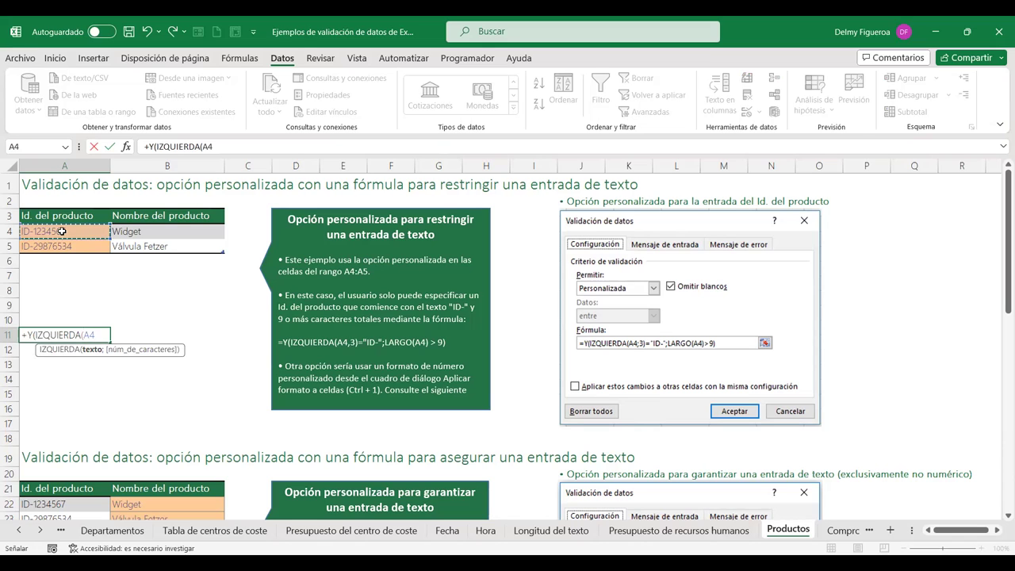
type(";3")
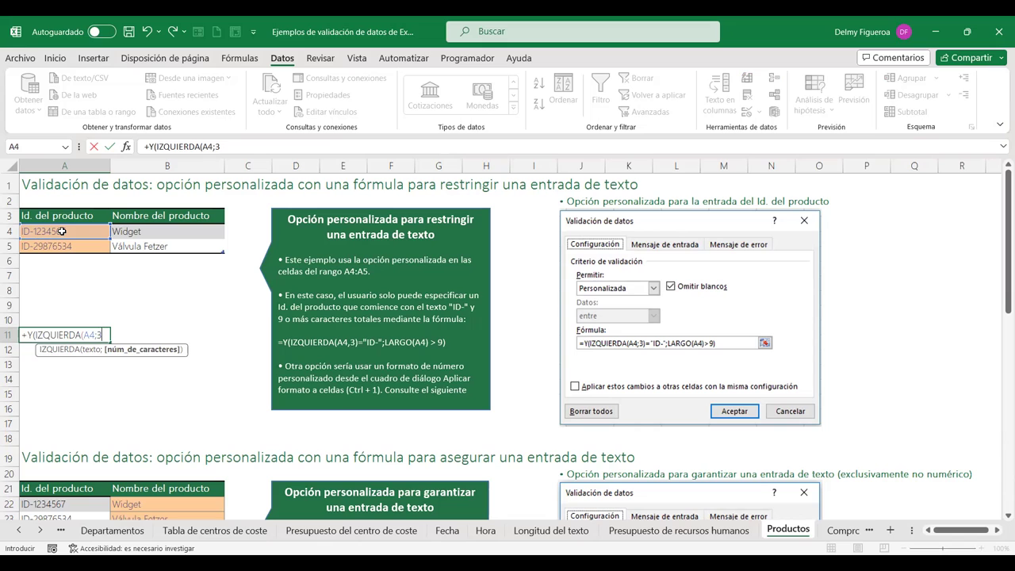
type(")")
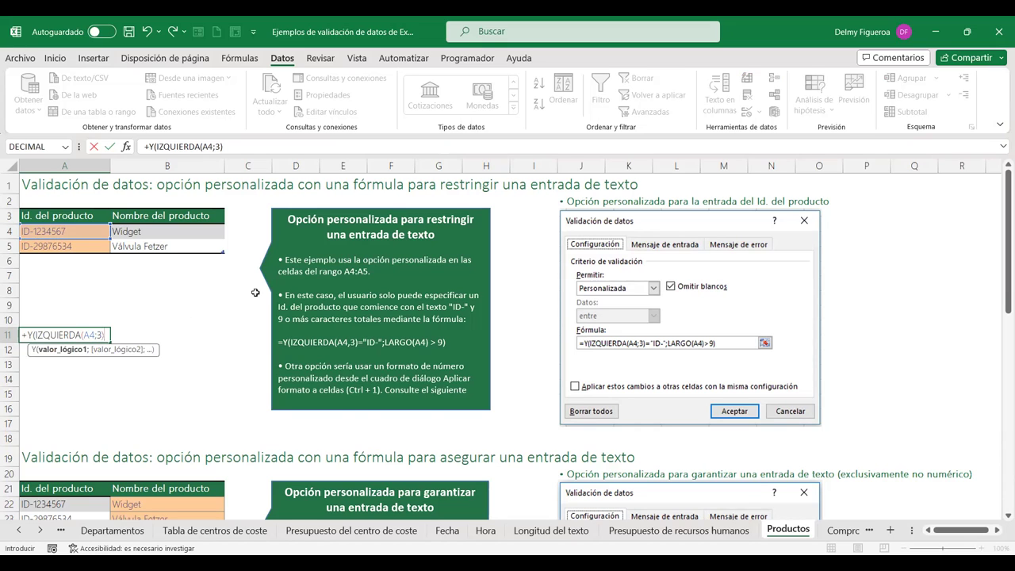
type("=\"I")
type("D")
type("-\";")
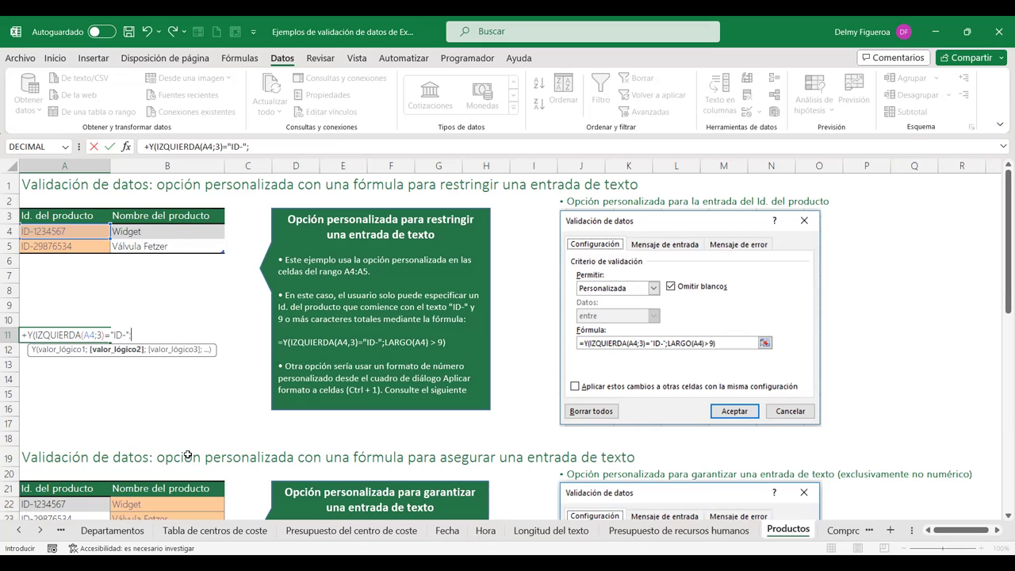
type("larg")
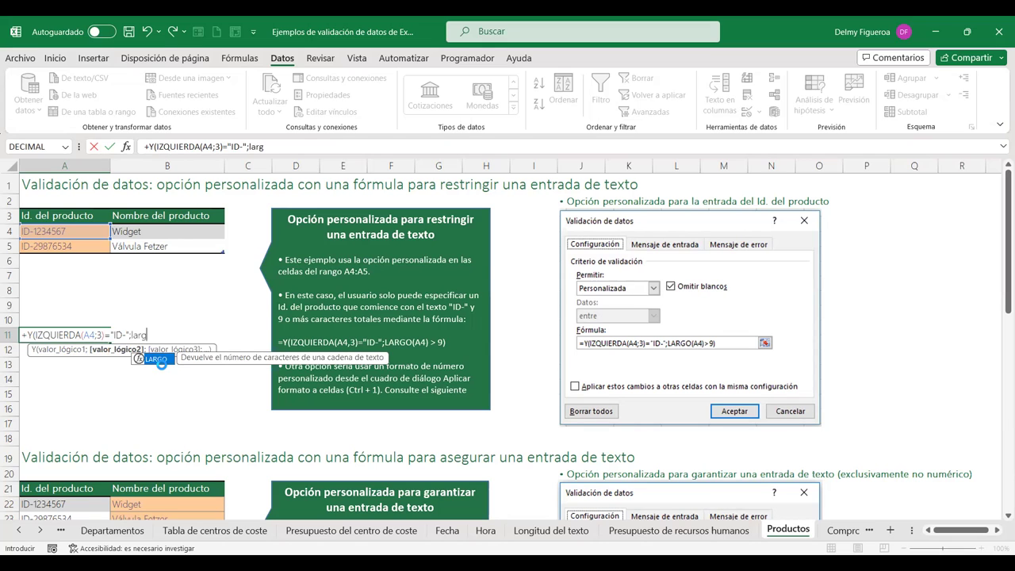
left_click(466, 344)
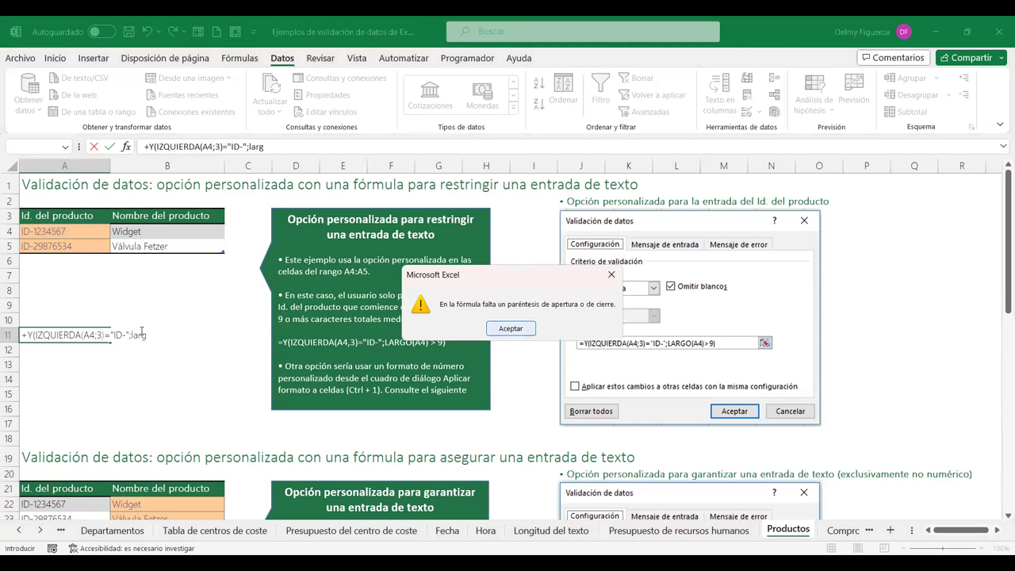
Dismiss the parenthesis warning and finish the A11 formula with LARGO(A4)>9), giving VERDADERO.
key("Return")
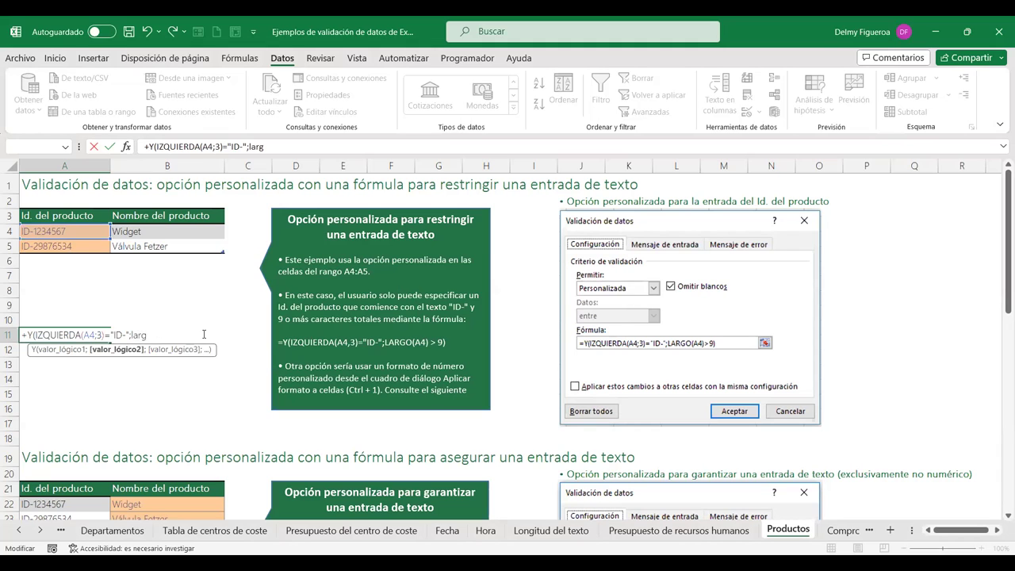
type("o")
double_click(156, 359)
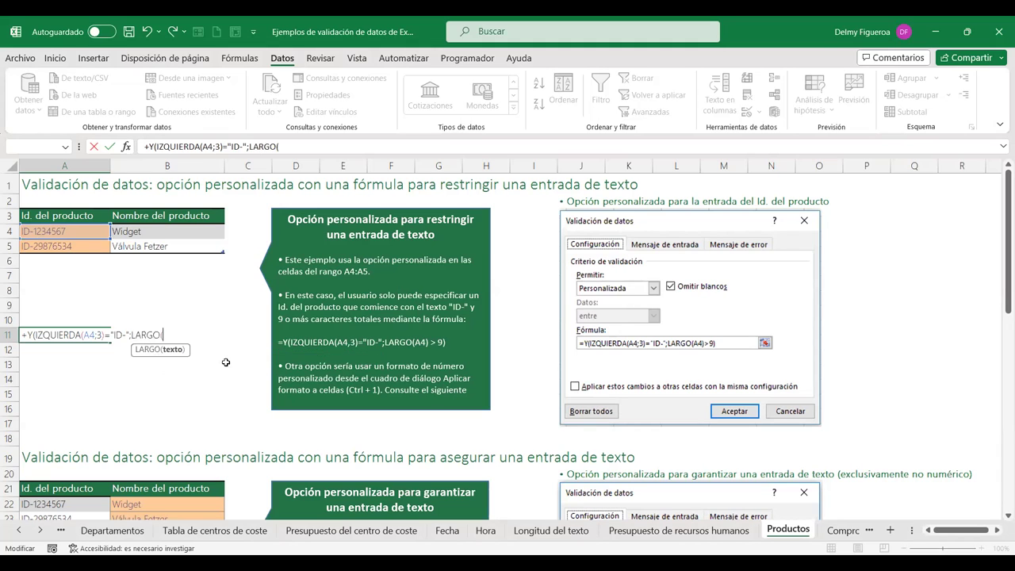
left_click(56, 230)
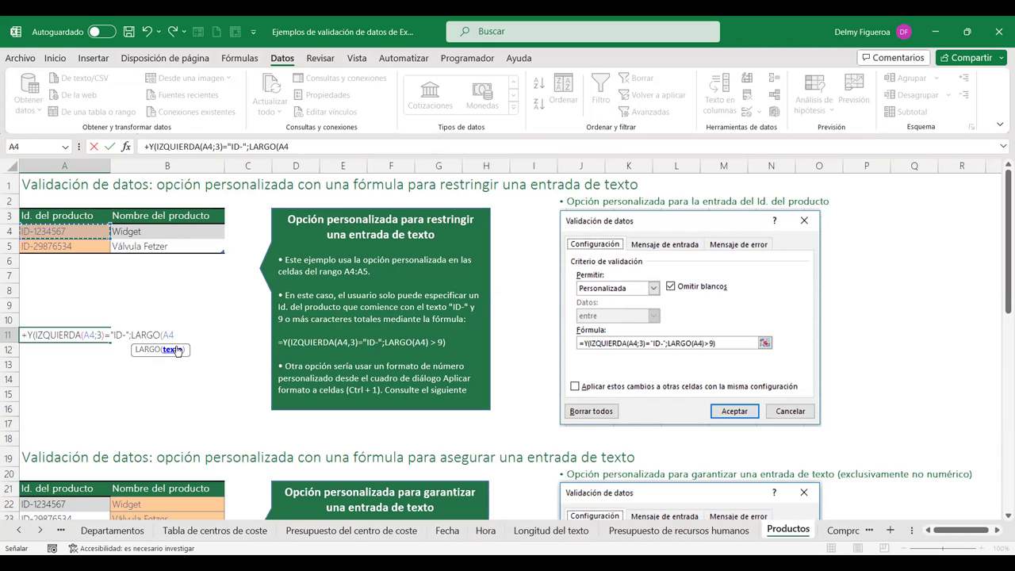
type(")")
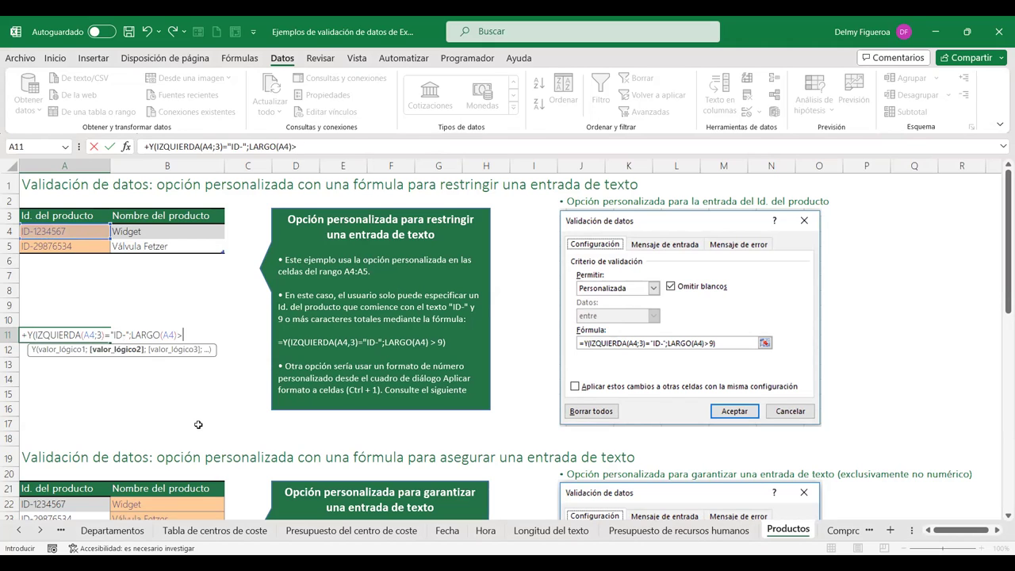
type(">9")
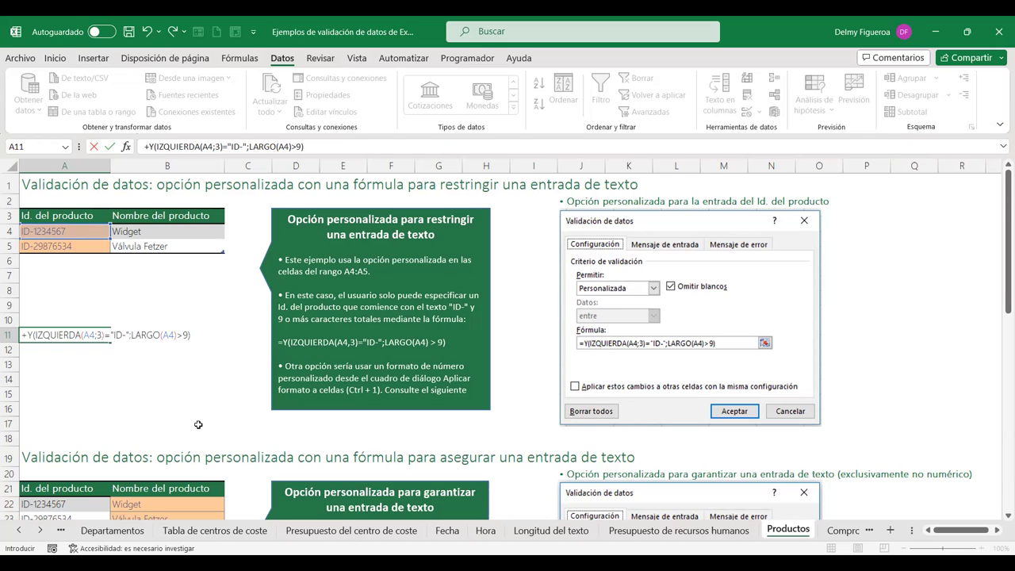
key("Return")
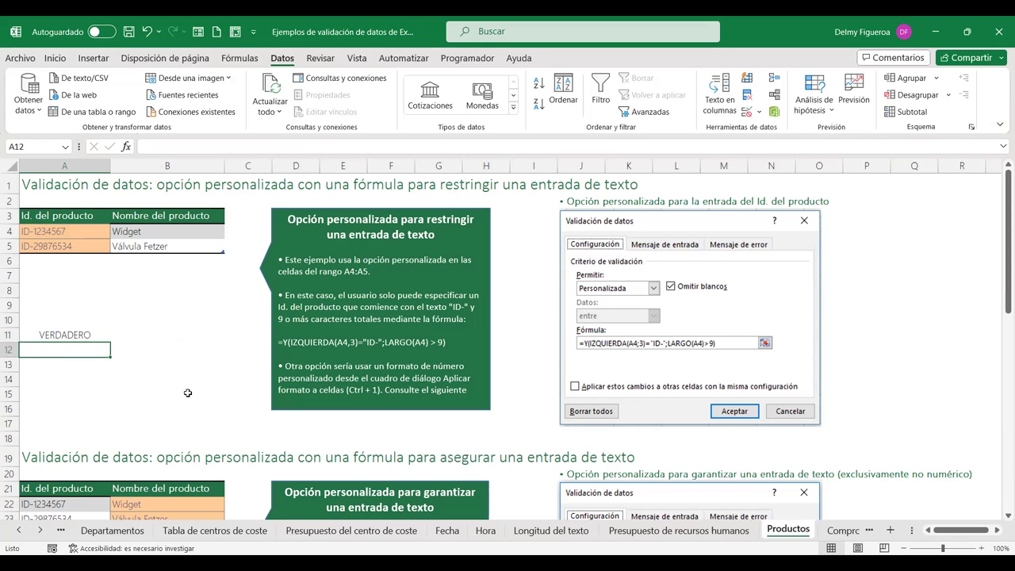
left_click(82, 232)
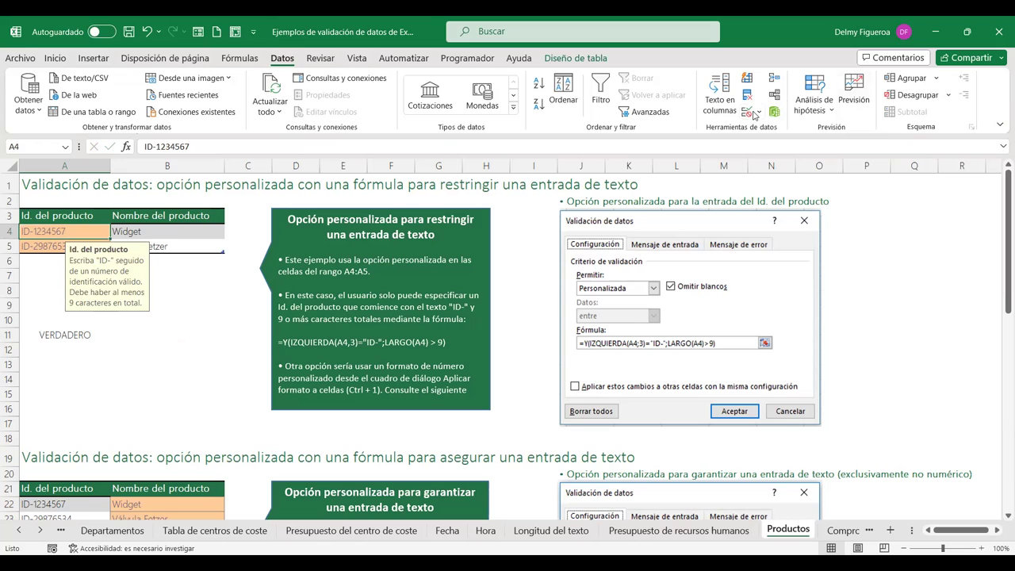
left_click(746, 111)
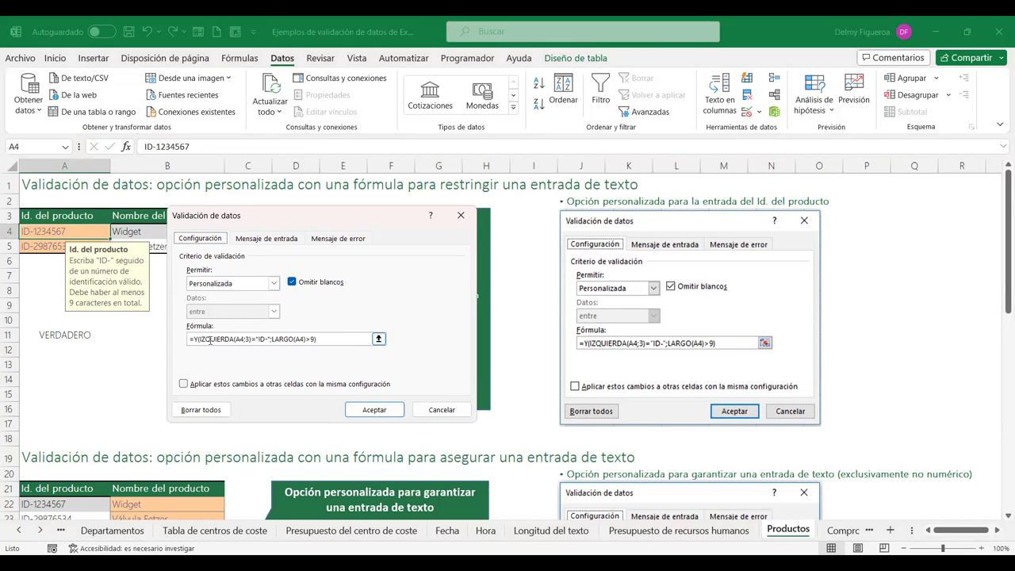
left_click(441, 410)
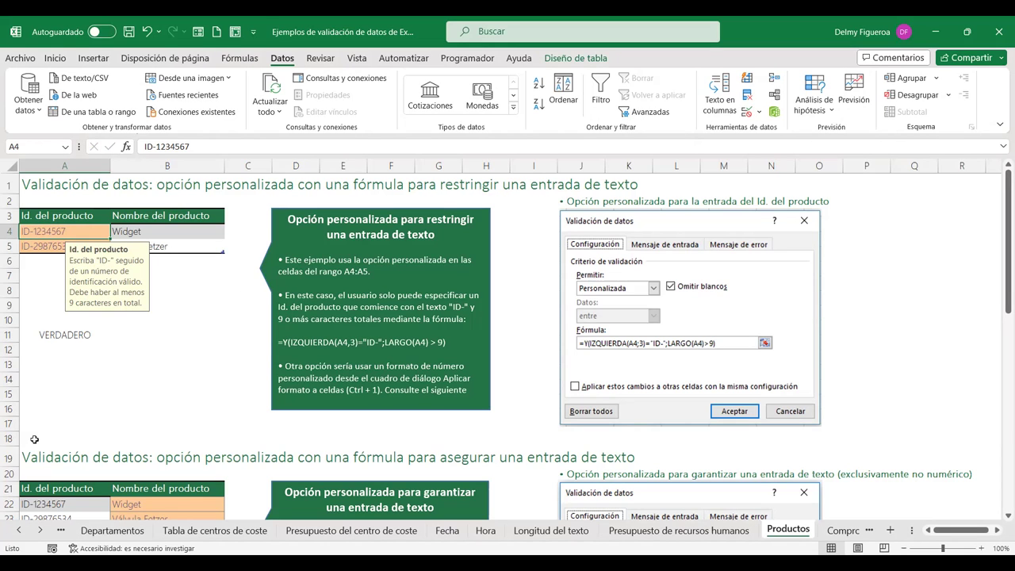
left_click(71, 334)
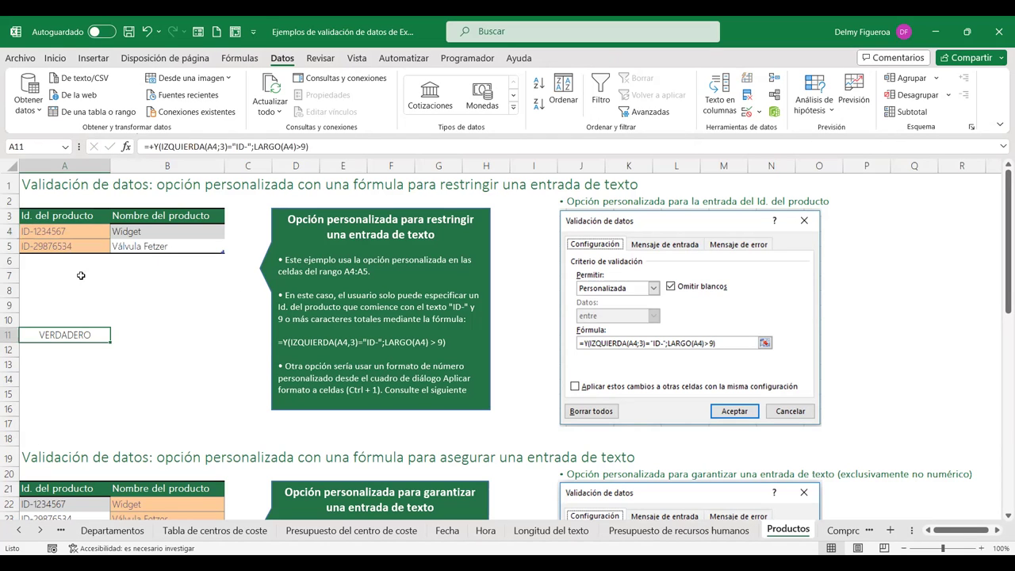
left_click(81, 231)
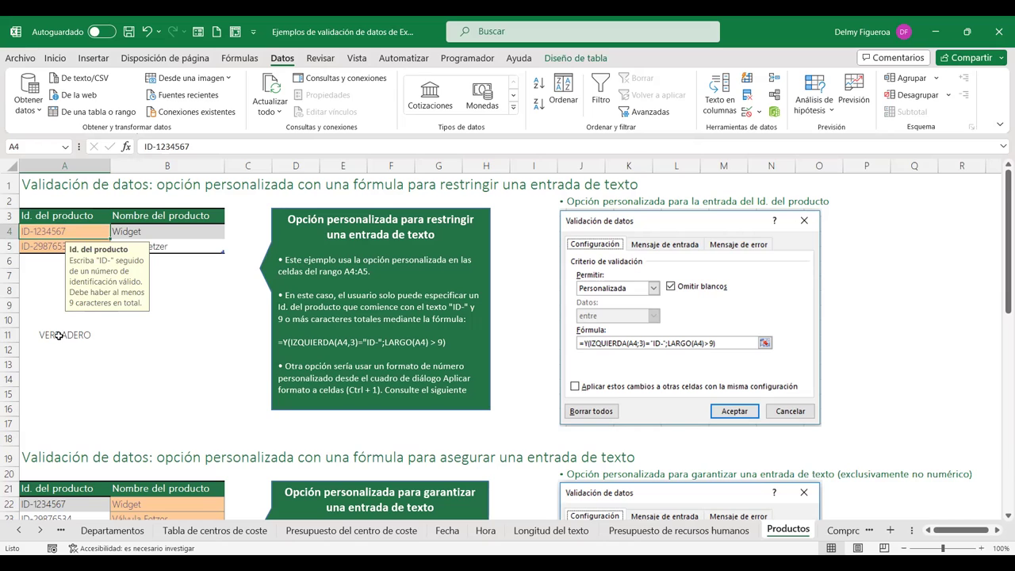
Replace both A4 references in the A11 formula (IZQUIERDA and LARGO) with A8.
left_click(58, 336)
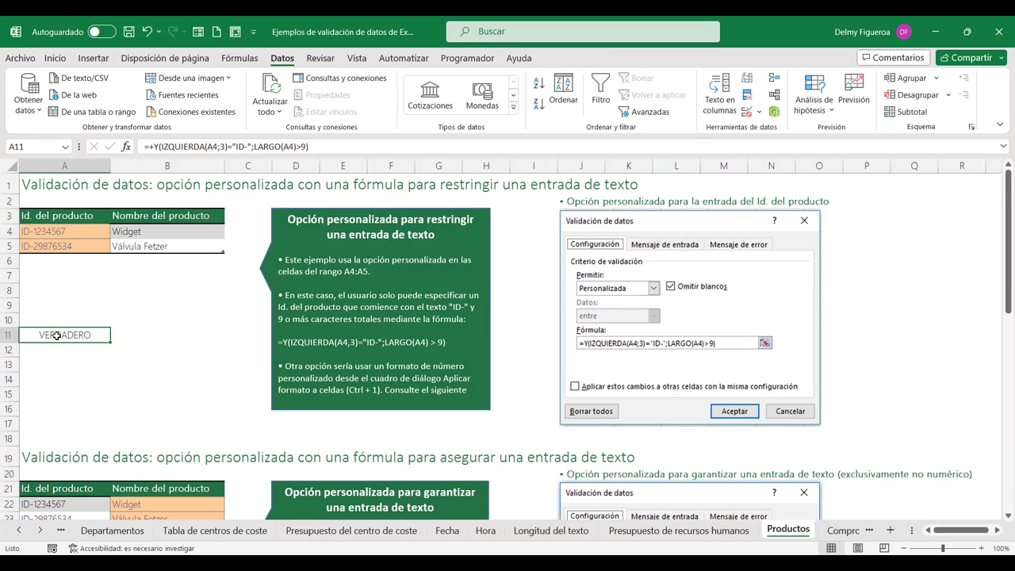
double_click(57, 335)
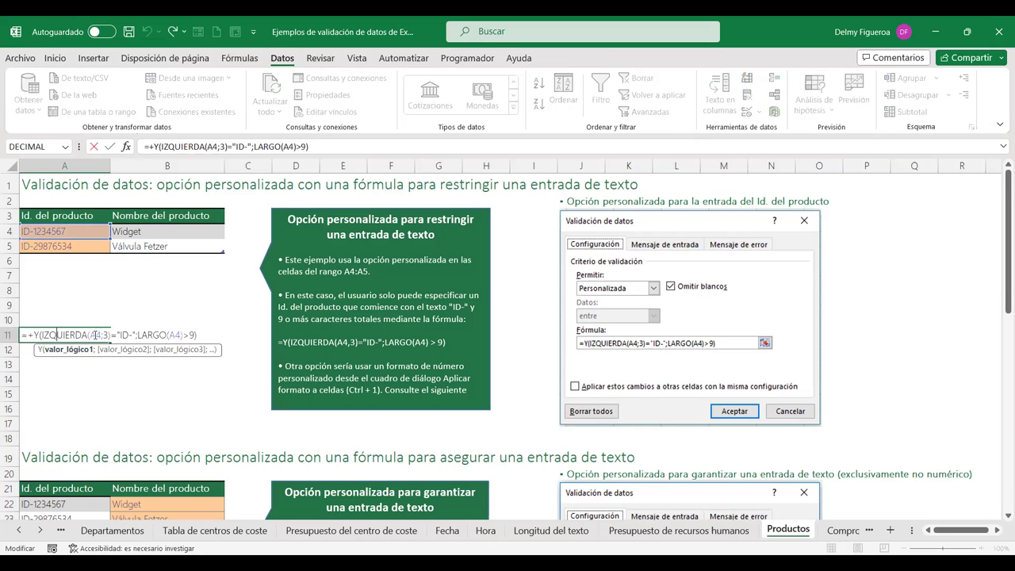
left_click(95, 335)
double_click(95, 335)
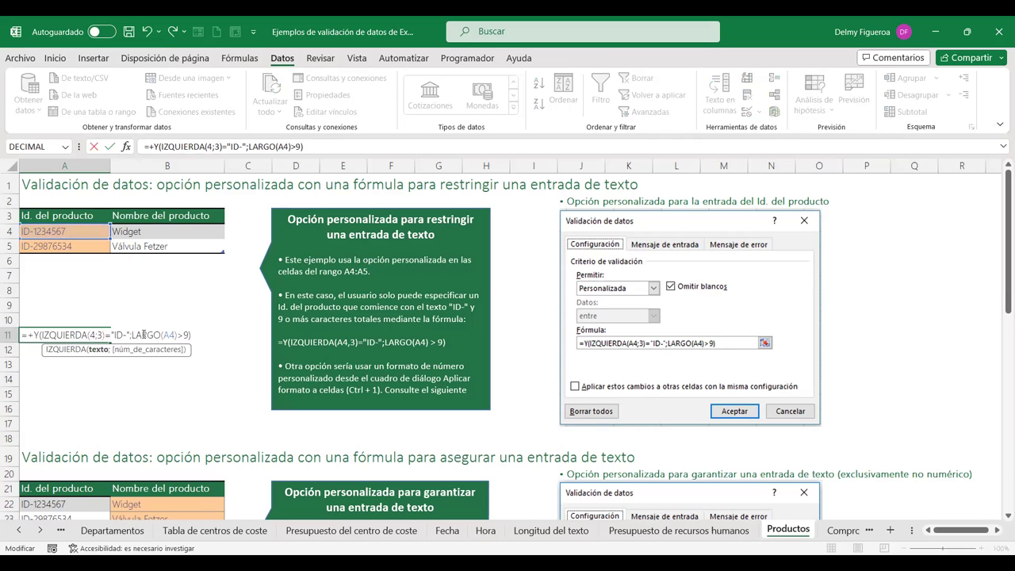
left_click(71, 290)
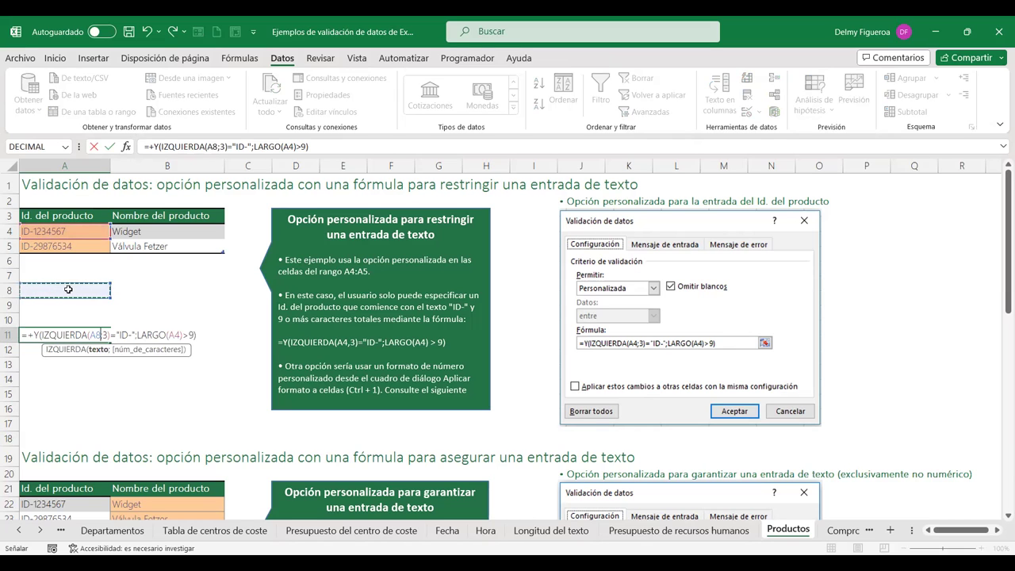
double_click(174, 334)
key("BackSpace")
left_click(87, 290)
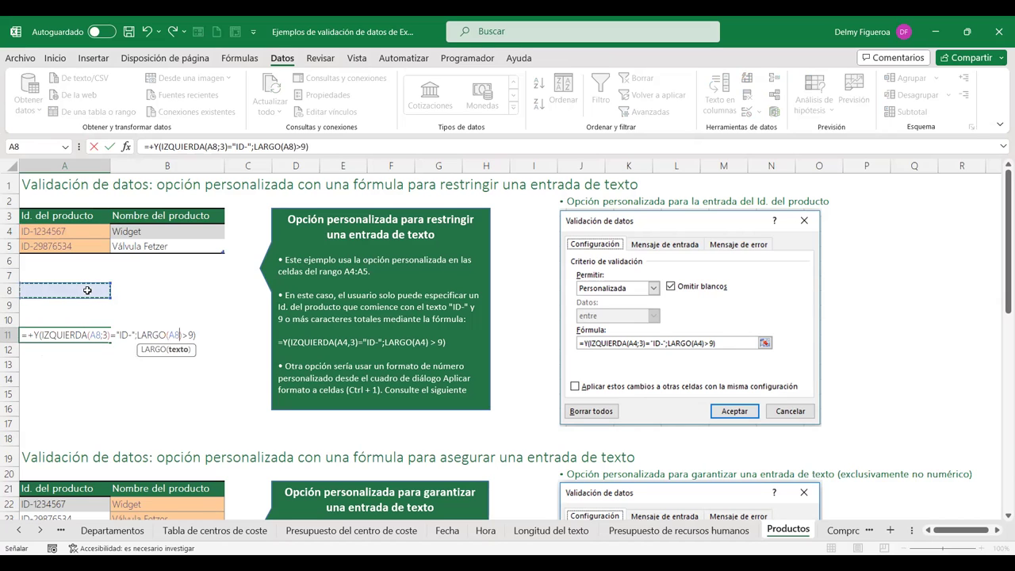
key("Return")
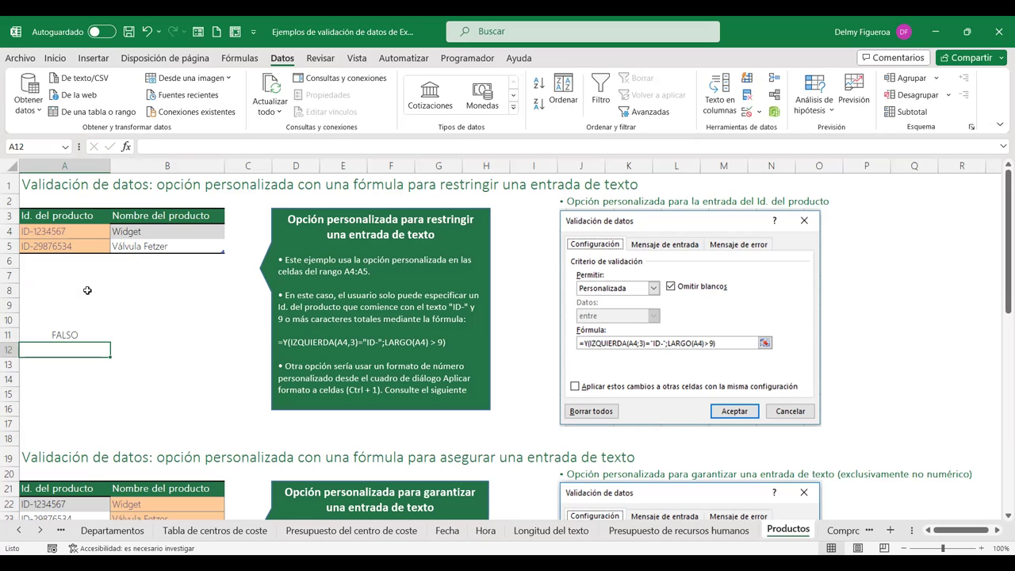
Test the A11 check by entering 123, then ID-456789, in A8.
left_click(68, 331)
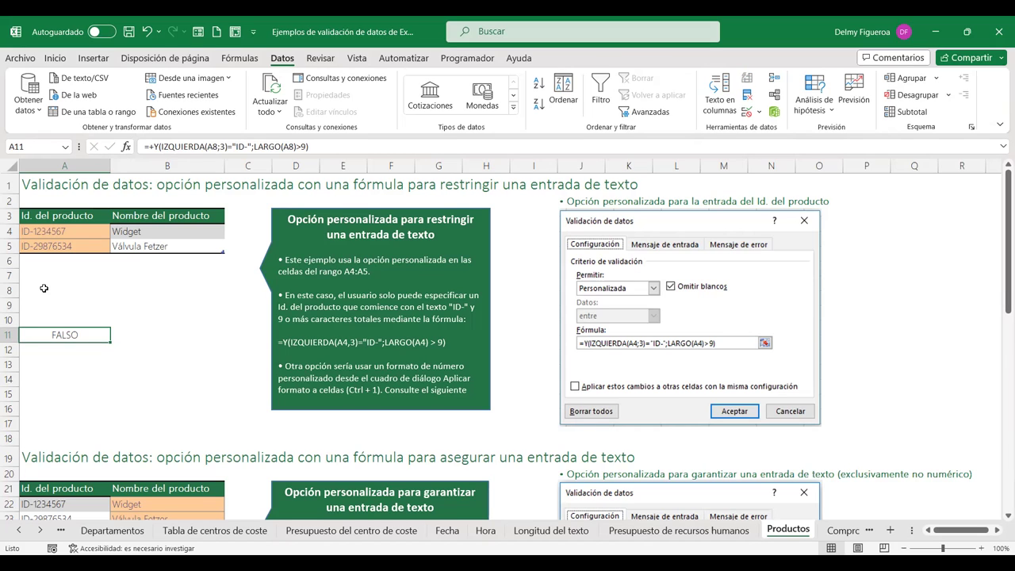
left_click(44, 288)
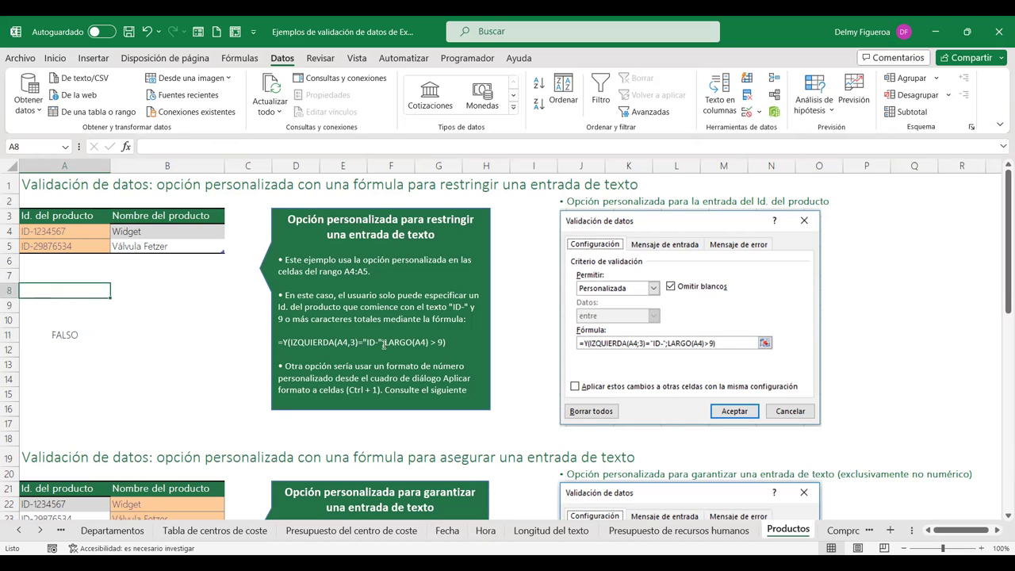
type("123")
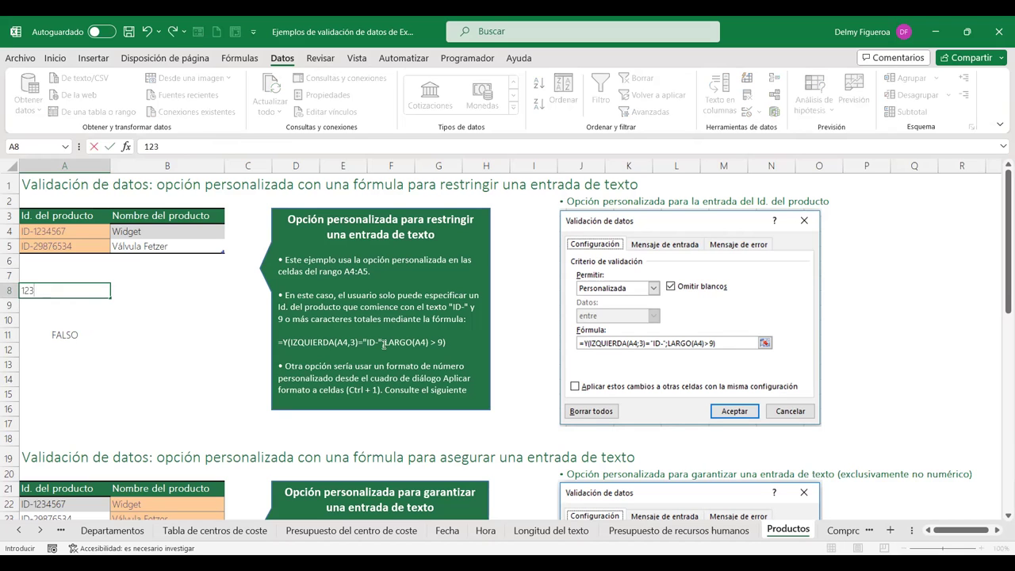
key("Tab")
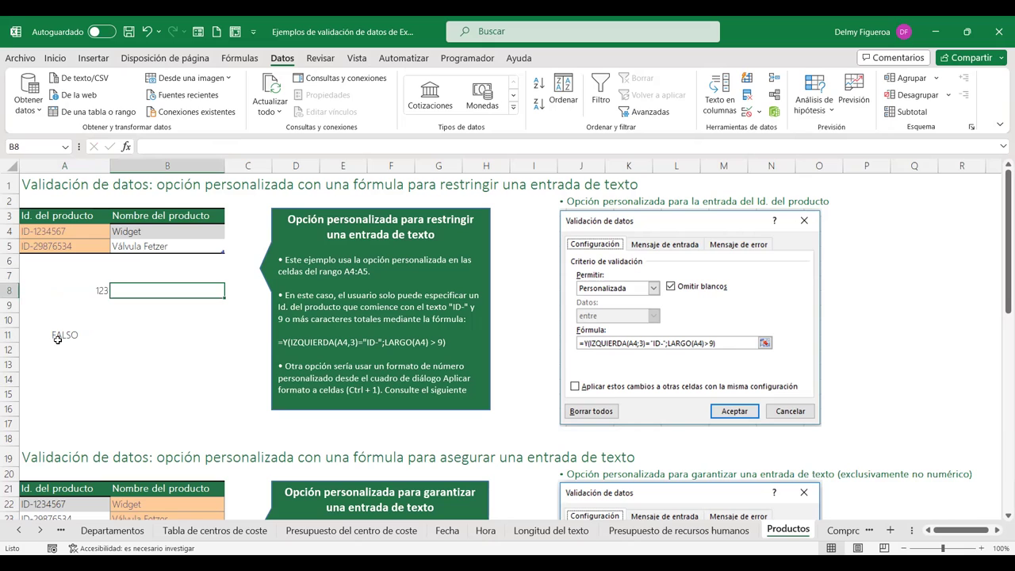
left_click(89, 291)
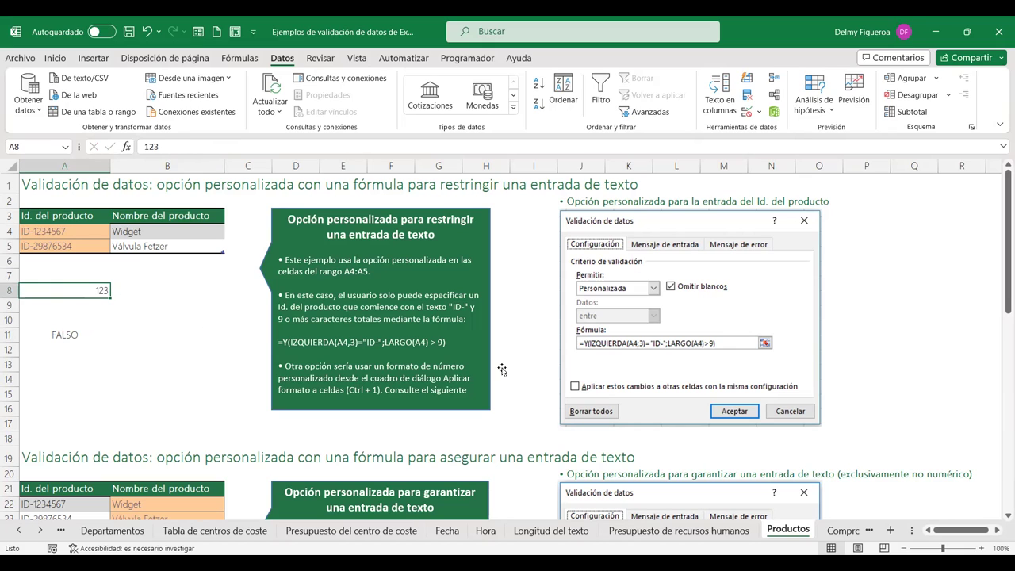
type("ID-456789")
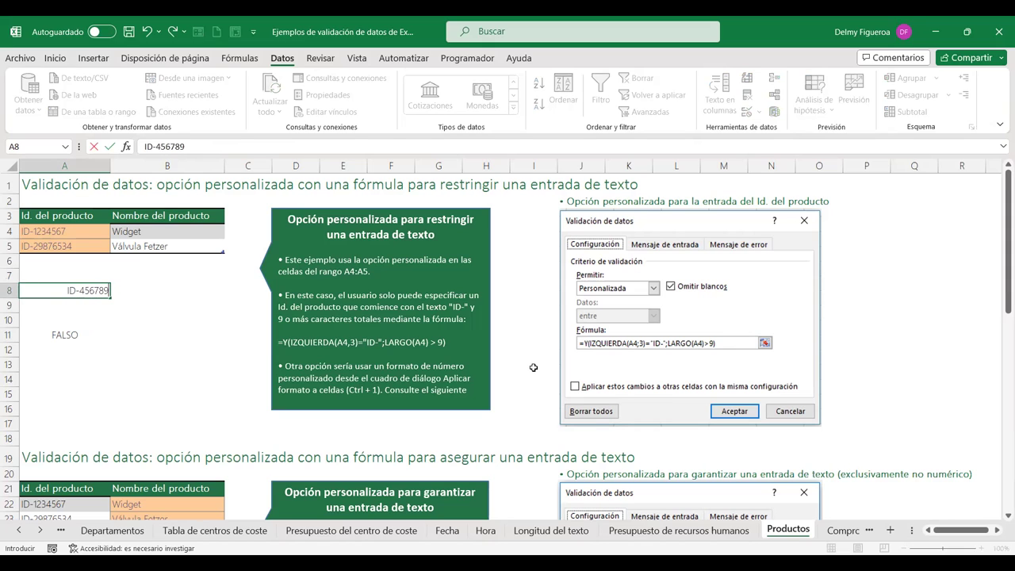
key("Return")
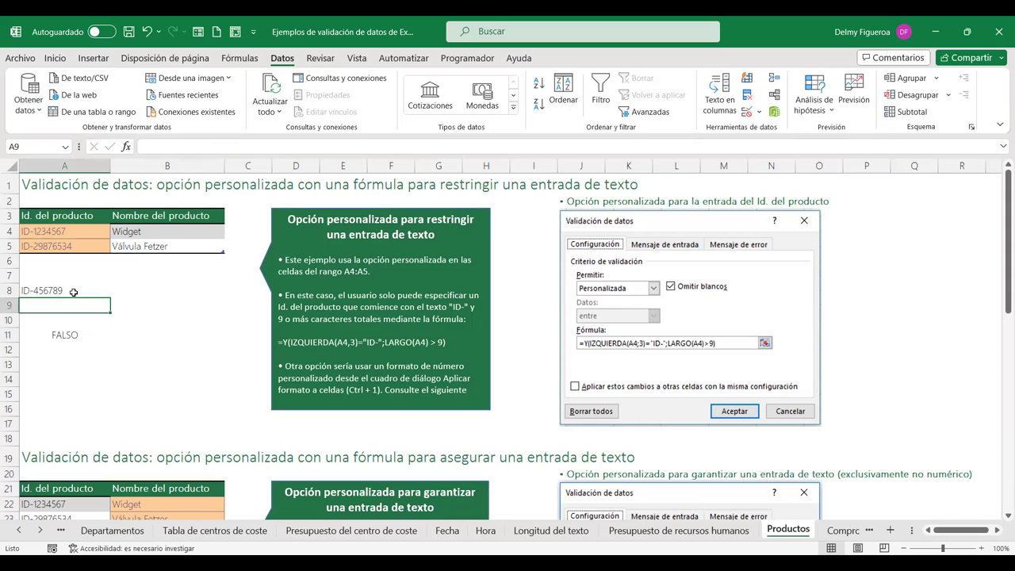
Lengthen the A8 test value to ID-4567890, then clear A8 again.
double_click(76, 291)
type("0")
key("Return")
left_click(79, 290)
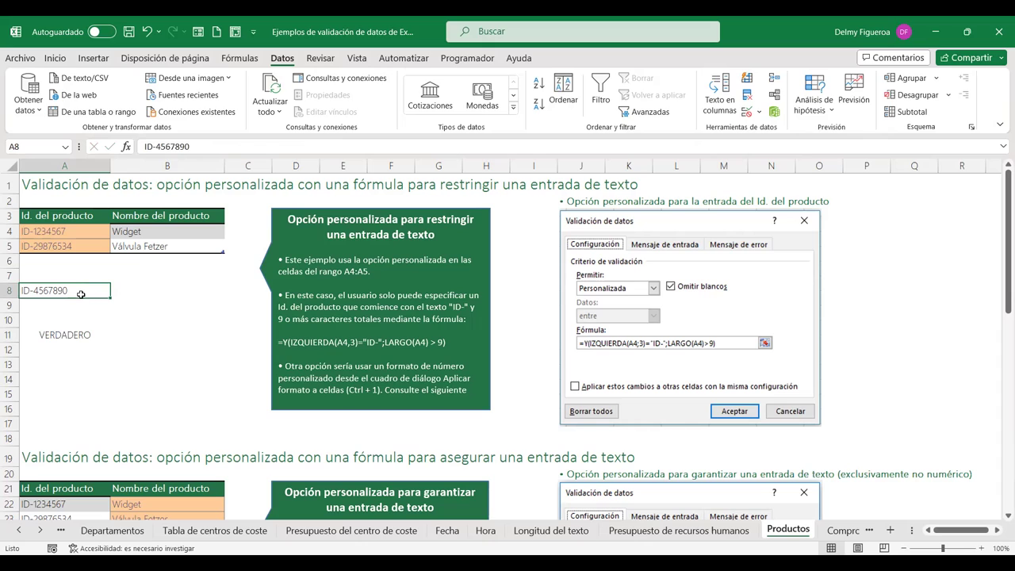
key("Delete")
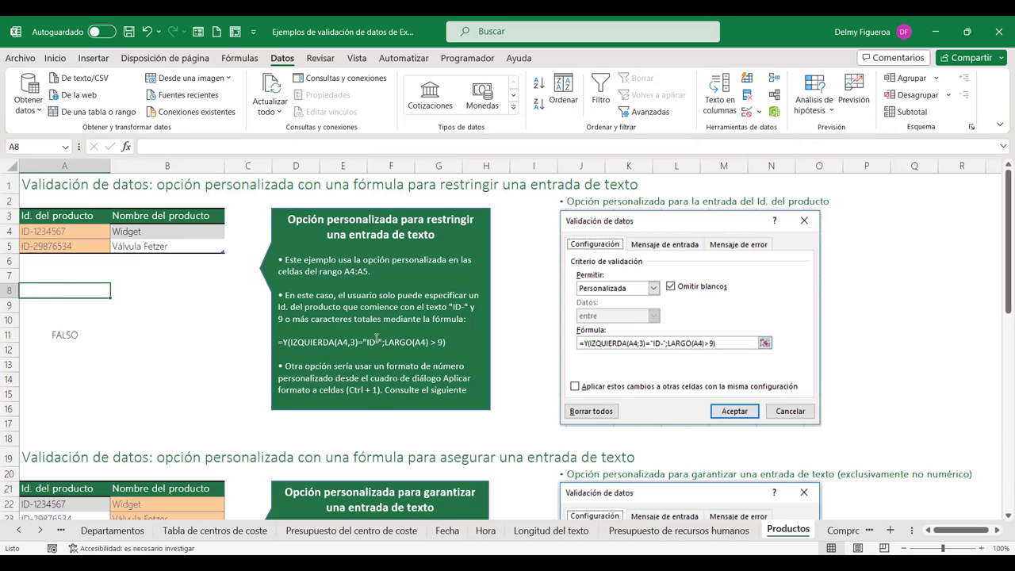
scroll(366, 339, "down", 3)
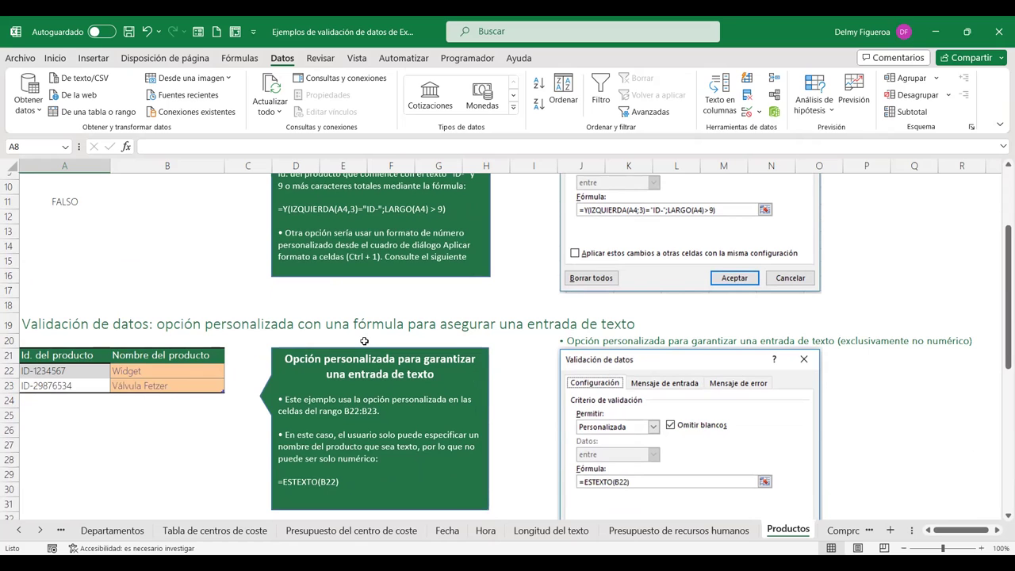
scroll(363, 341, "down", 1)
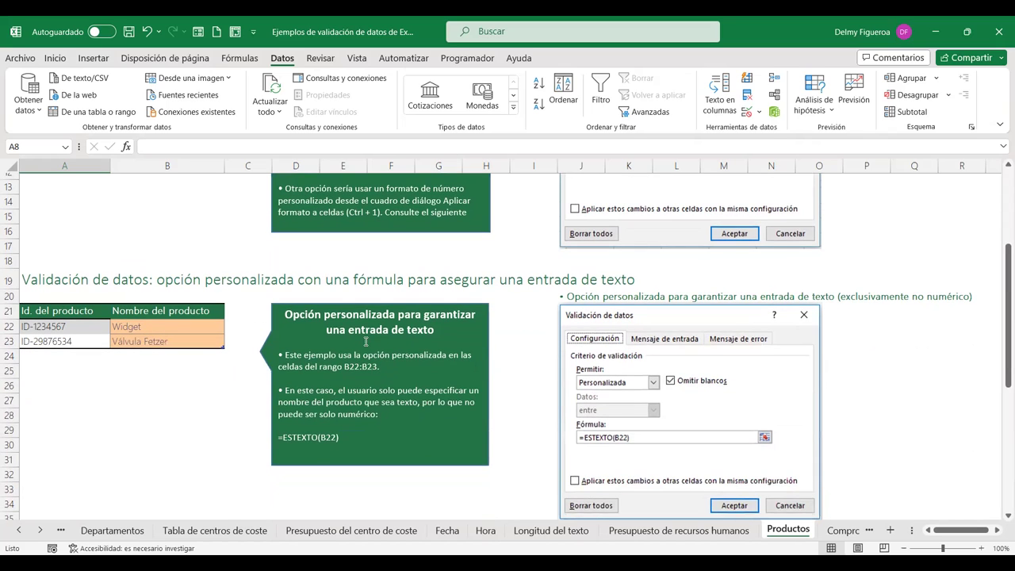
scroll(366, 342, "down", 1)
scroll(366, 341, "down", 1)
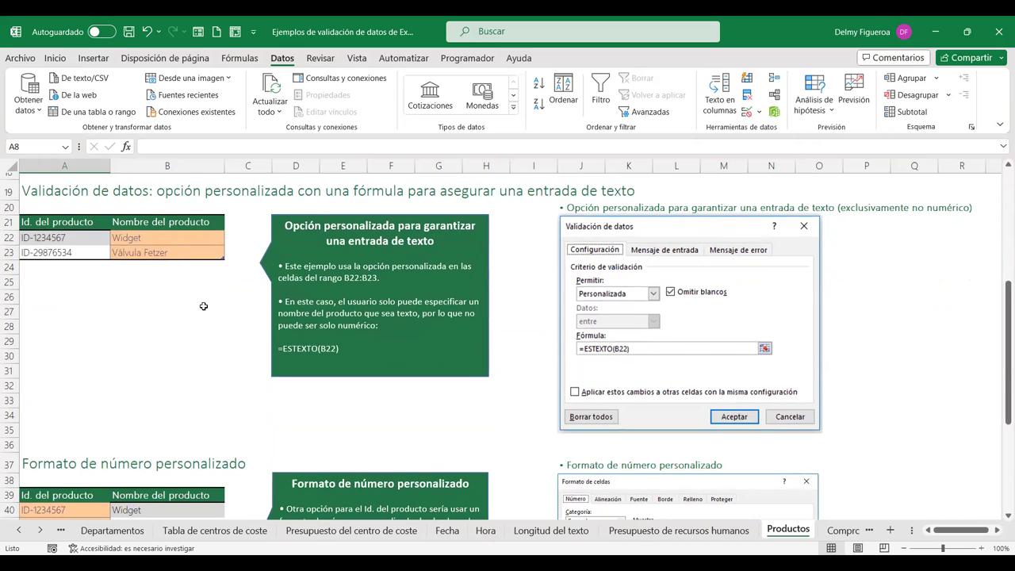
scroll(203, 306, "up", 1)
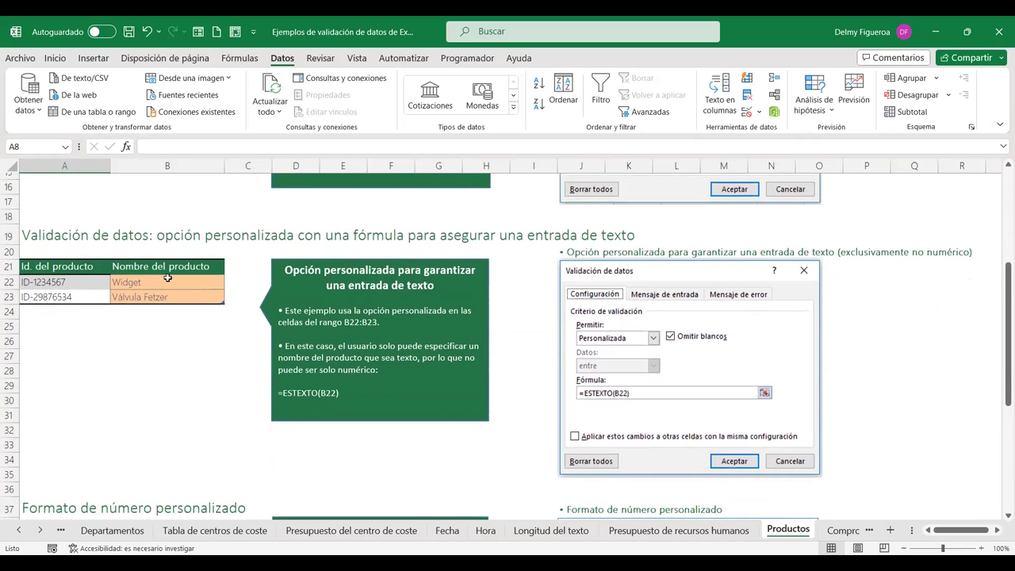
left_click_drag(168, 281, 168, 297)
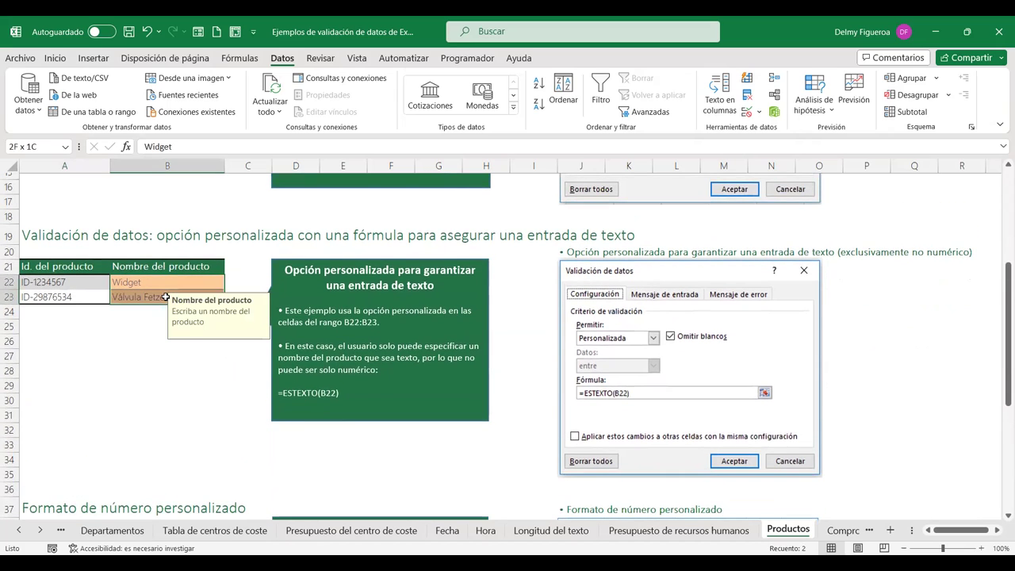
left_click(167, 282)
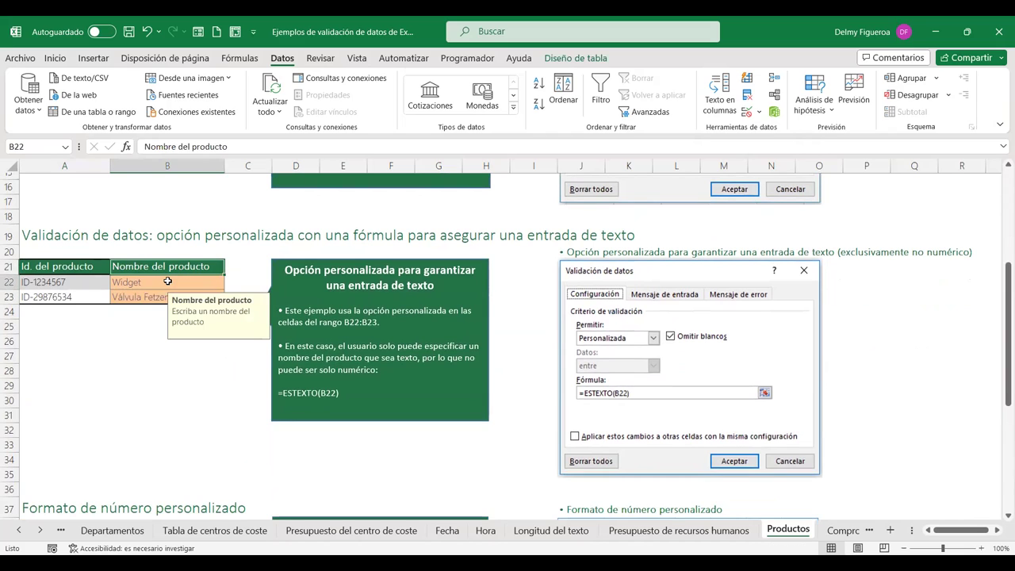
left_click(134, 294)
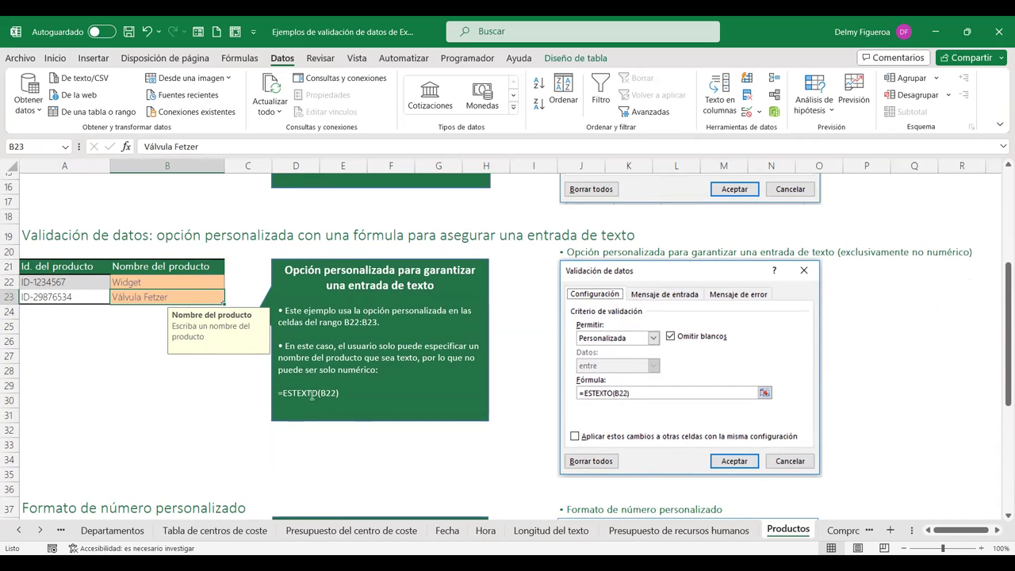
Enter =+ESTEXTO(B22) in A28, showing VERDADERO, and select B22.
left_click(80, 374)
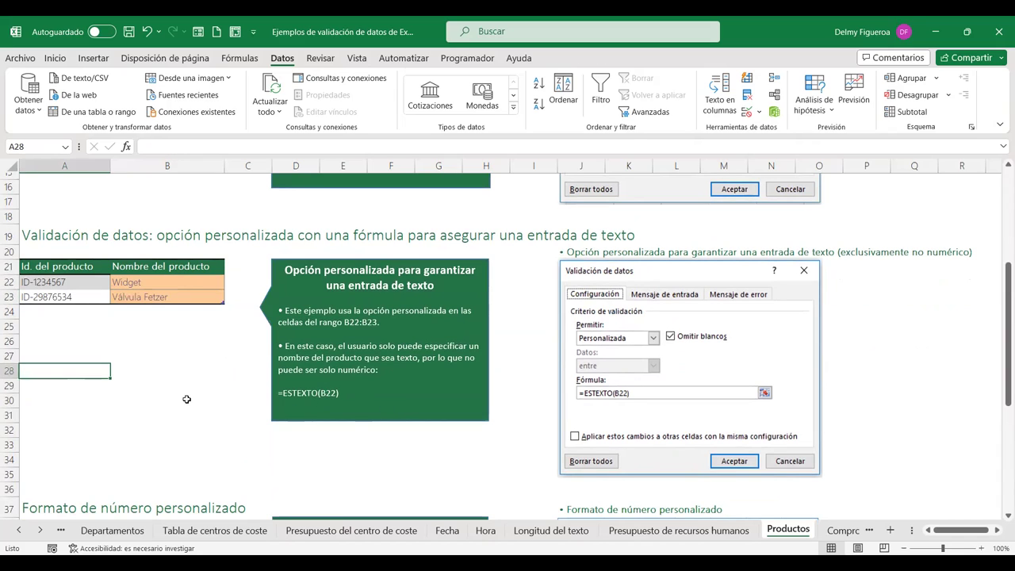
type("+")
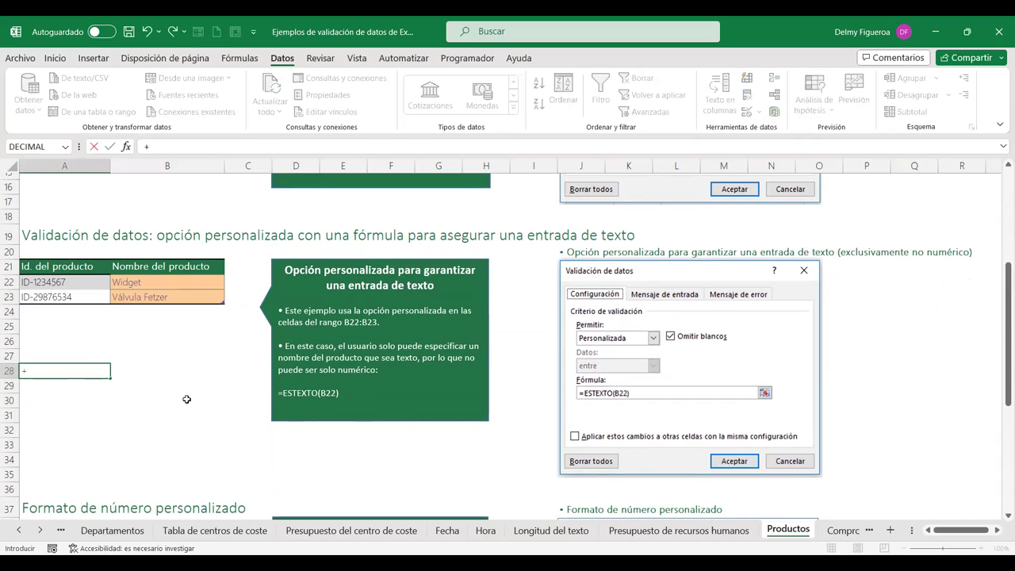
type("este")
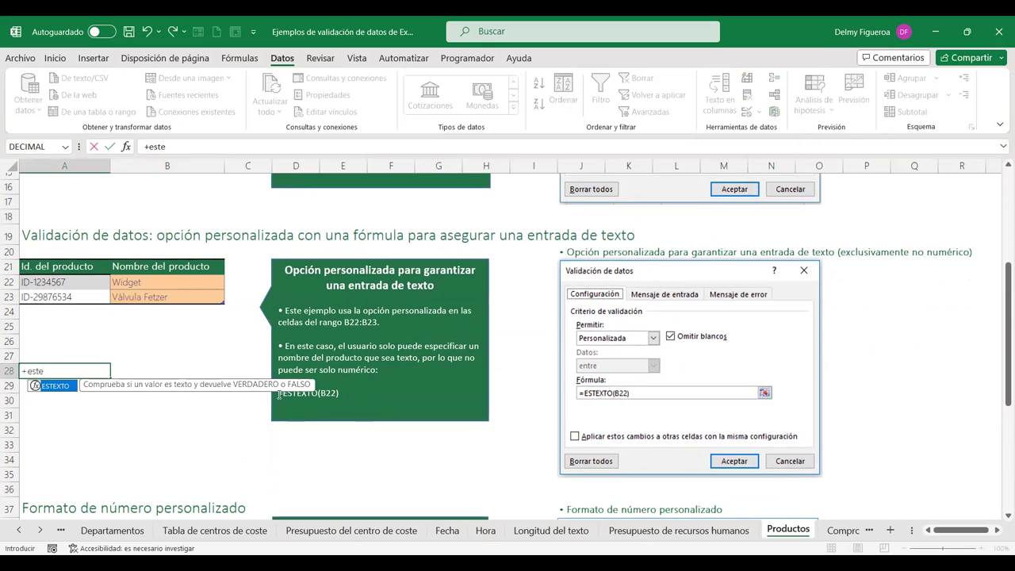
double_click(61, 386)
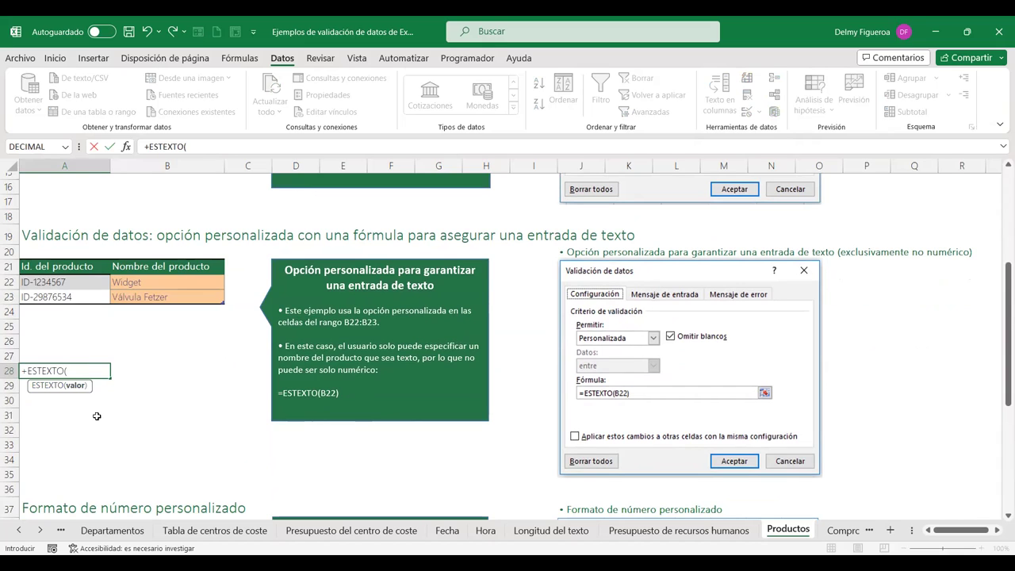
left_click(148, 283)
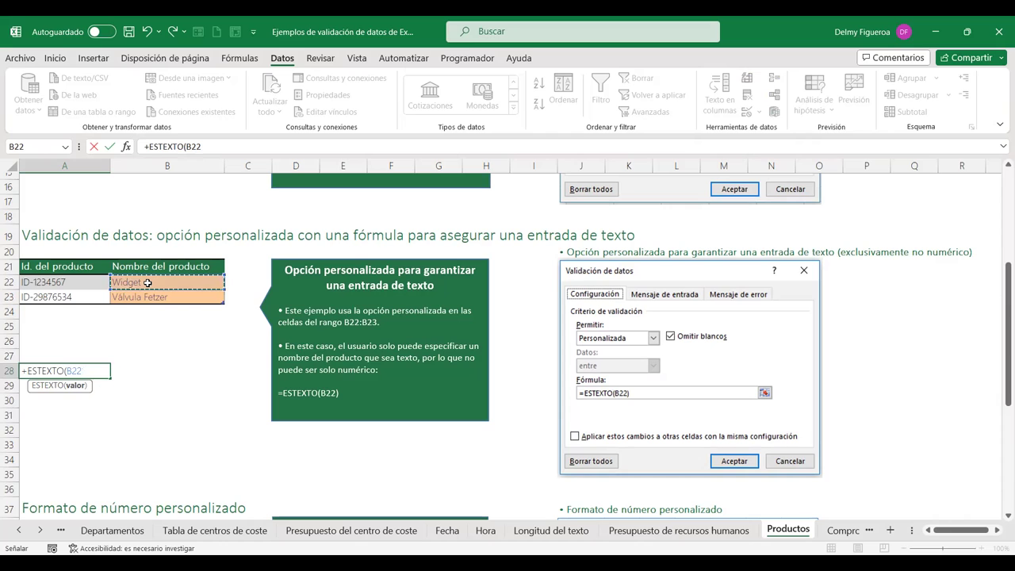
key("Return")
left_click(148, 283)
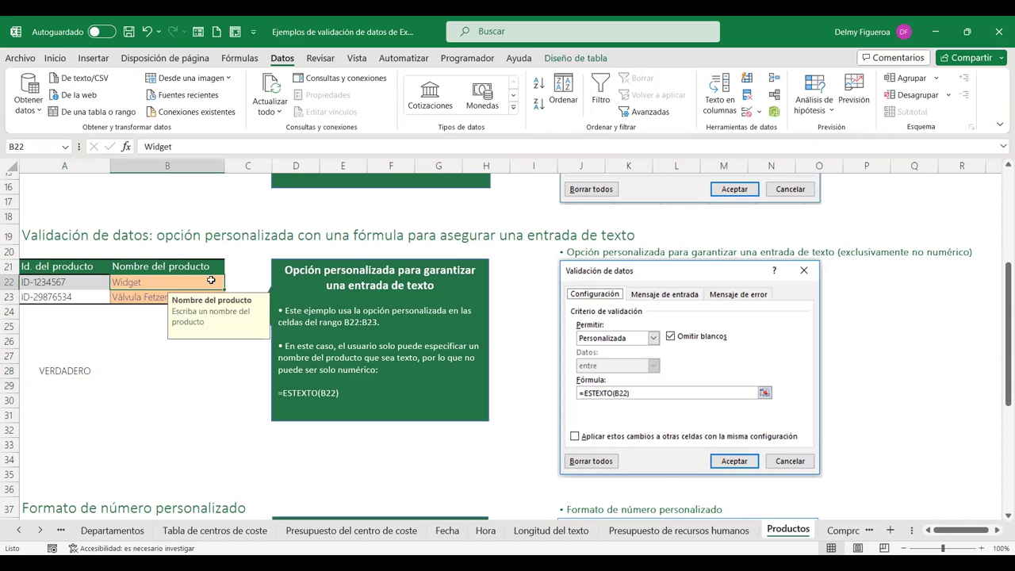
Try entering 12 in B22 and cancel the validation error so Widget stays.
type("12")
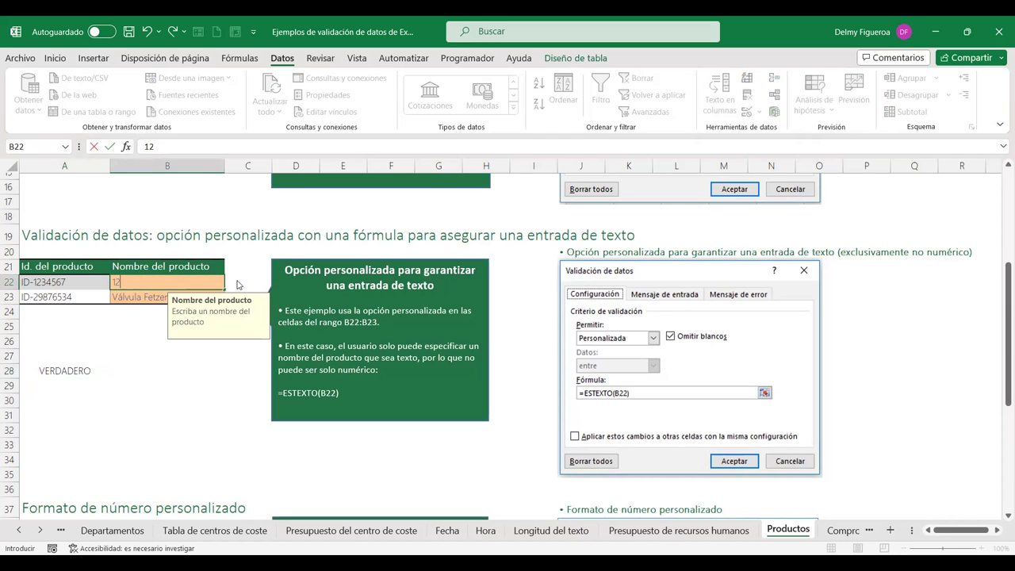
key("Return")
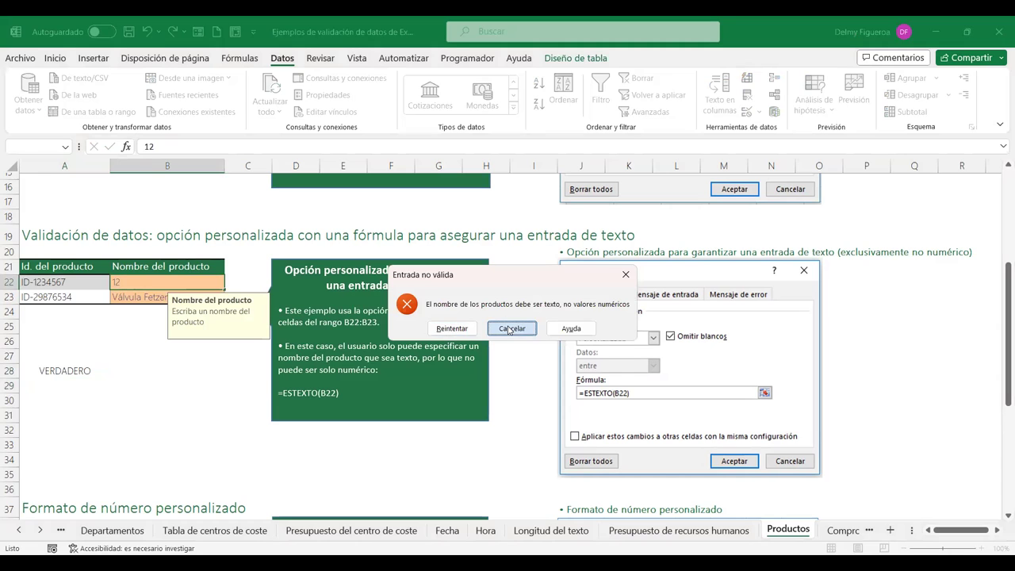
left_click(511, 328)
Review B22's ESTEXTO data validation rule and close it unchanged.
left_click(149, 280)
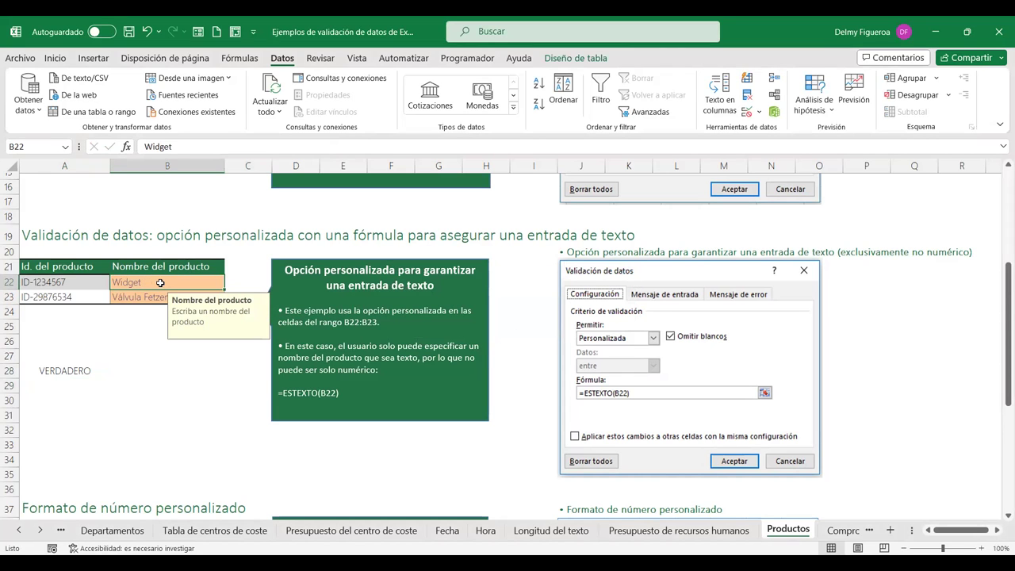
left_click(746, 115)
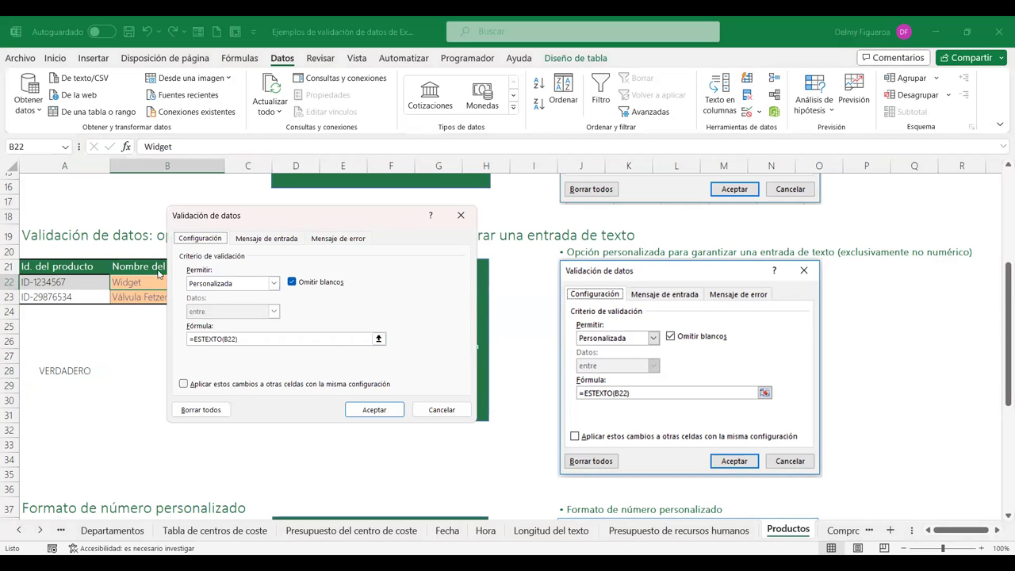
left_click(441, 409)
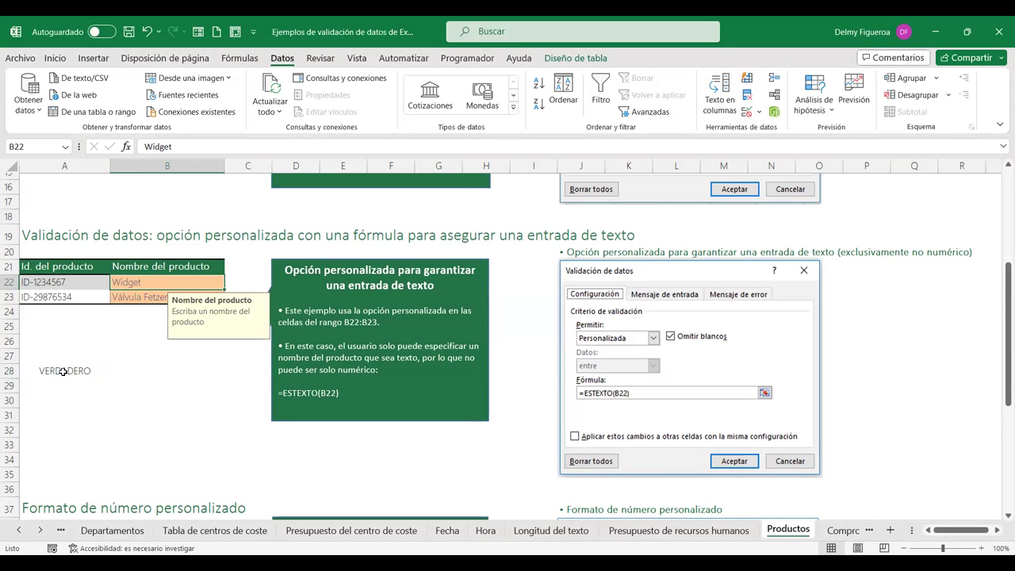
left_click(63, 371)
Change the A28 formula to =+ESTEXTO(A26).
double_click(63, 371)
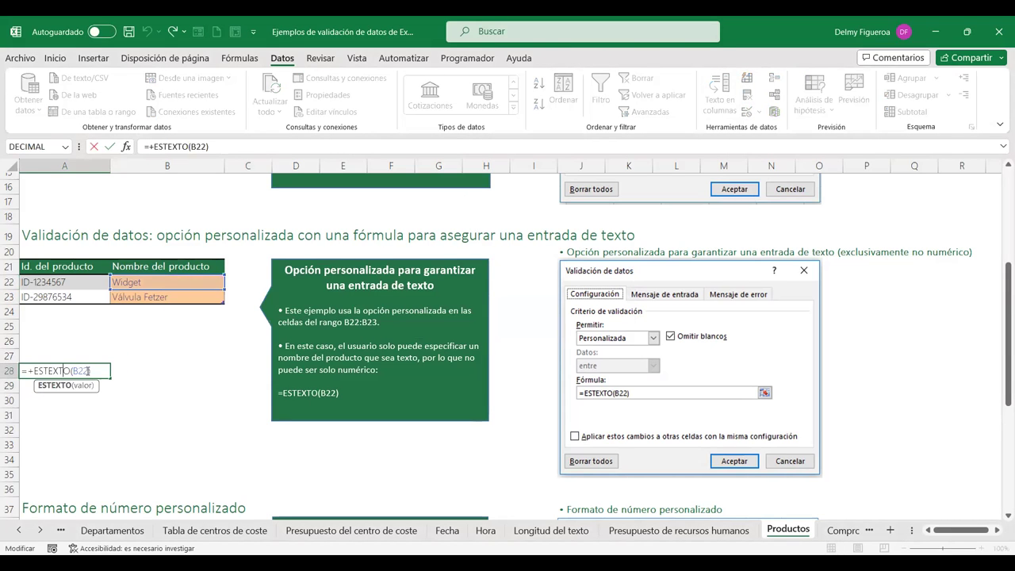
key("BackSpace")
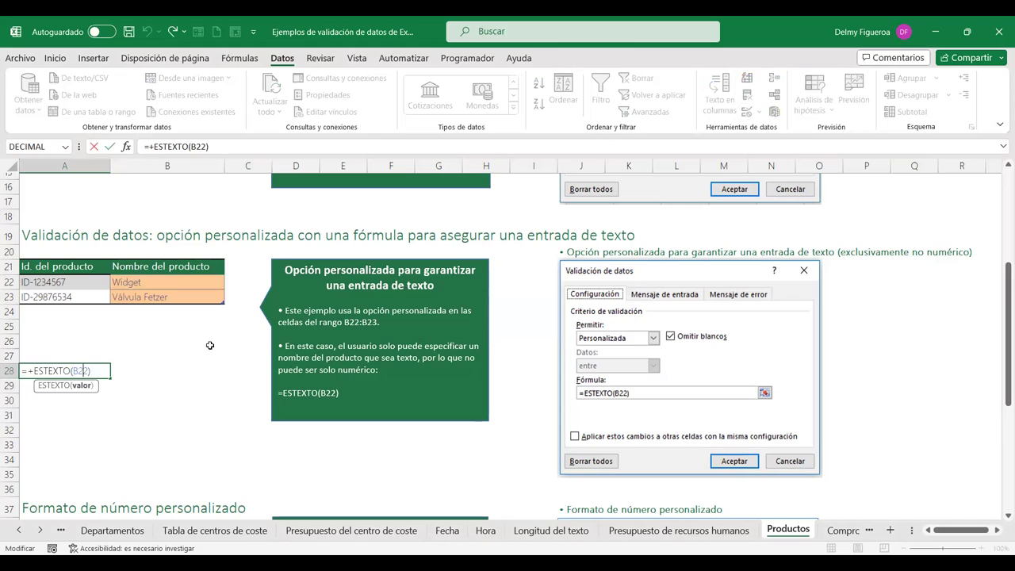
key("BackSpace")
key("BackSpace")
left_click(37, 343)
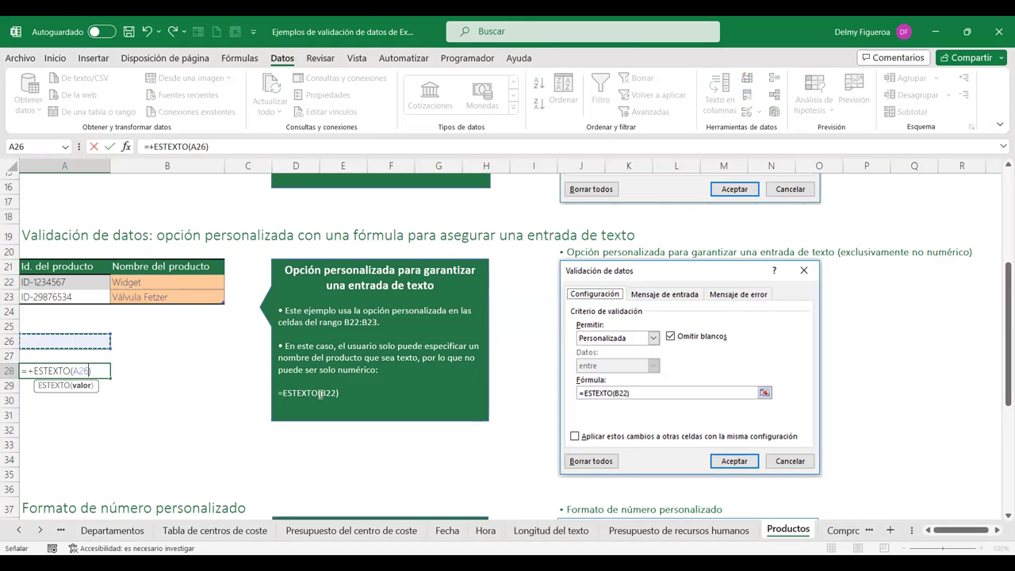
key("Return")
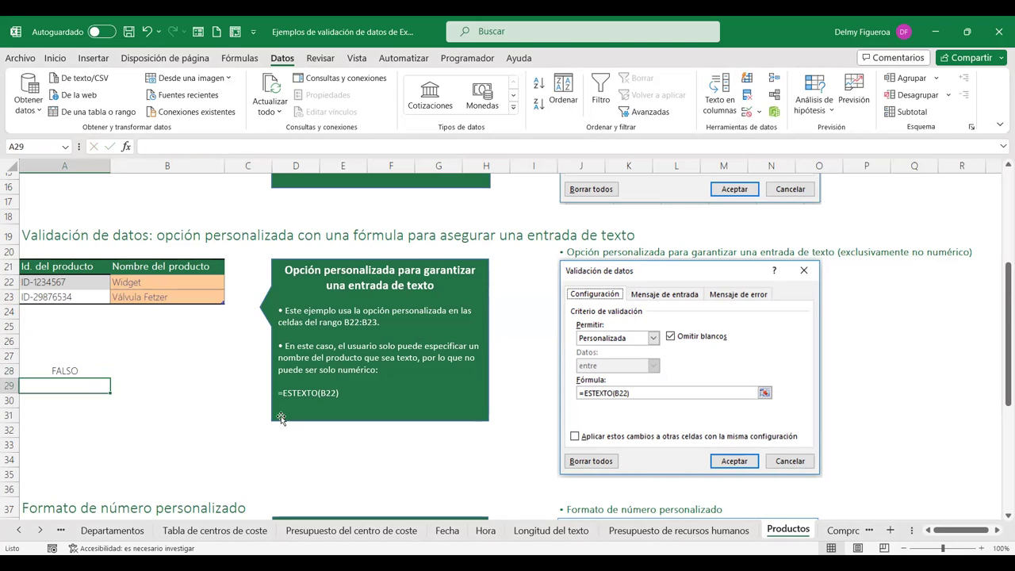
left_click(83, 367)
Enter 123 in A26 (FALSO), then replace it with Texto (VERDADERO).
left_click(64, 337)
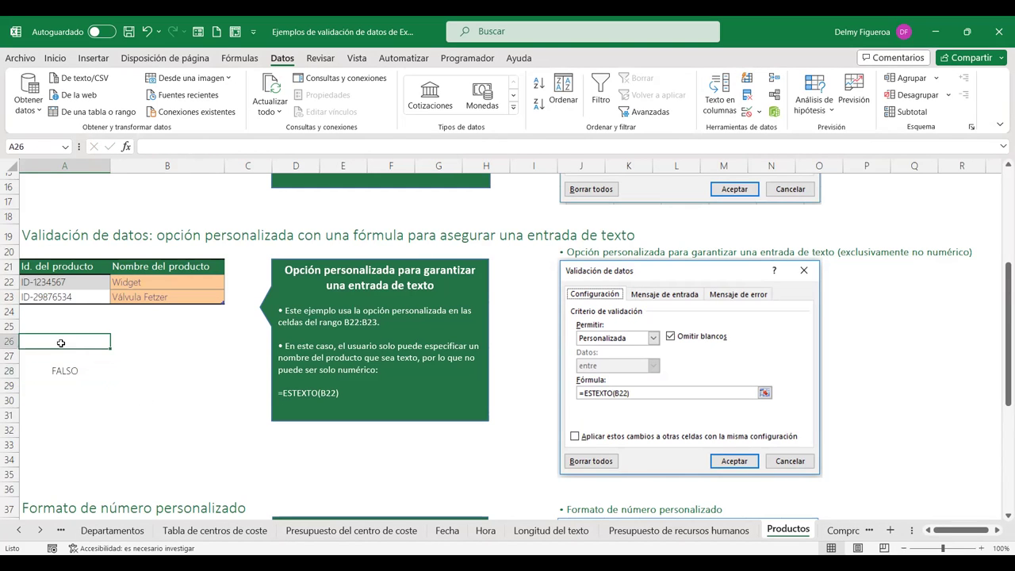
type("123")
left_click(203, 342)
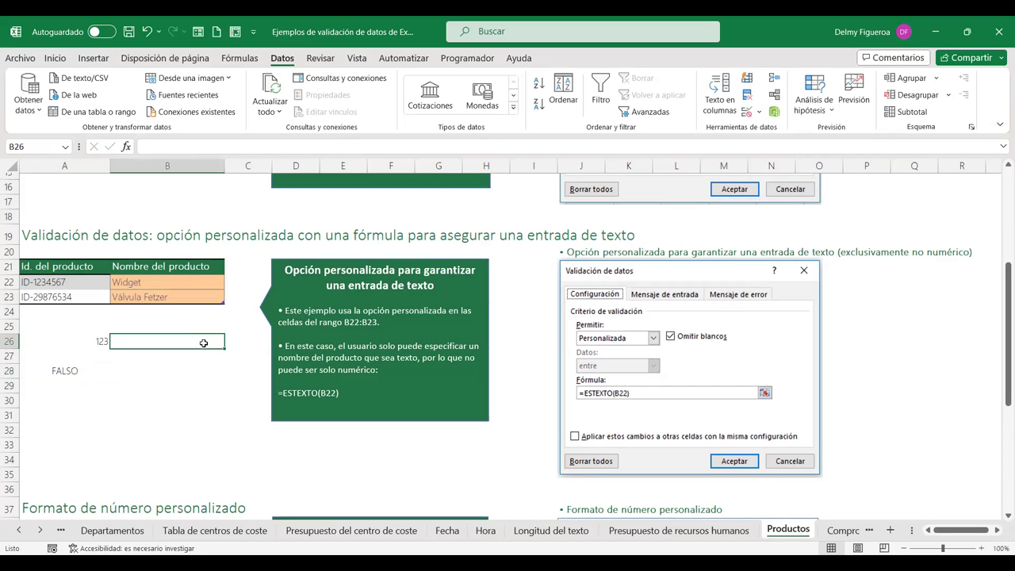
key("Left")
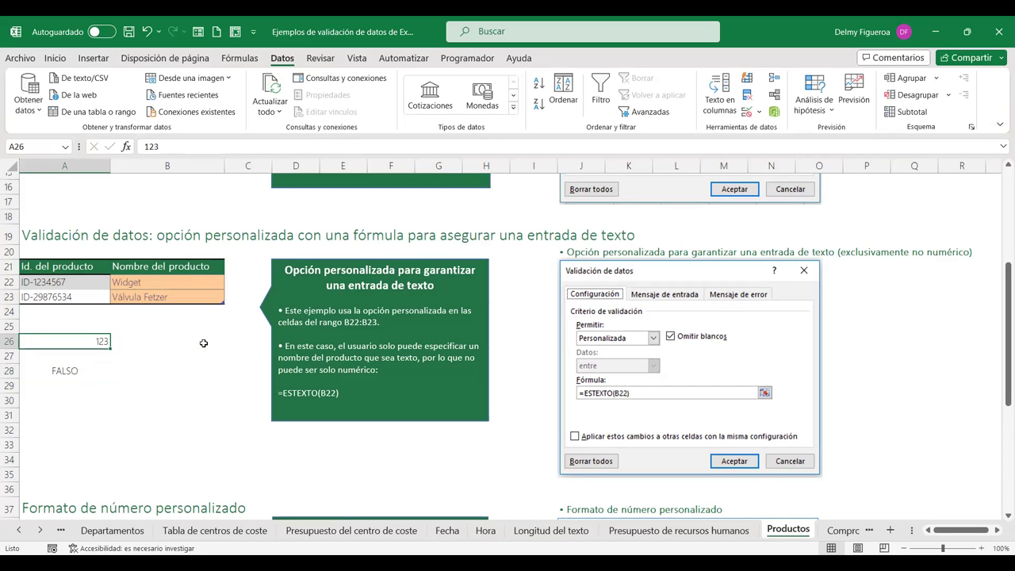
type("Texto")
left_click(203, 342)
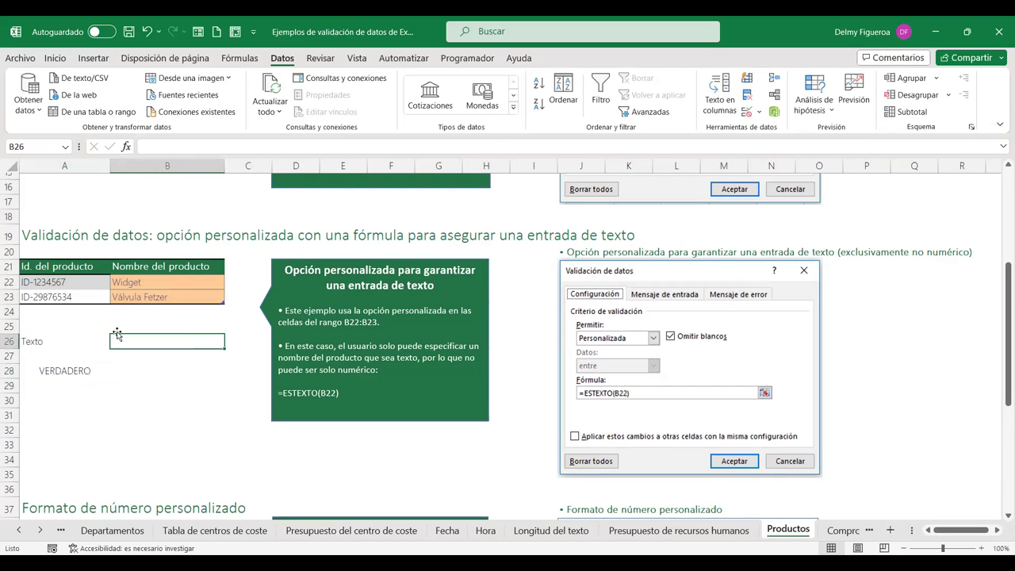
left_click(59, 338)
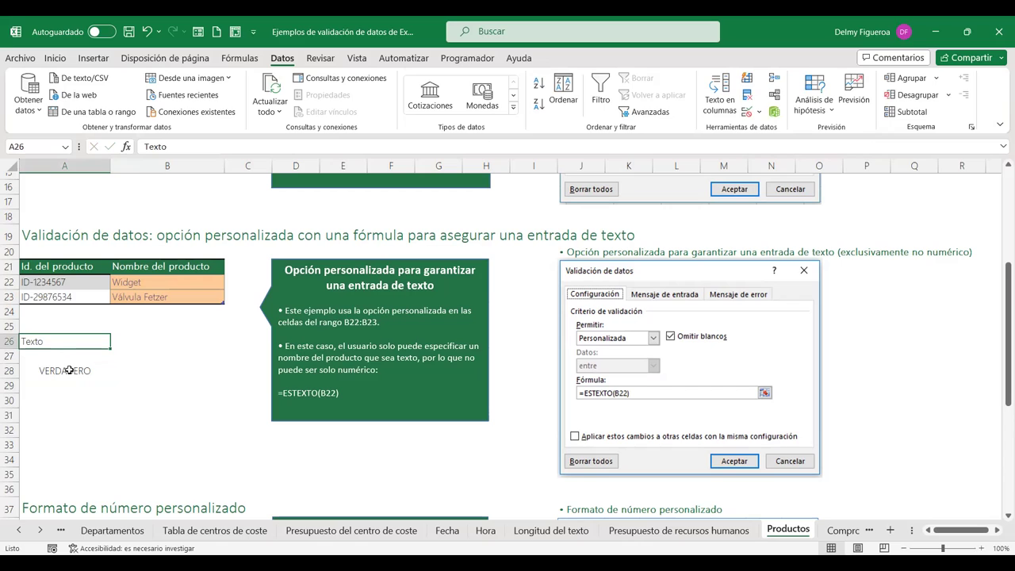
left_click(163, 280)
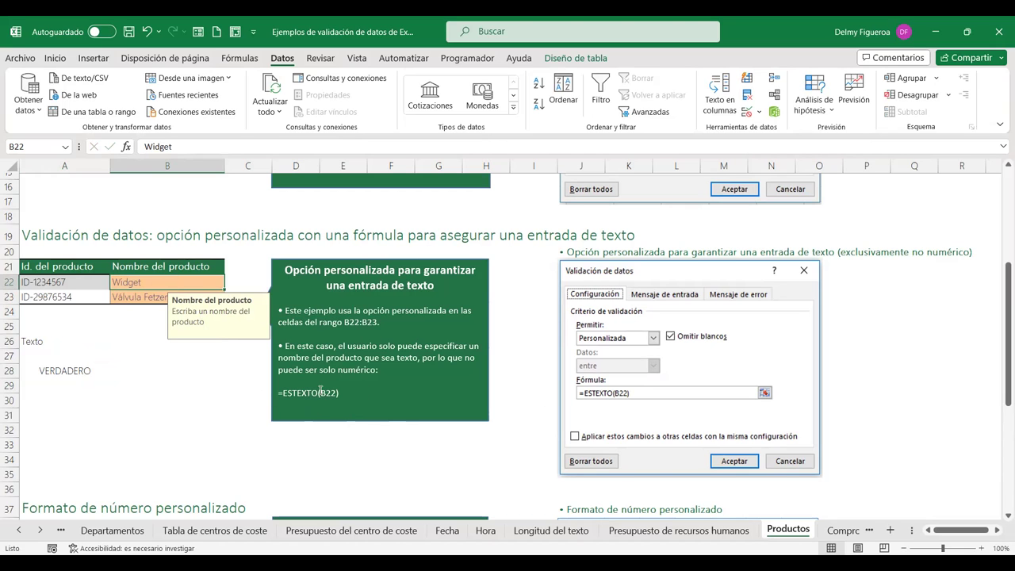
Scroll to the custom number format section and inspect A40's "ID-"####### format without changes.
scroll(294, 411, "down", 2)
scroll(294, 412, "down", 1)
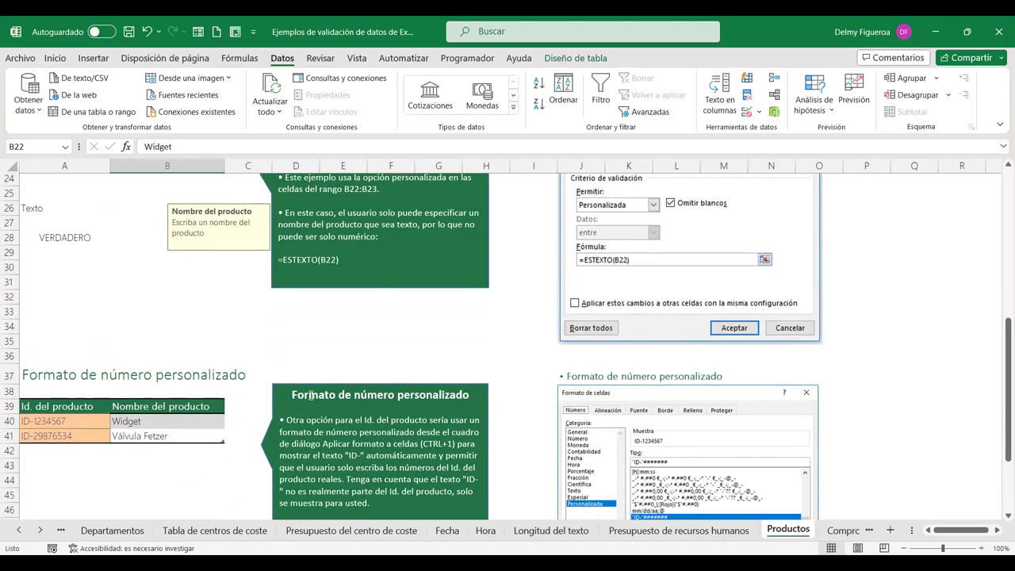
scroll(310, 394, "down", 1)
scroll(309, 394, "down", 1)
scroll(310, 395, "down", 1)
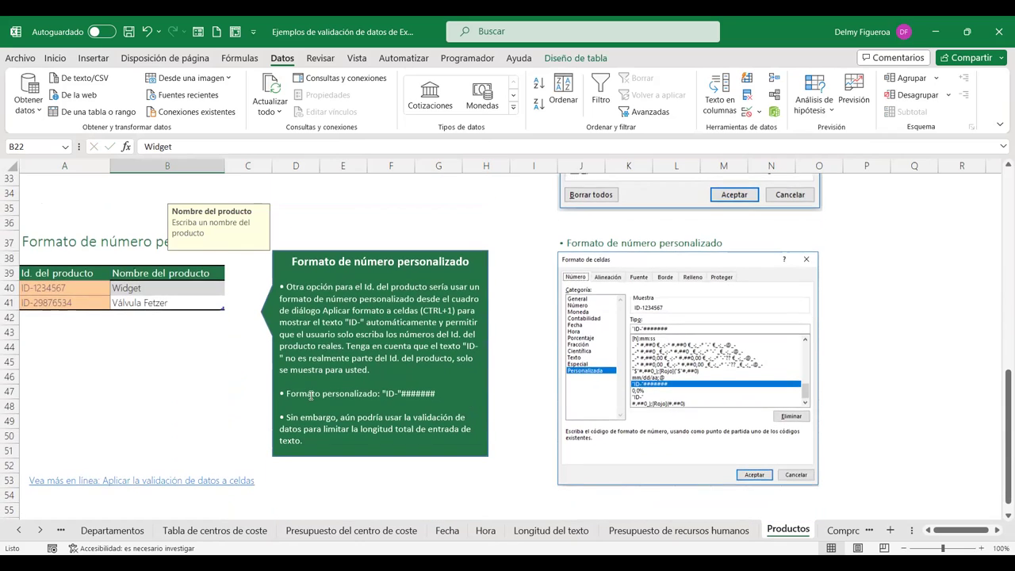
left_click(390, 208)
left_click(67, 290)
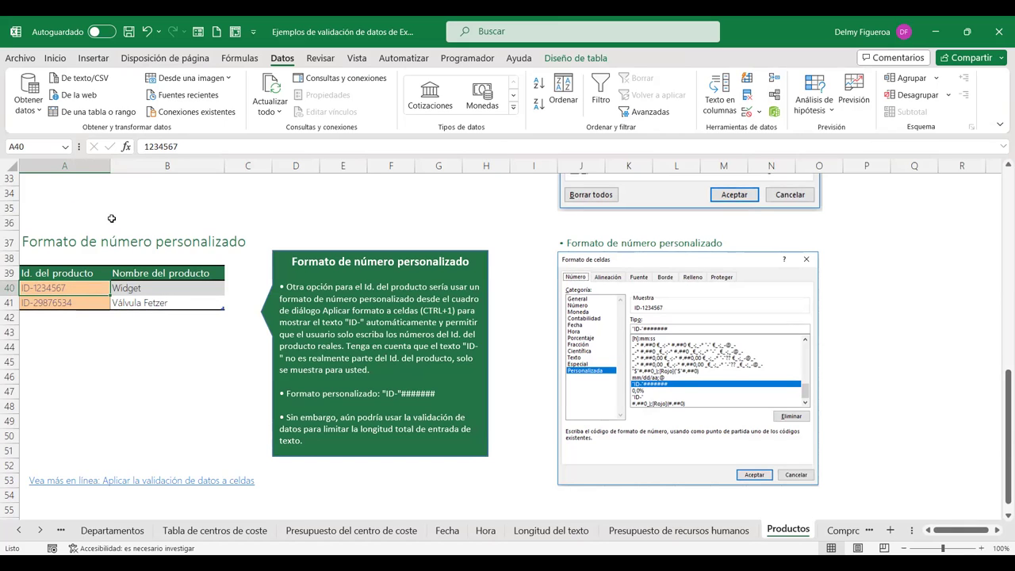
key("ctrl+1")
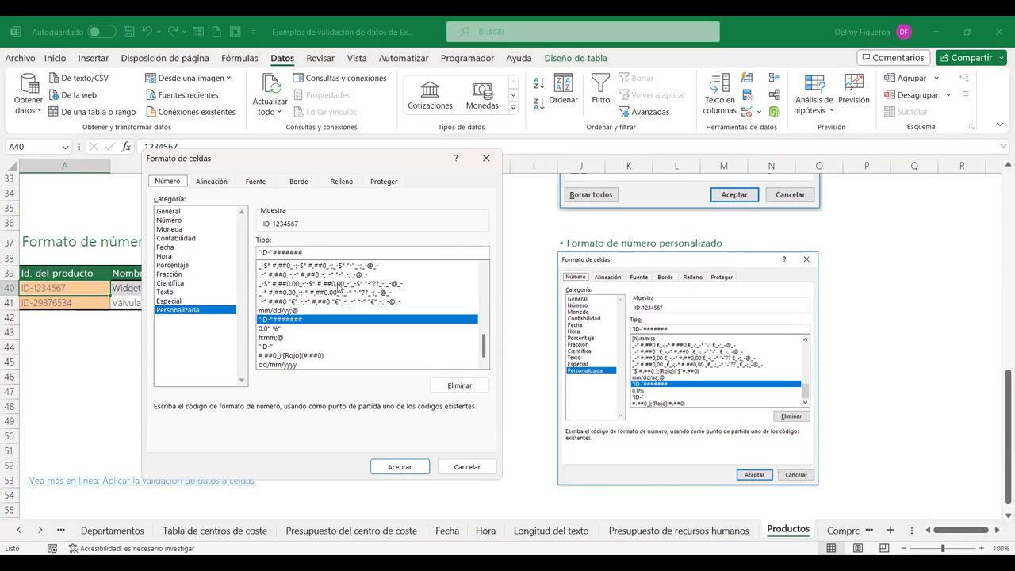
left_click(458, 464)
left_click(53, 346)
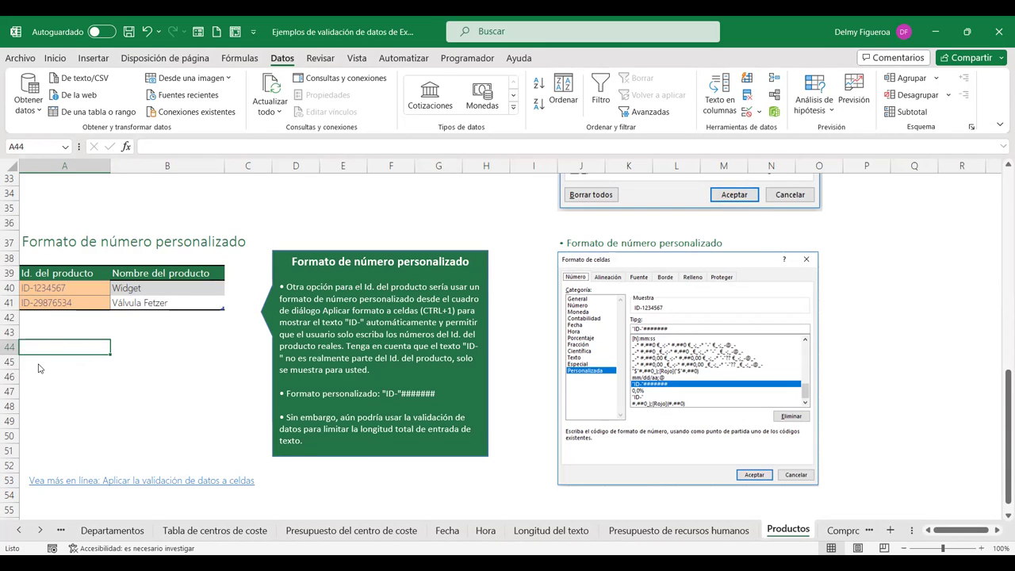
Apply the Personalizada number format "ID-"####### to A44.
key("ctrl+1")
left_click(169, 311)
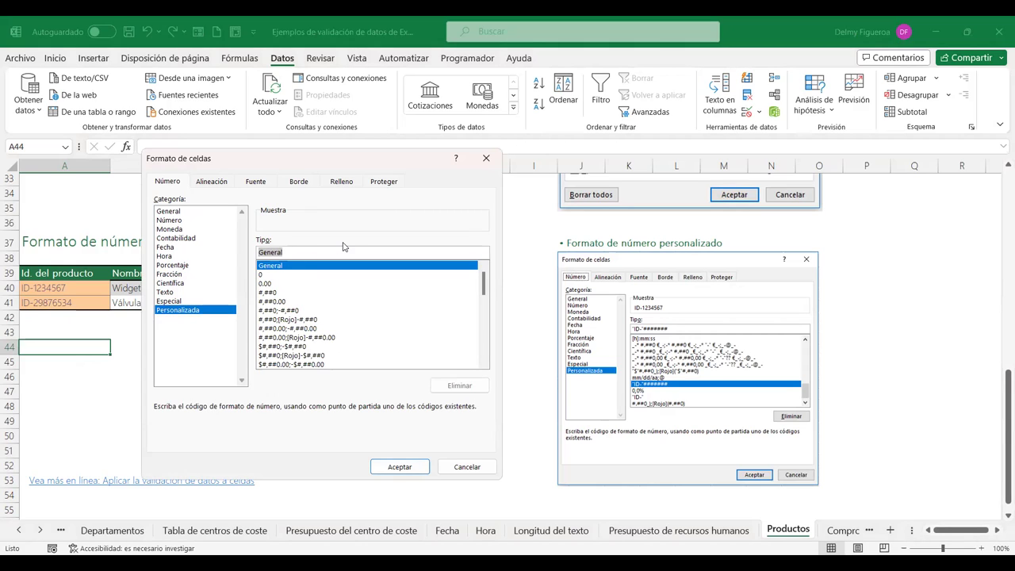
type("\"ID-\"")
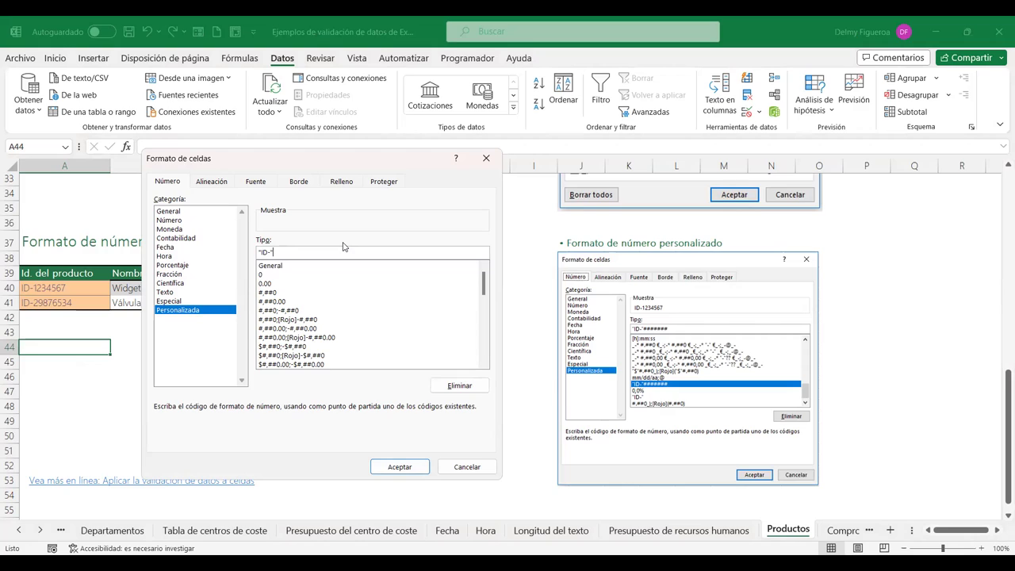
type("#######")
left_click(389, 473)
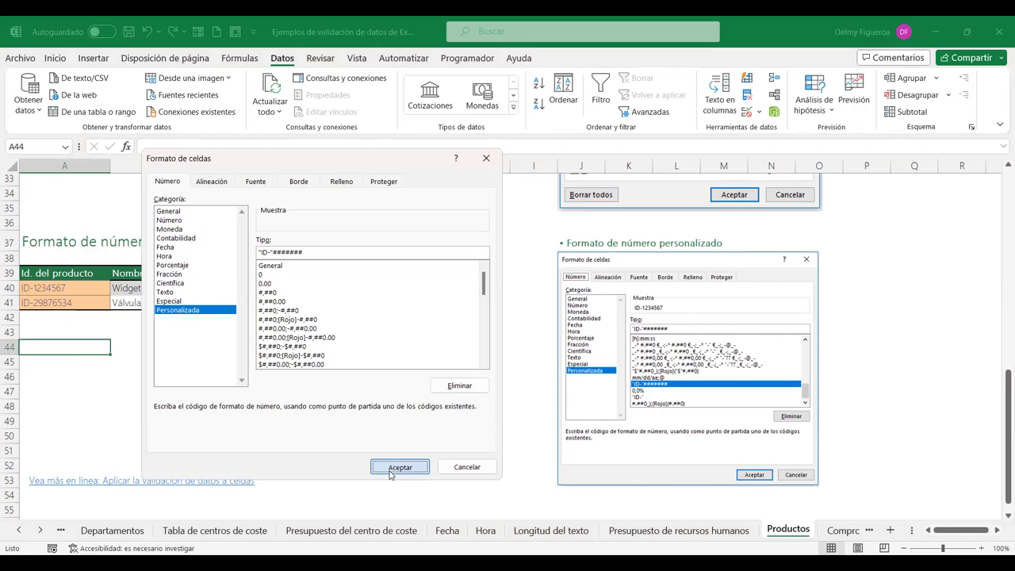
Enter 25, then 6, in A44 so it displays as ID-6.
type("25")
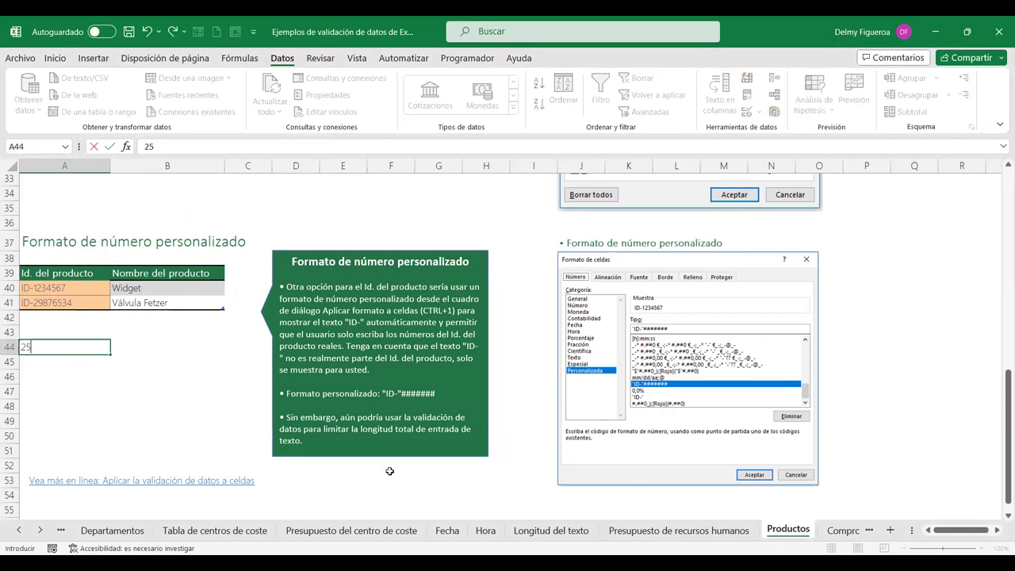
key("Tab")
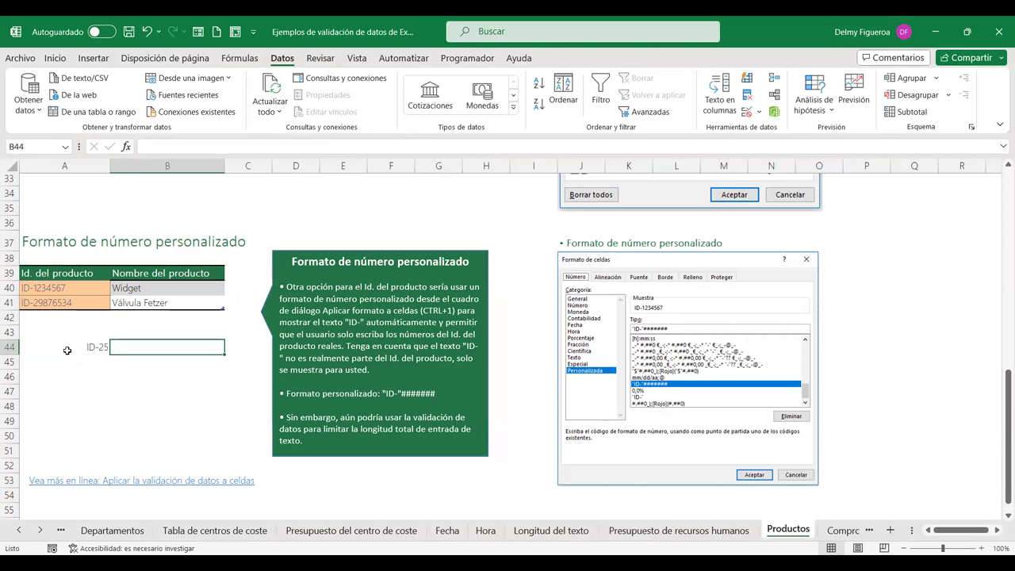
left_click(71, 349)
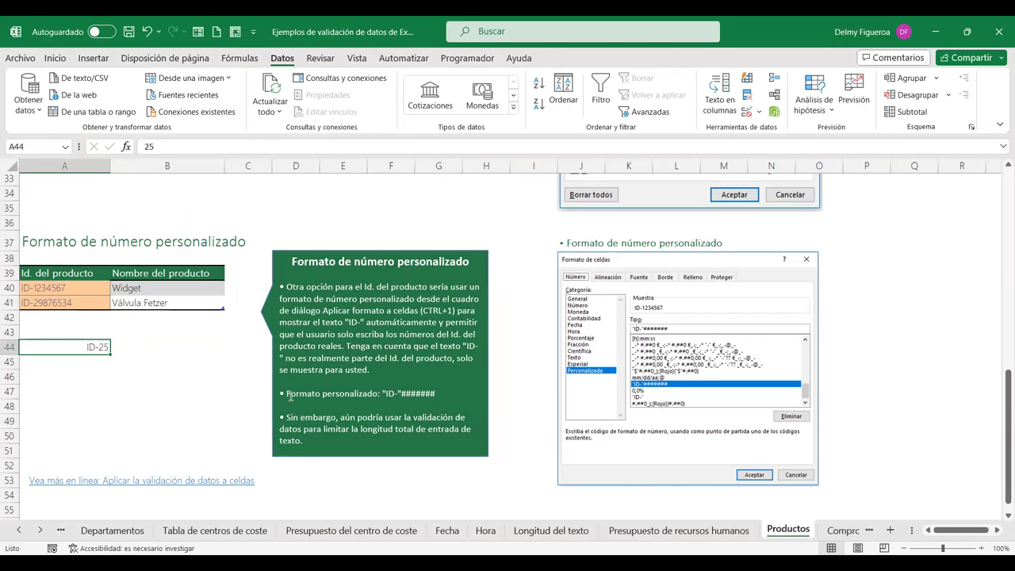
type("6")
key("Tab")
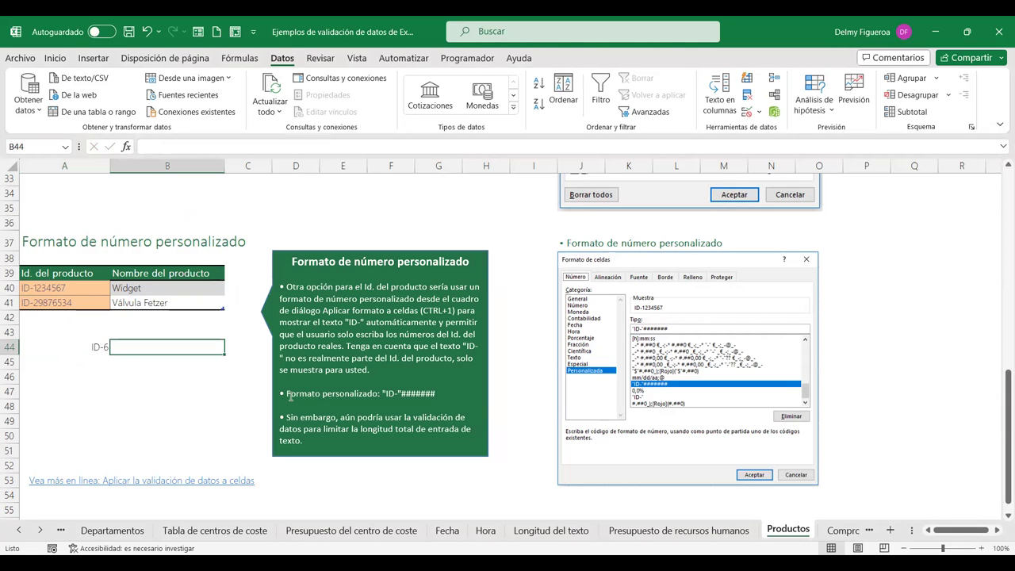
left_click(99, 344)
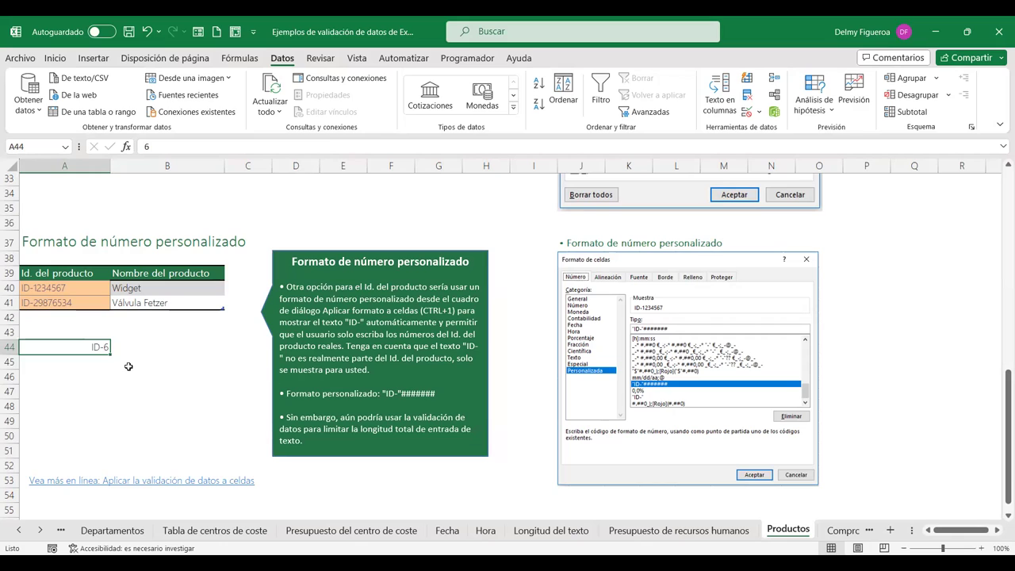
left_click(96, 371)
left_click(97, 346)
left_click(125, 386)
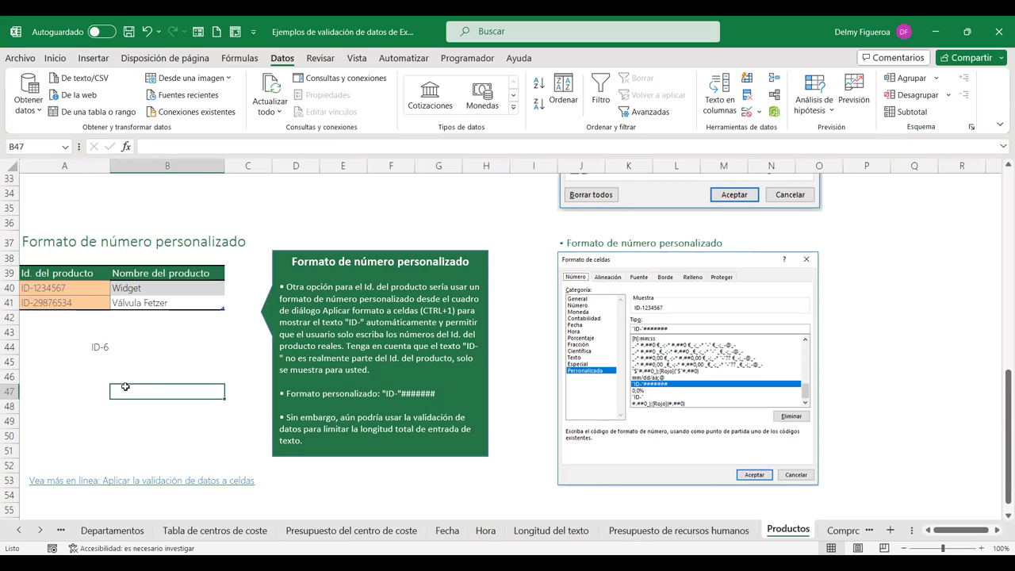